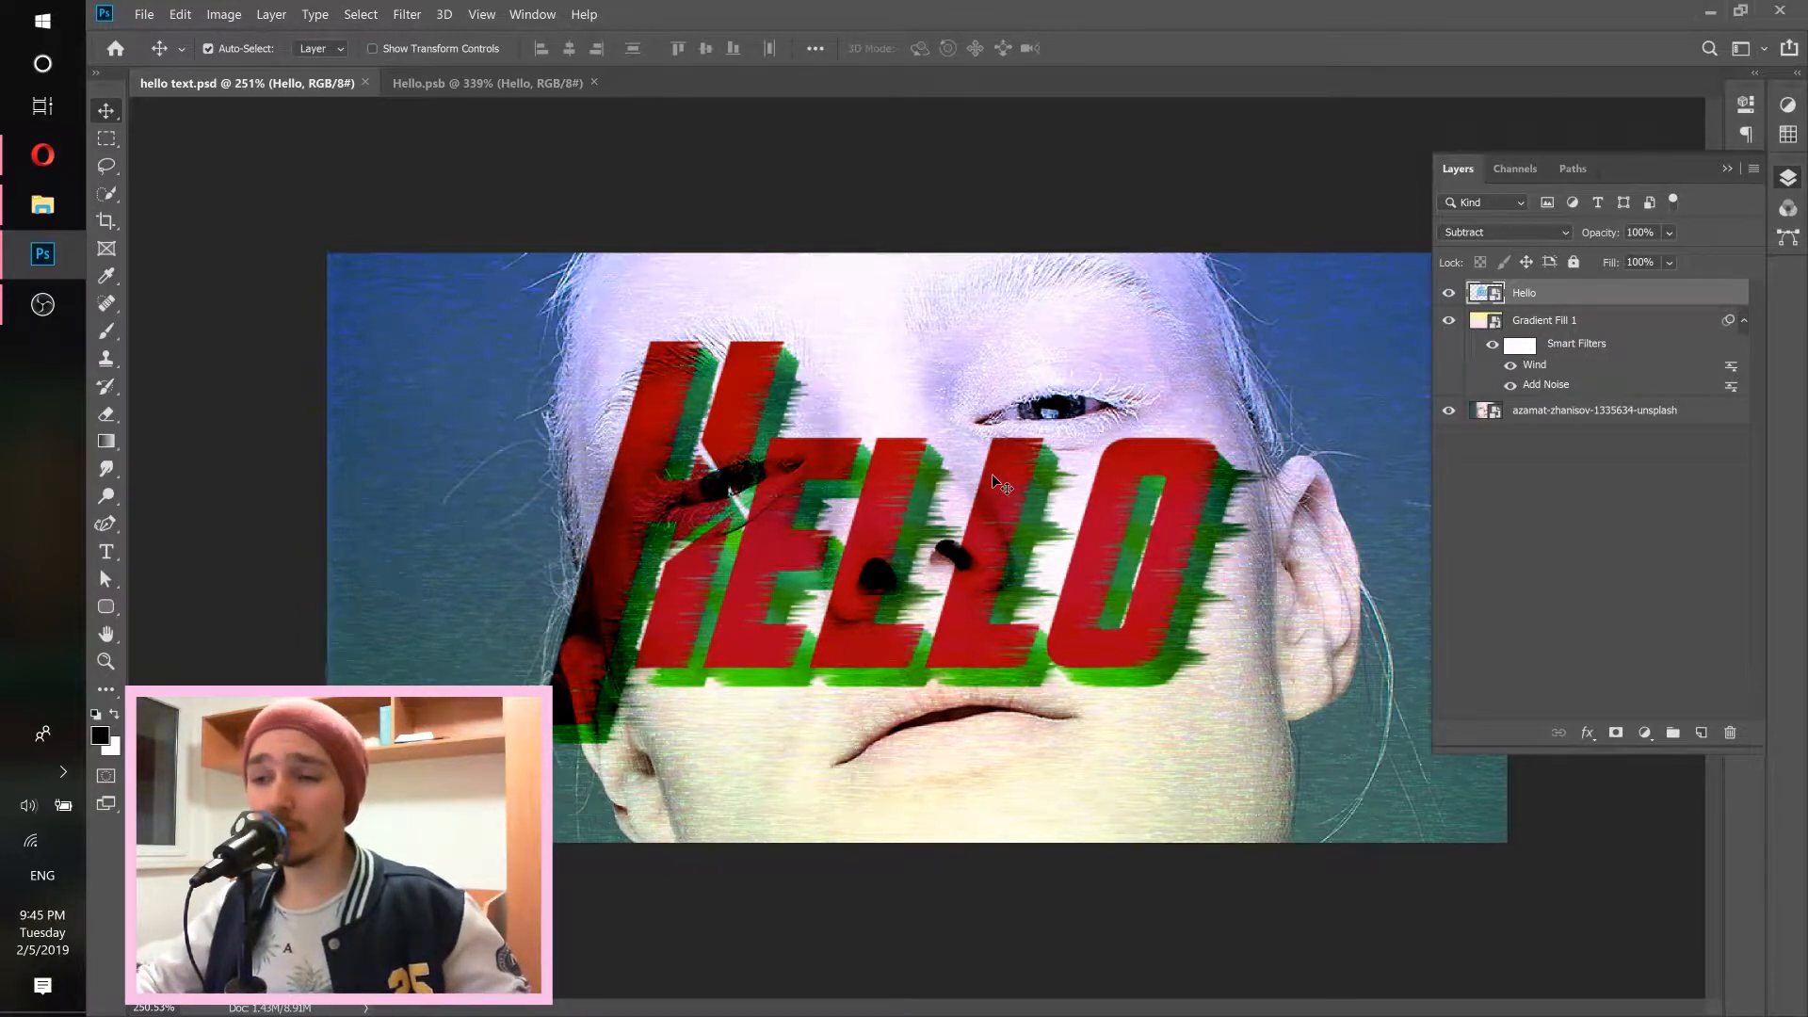
Review the finished Hello effect in hello text.psd and Hello.psb, and view the learnfromfred.com website in the browser.
{"action": "left_click", "coordinate": [493, 86]}
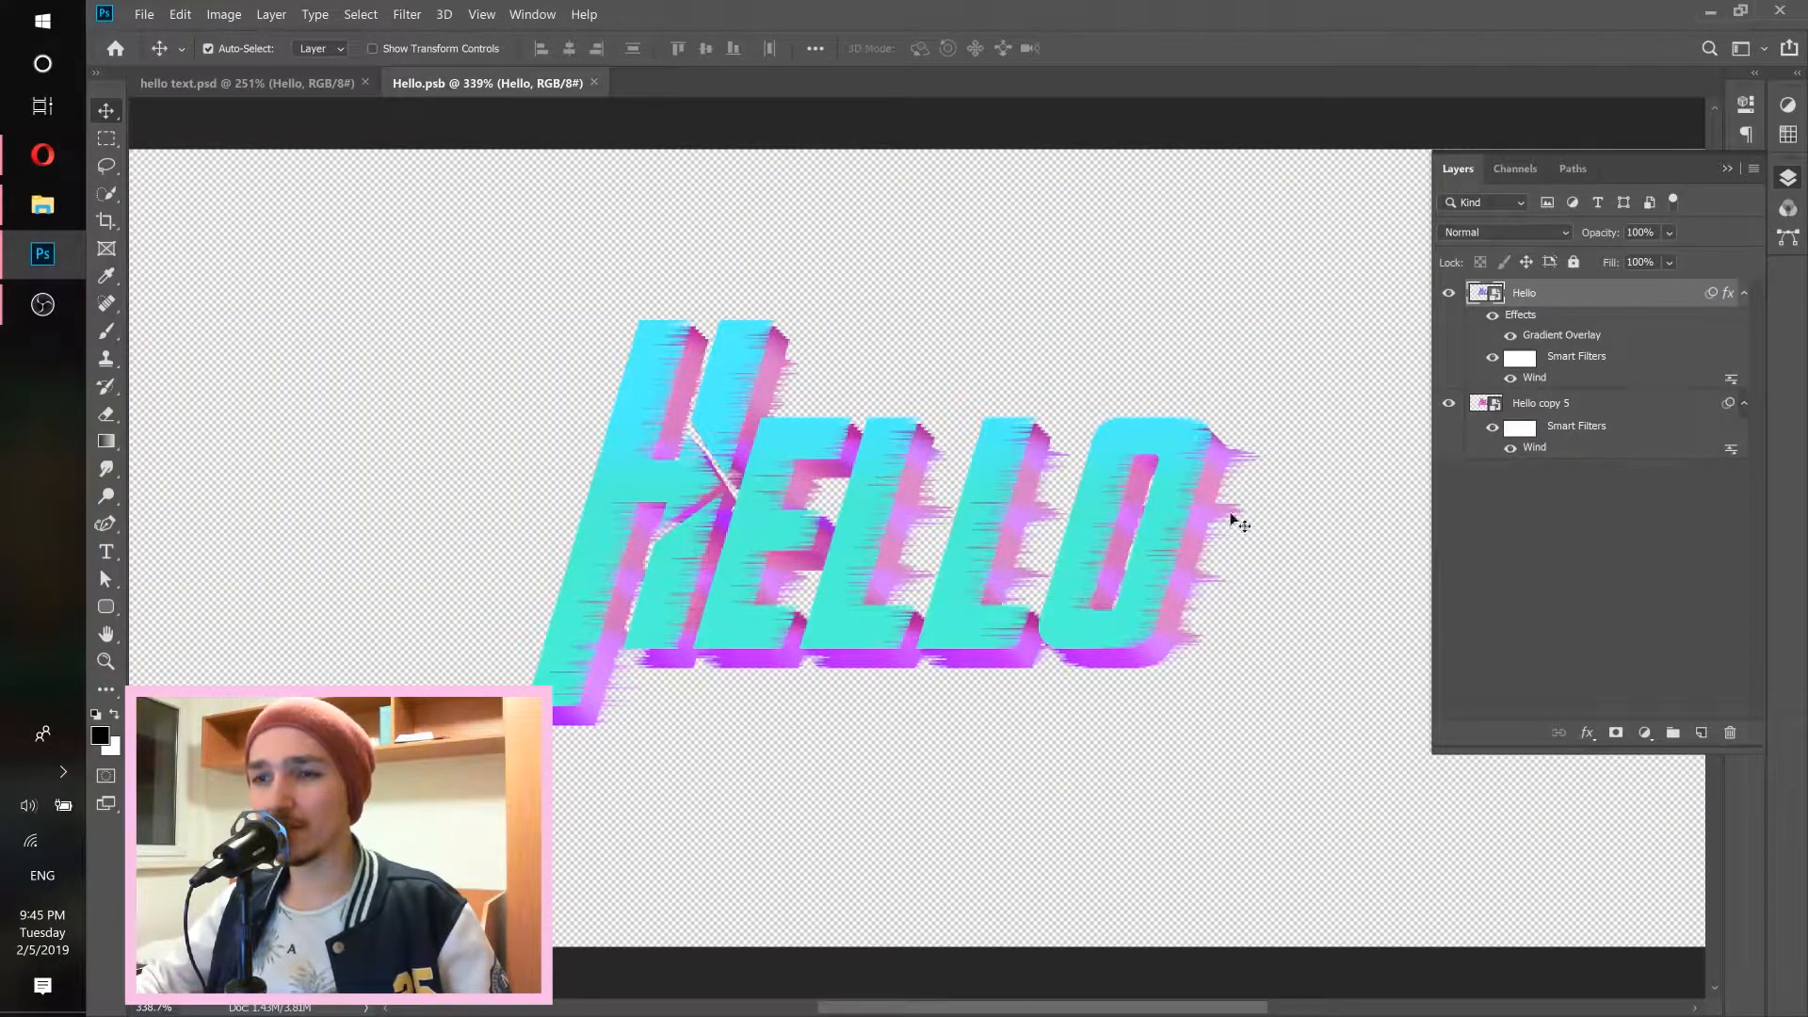
{"action": "left_click", "coordinate": [243, 85]}
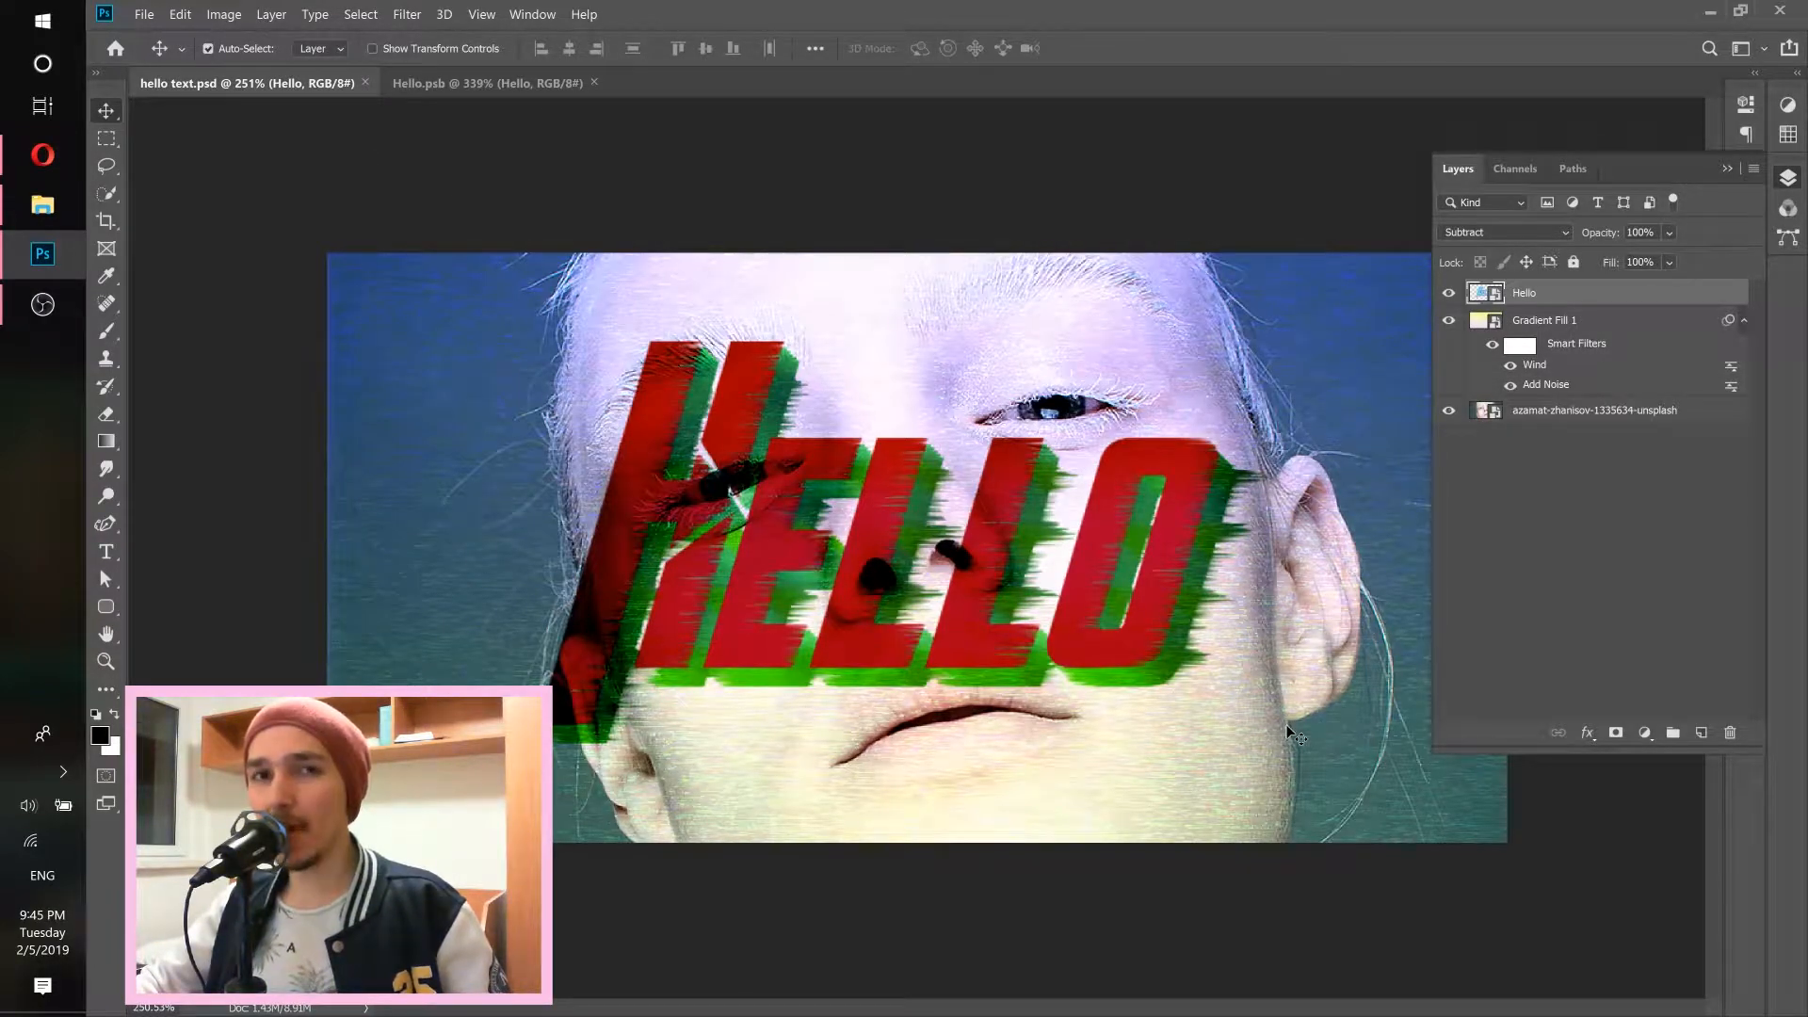
{"action": "left_click_drag", "start_coordinate": [425, 338], "coordinate": [487, 369]}
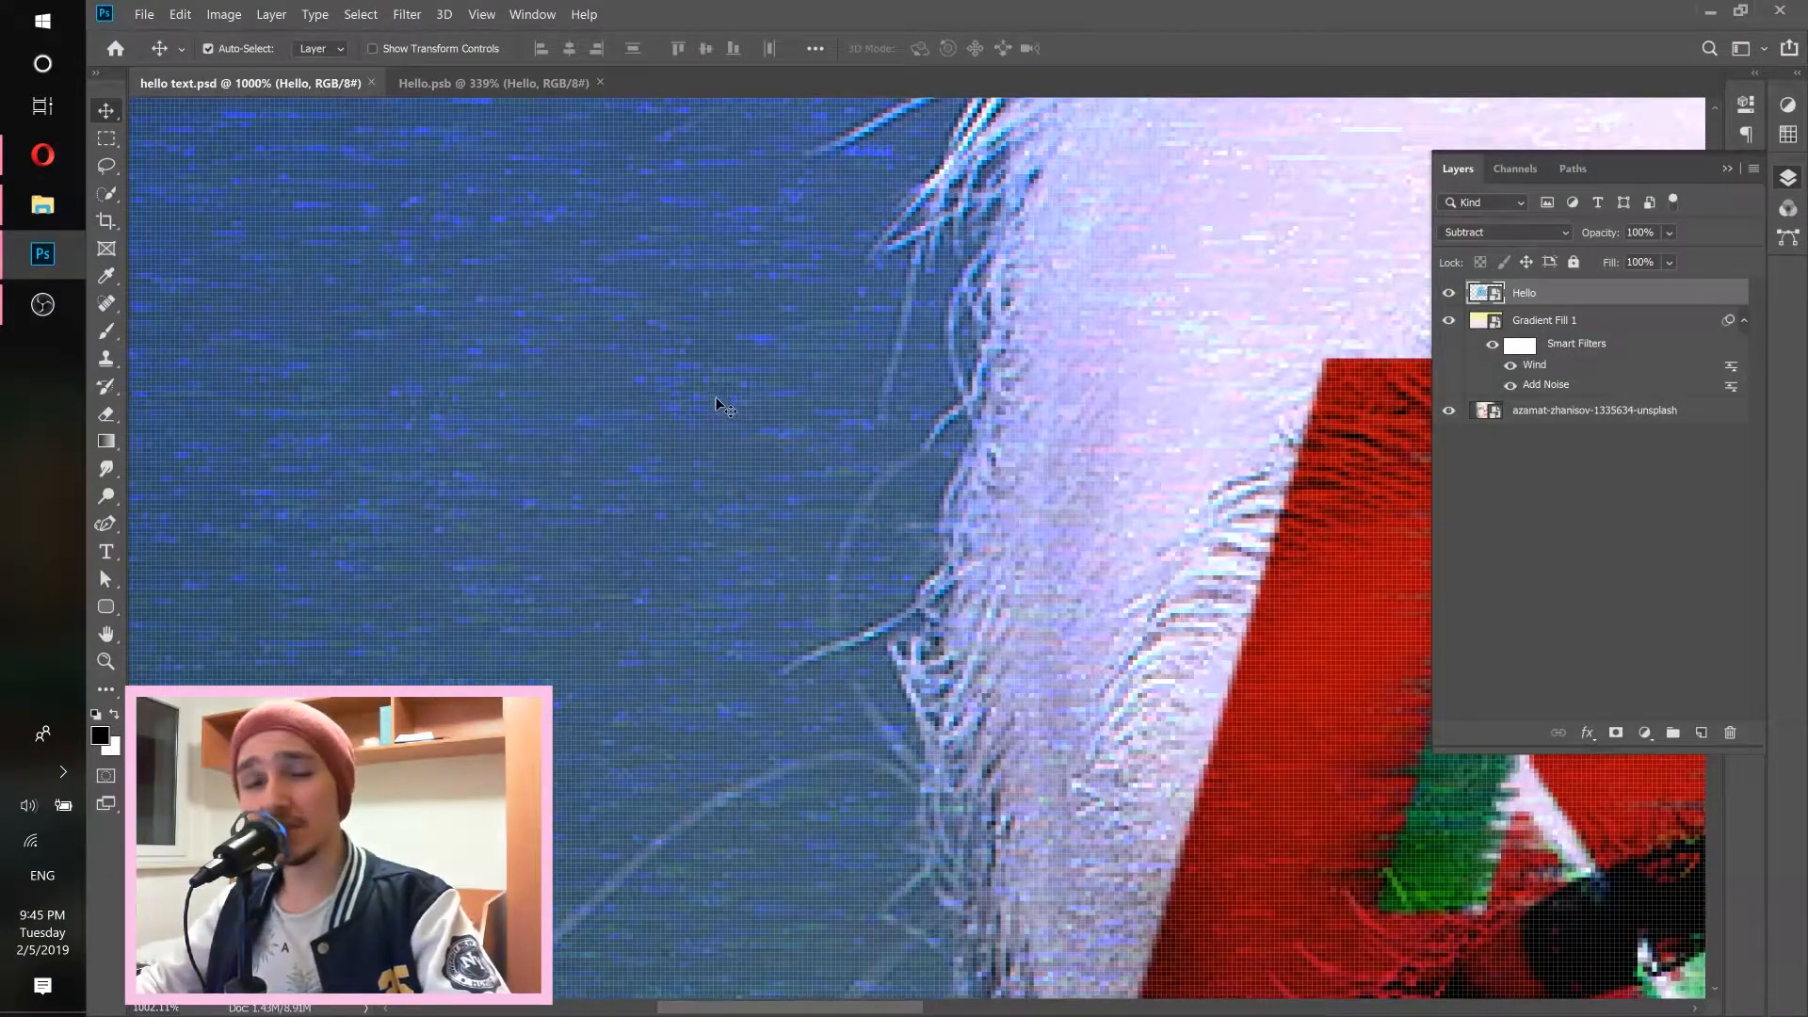
{"action": "scroll", "coordinate": [814, 423], "scroll_direction": "down", "scroll_amount": 8}
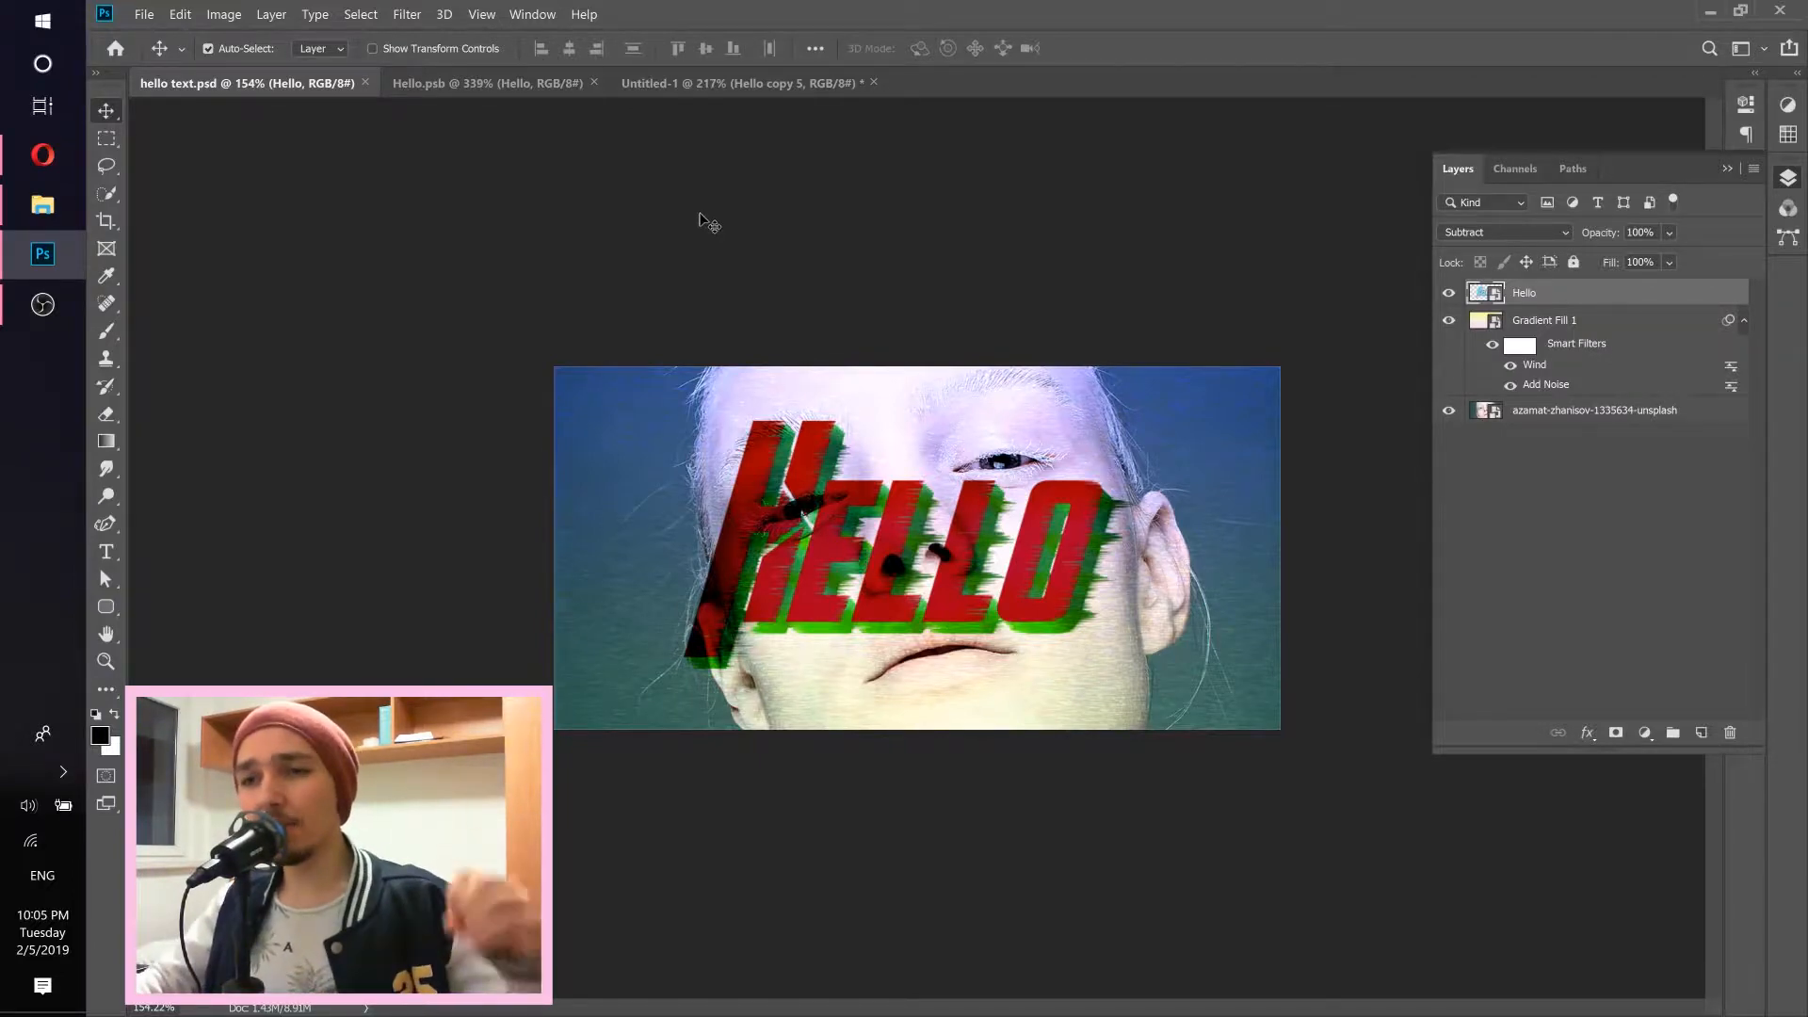
{"action": "left_click", "coordinate": [42, 154]}
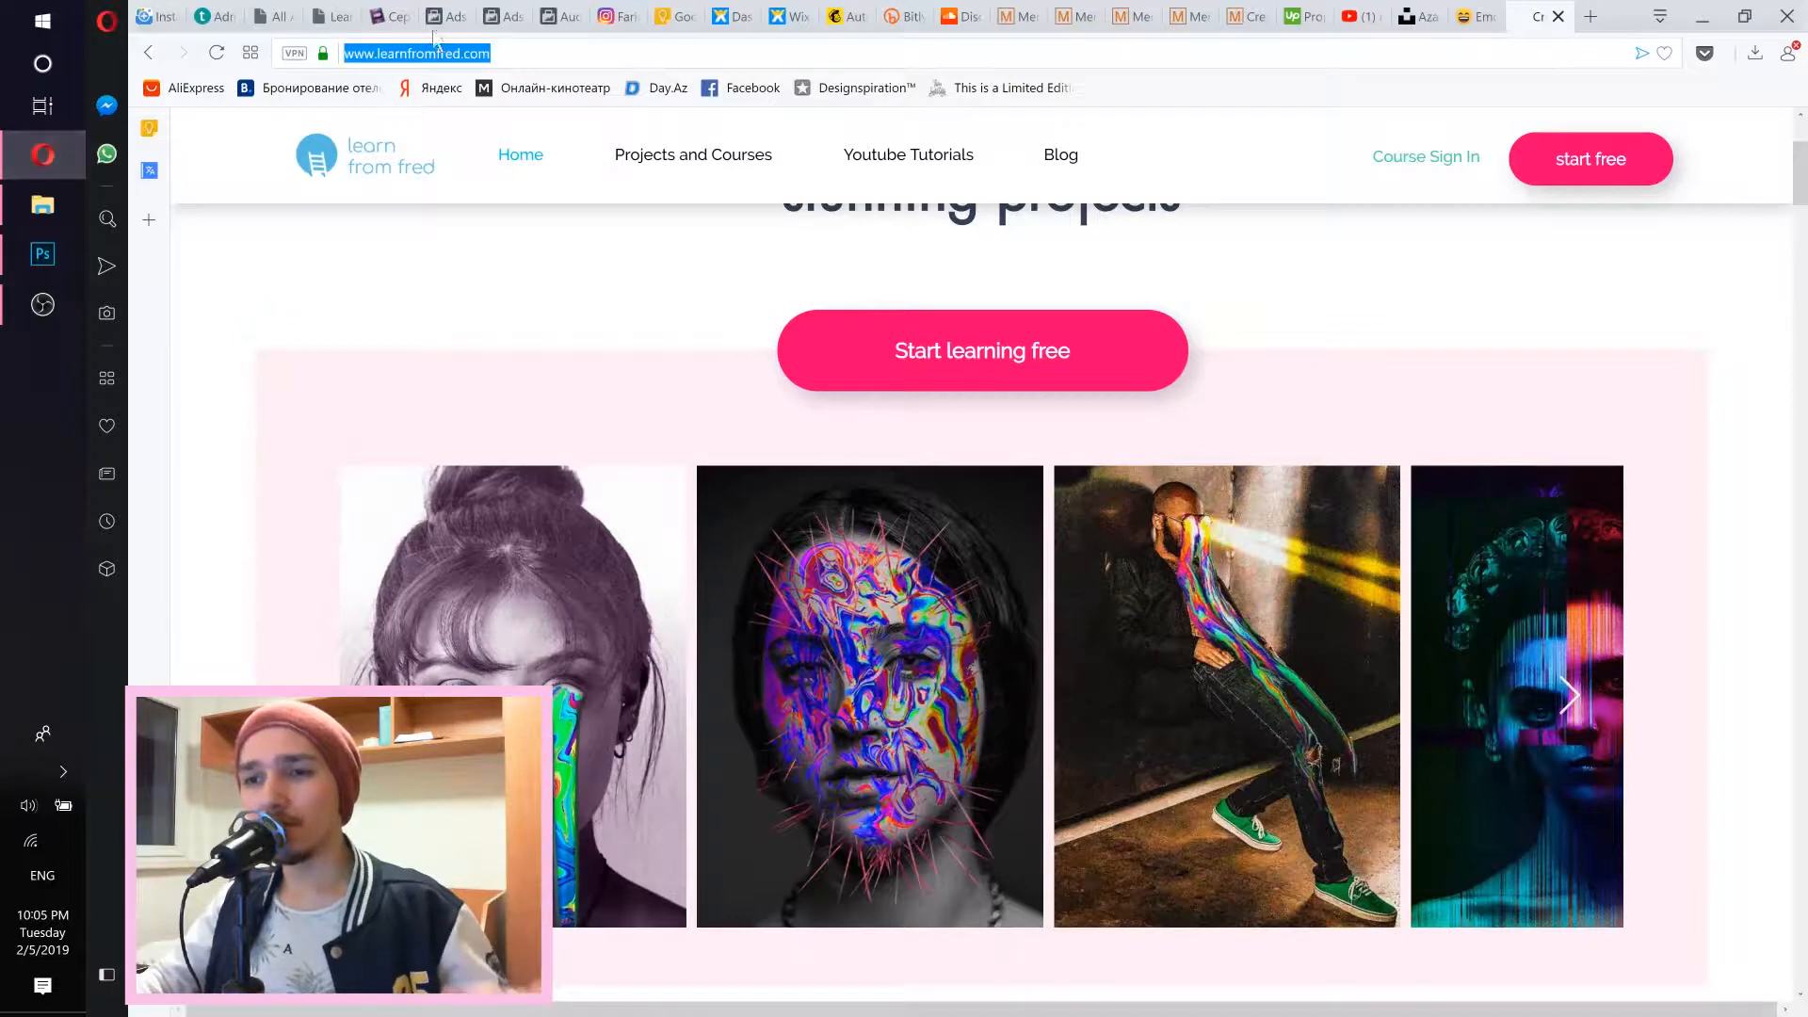
{"action": "left_click", "coordinate": [527, 55]}
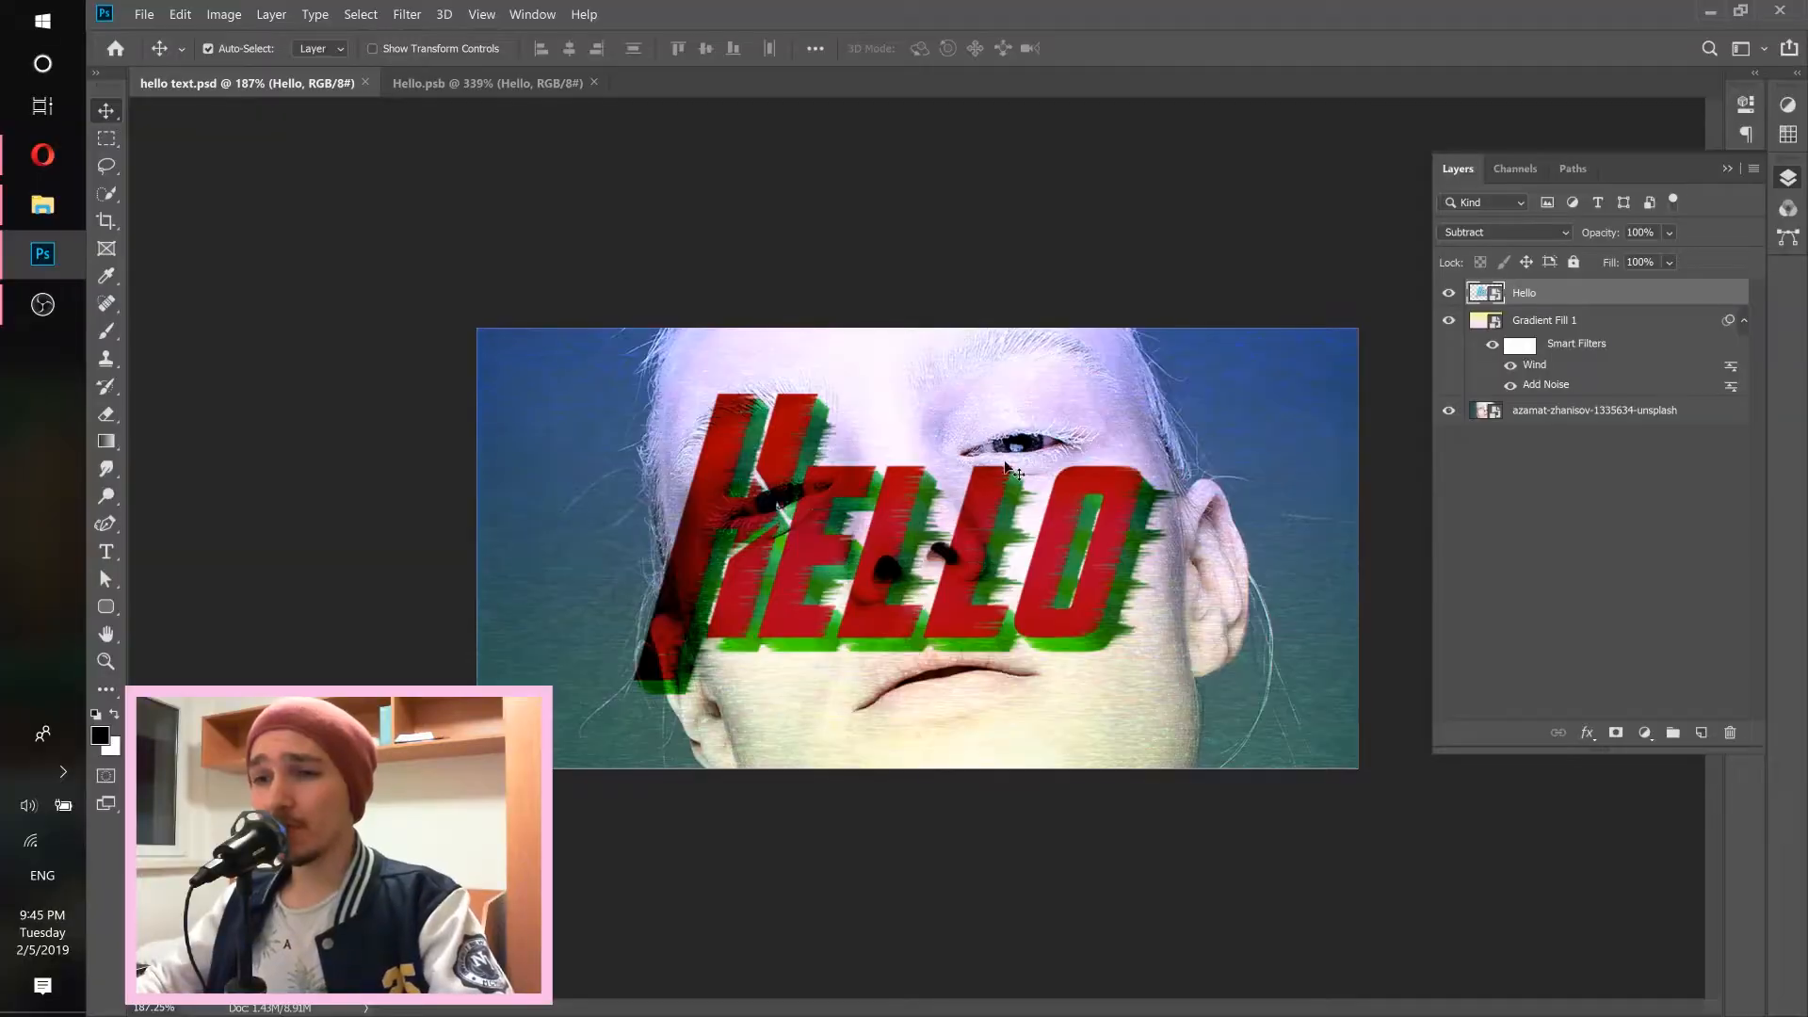
Create a 1000 × 500 px RGB document at 300 pixels/inch with a white background, and activate the Type tool.
{"action": "left_click", "coordinate": [140, 15]}
{"action": "left_click", "coordinate": [149, 32]}
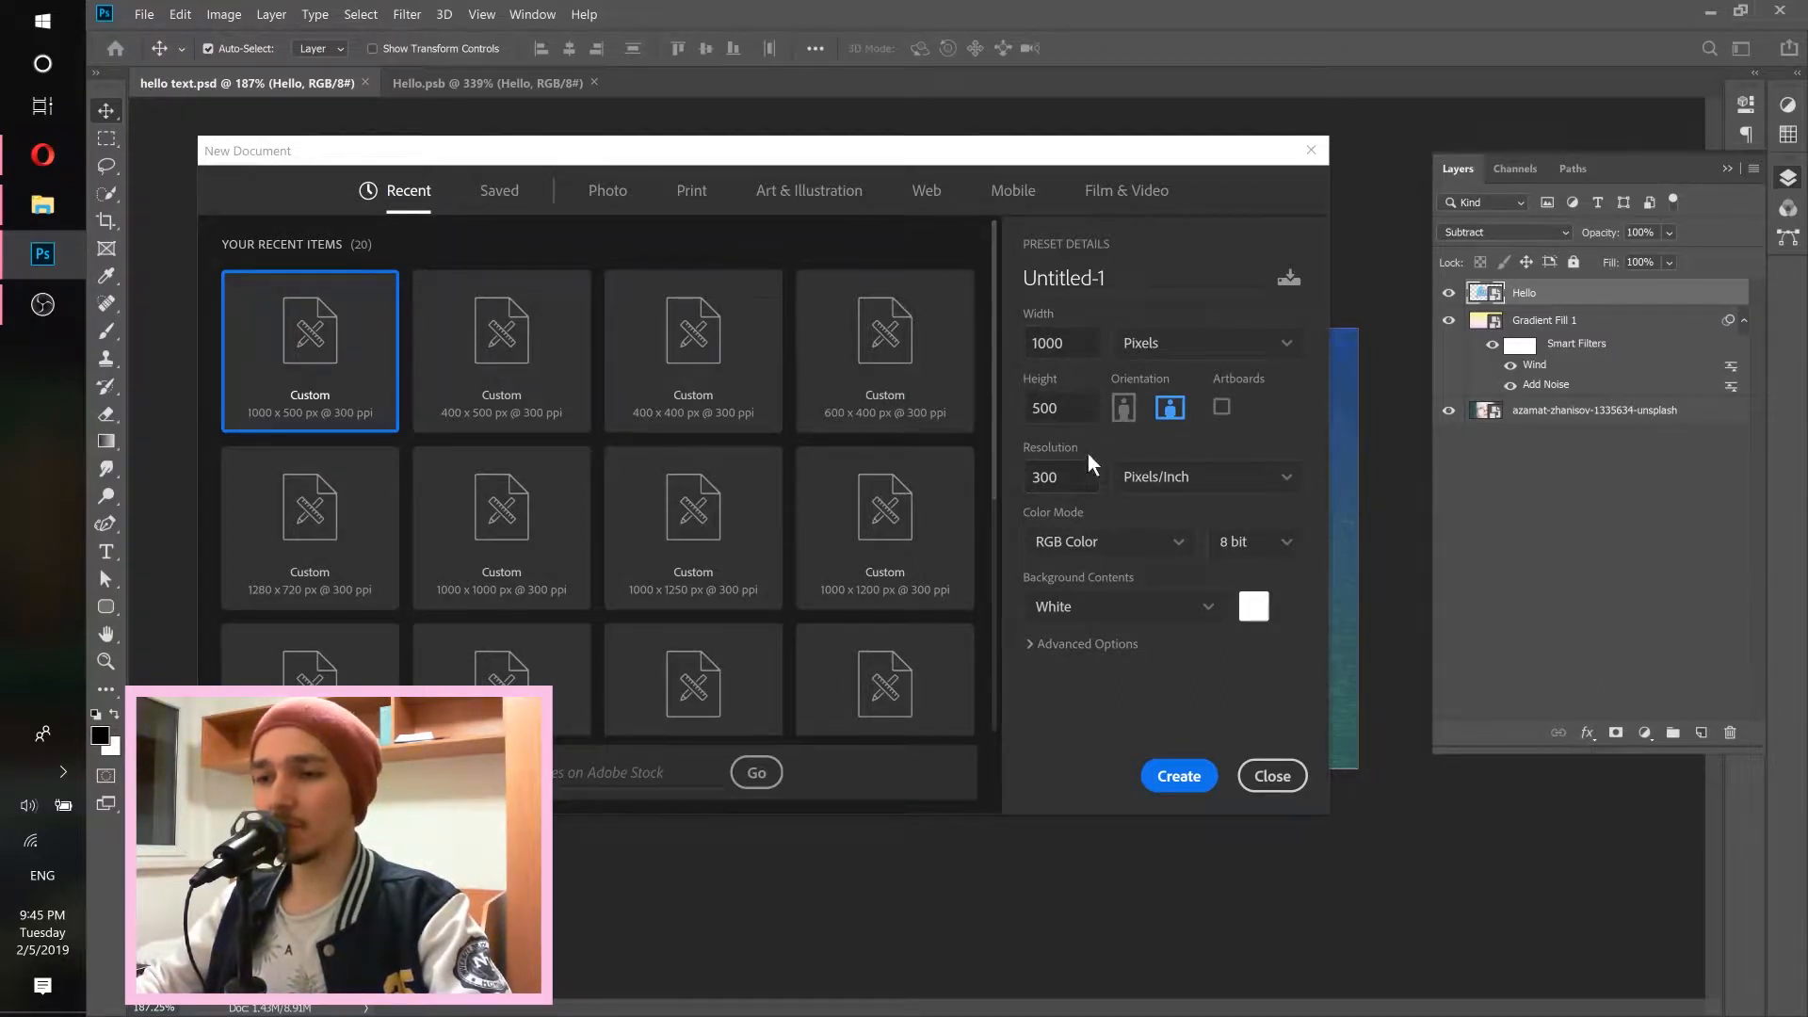
{"action": "left_click", "coordinate": [1173, 778]}
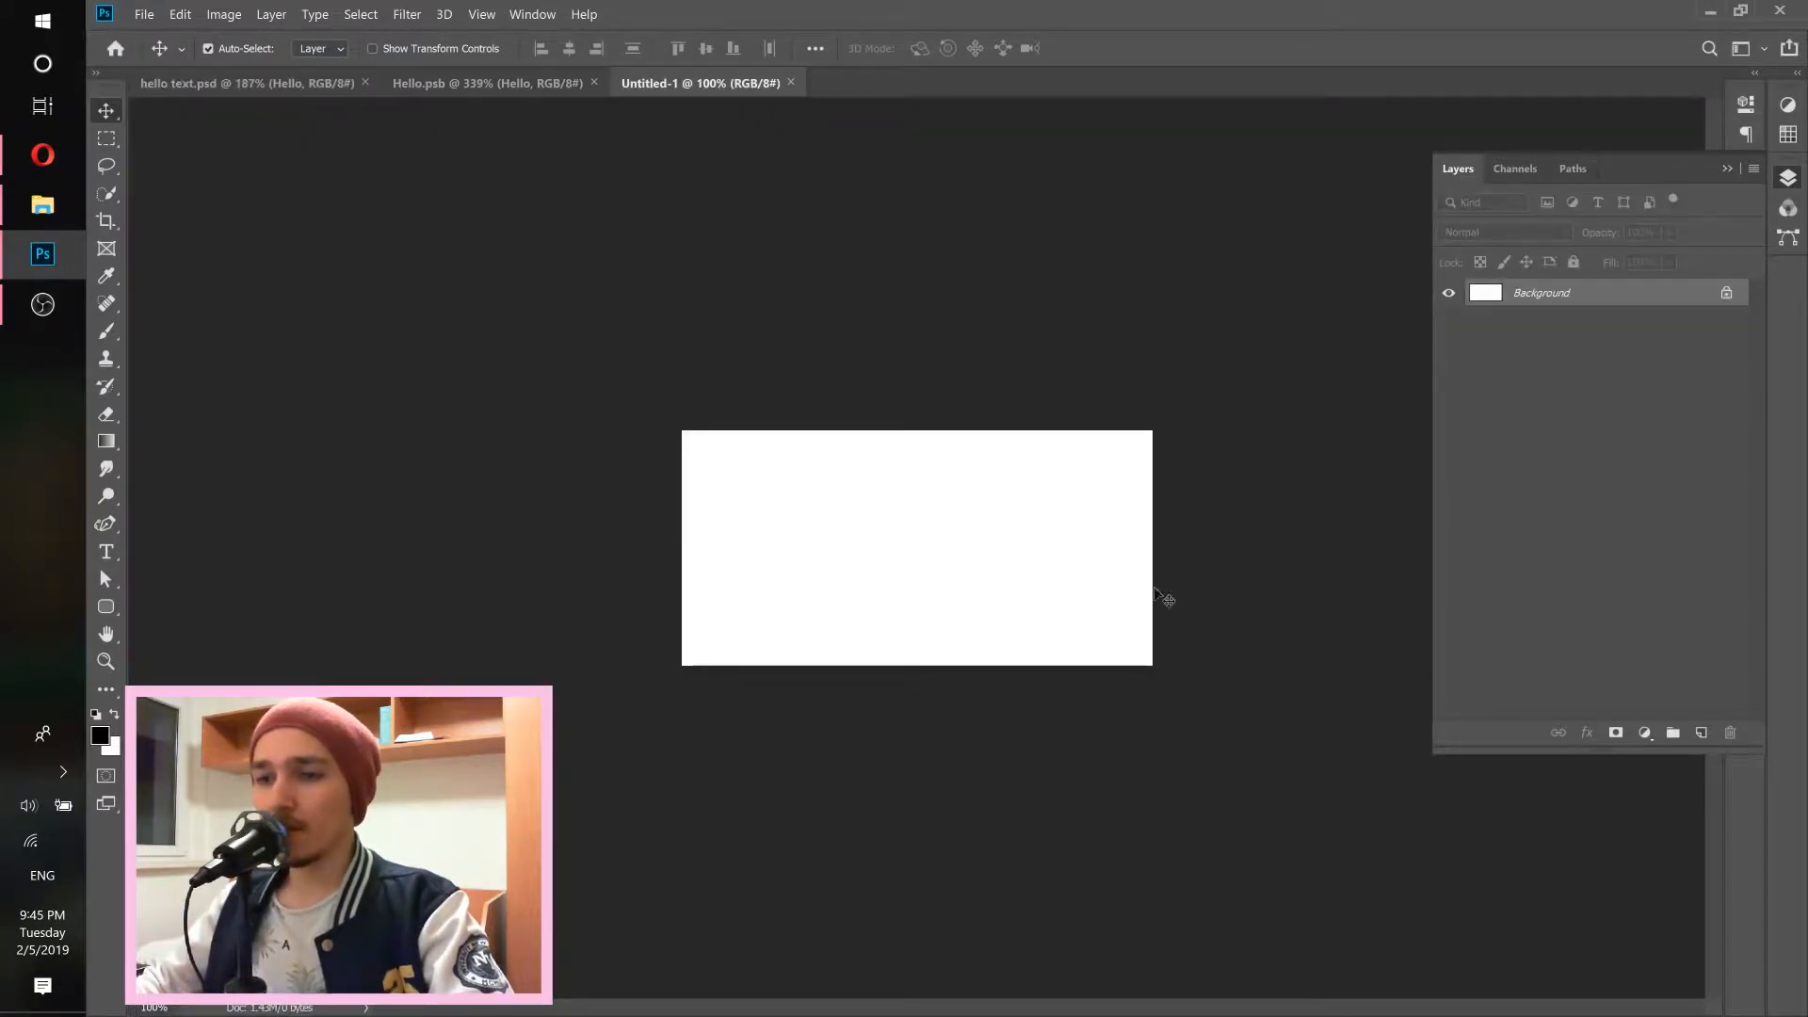
{"action": "left_click", "coordinate": [106, 554]}
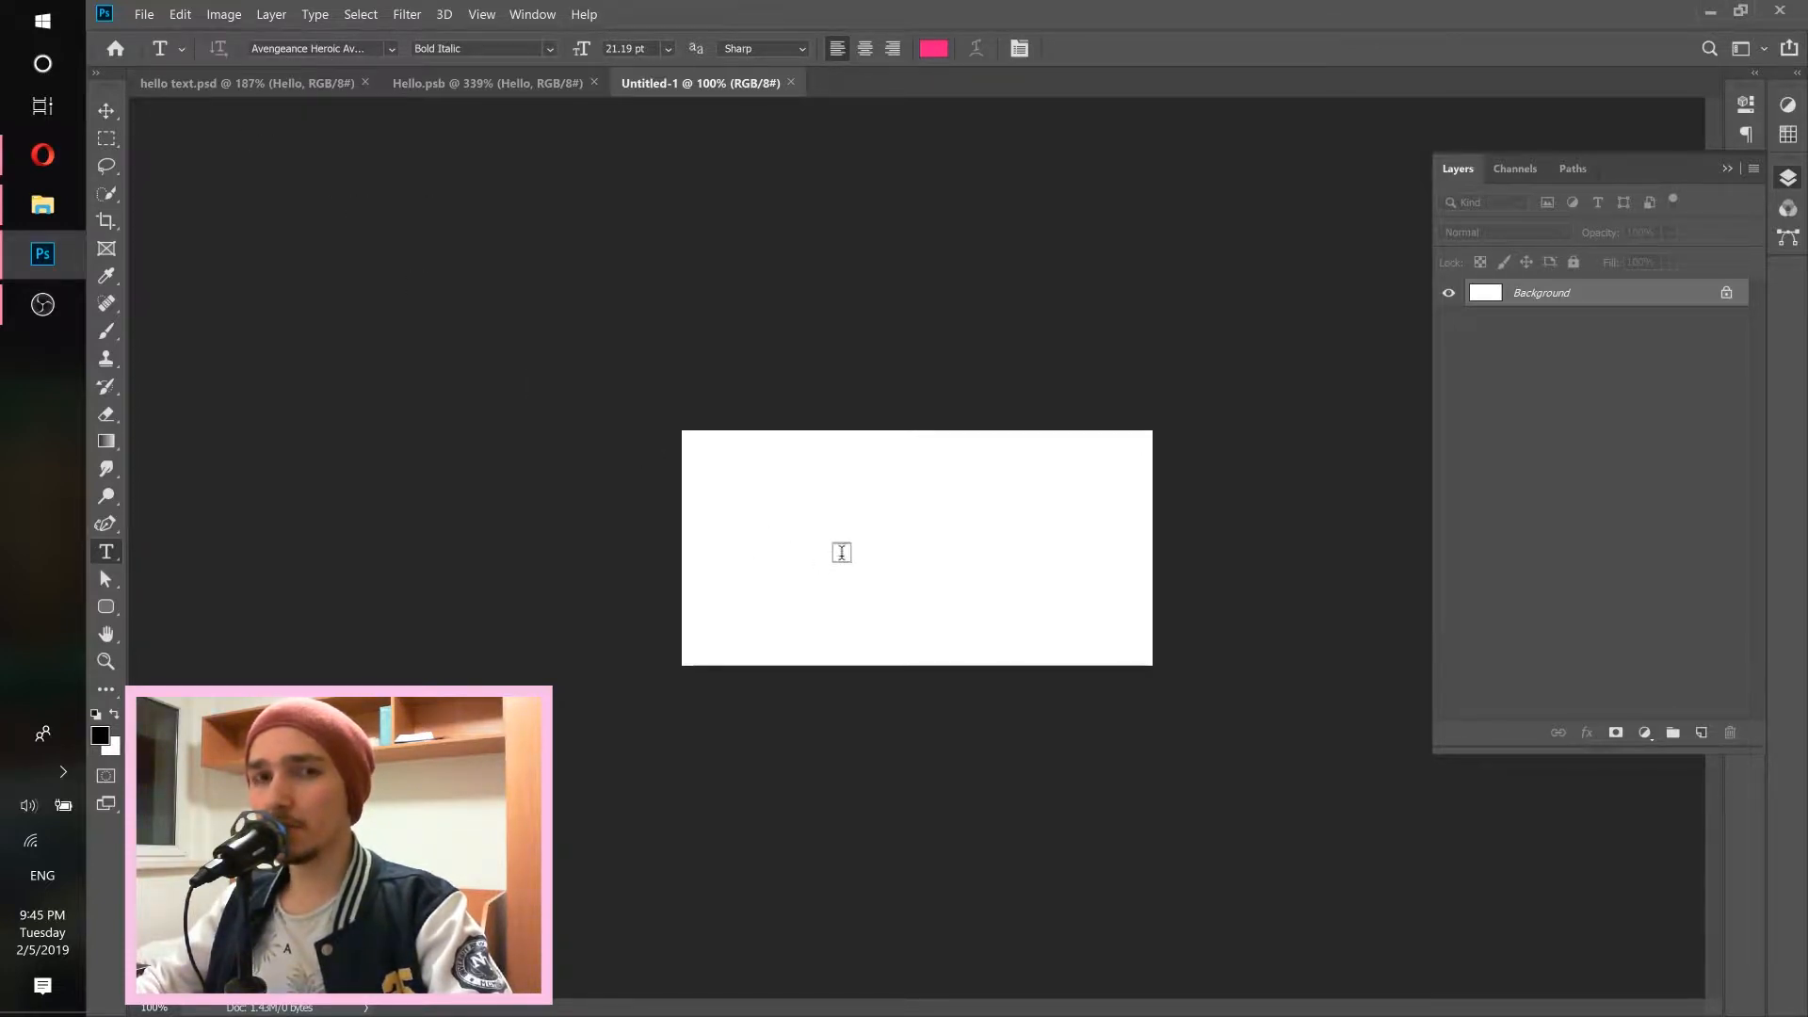
Switch to the Opera browser and view the Avengeance Heroic Avenger font page on dafont.com.
{"action": "left_click", "coordinate": [43, 155]}
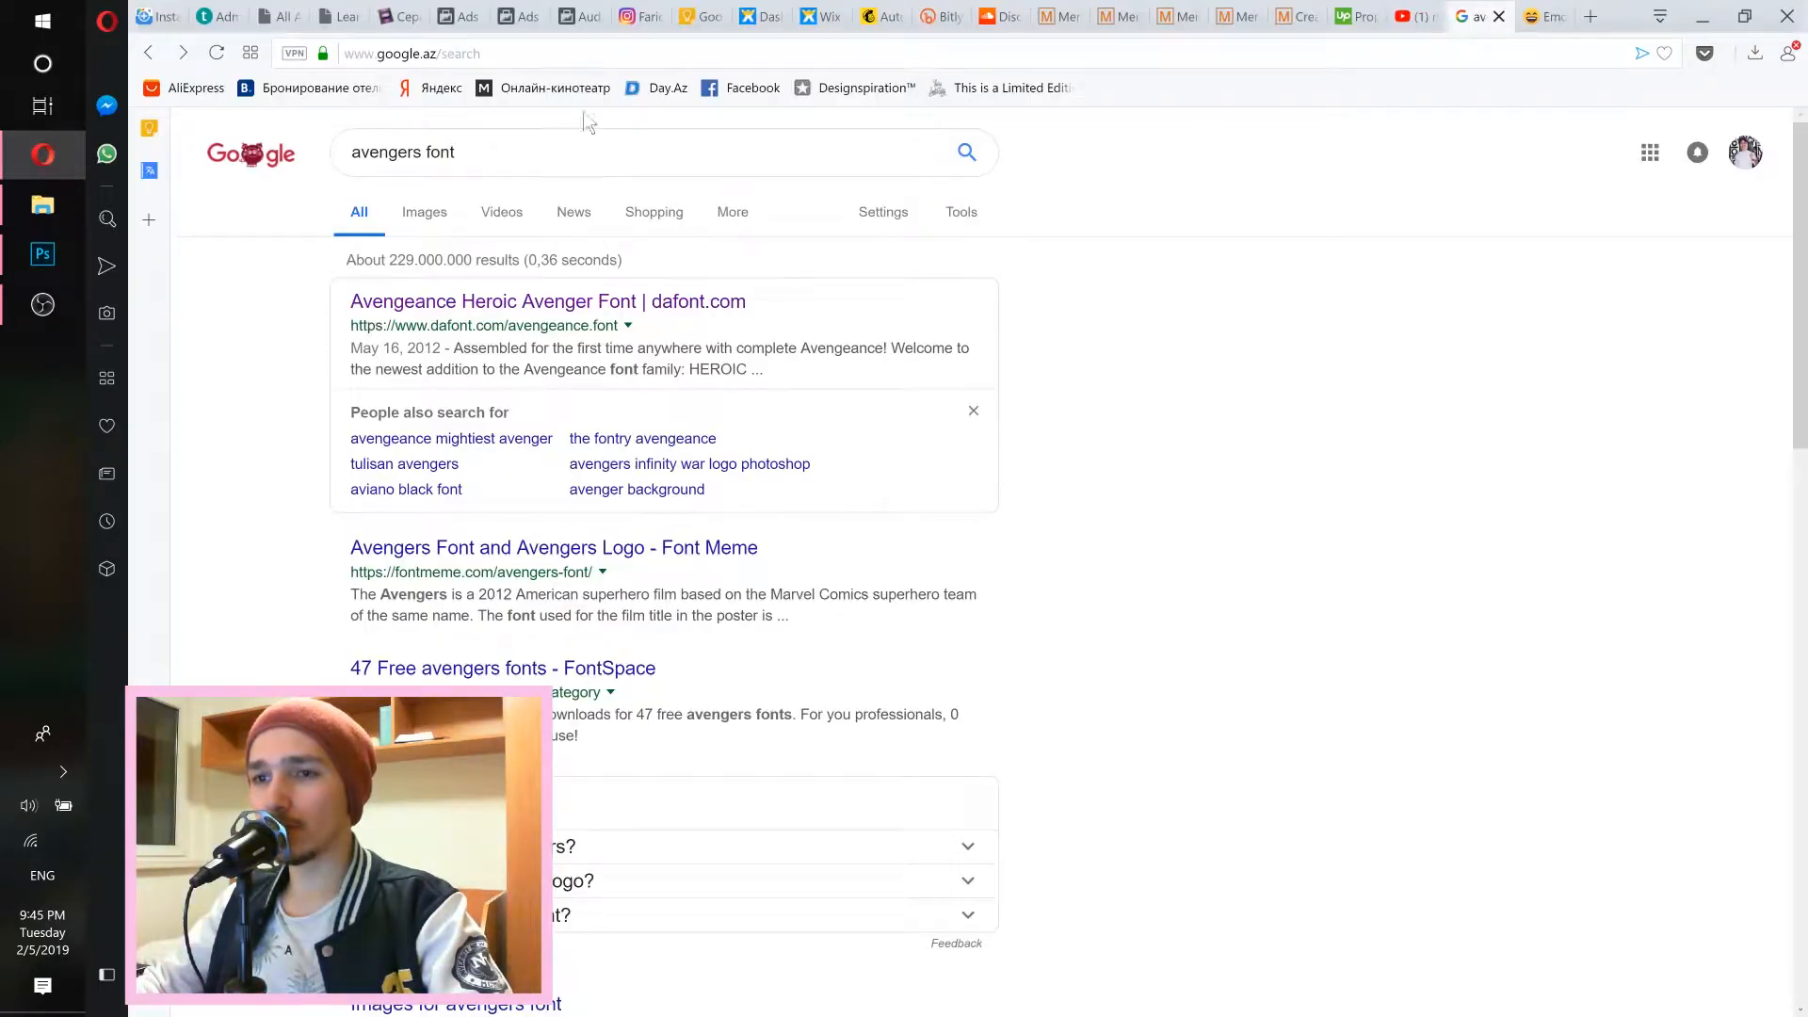
{"action": "left_click", "coordinate": [450, 303]}
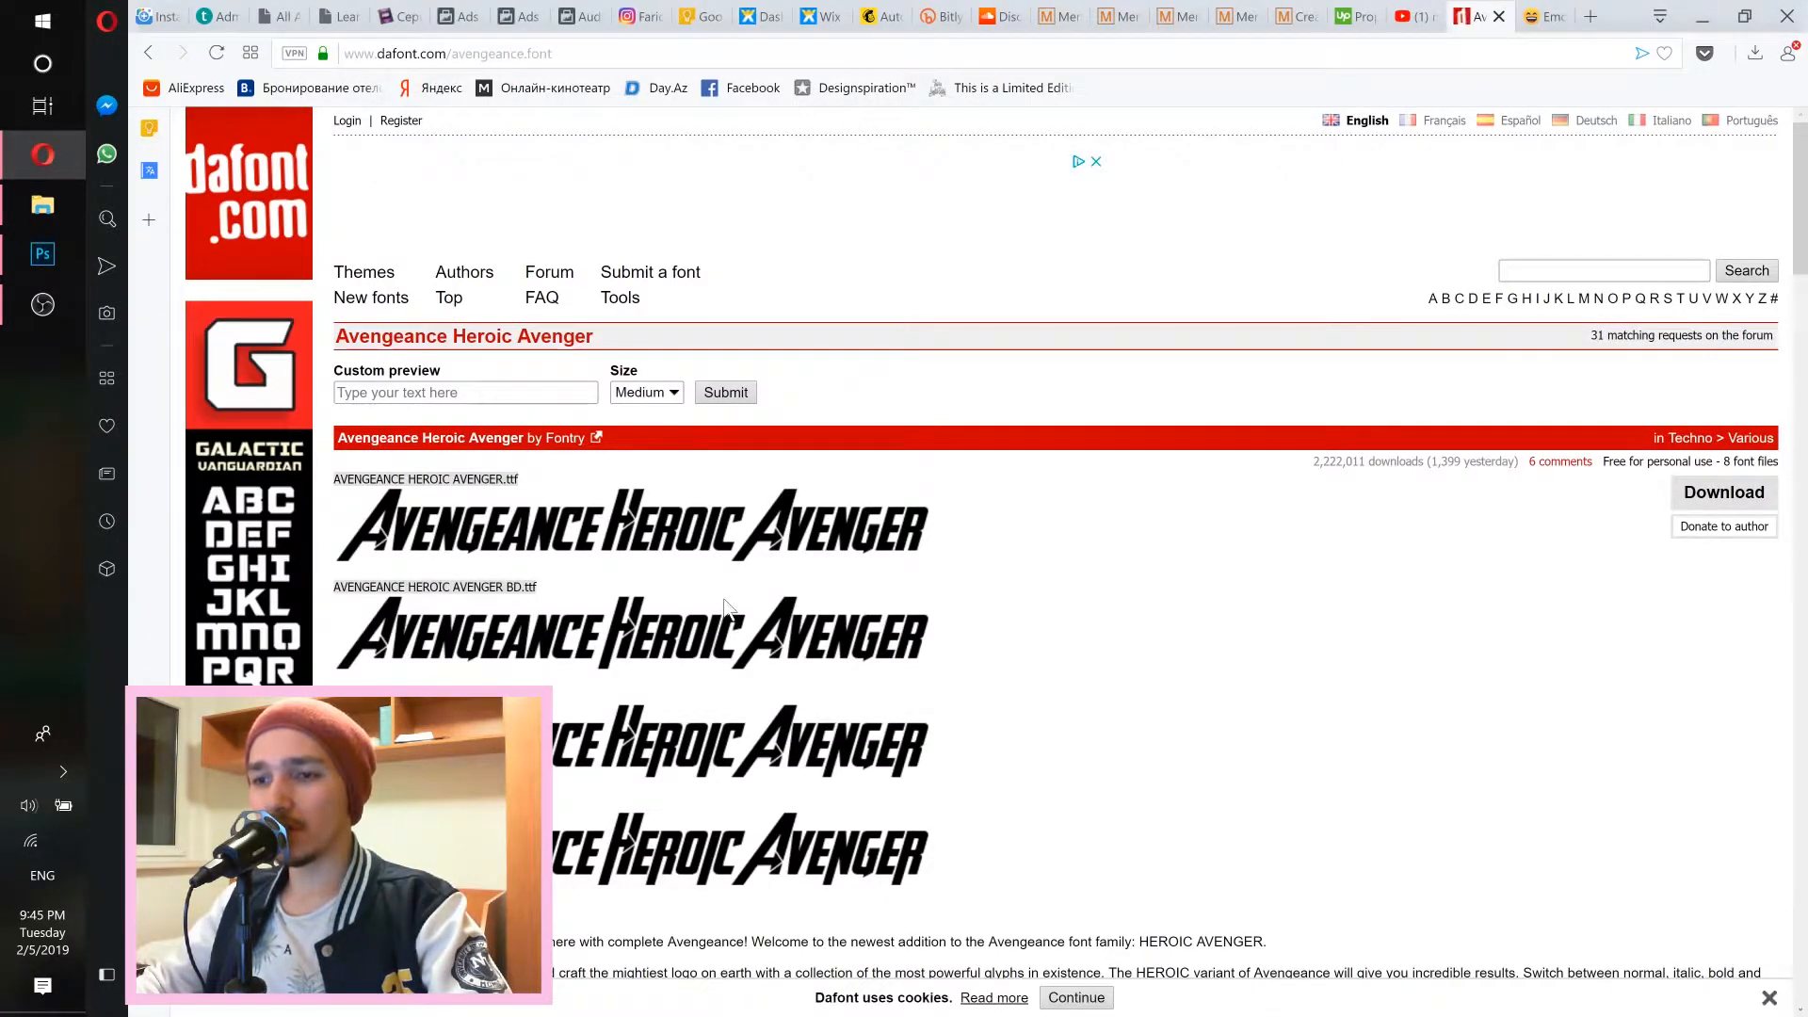
{"action": "left_click", "coordinate": [1704, 13]}
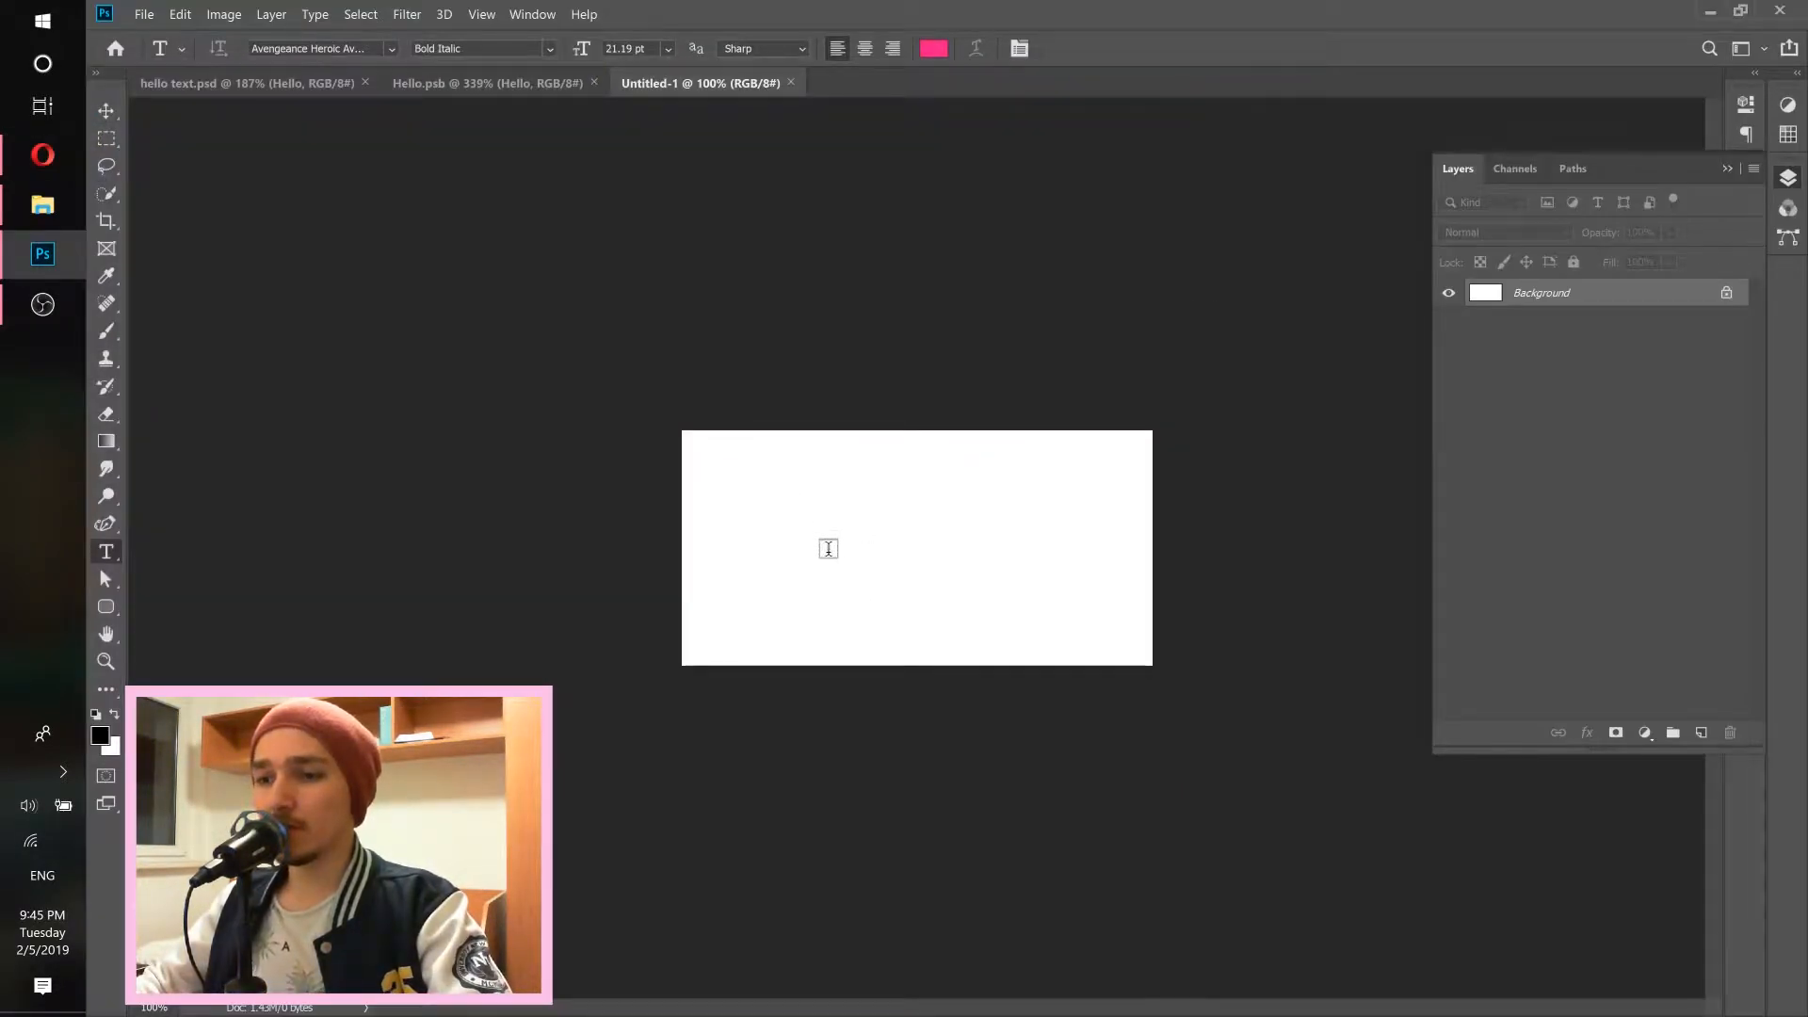
Add the text "Hello" near the middle of the canvas in pink Avengeance Heroic Avenger Bold Italic.
{"action": "left_click", "coordinate": [828, 548]}
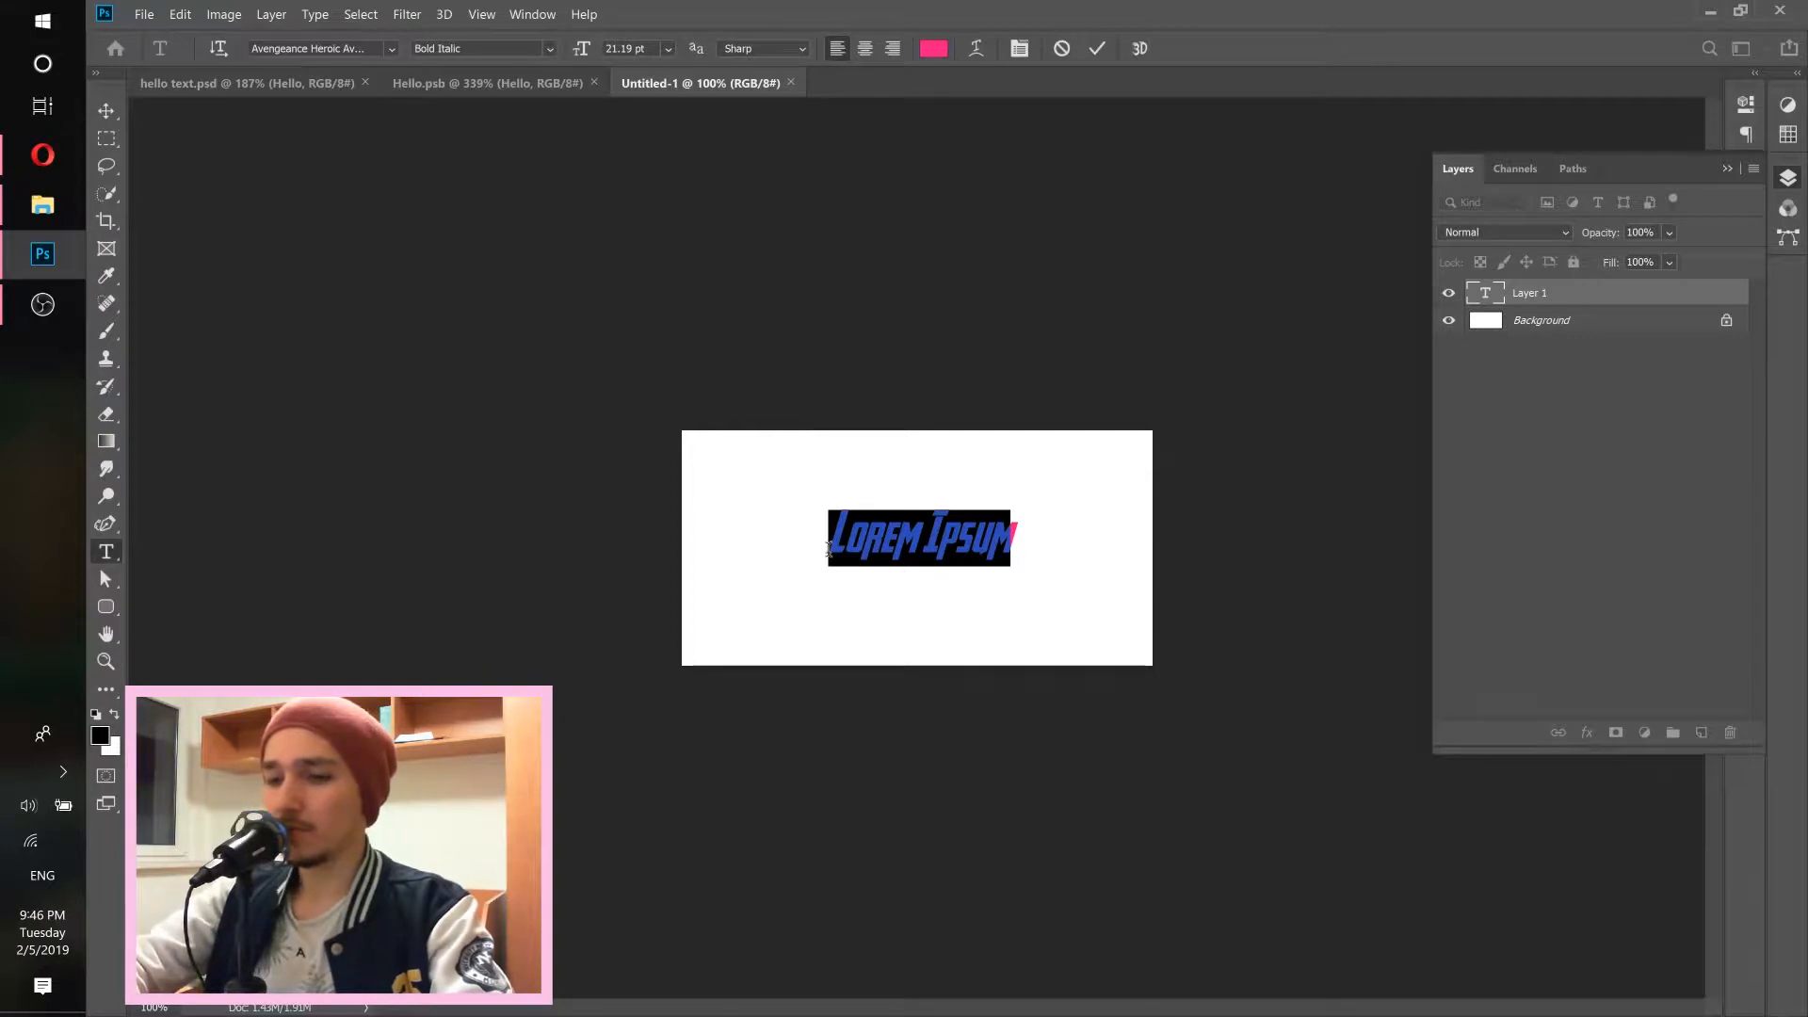
{"action": "type", "text": "Hello"}
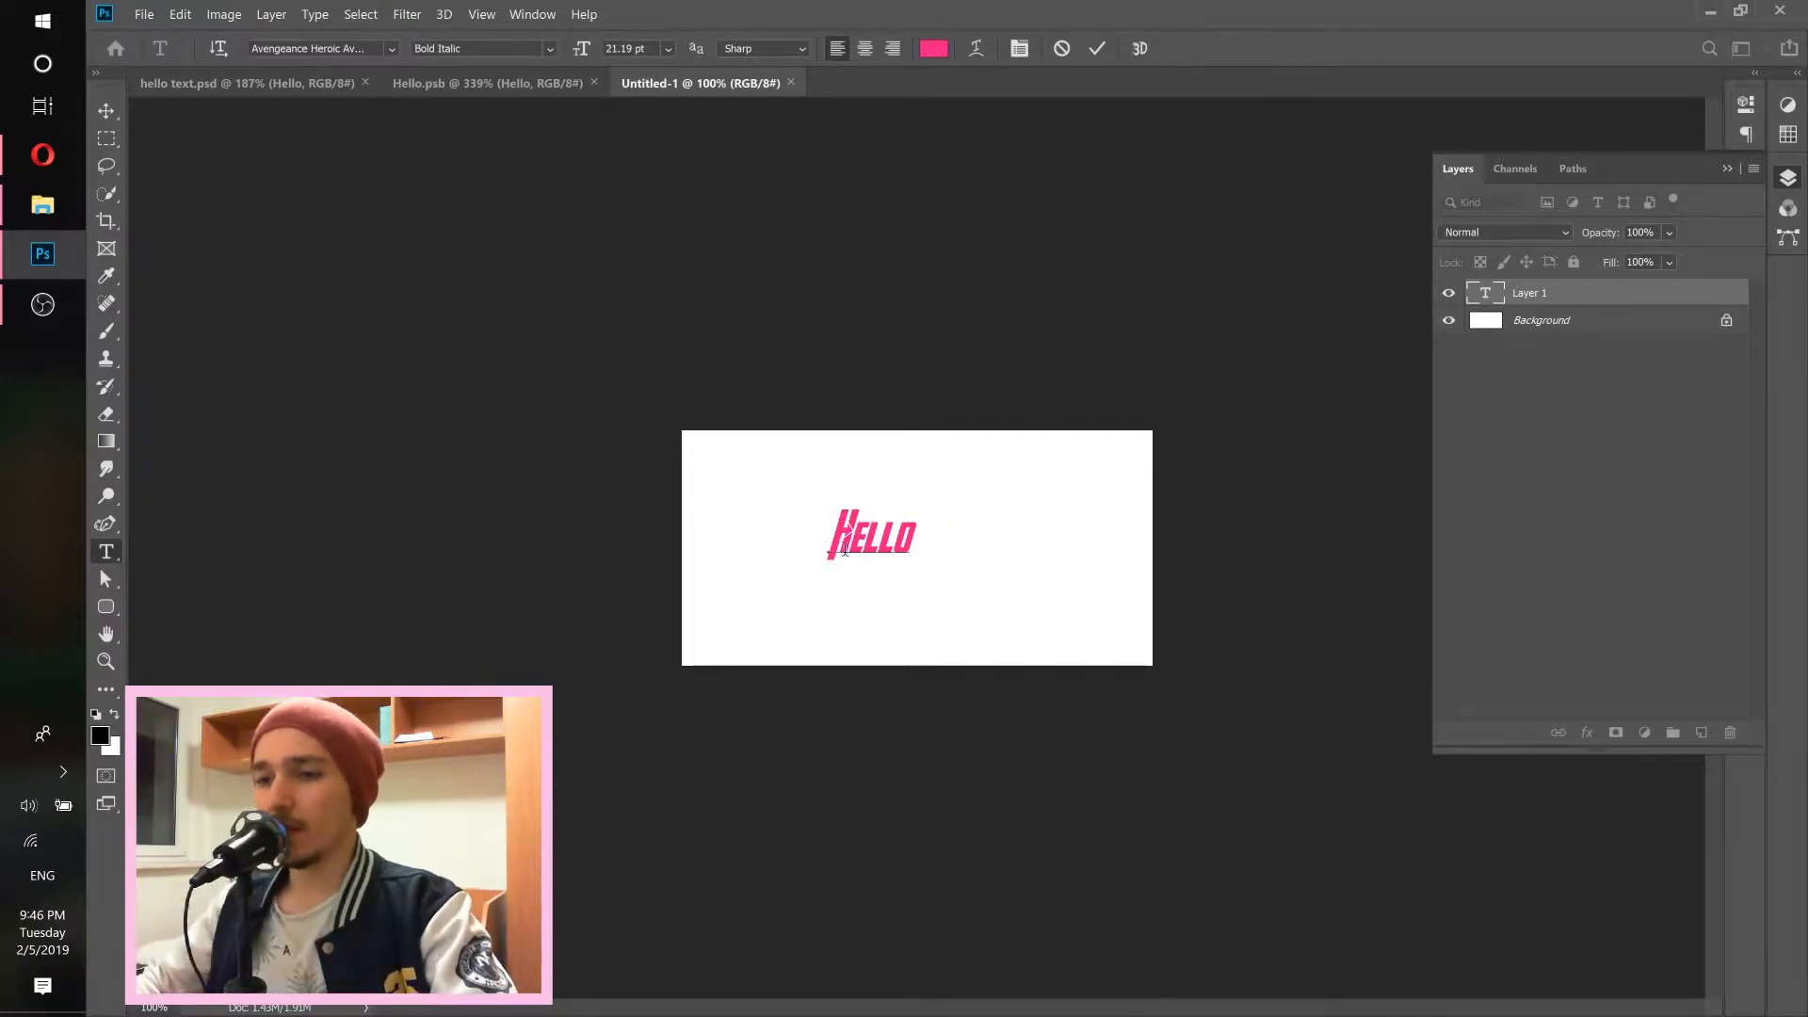
{"action": "left_click", "coordinate": [1096, 49]}
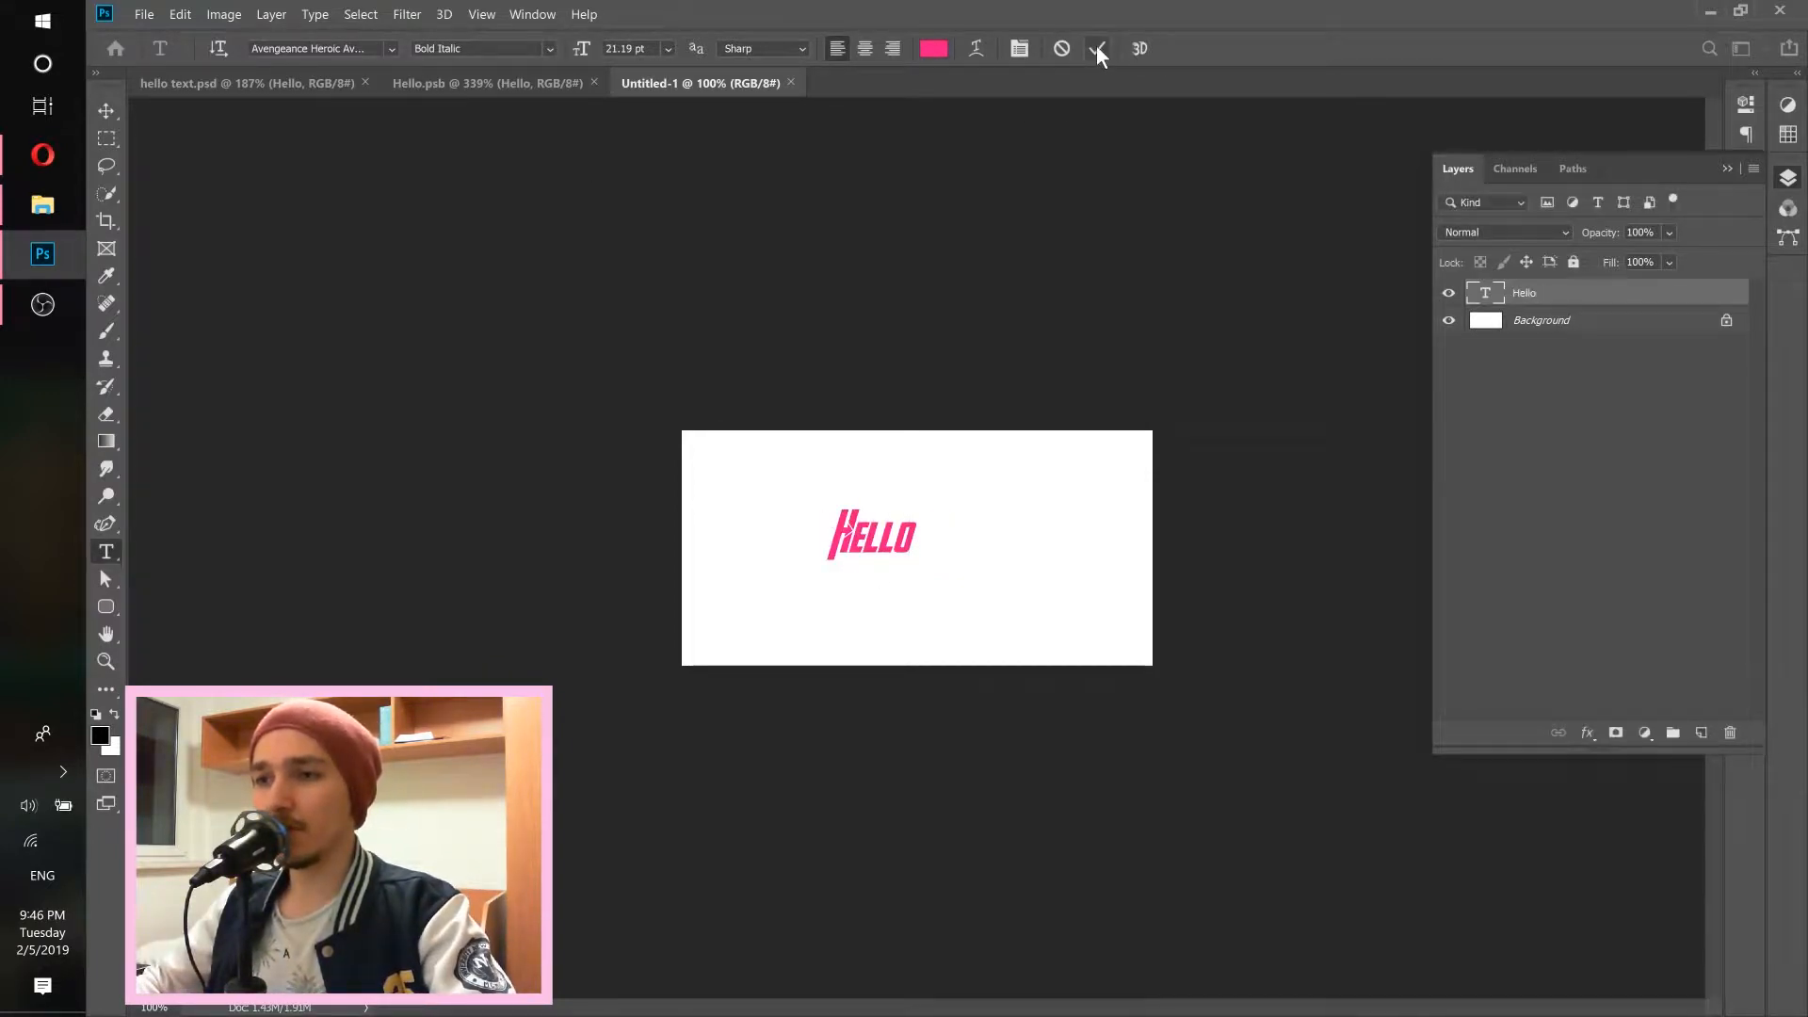
Scale the Hello text proportionally to about 214% and position it at about X 491 px, Y 250 px.
{"action": "left_click_drag", "start_coordinate": [900, 493], "coordinate": [951, 512]}
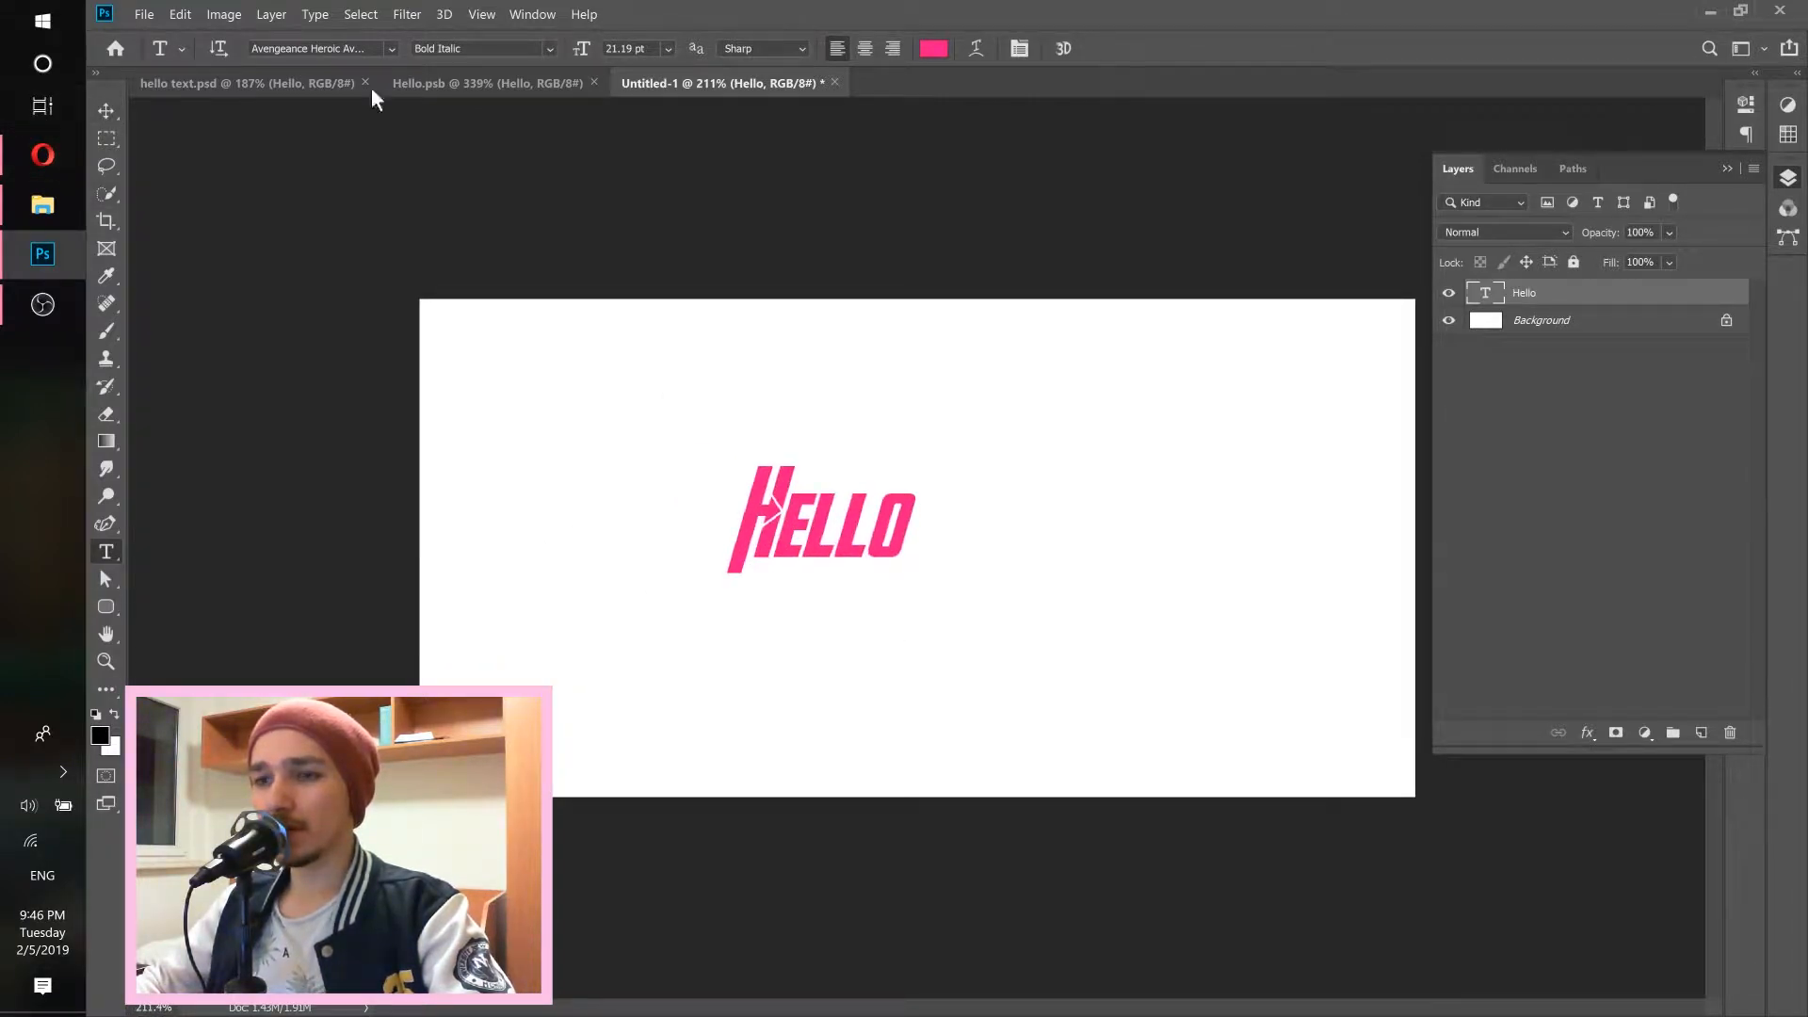
{"action": "left_click", "coordinate": [181, 14]}
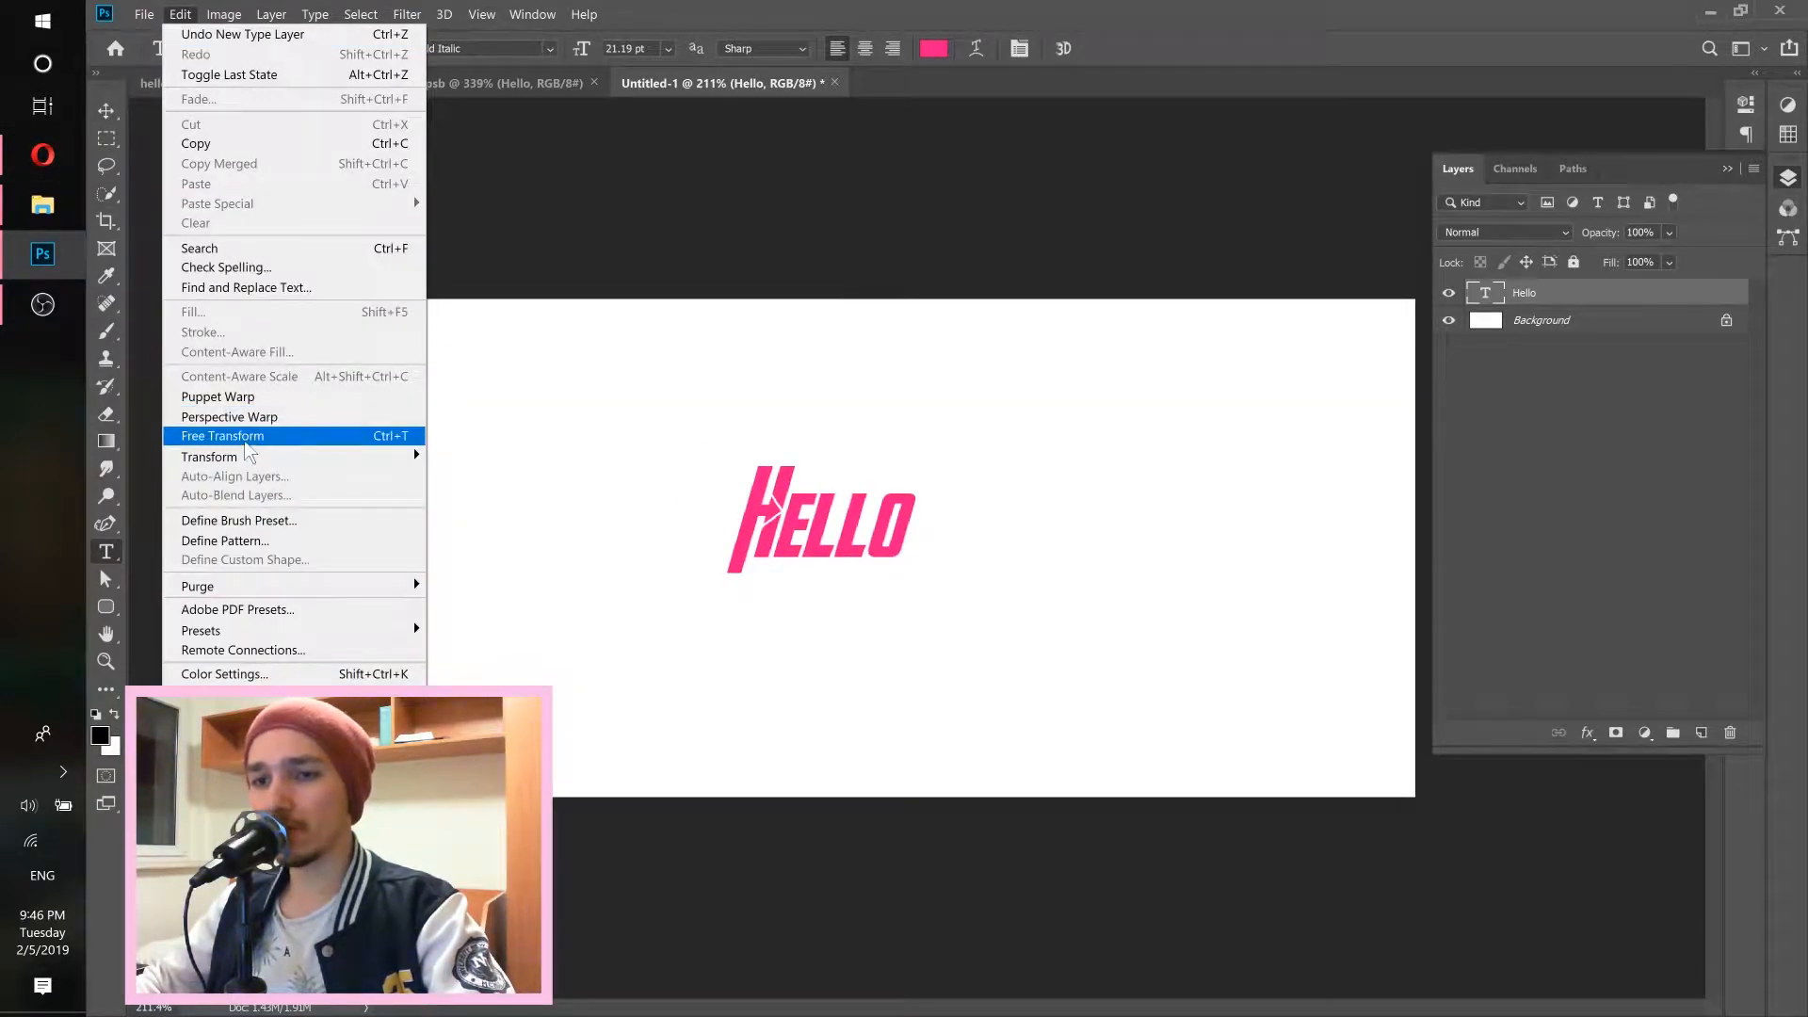
{"action": "key", "text": "Escape"}
{"action": "key", "text": "ctrl+t"}
{"action": "left_click_drag", "start_coordinate": [913, 586], "coordinate": [1131, 722]}
{"action": "left_click_drag", "start_coordinate": [967, 648], "coordinate": [947, 599]}
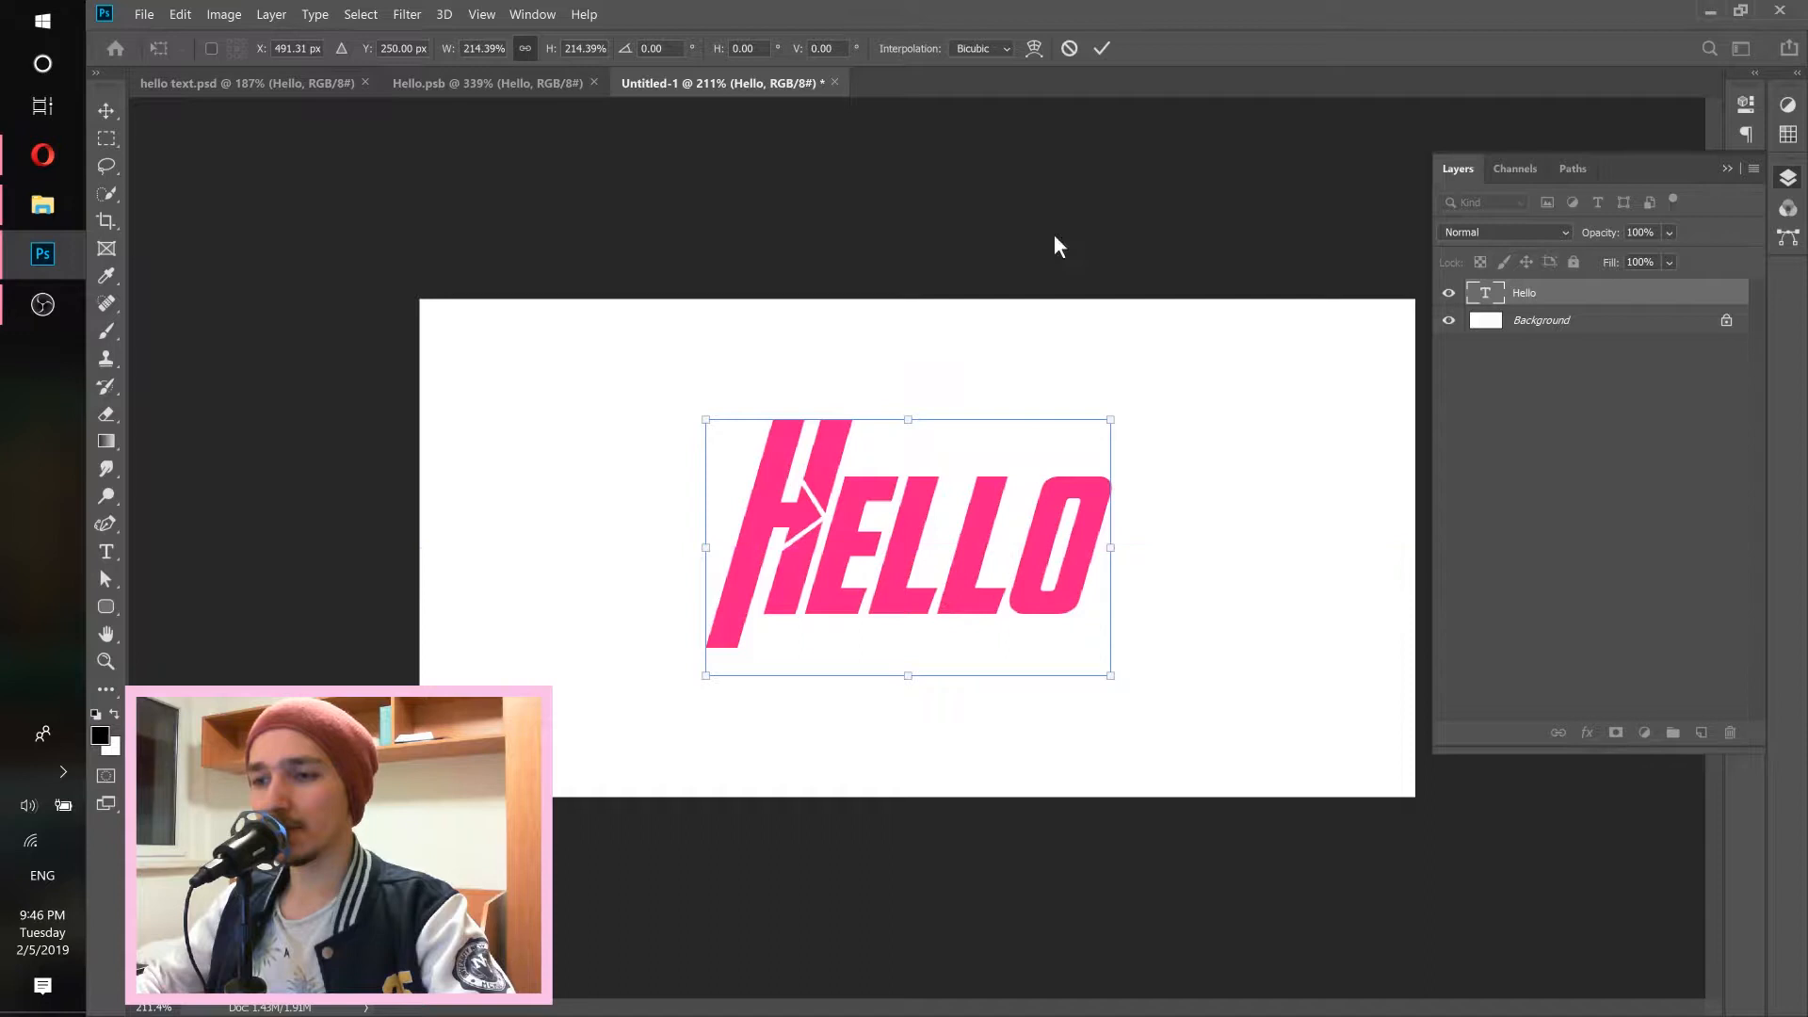
{"action": "left_click", "coordinate": [1101, 46]}
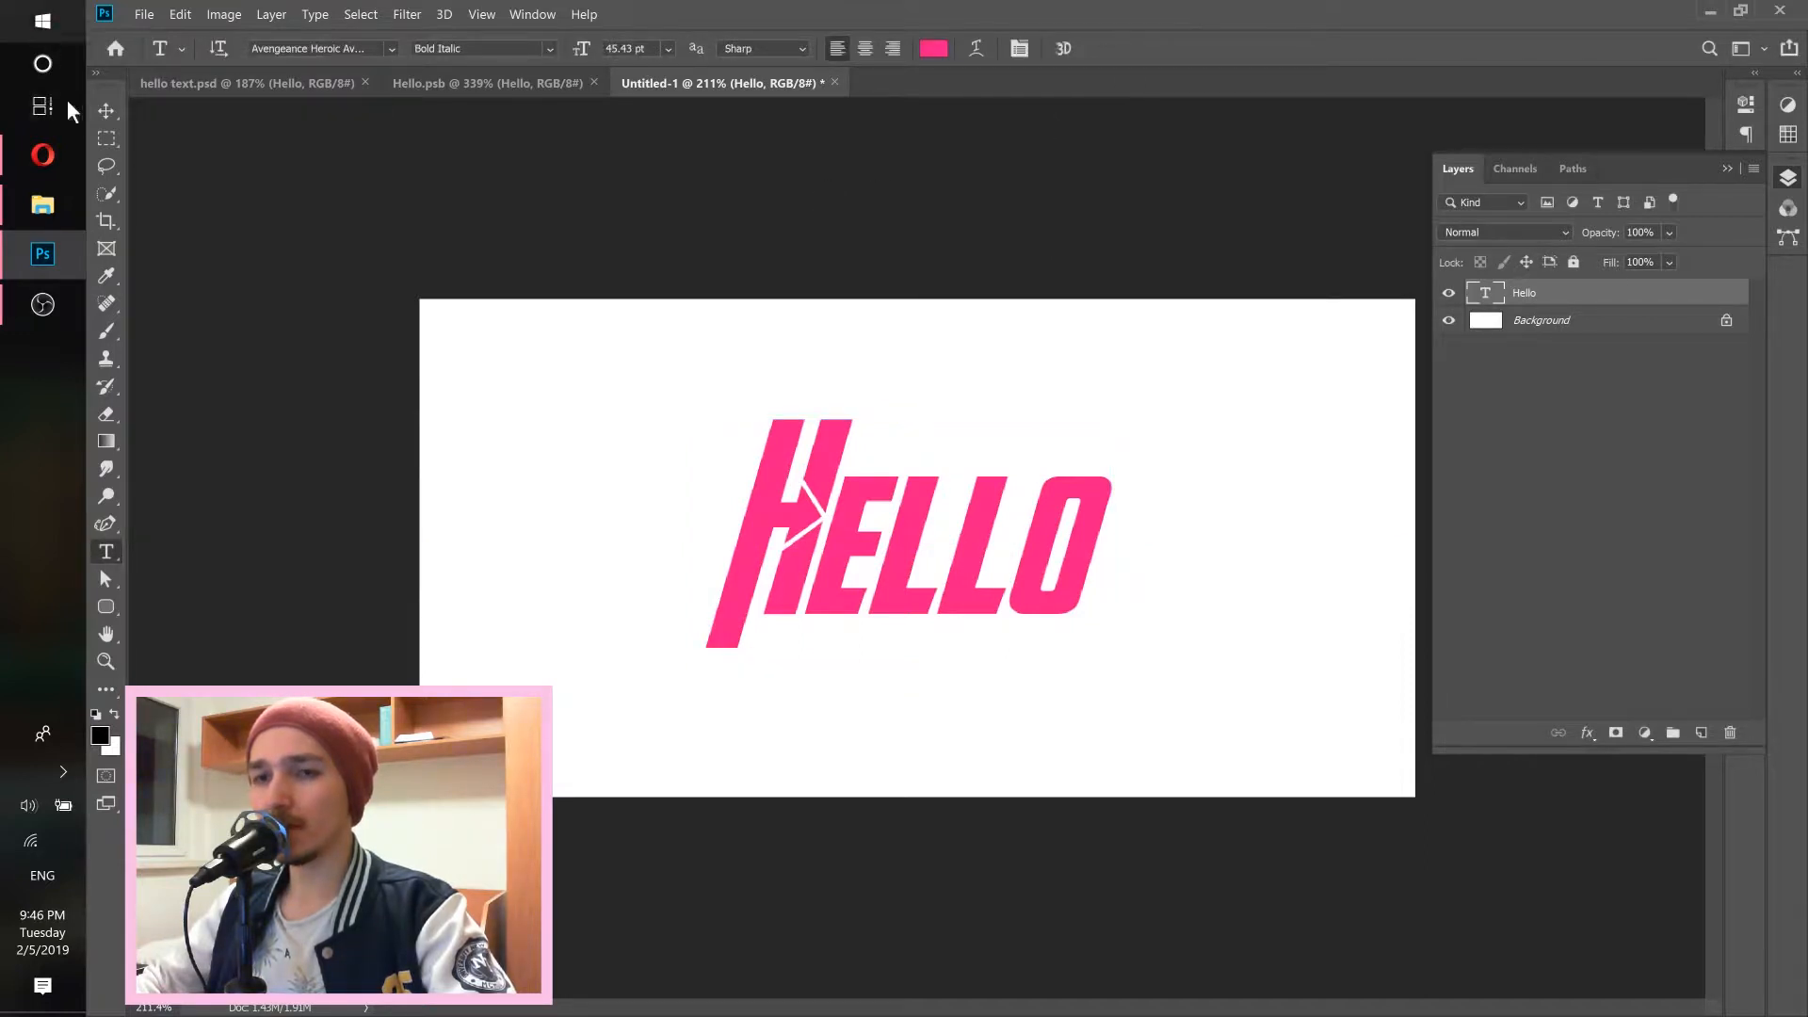
Delete the white Background layer with the Move tool active so only the Hello text is left on transparency.
{"action": "left_click", "coordinate": [109, 110]}
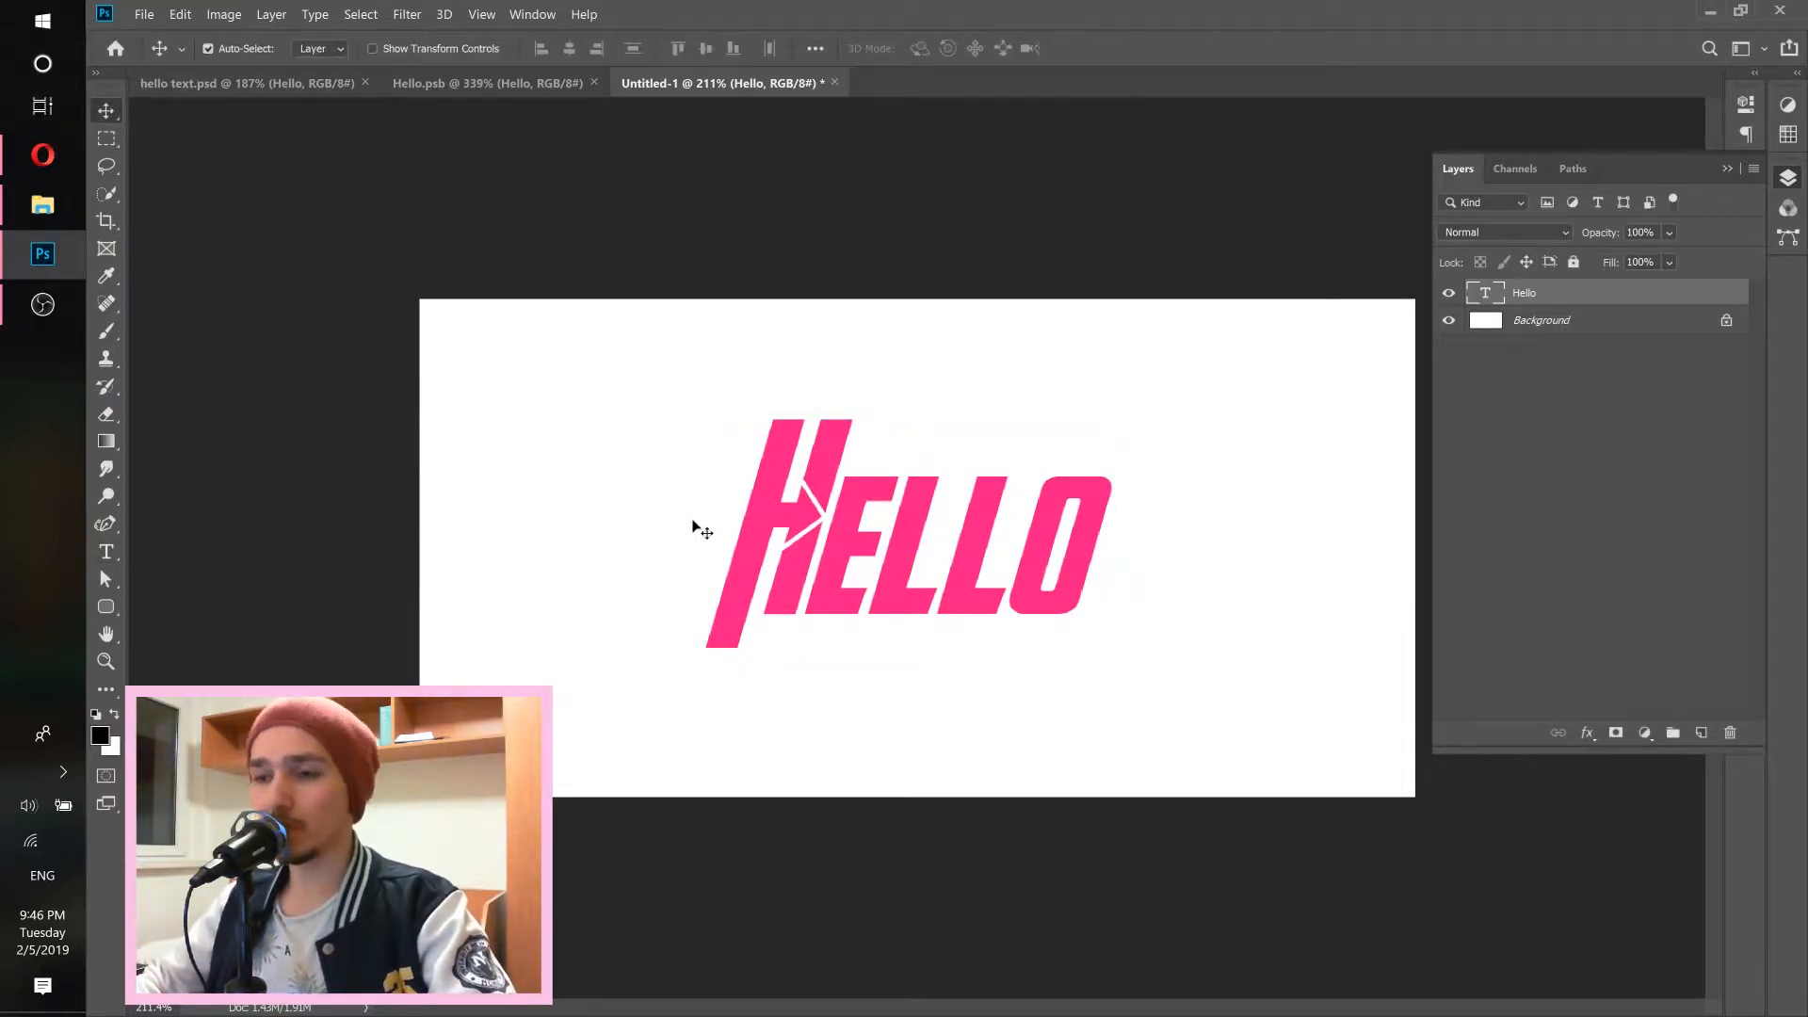
{"action": "scroll", "coordinate": [902, 509], "scroll_direction": "up", "scroll_amount": 1}
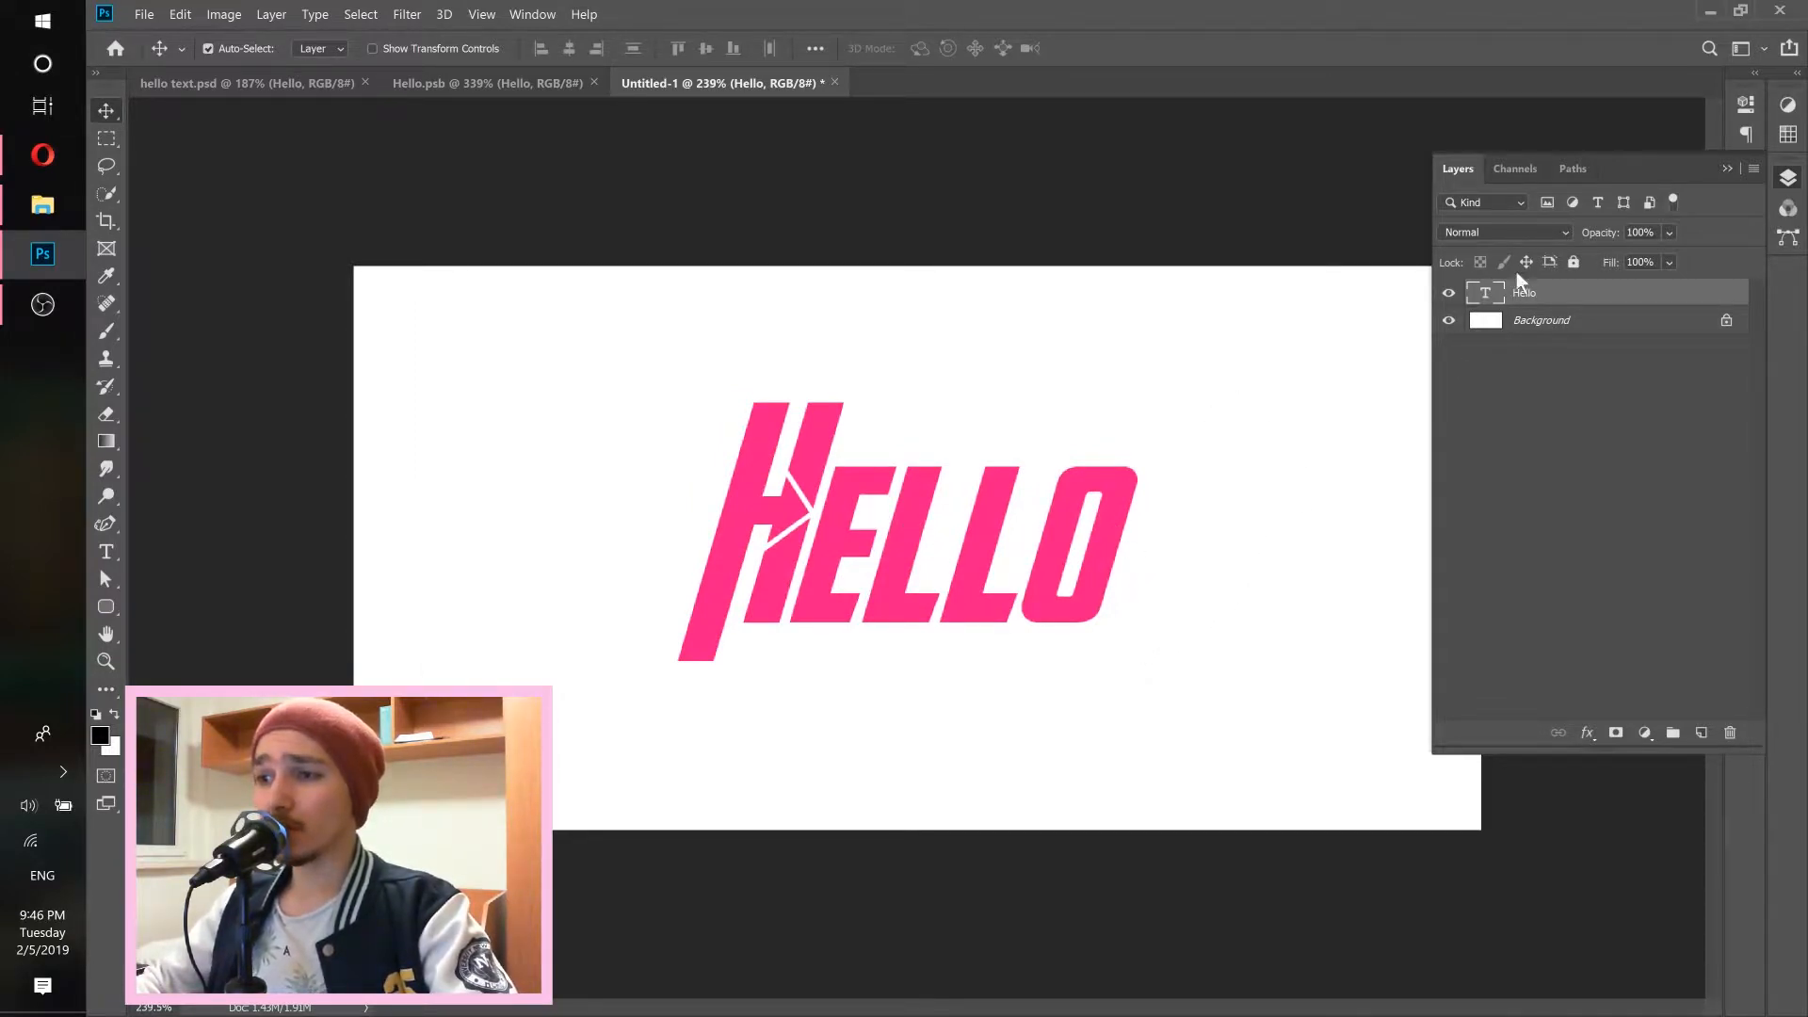
{"action": "left_click_drag", "start_coordinate": [1604, 329], "coordinate": [1731, 733]}
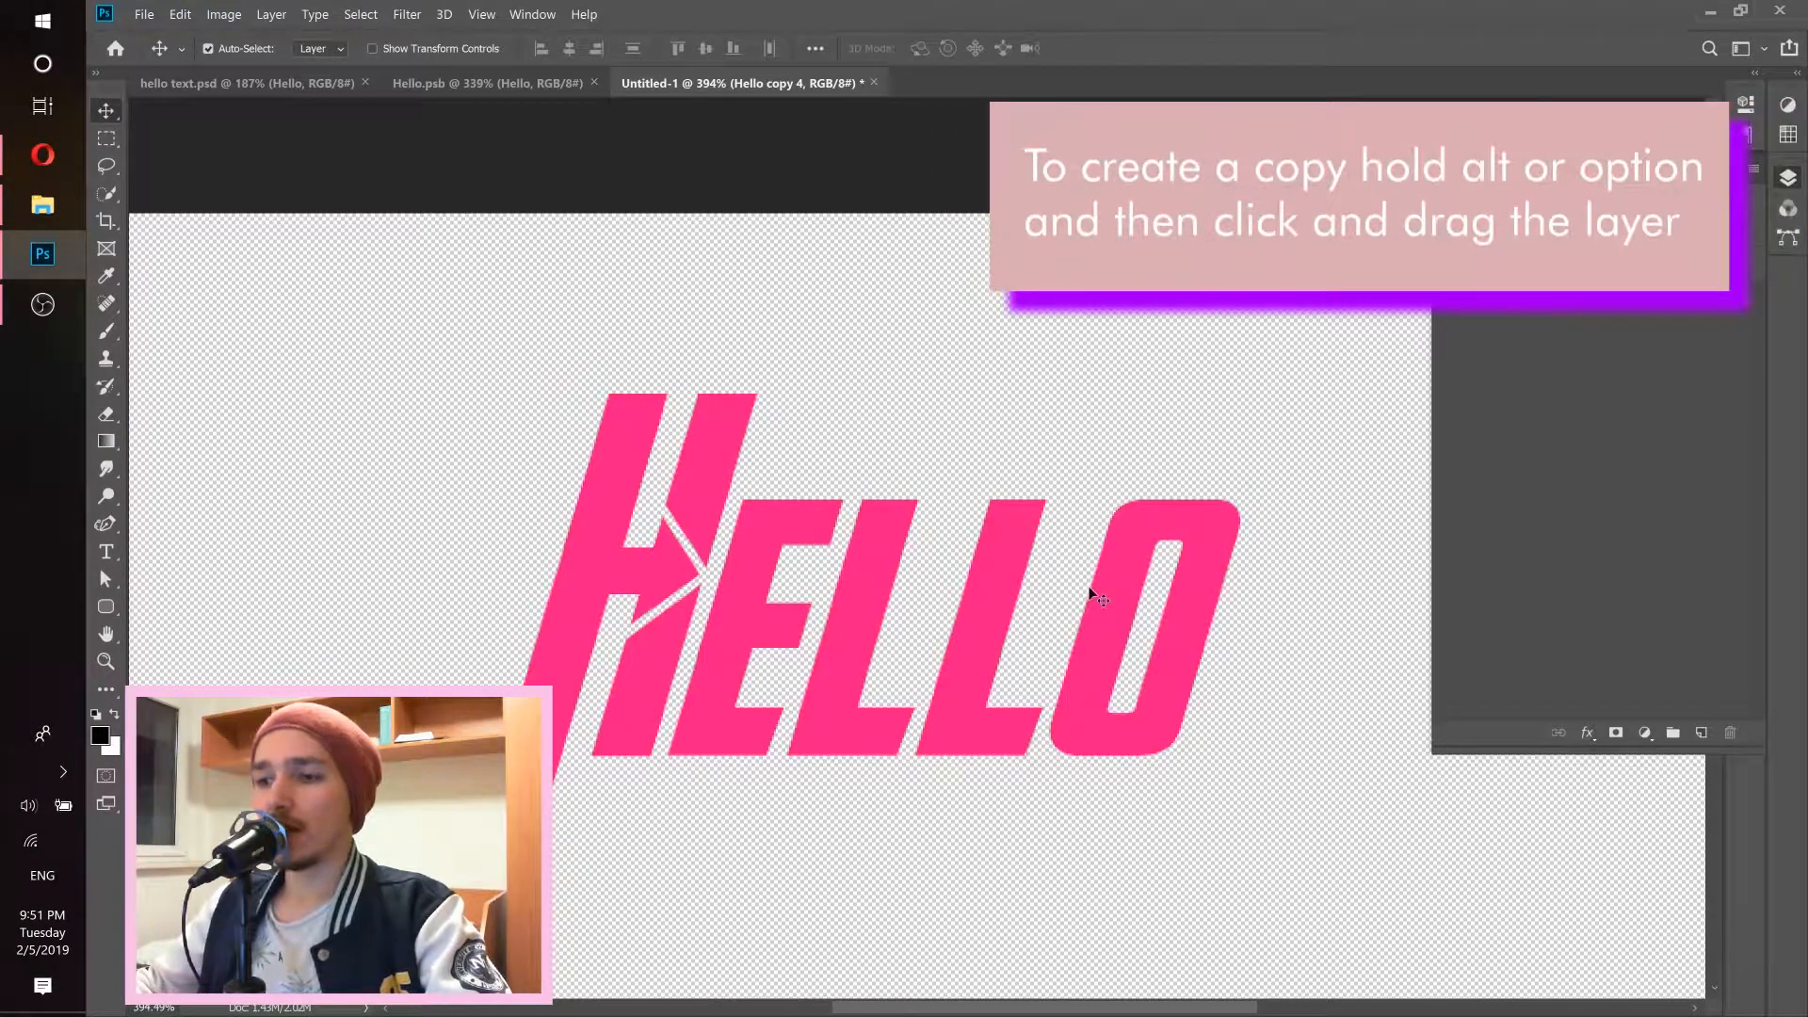
Duplicate the Hello text slightly above the original and hide the new copy.
{"action": "left_click_drag", "start_coordinate": [1111, 614], "coordinate": [1109, 587], "text": "alt"}
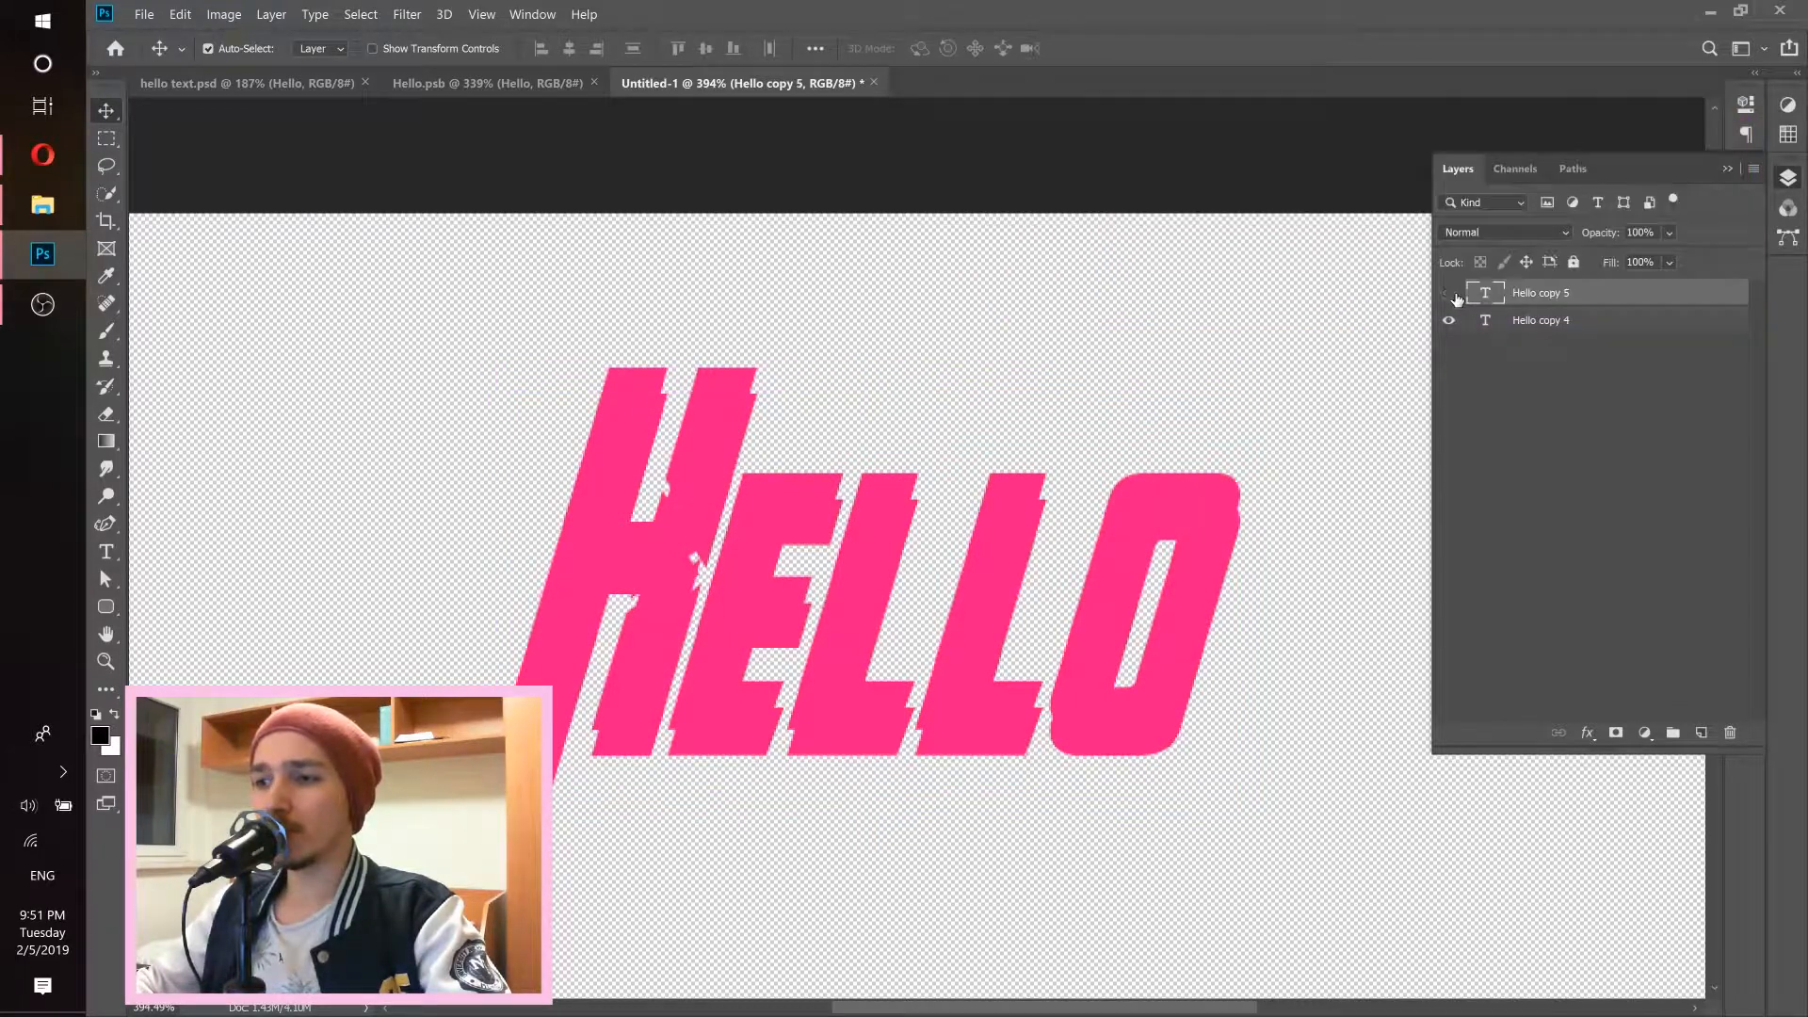
{"action": "left_click", "coordinate": [1448, 292]}
Open the Blending Options of the lower Hello text layer, Hello copy 4, and enable Bevel & Emboss.
{"action": "left_click", "coordinate": [1111, 637]}
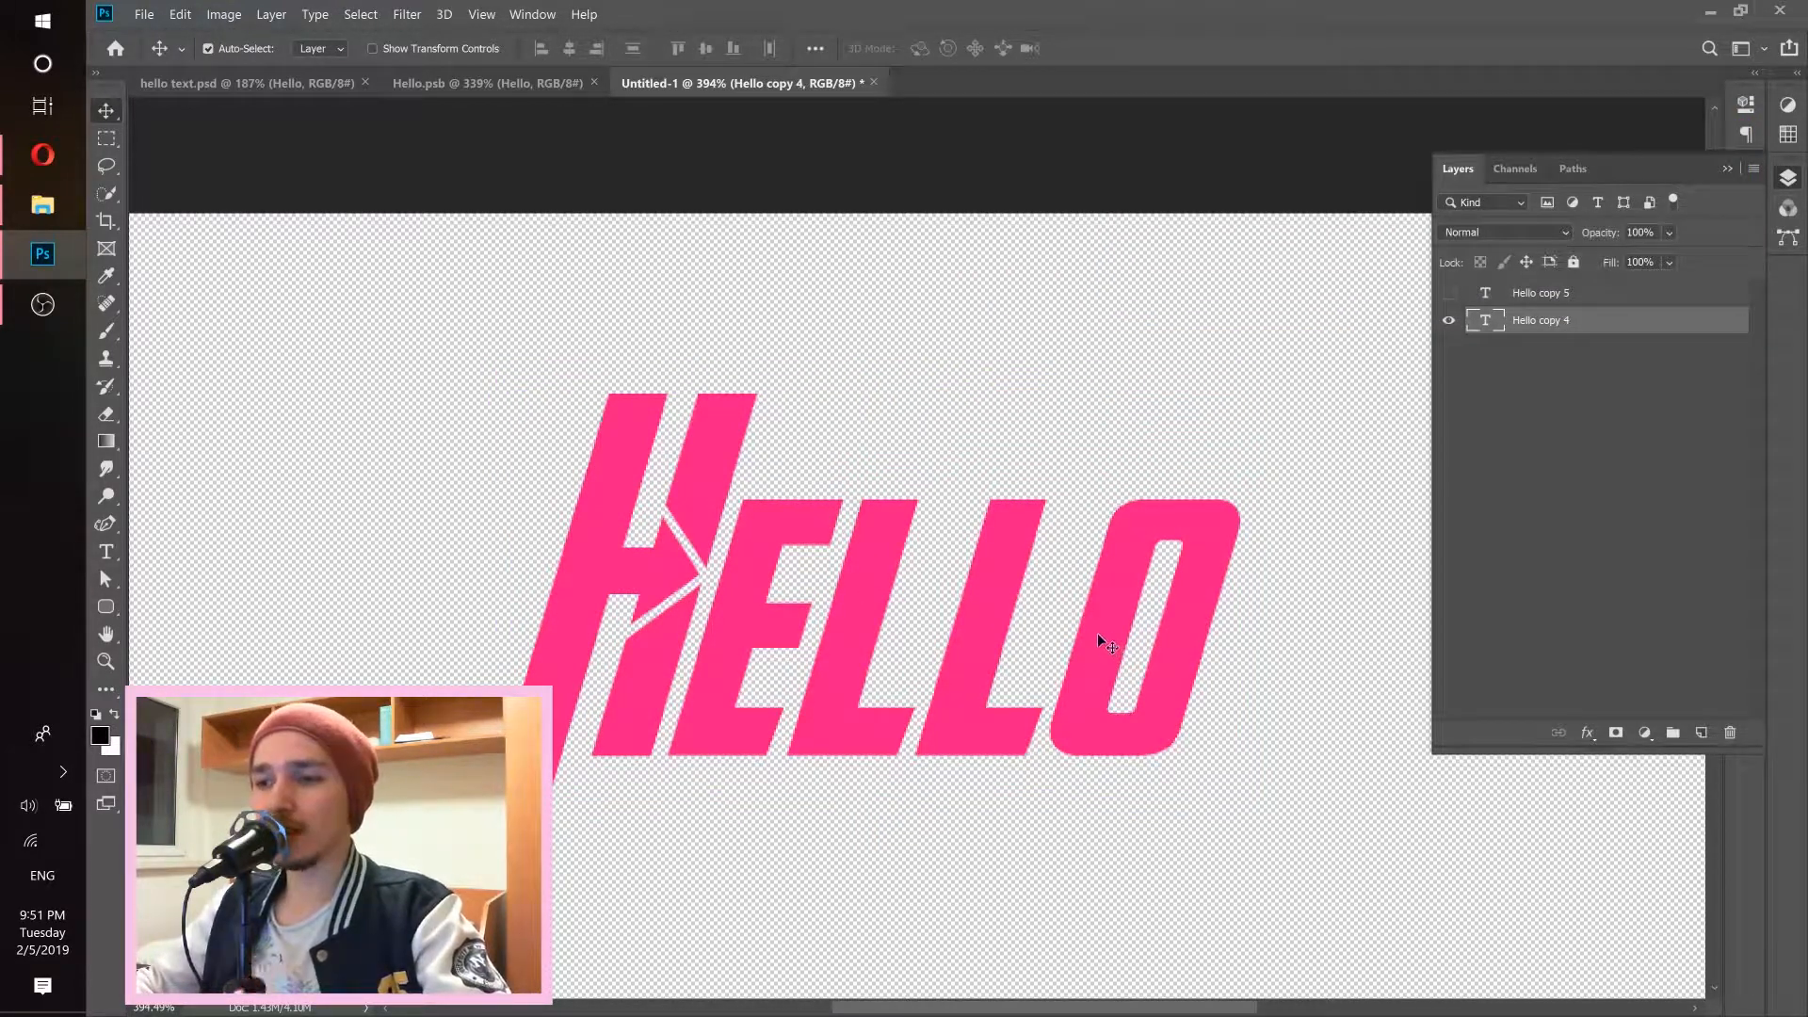
{"action": "right_click", "coordinate": [1636, 324]}
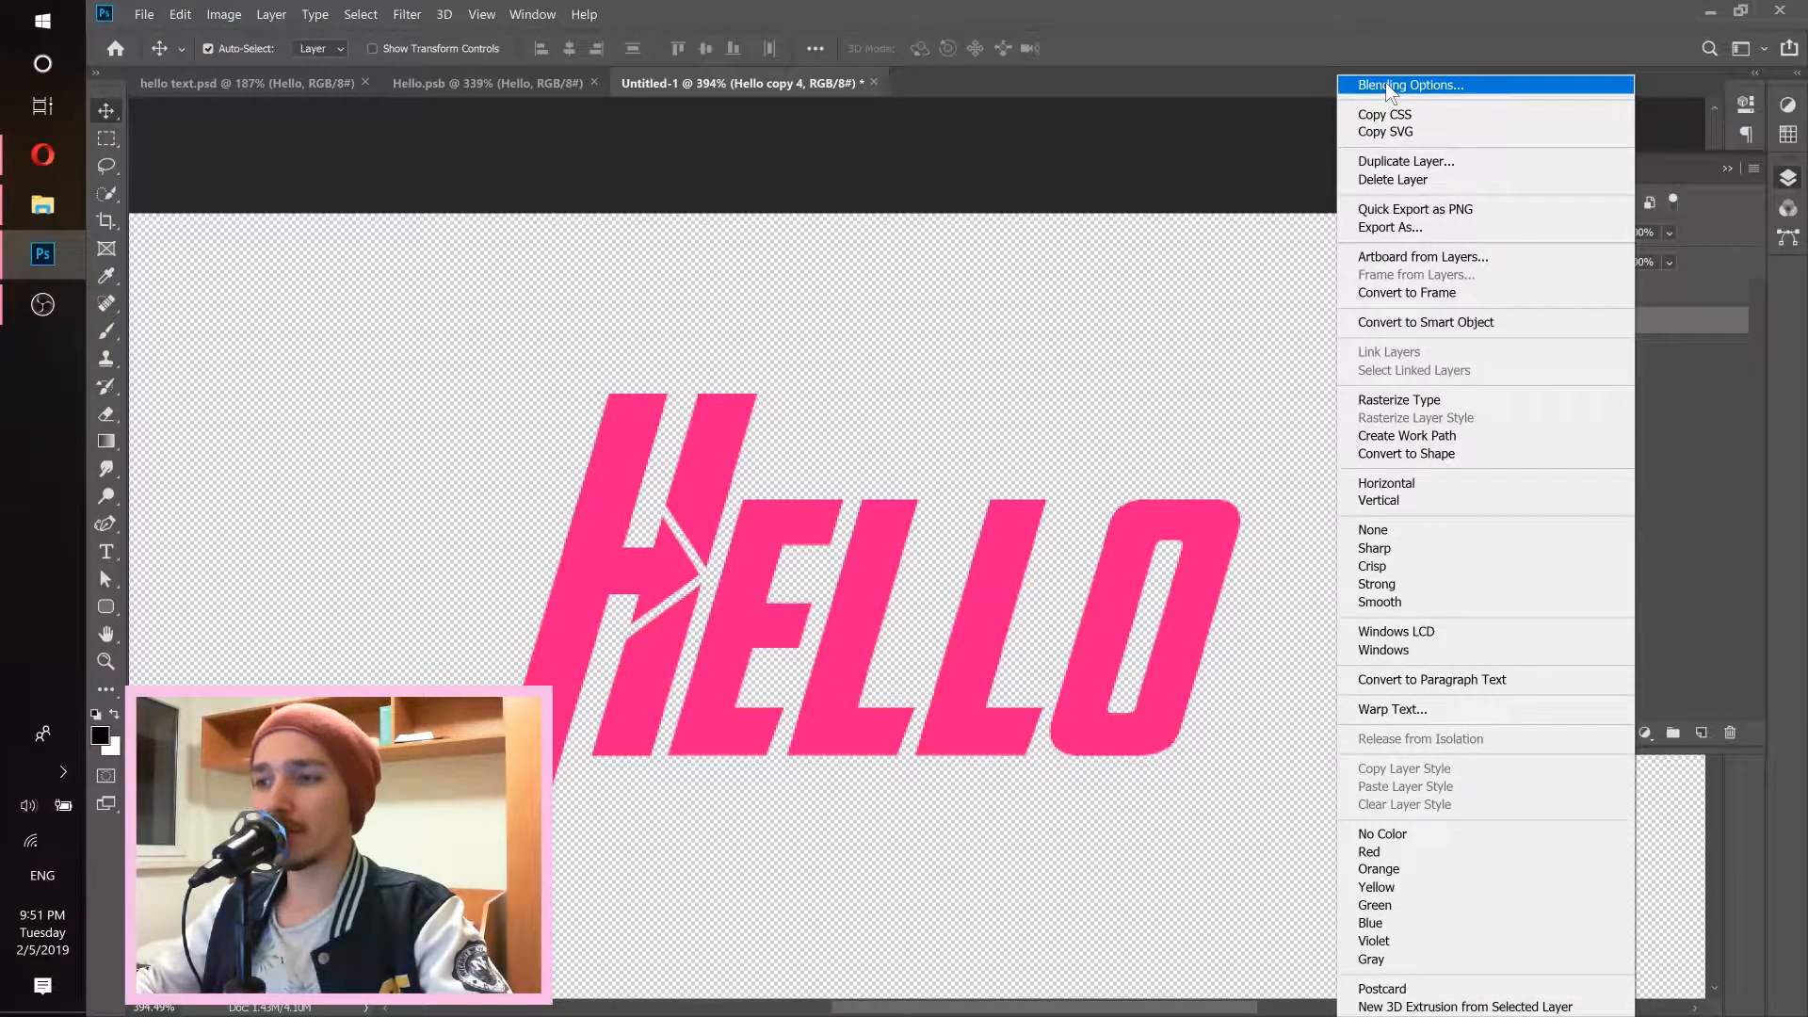
{"action": "left_click", "coordinate": [1736, 403]}
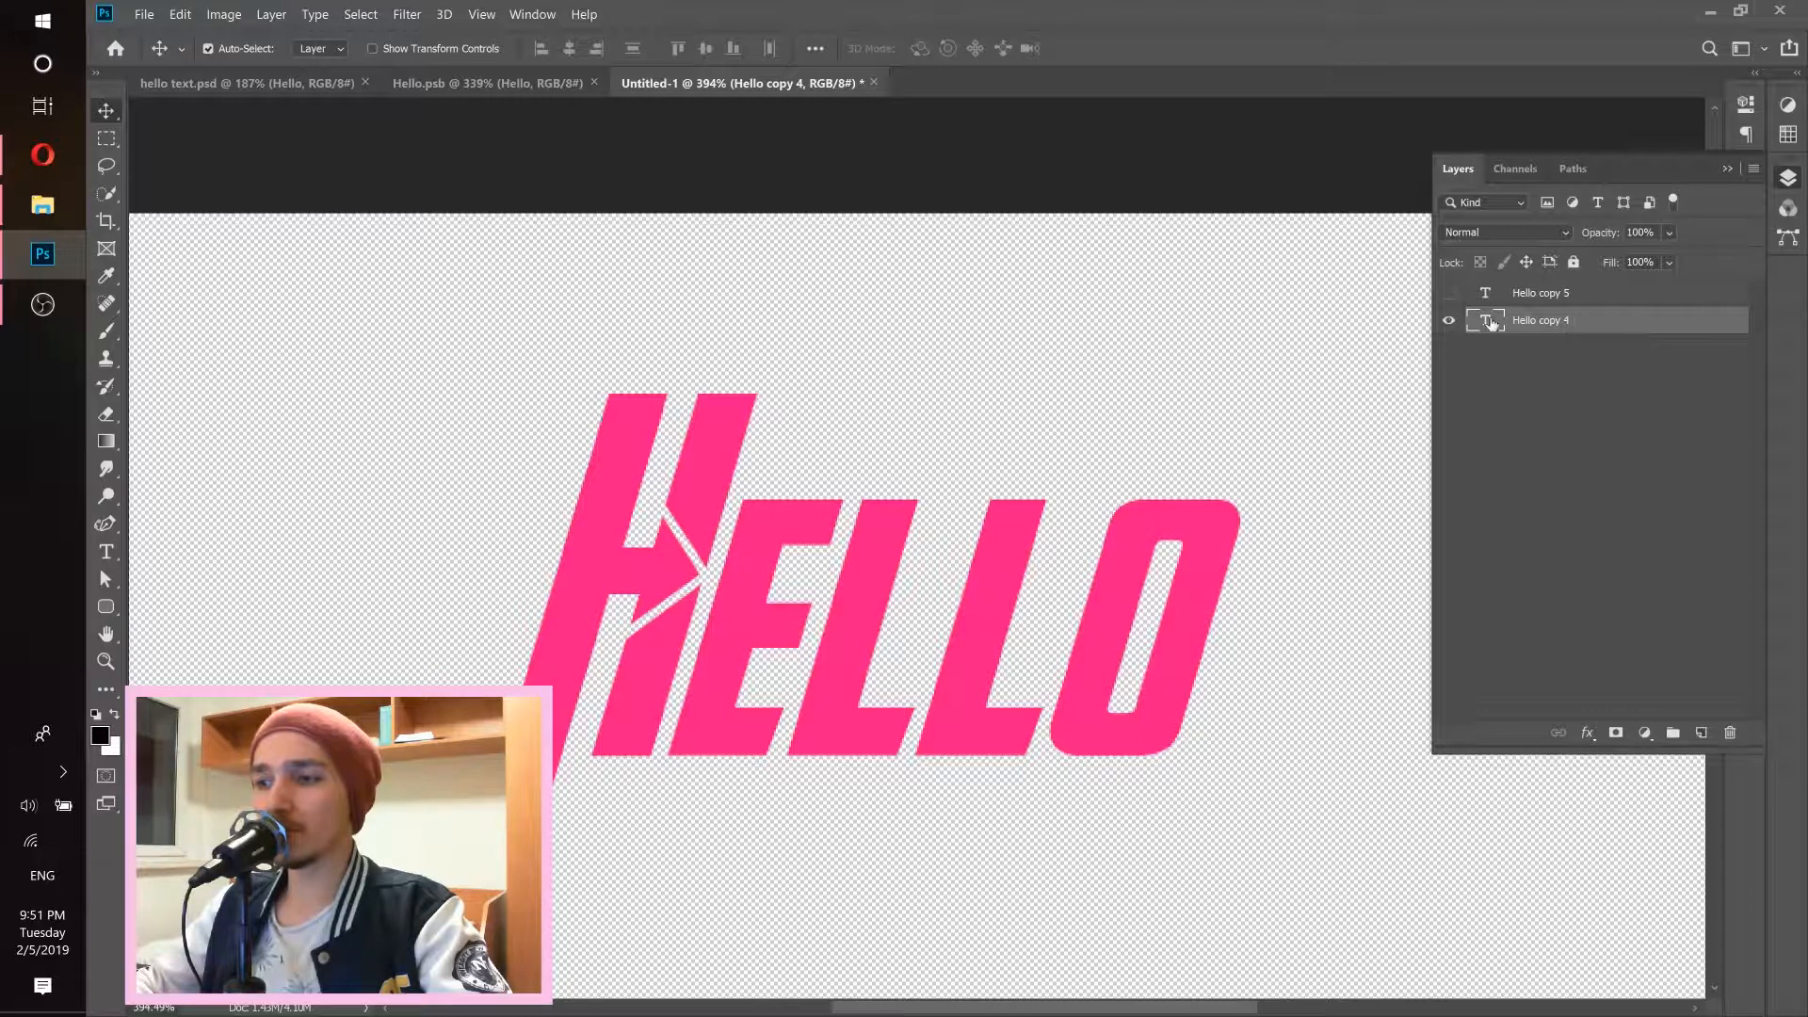
{"action": "right_click", "coordinate": [1654, 330]}
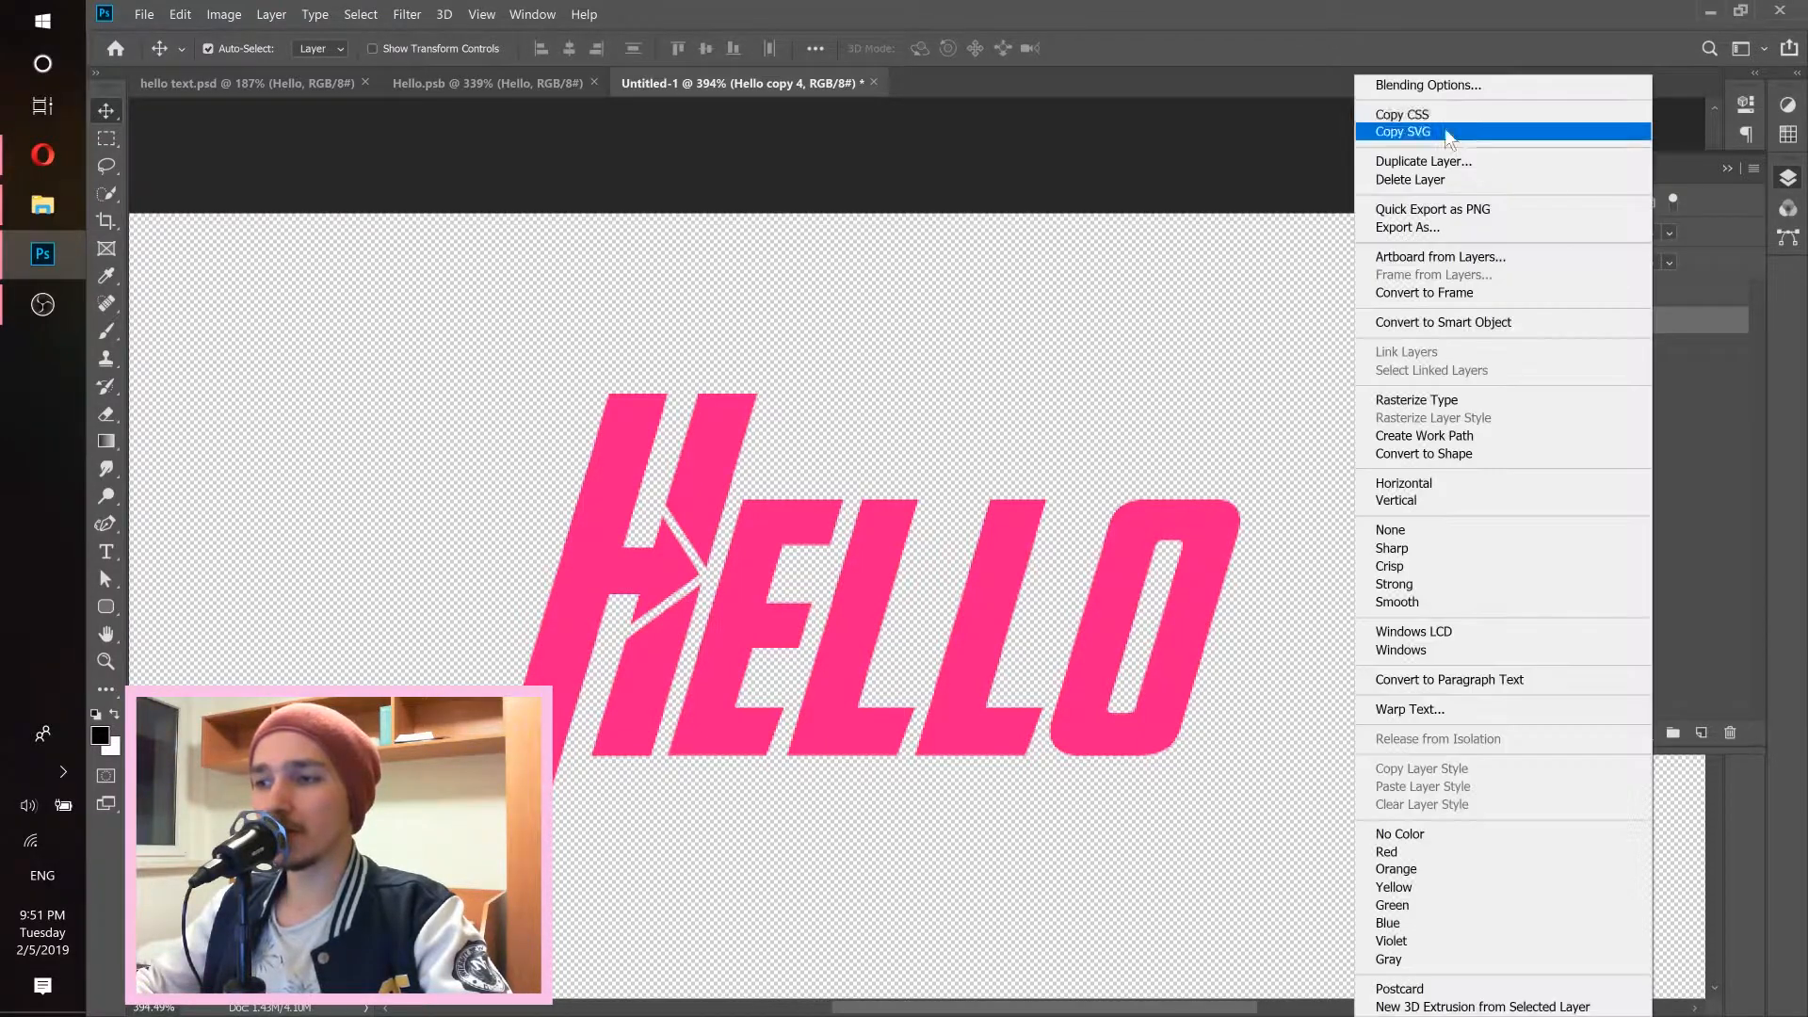
{"action": "left_click", "coordinate": [1421, 87]}
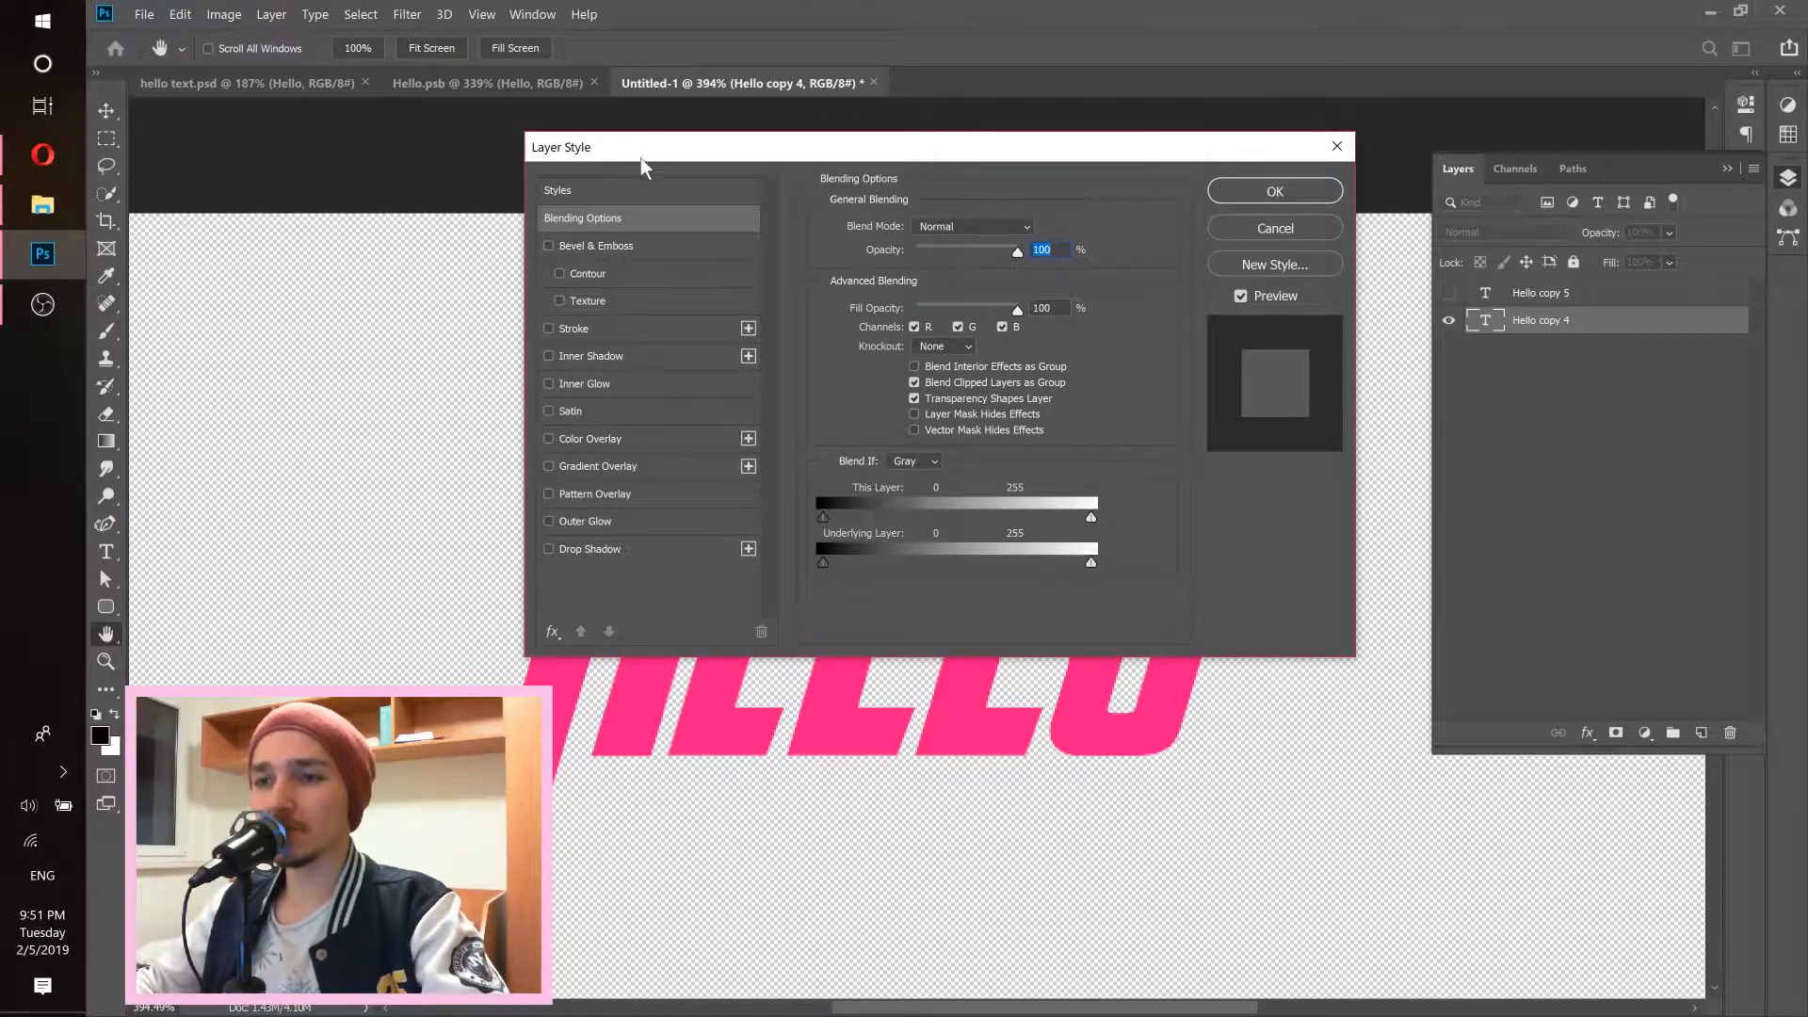
{"action": "left_click_drag", "start_coordinate": [640, 156], "coordinate": [1084, 226]}
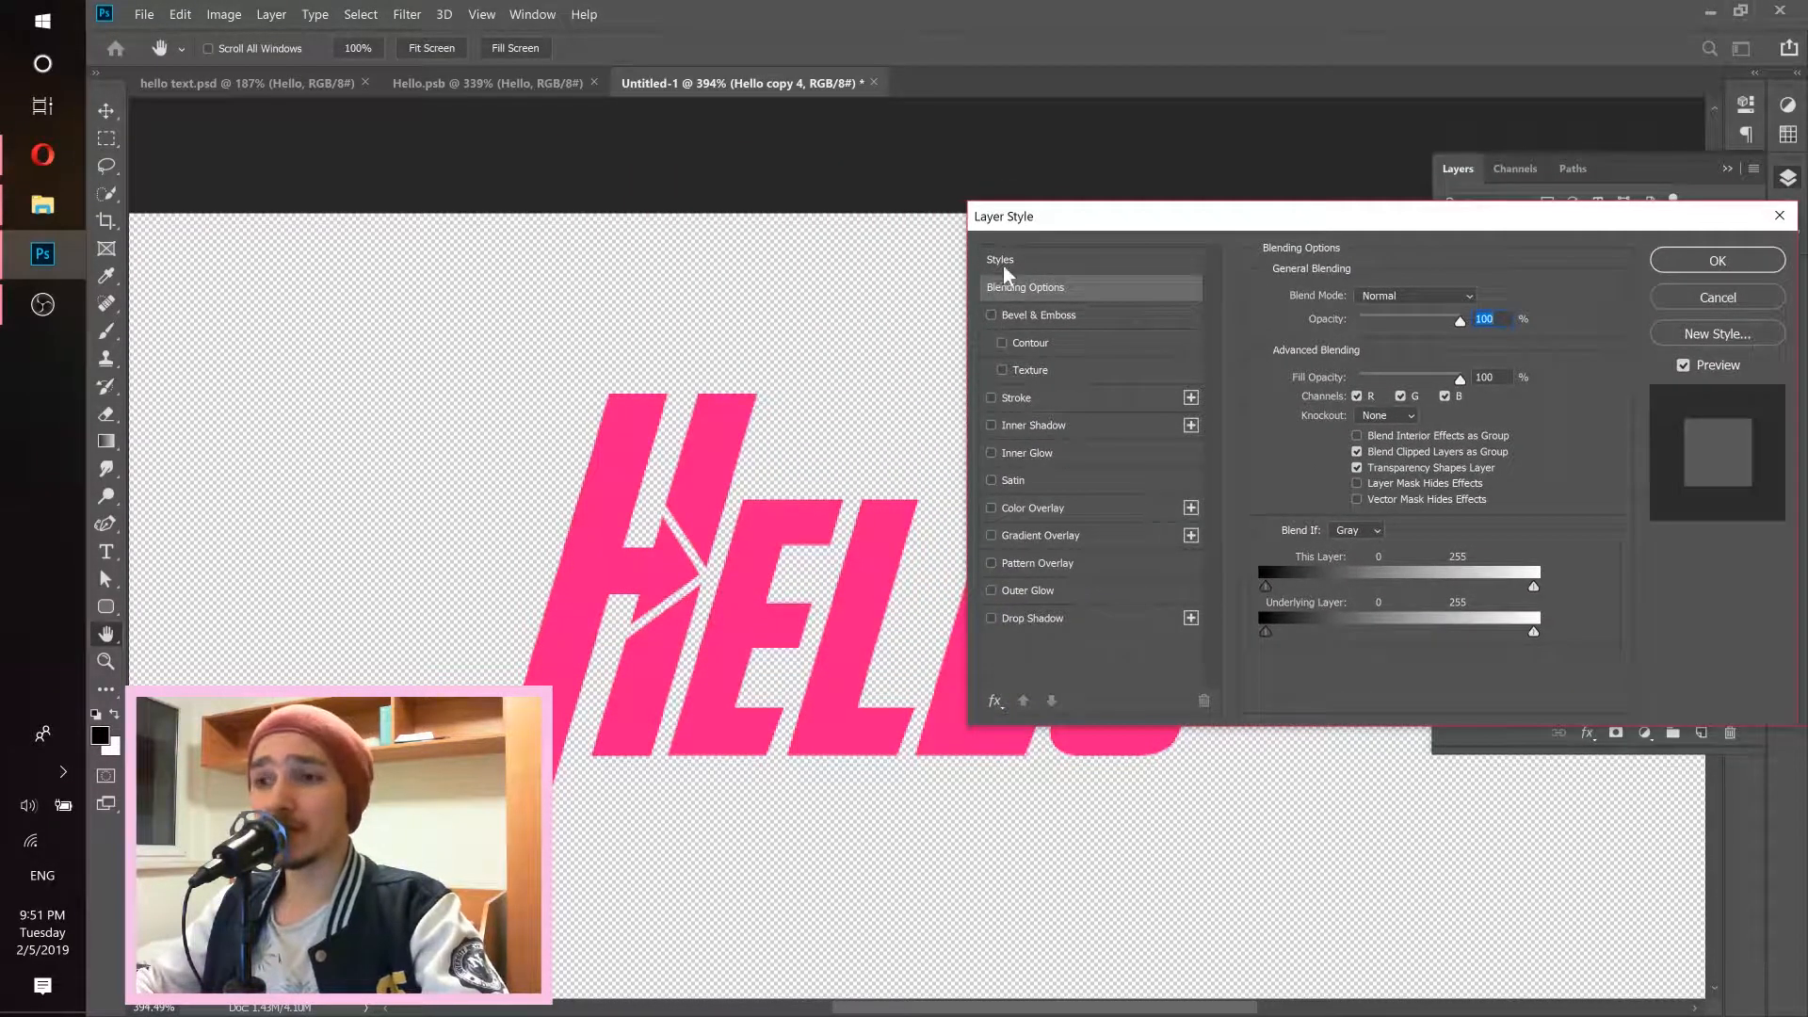
{"action": "left_click", "coordinate": [1049, 316]}
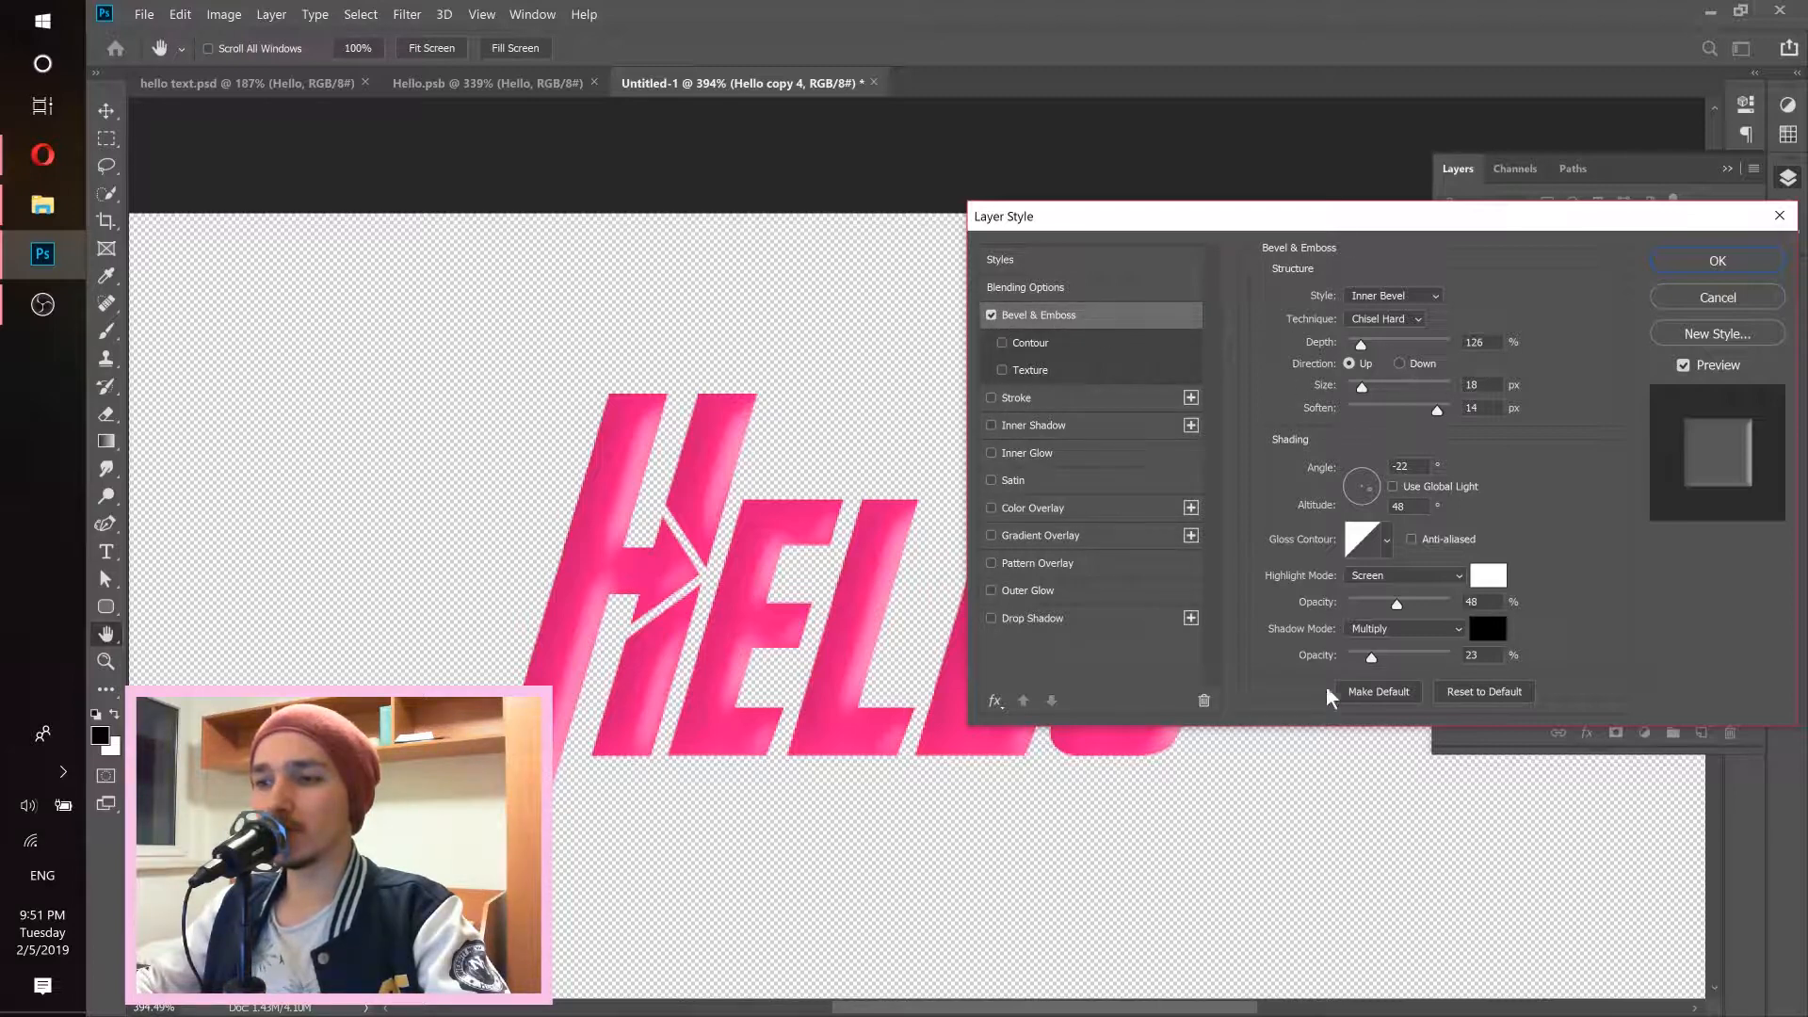
Choose Inner Bevel as the bevel style and move the Layer Style dialog so the start of the text stays uncovered.
{"action": "left_click_drag", "start_coordinate": [1245, 218], "coordinate": [1300, 167]}
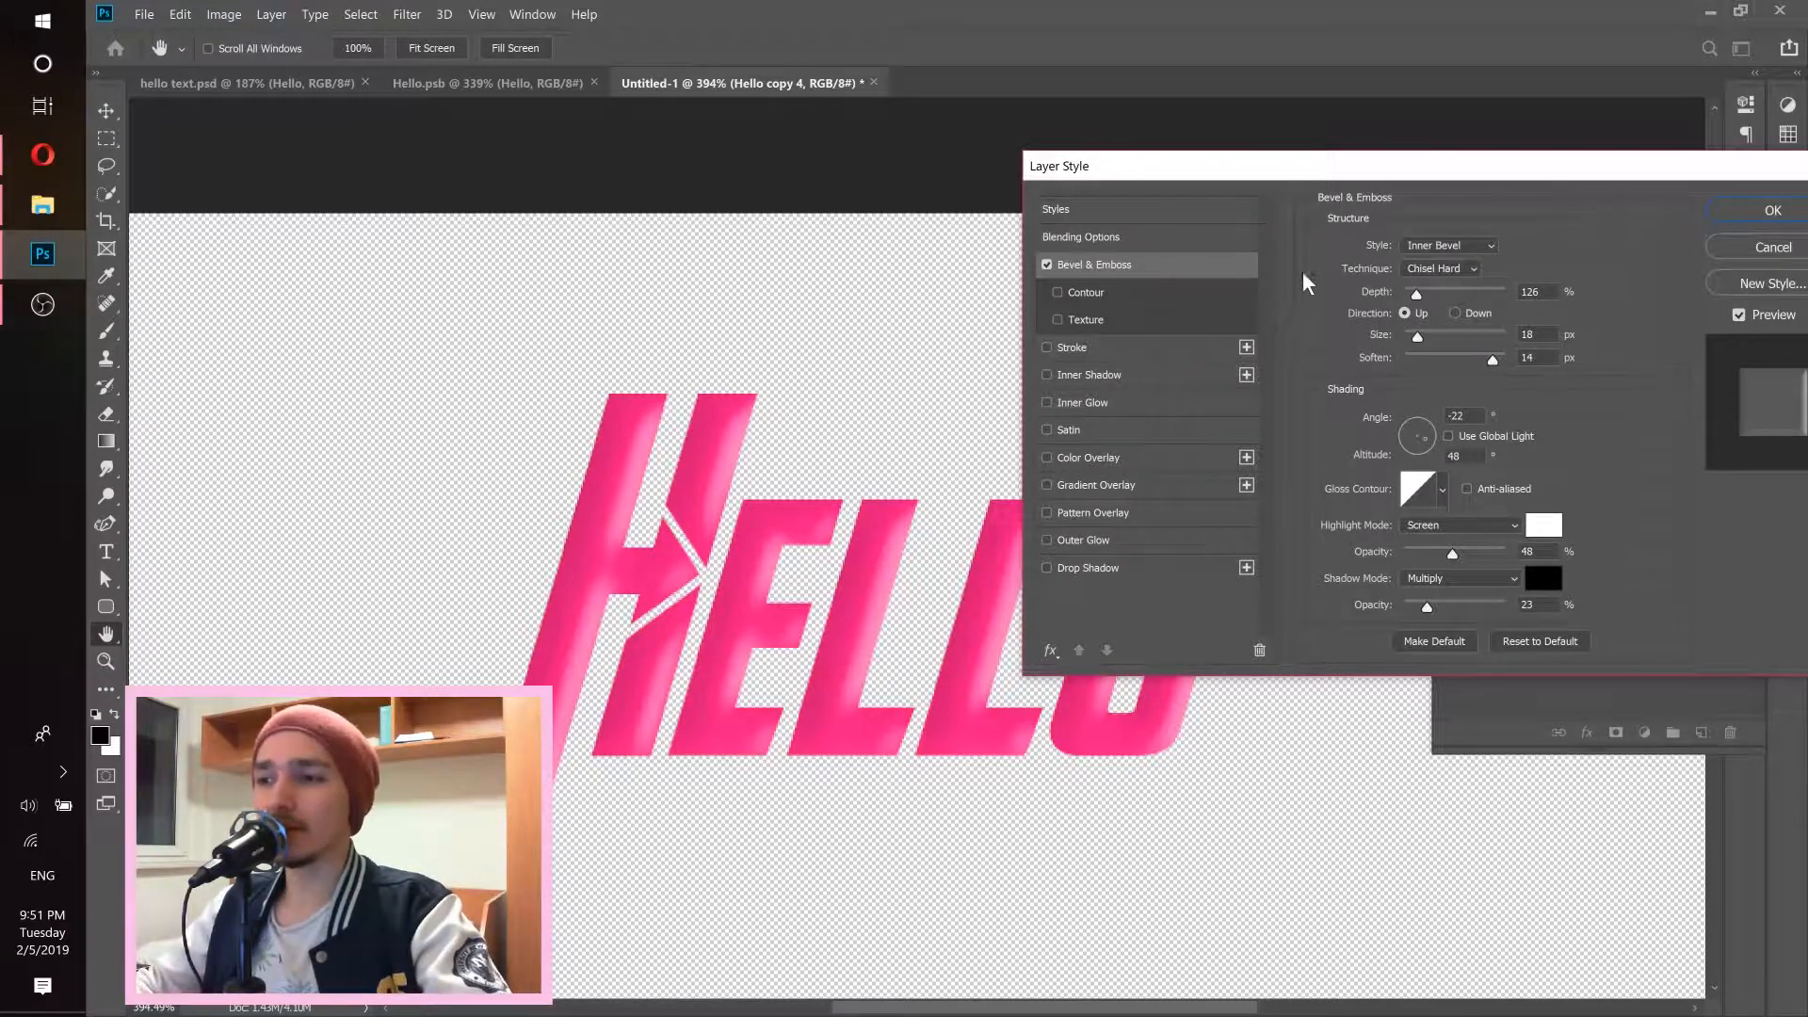
{"action": "left_click_drag", "start_coordinate": [1341, 170], "coordinate": [1427, 205]}
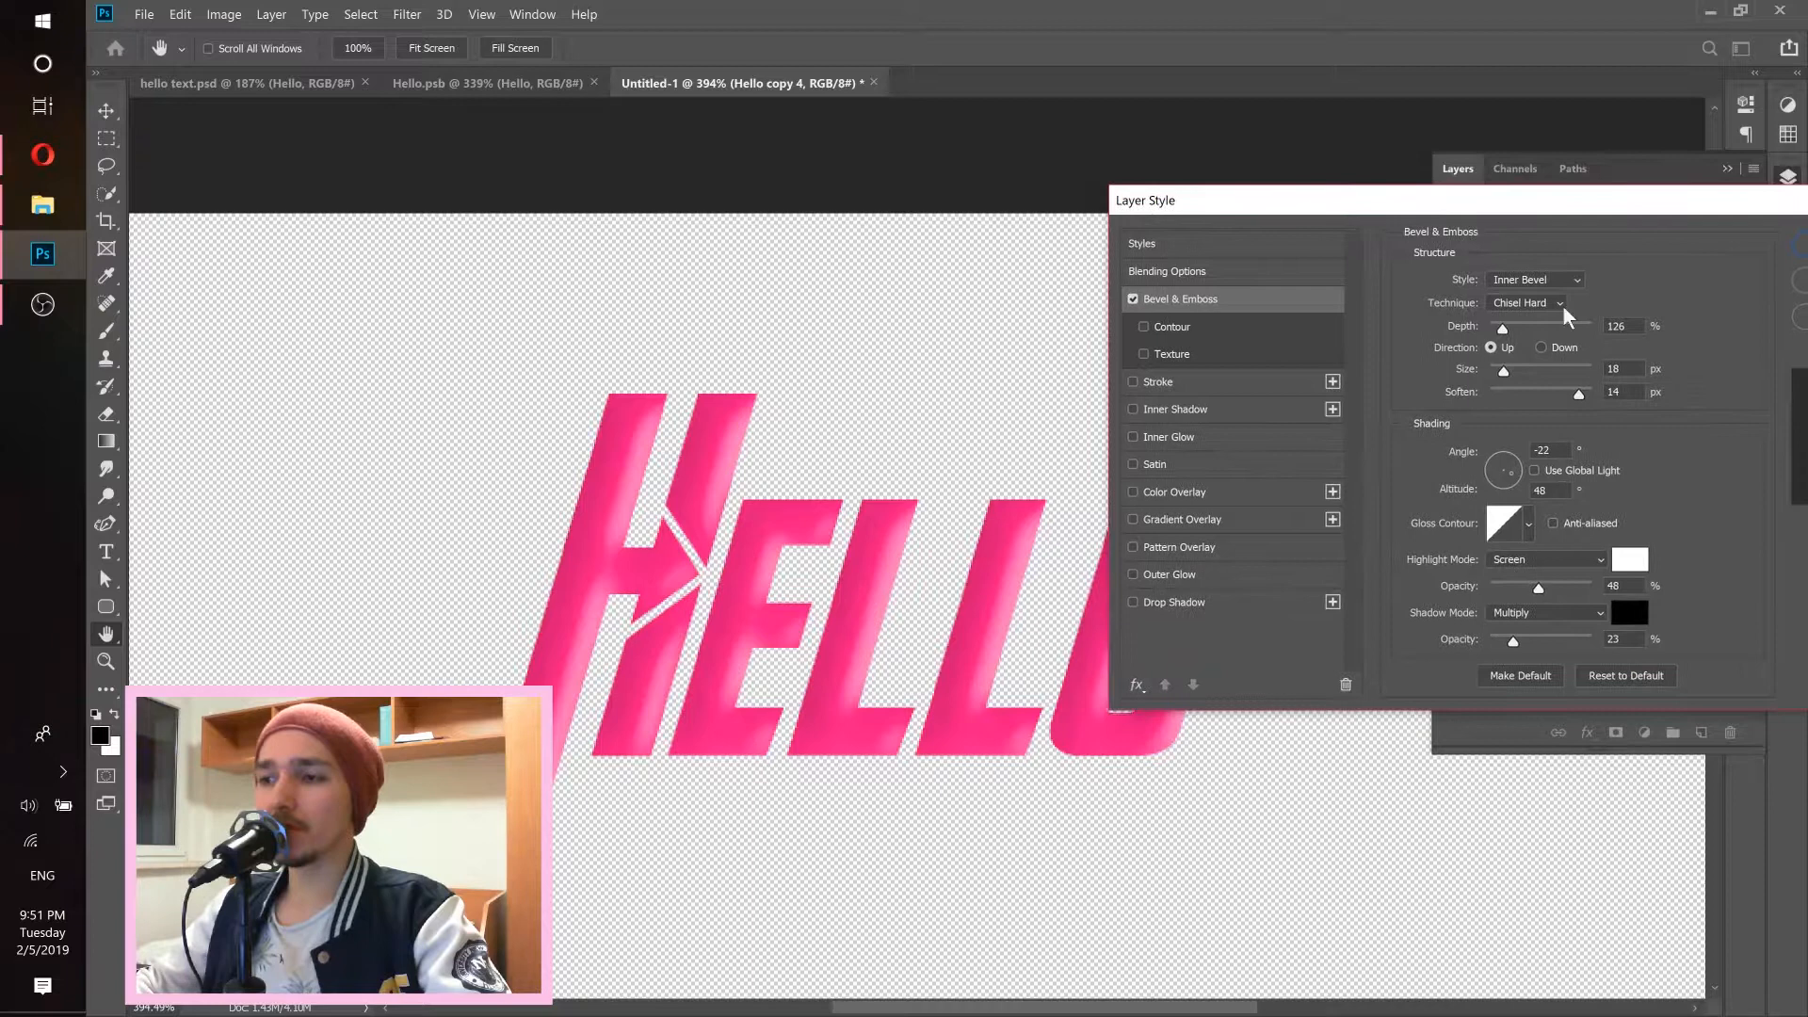
{"action": "left_click", "coordinate": [1535, 280]}
{"action": "left_click", "coordinate": [1534, 315]}
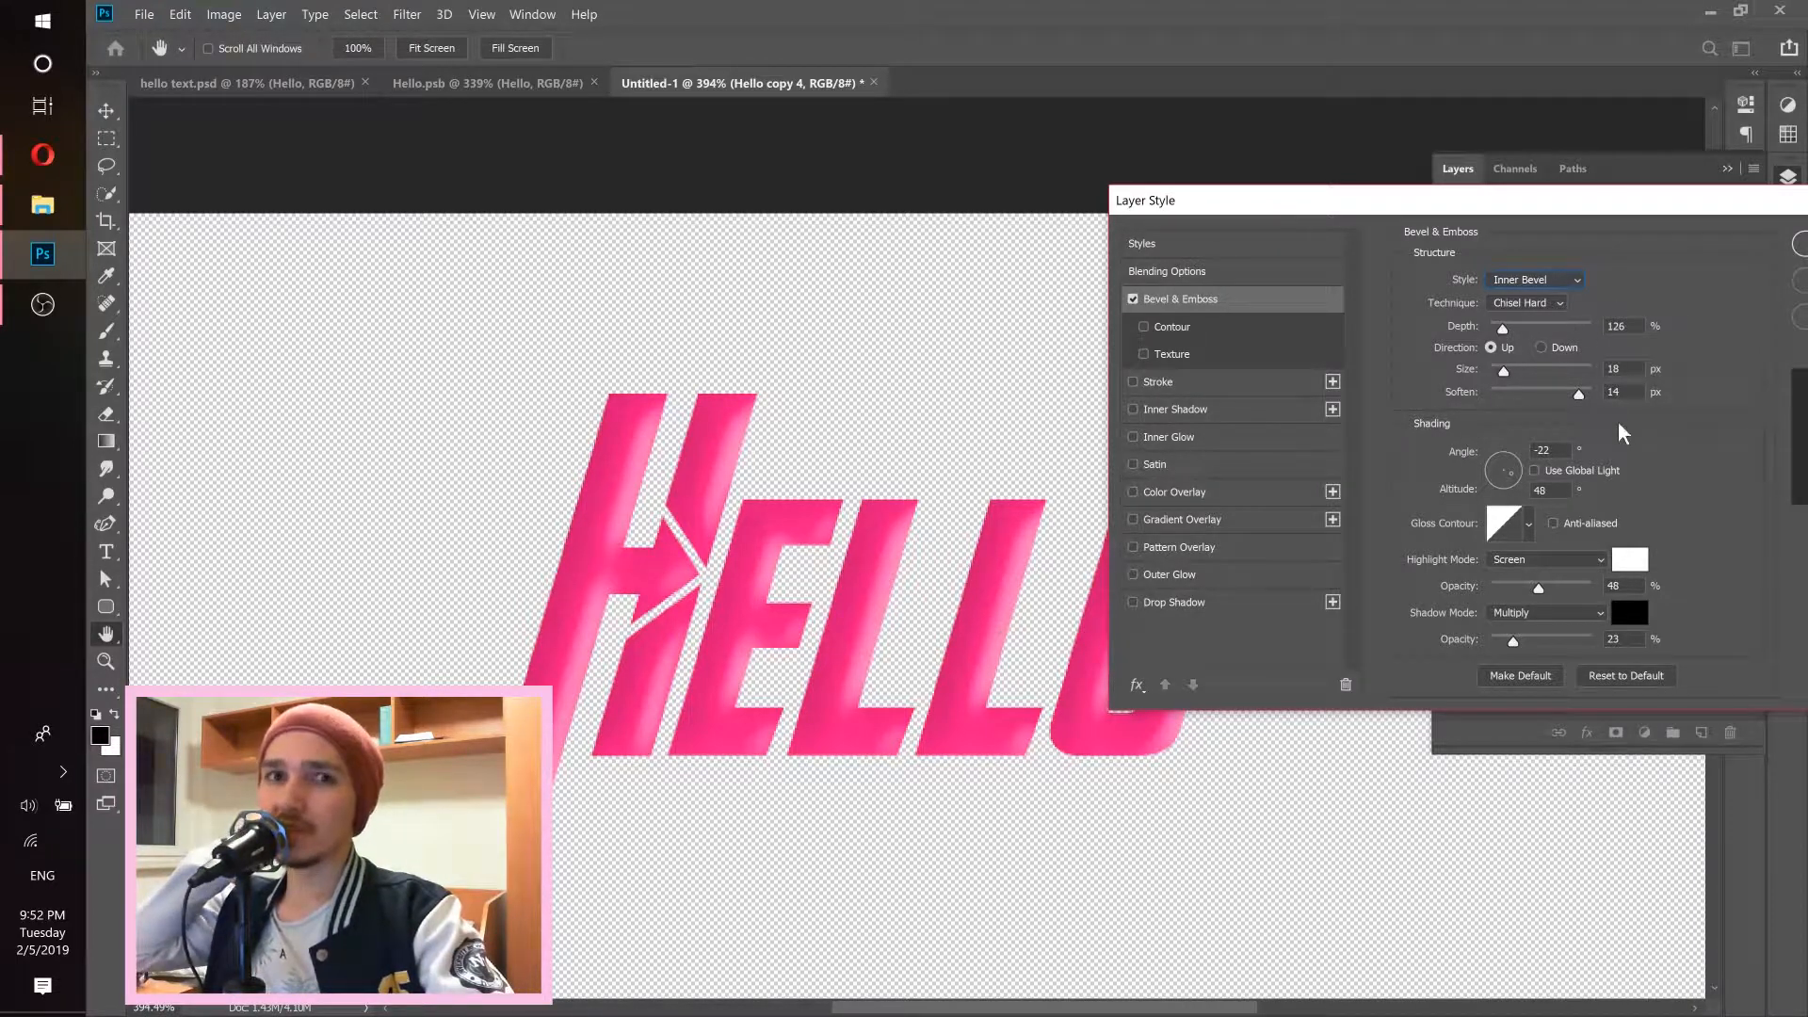
{"action": "left_click_drag", "start_coordinate": [1539, 208], "coordinate": [1097, 252]}
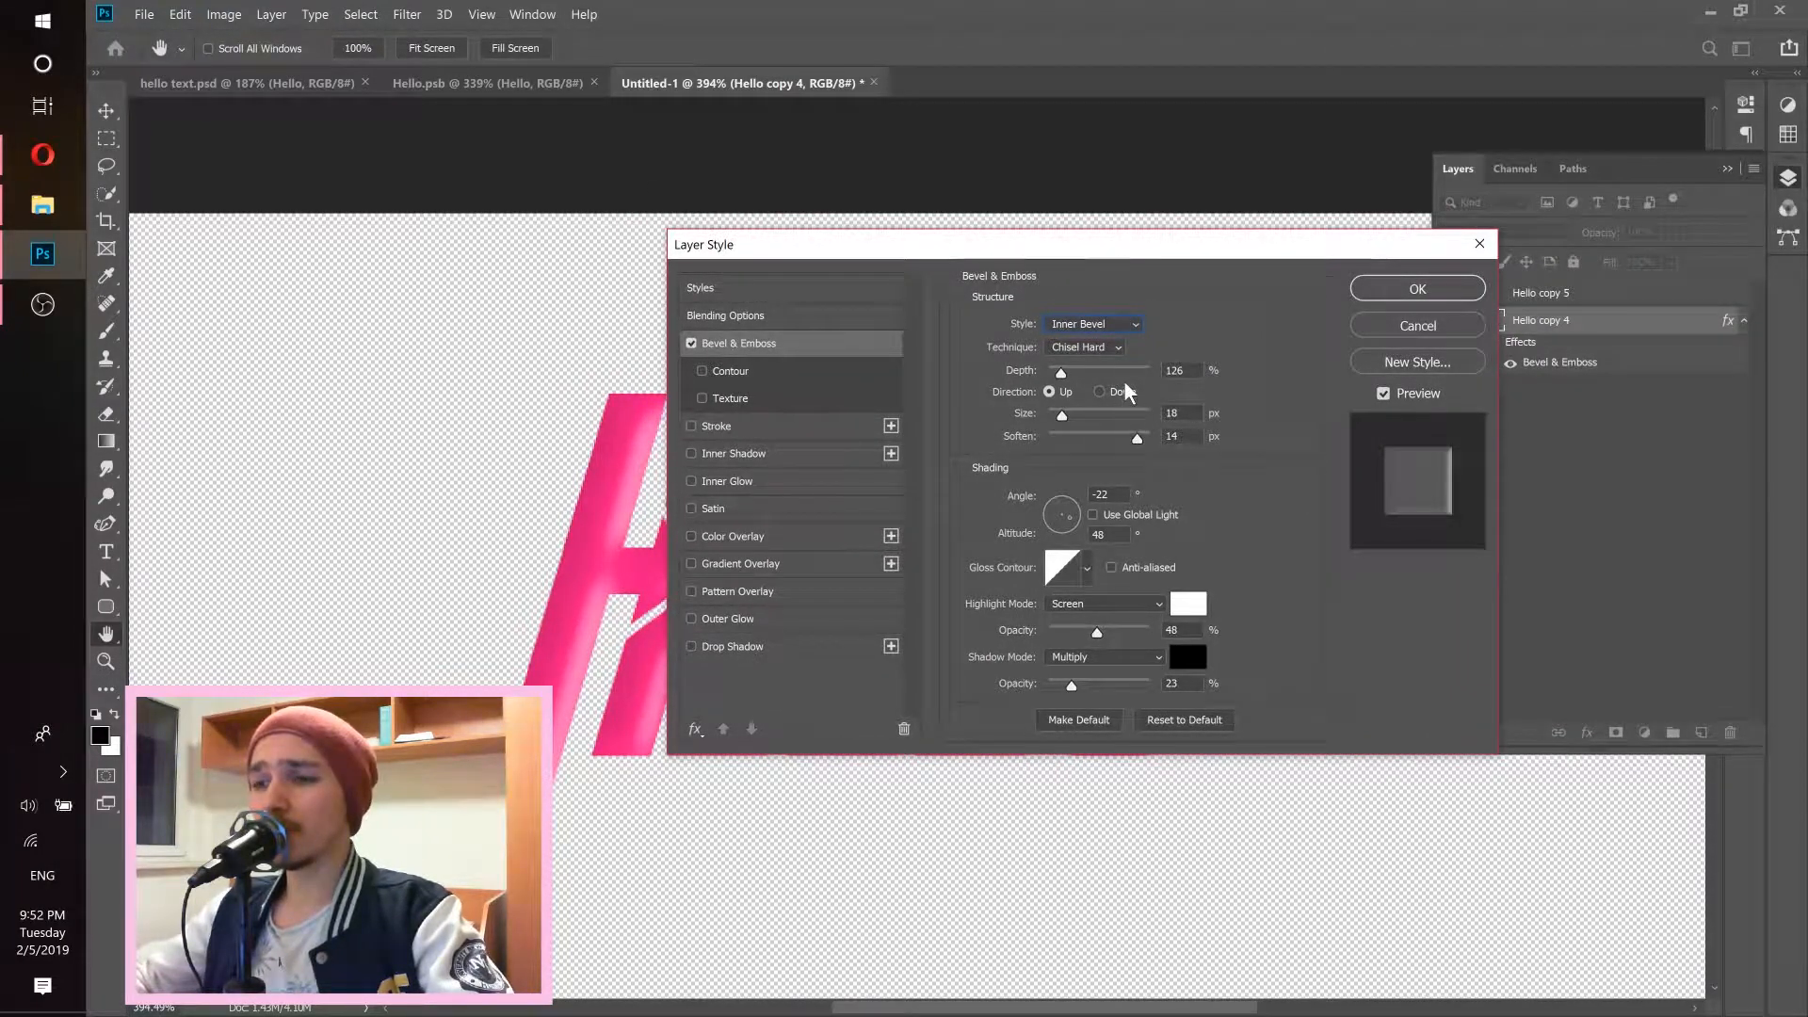
{"action": "left_click_drag", "start_coordinate": [1101, 245], "coordinate": [1245, 270]}
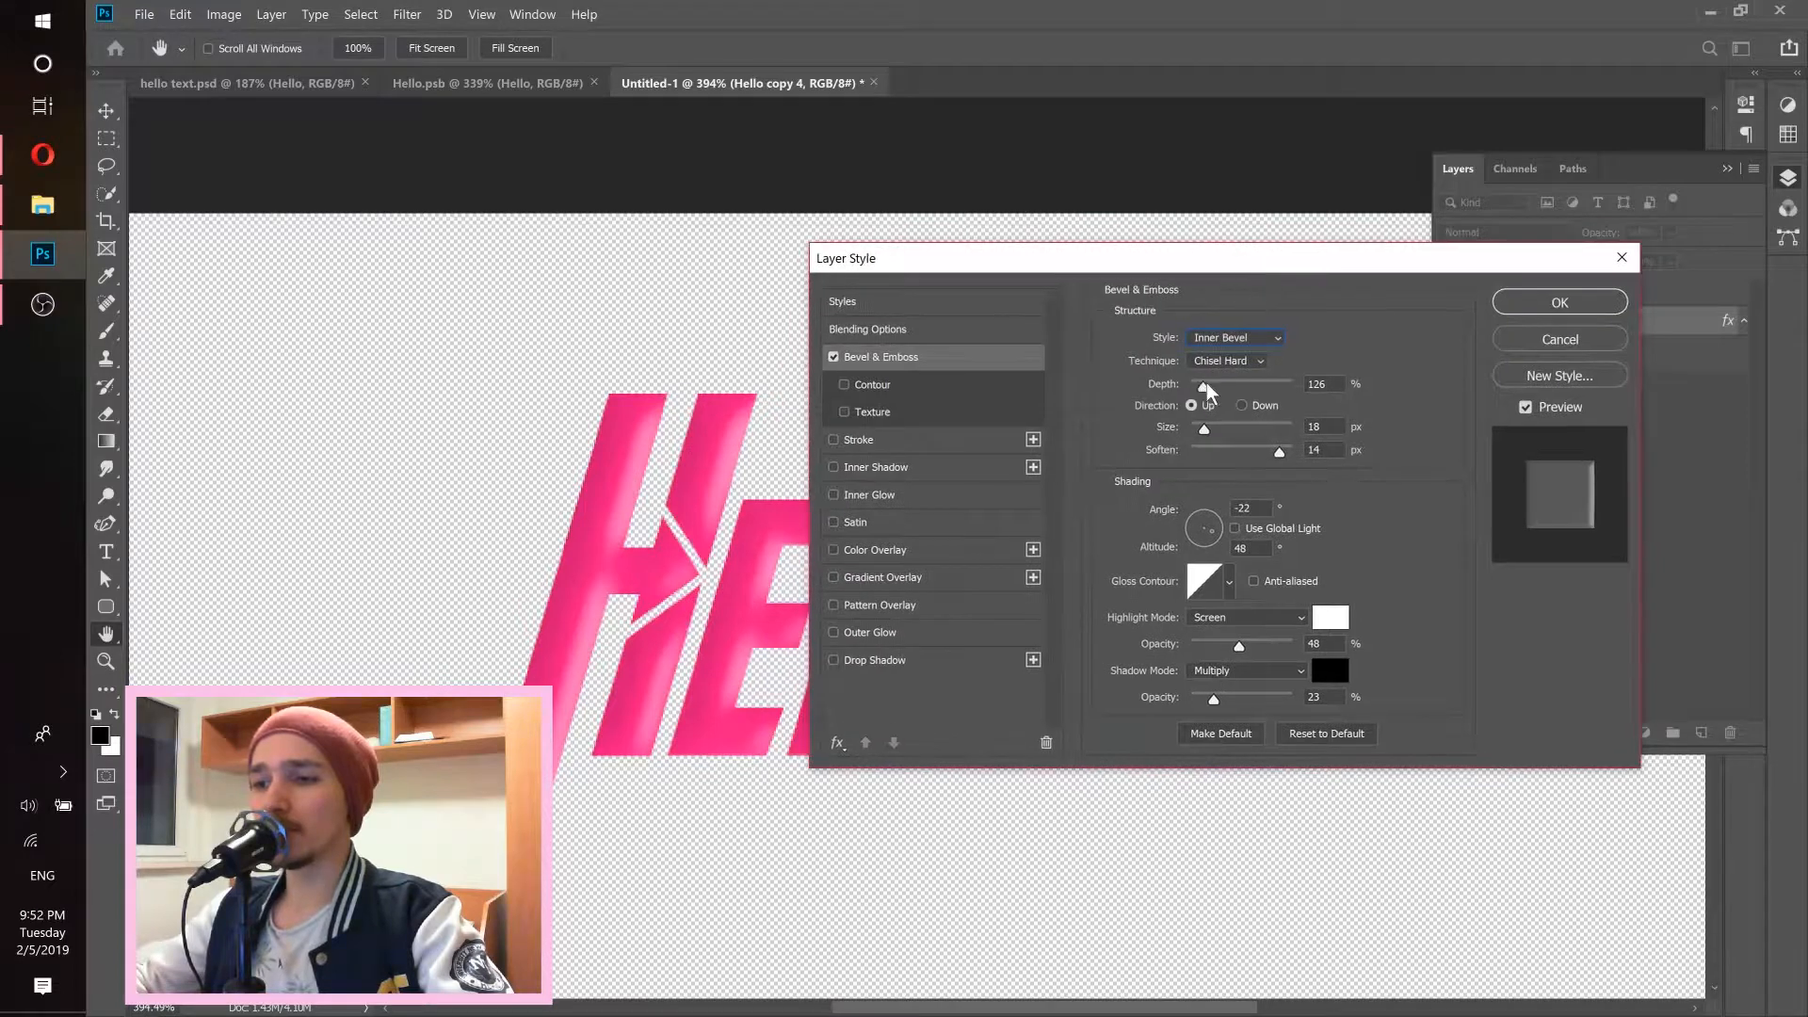
Set the bevel's depth to 178%, size to 13 px, soften to 12 px, angle to -25° and altitude to 42°.
{"action": "left_click_drag", "start_coordinate": [1205, 386], "coordinate": [1202, 448]}
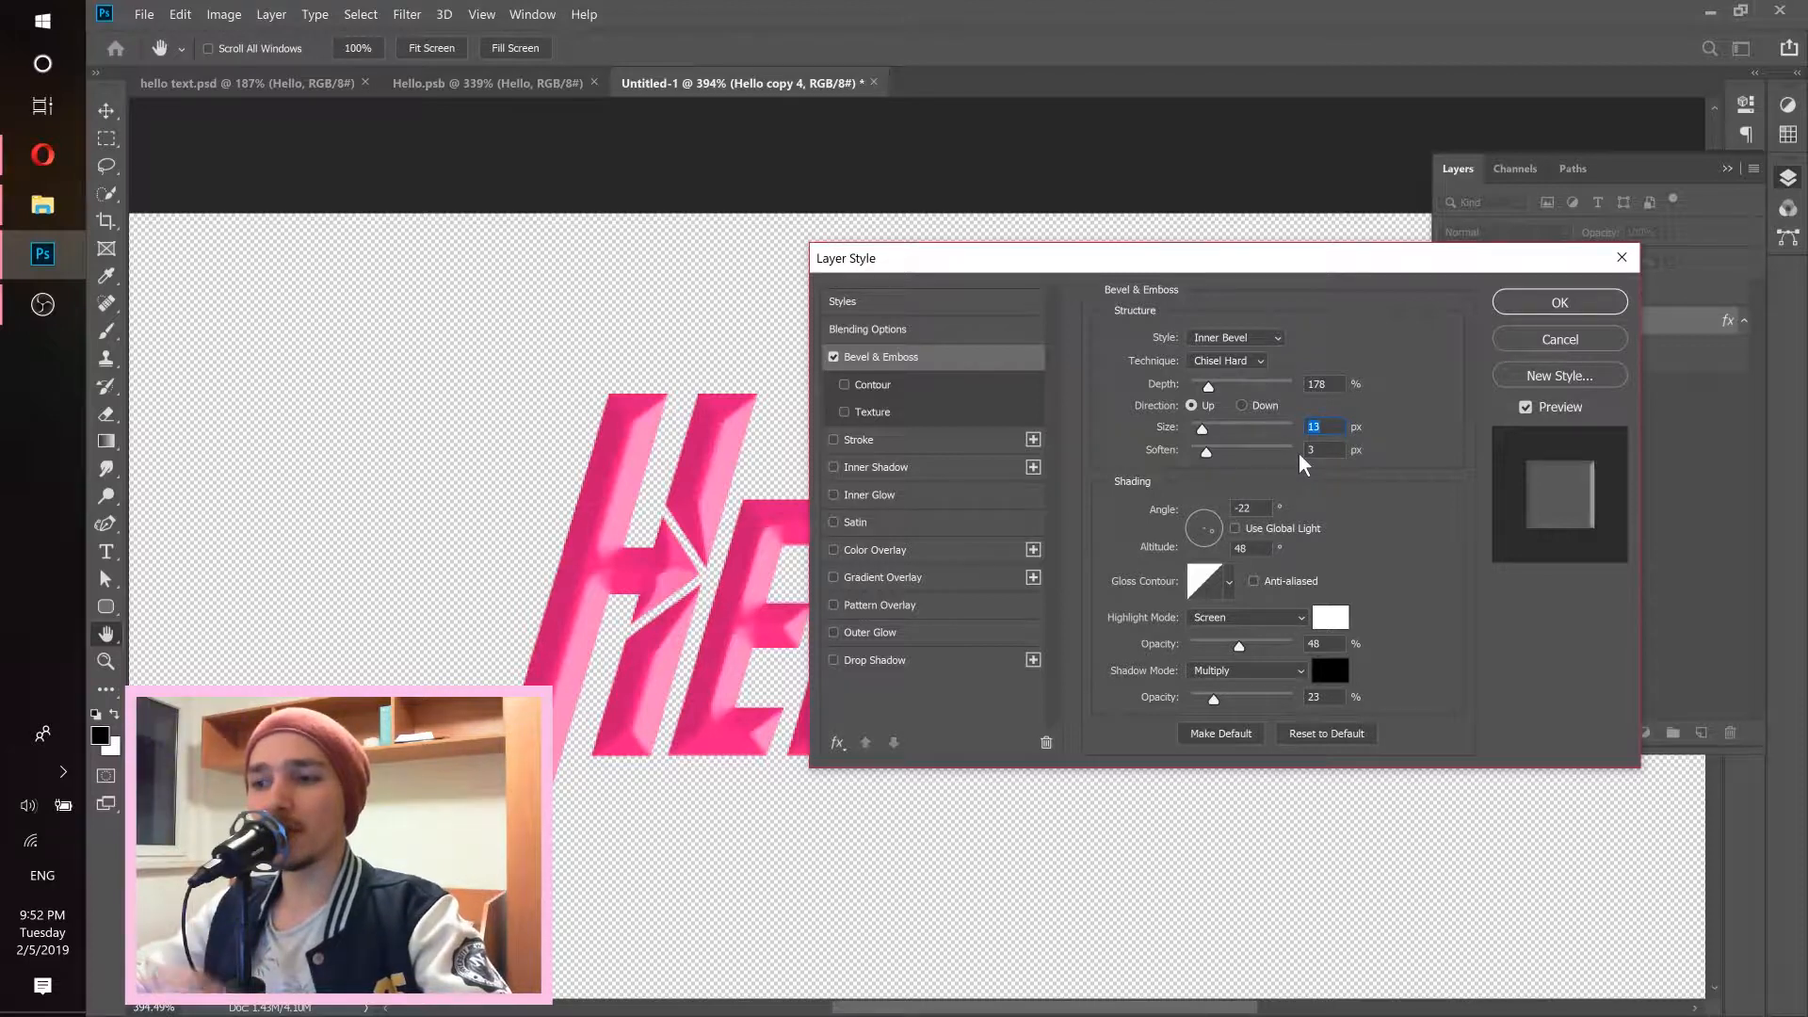
{"action": "left_click_drag", "start_coordinate": [1245, 451], "coordinate": [1267, 450]}
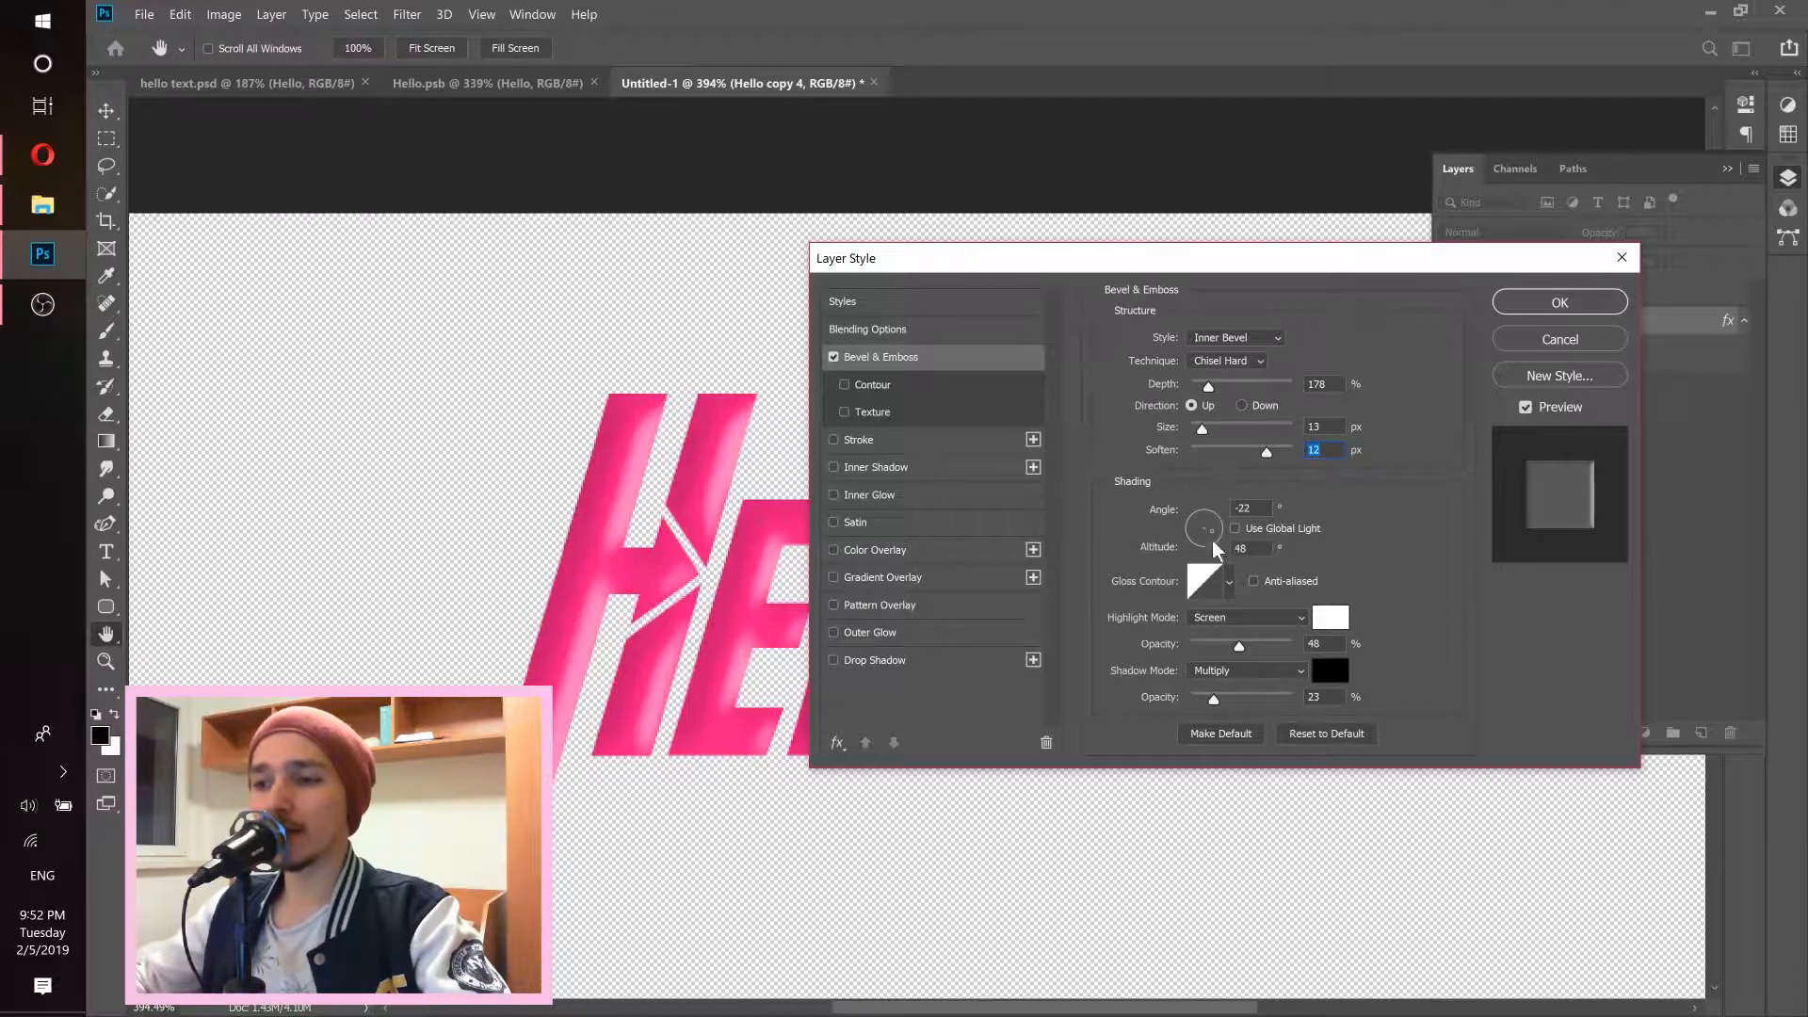
{"action": "left_click_drag", "start_coordinate": [1214, 548], "coordinate": [1190, 527]}
{"action": "left_click_drag", "start_coordinate": [743, 521], "coordinate": [1213, 532]}
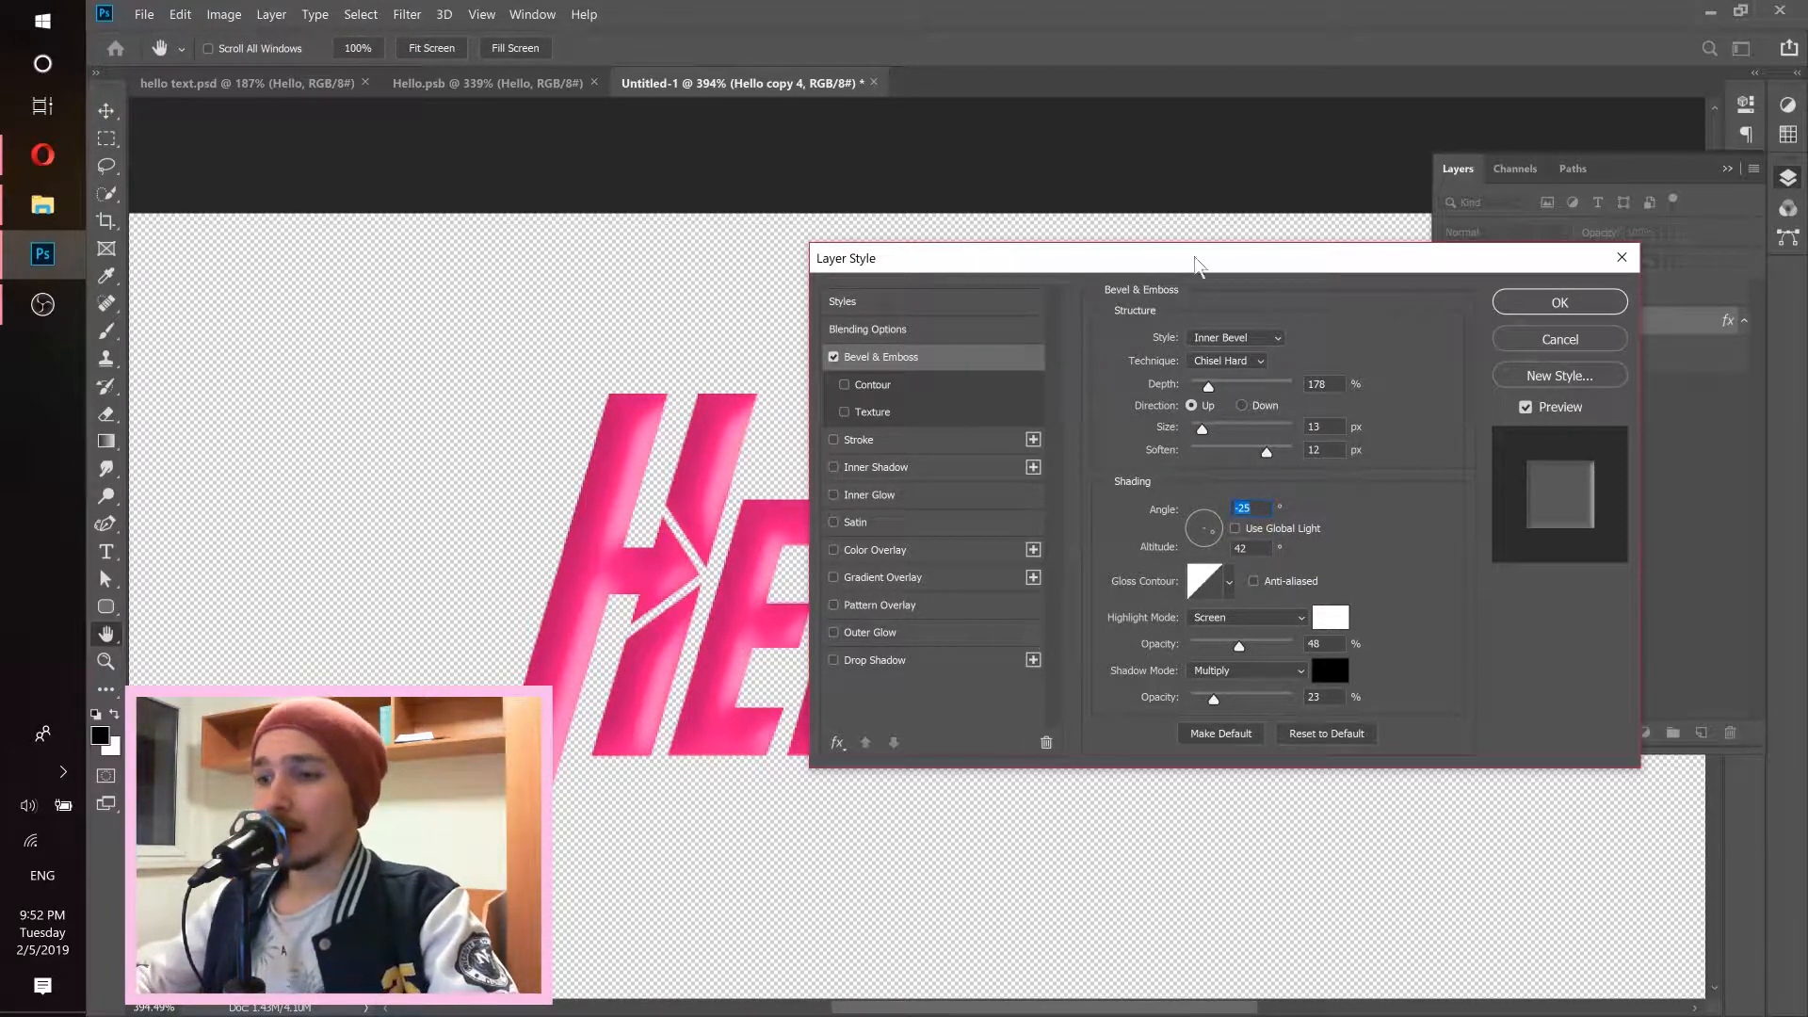
Add an Inner Glow in Normal blend mode with blue 001eff, 34% opacity and 18 px size.
{"action": "left_click_drag", "start_coordinate": [1187, 264], "coordinate": [1278, 257]}
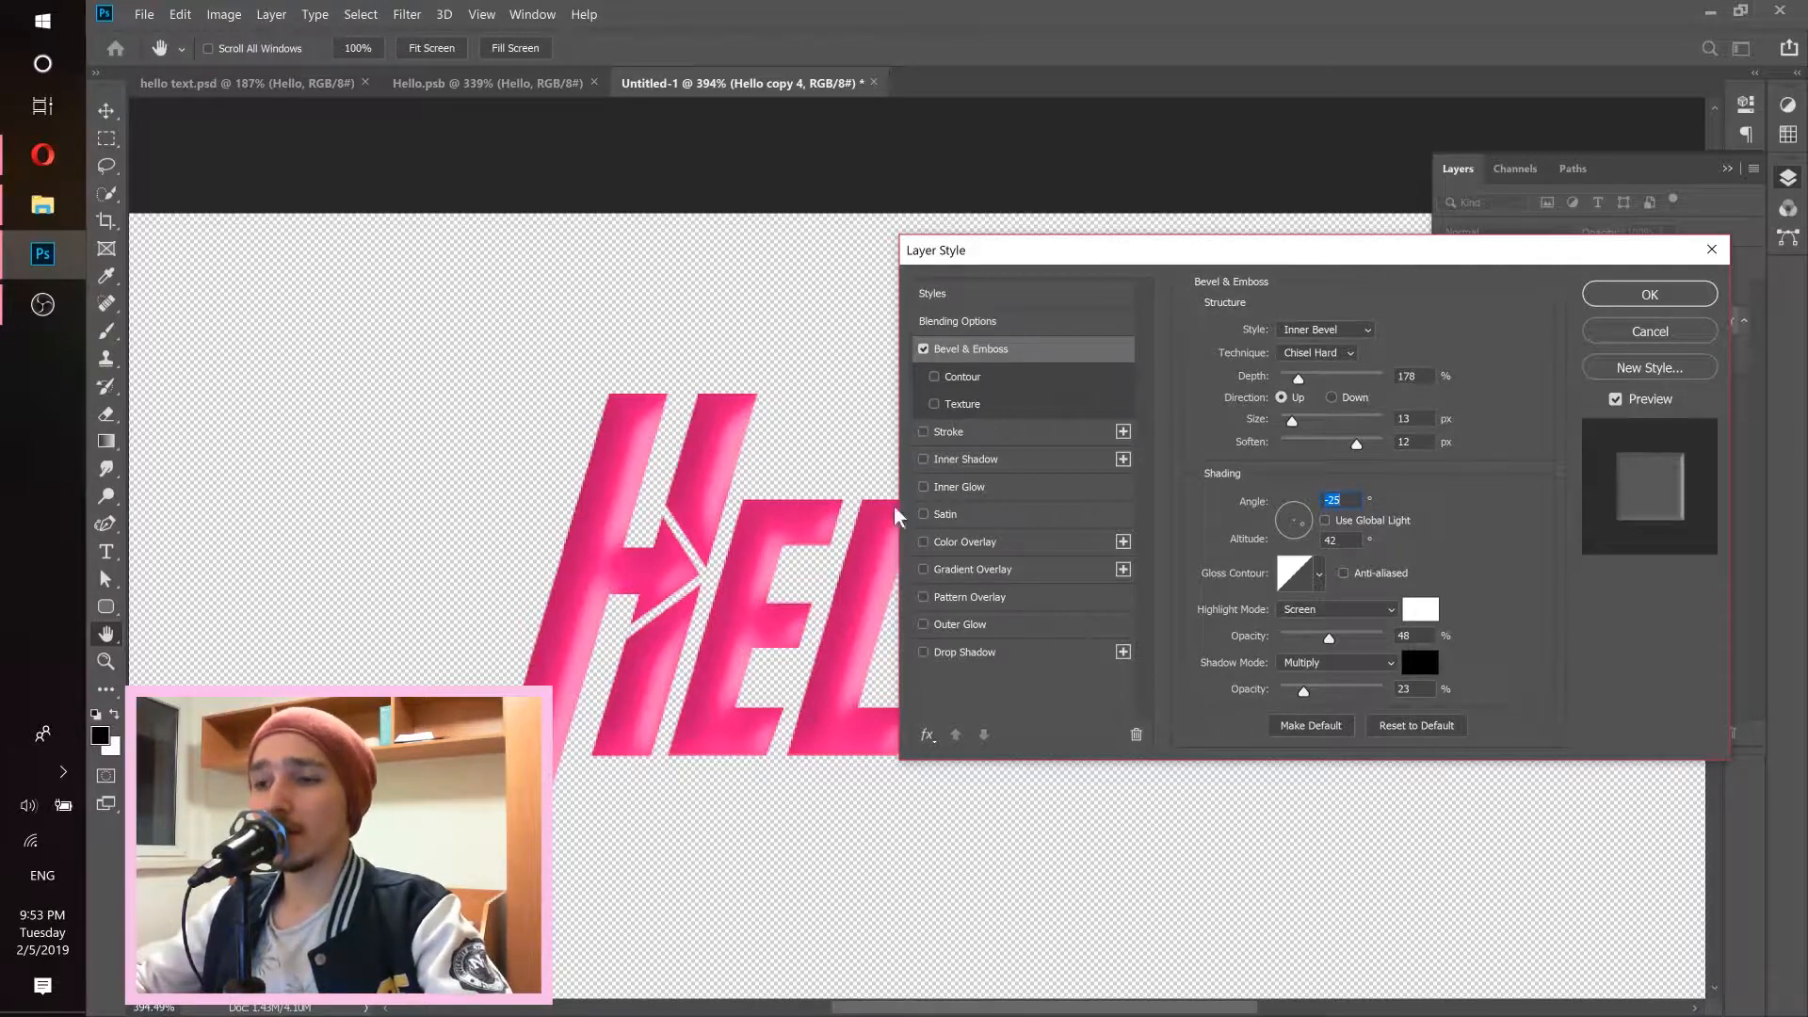
{"action": "left_click", "coordinate": [974, 487]}
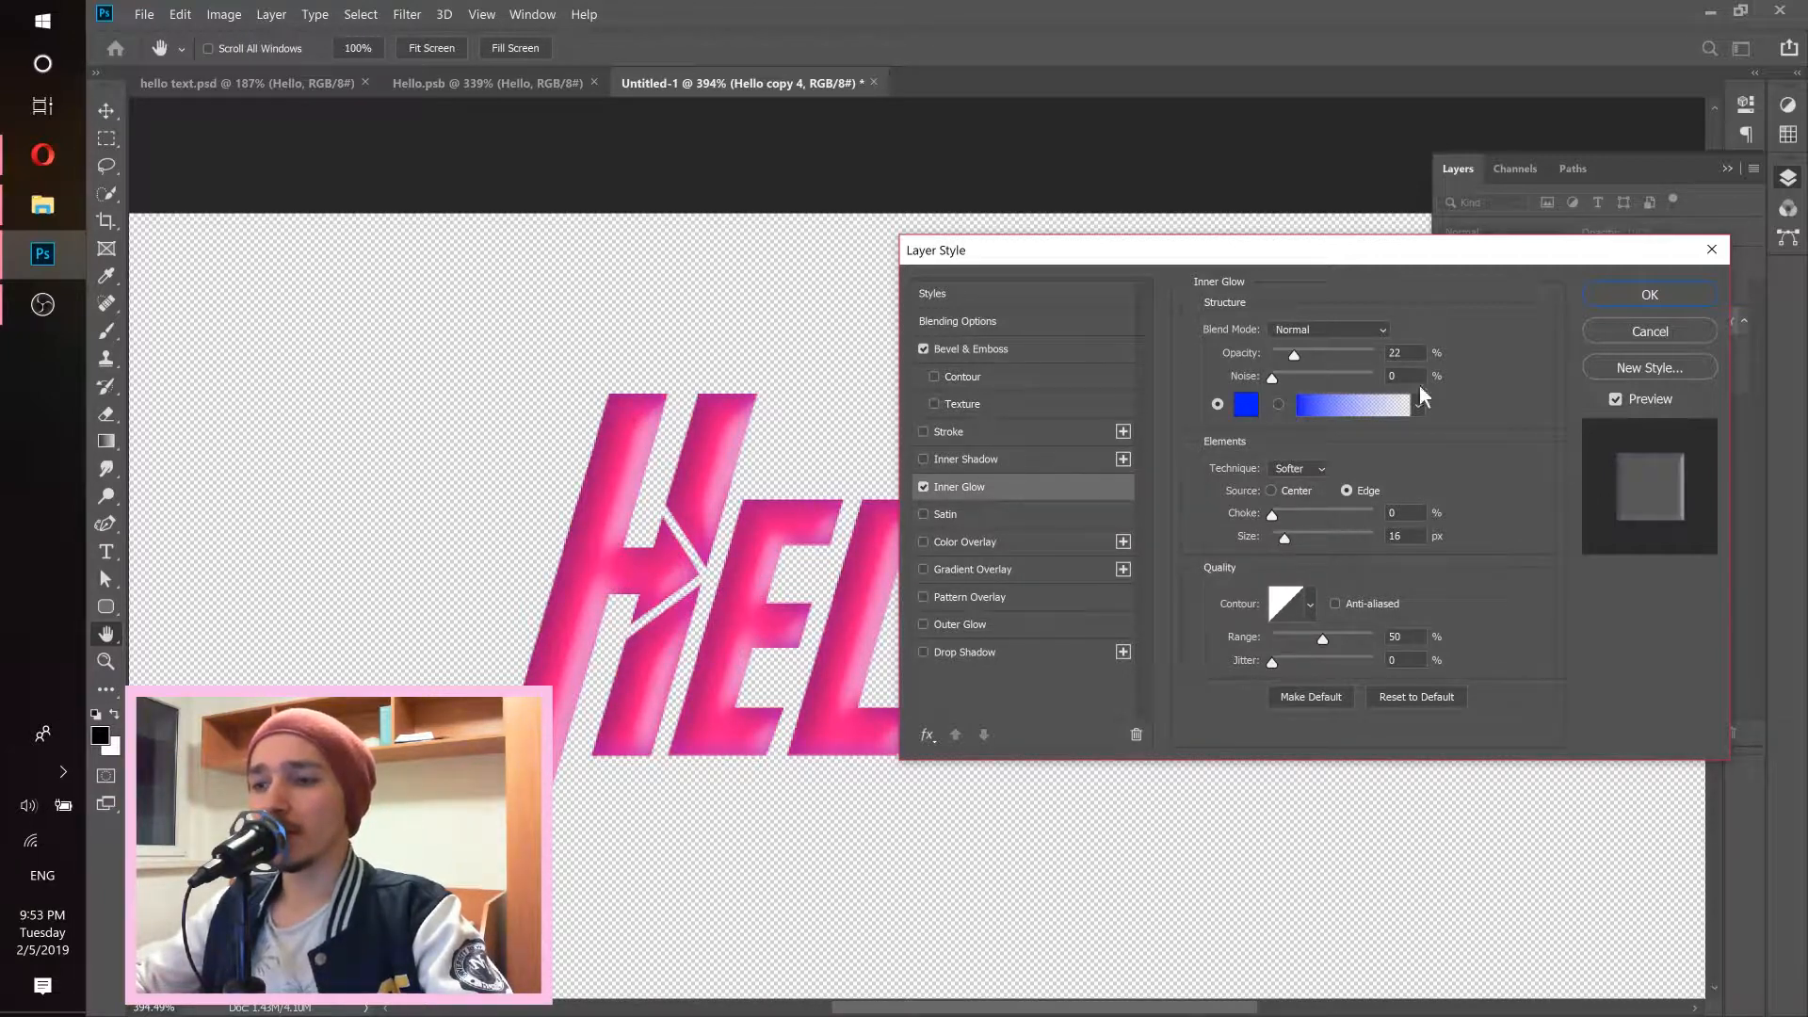
{"action": "left_click", "coordinate": [1313, 330]}
{"action": "left_click", "coordinate": [1312, 342]}
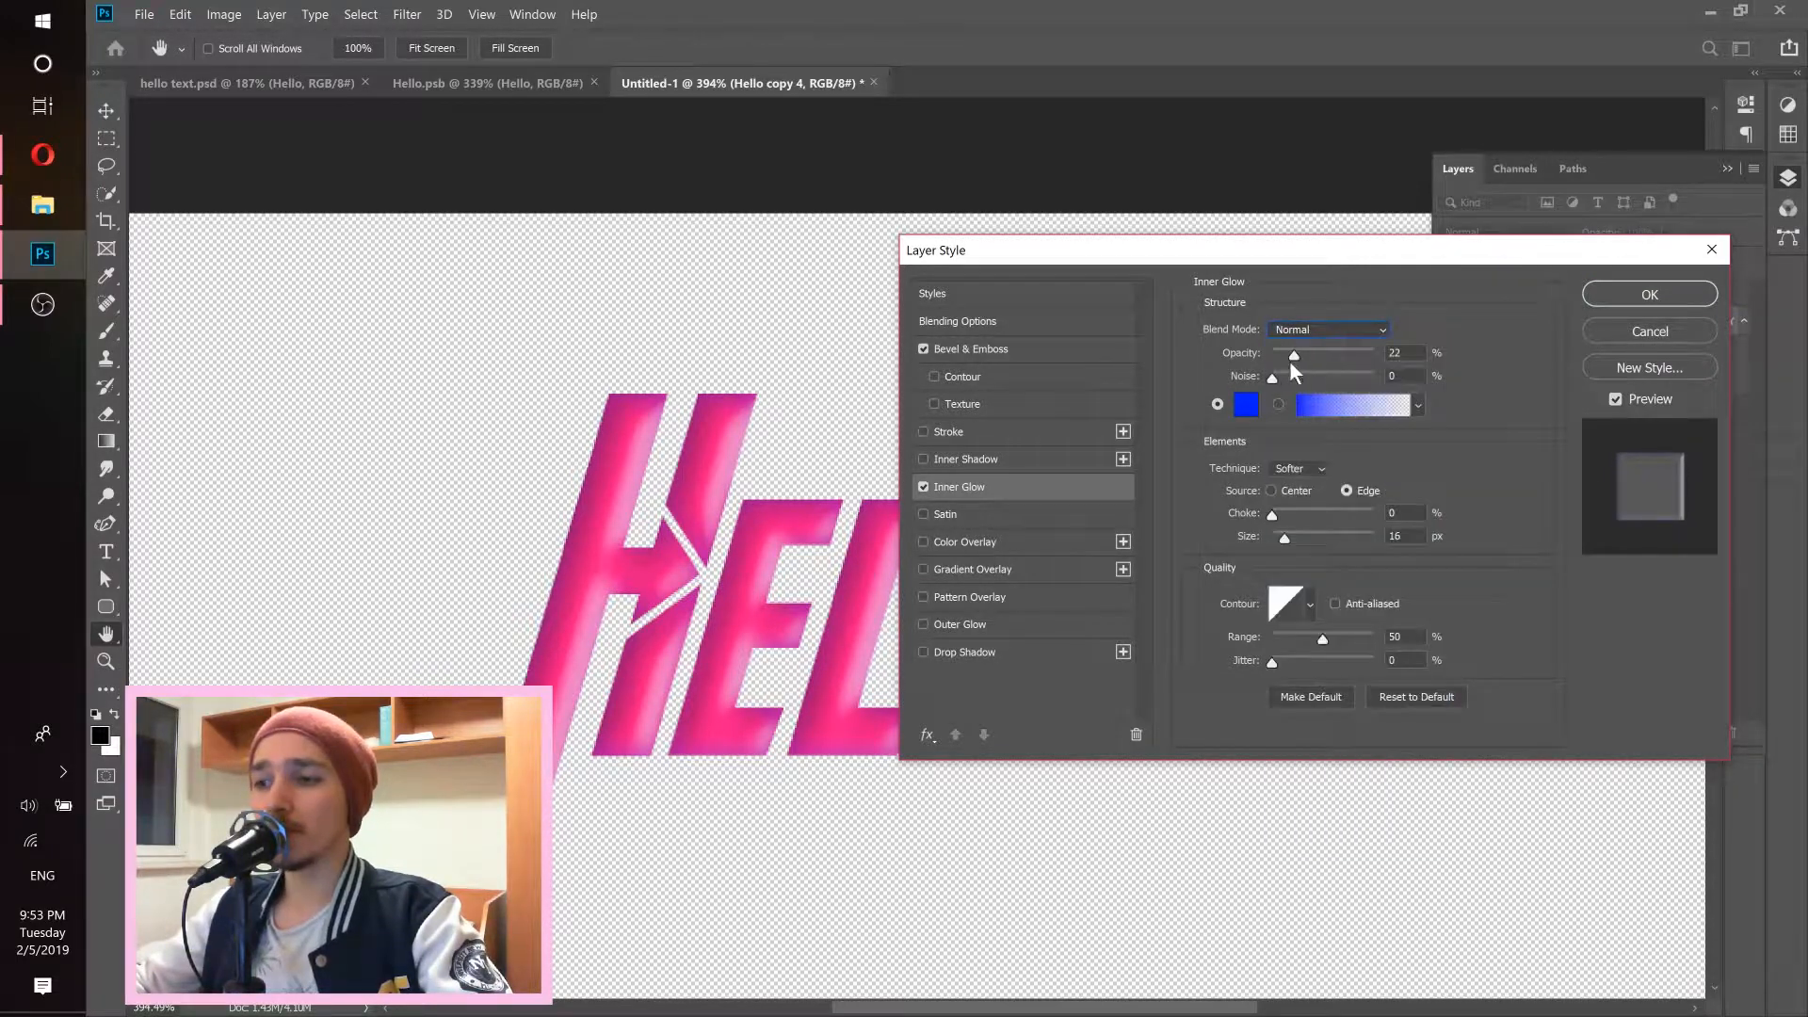
{"action": "left_click_drag", "start_coordinate": [1312, 352], "coordinate": [1426, 367]}
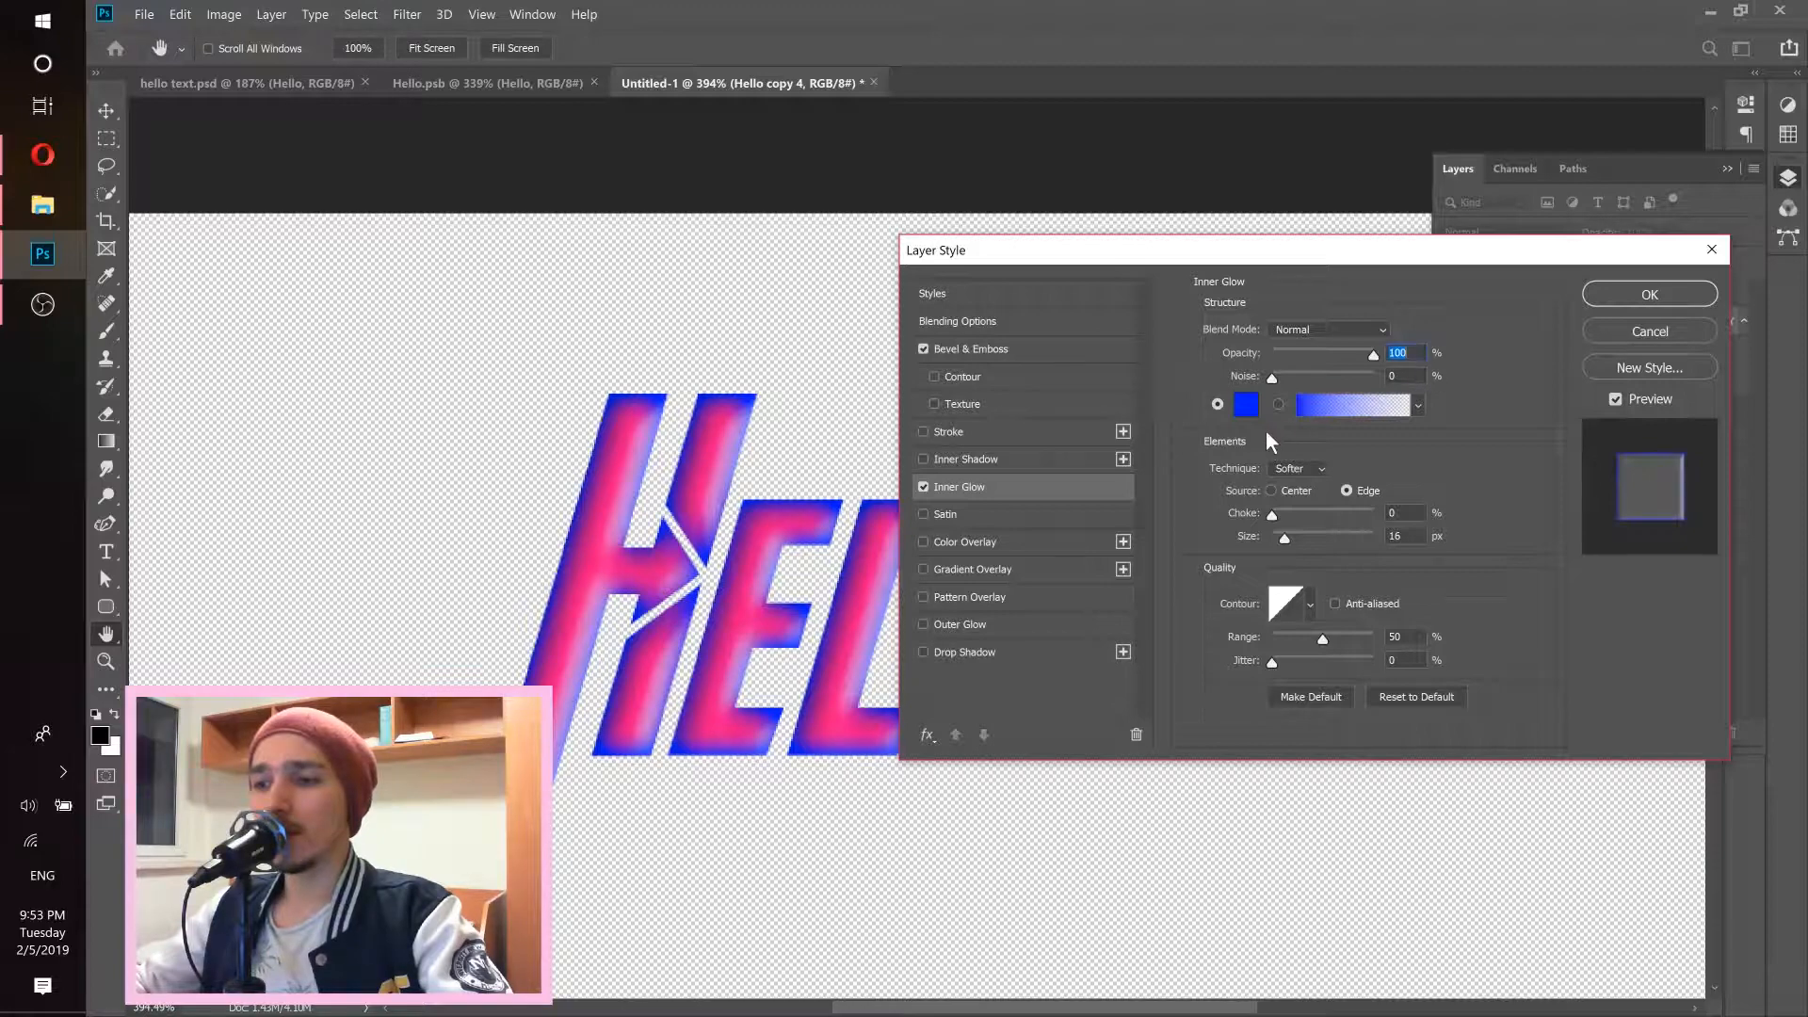
{"action": "left_click", "coordinate": [1242, 406]}
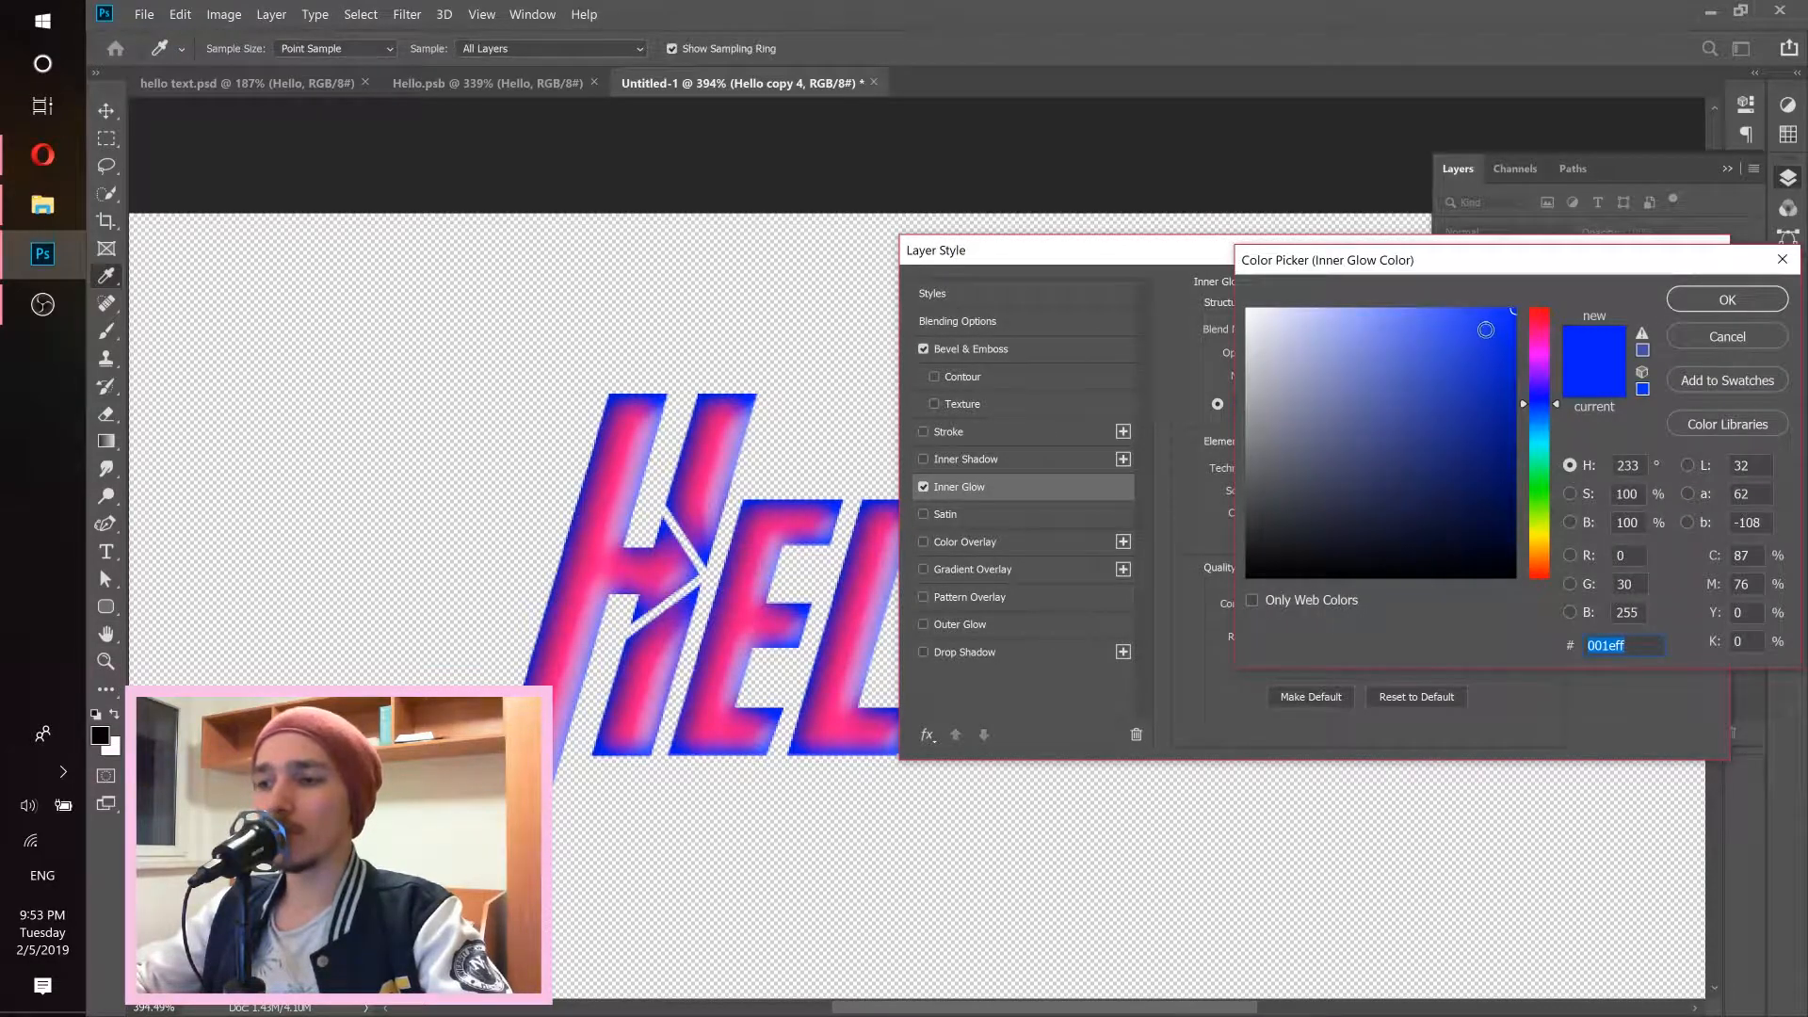
{"action": "left_click", "coordinate": [1726, 299]}
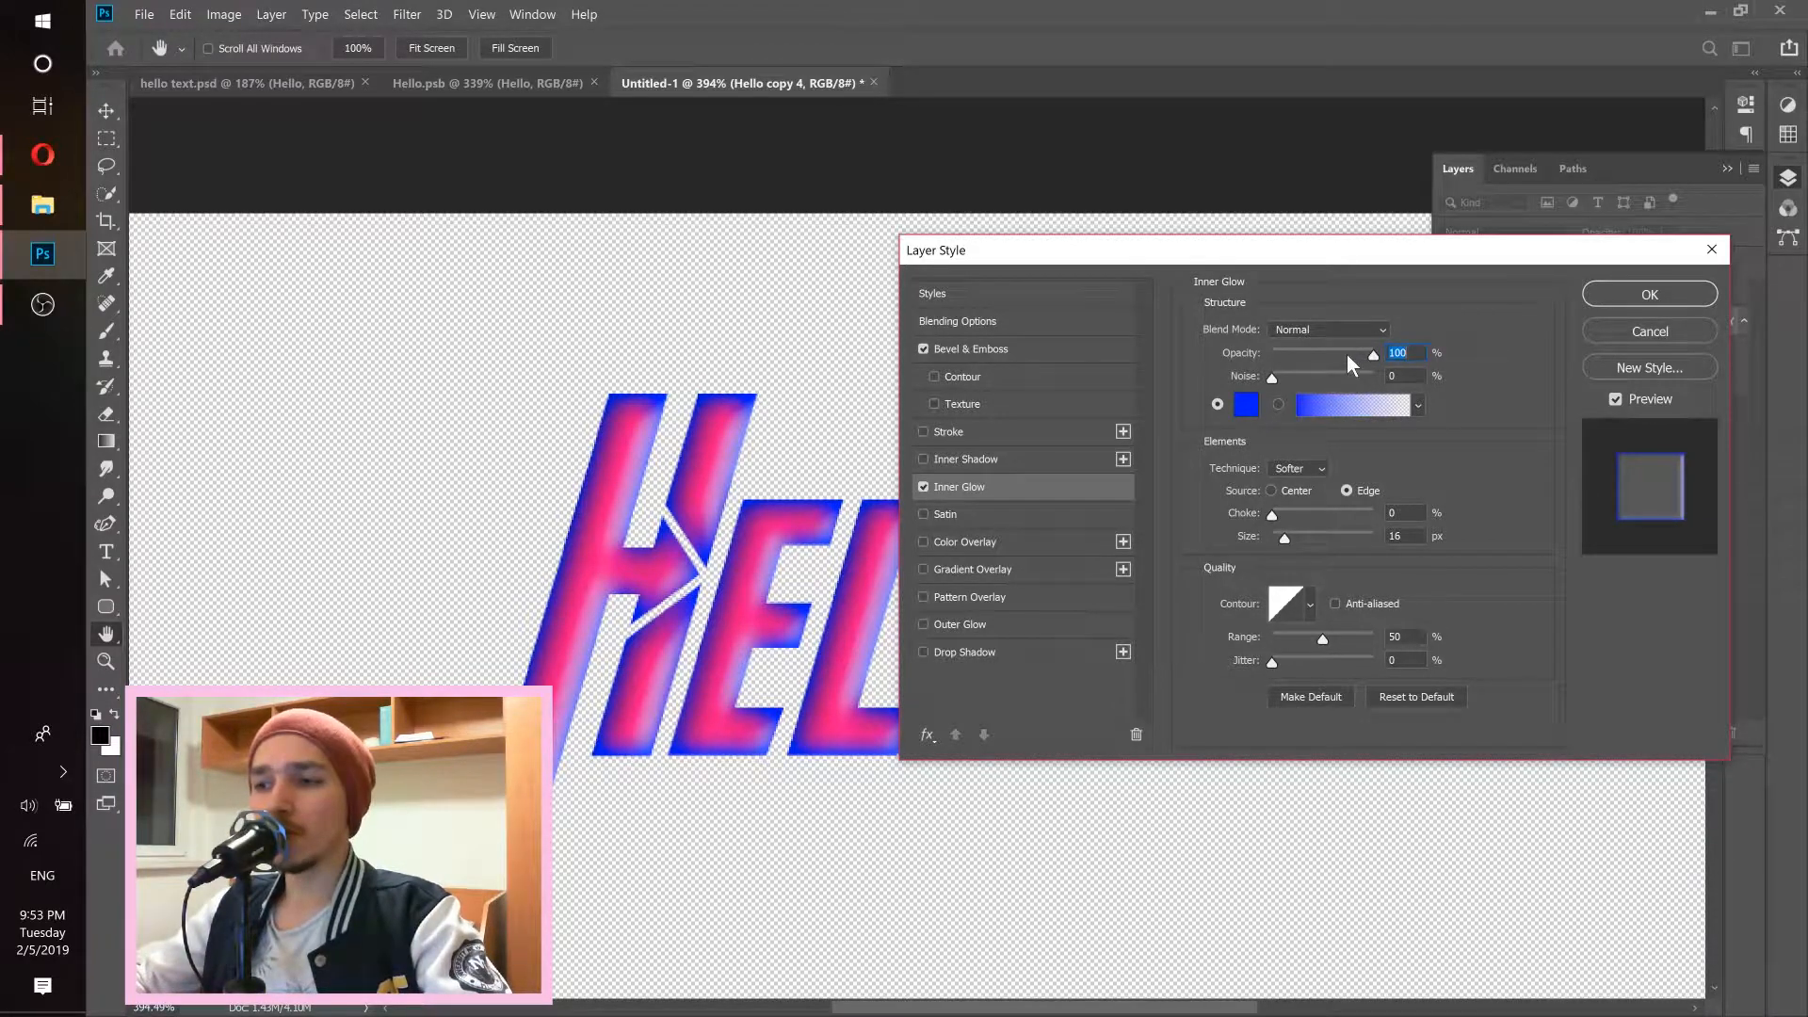
{"action": "left_click_drag", "start_coordinate": [1347, 355], "coordinate": [1310, 355]}
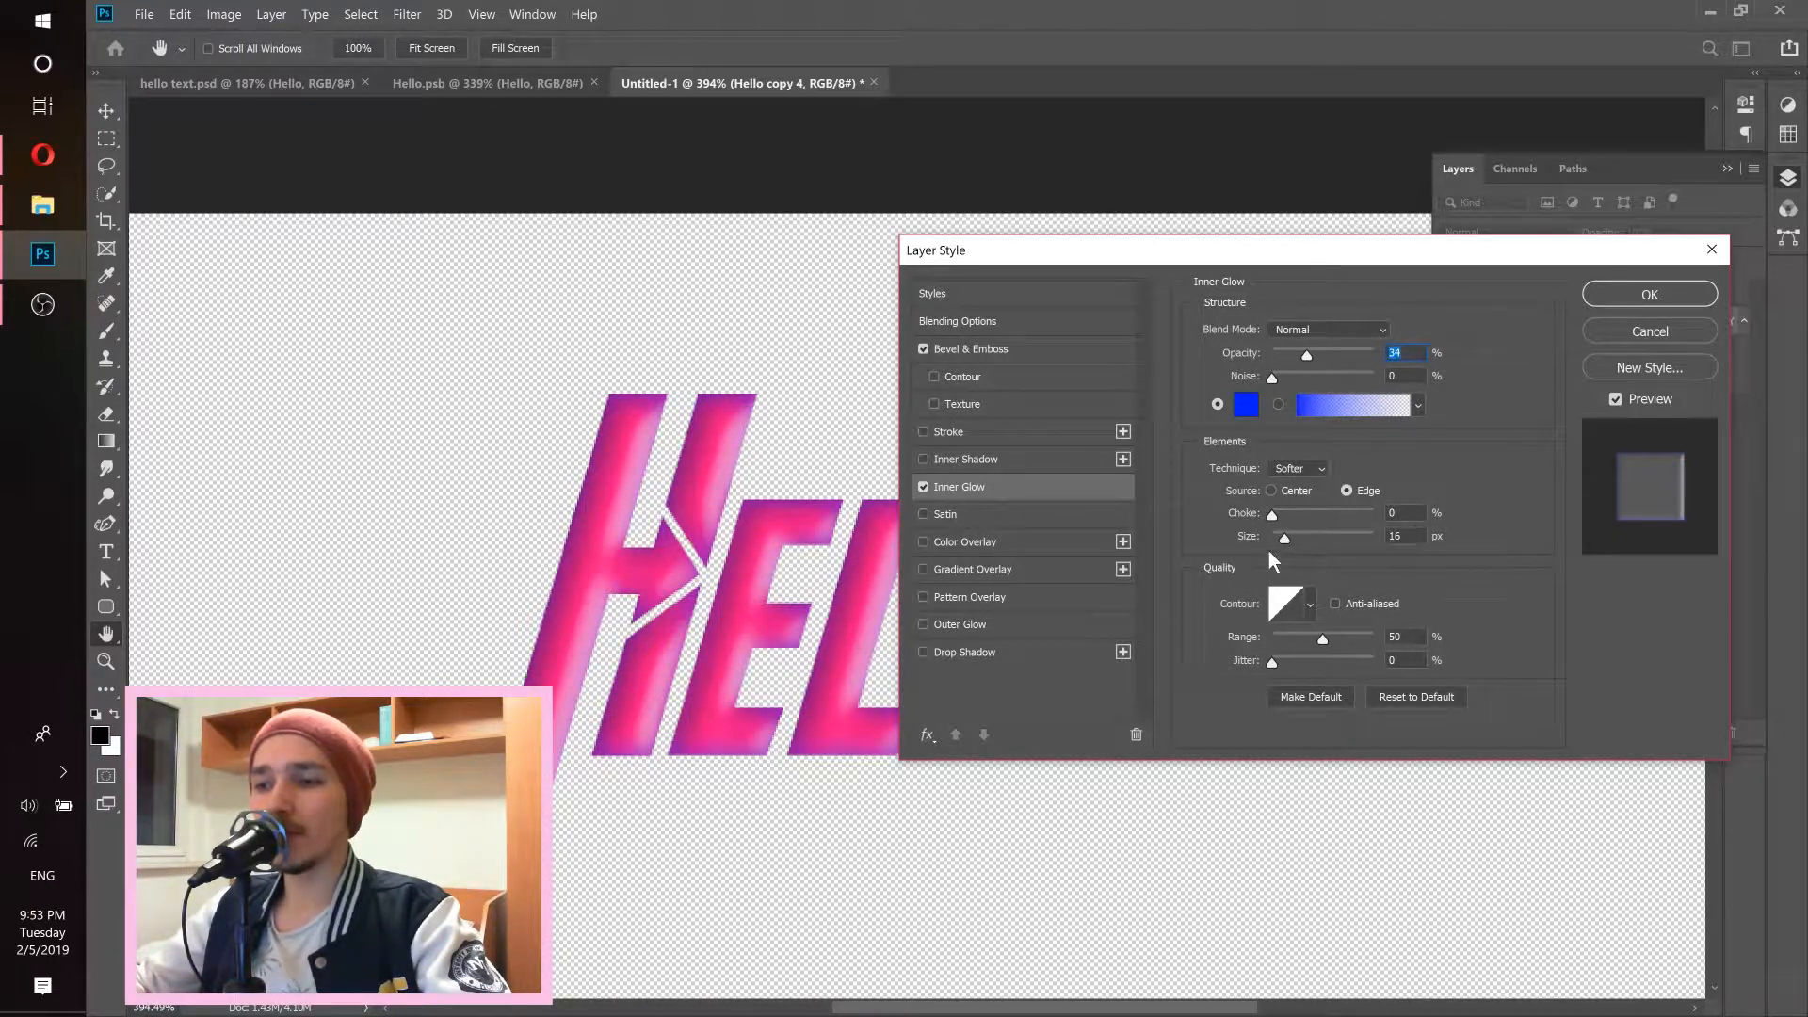
{"action": "mouse_move", "coordinate": [1285, 534]}
{"action": "left_mouse_down"}
{"action": "mouse_move", "coordinate": [1312, 539]}
{"action": "mouse_move", "coordinate": [1287, 538]}
{"action": "left_mouse_up"}
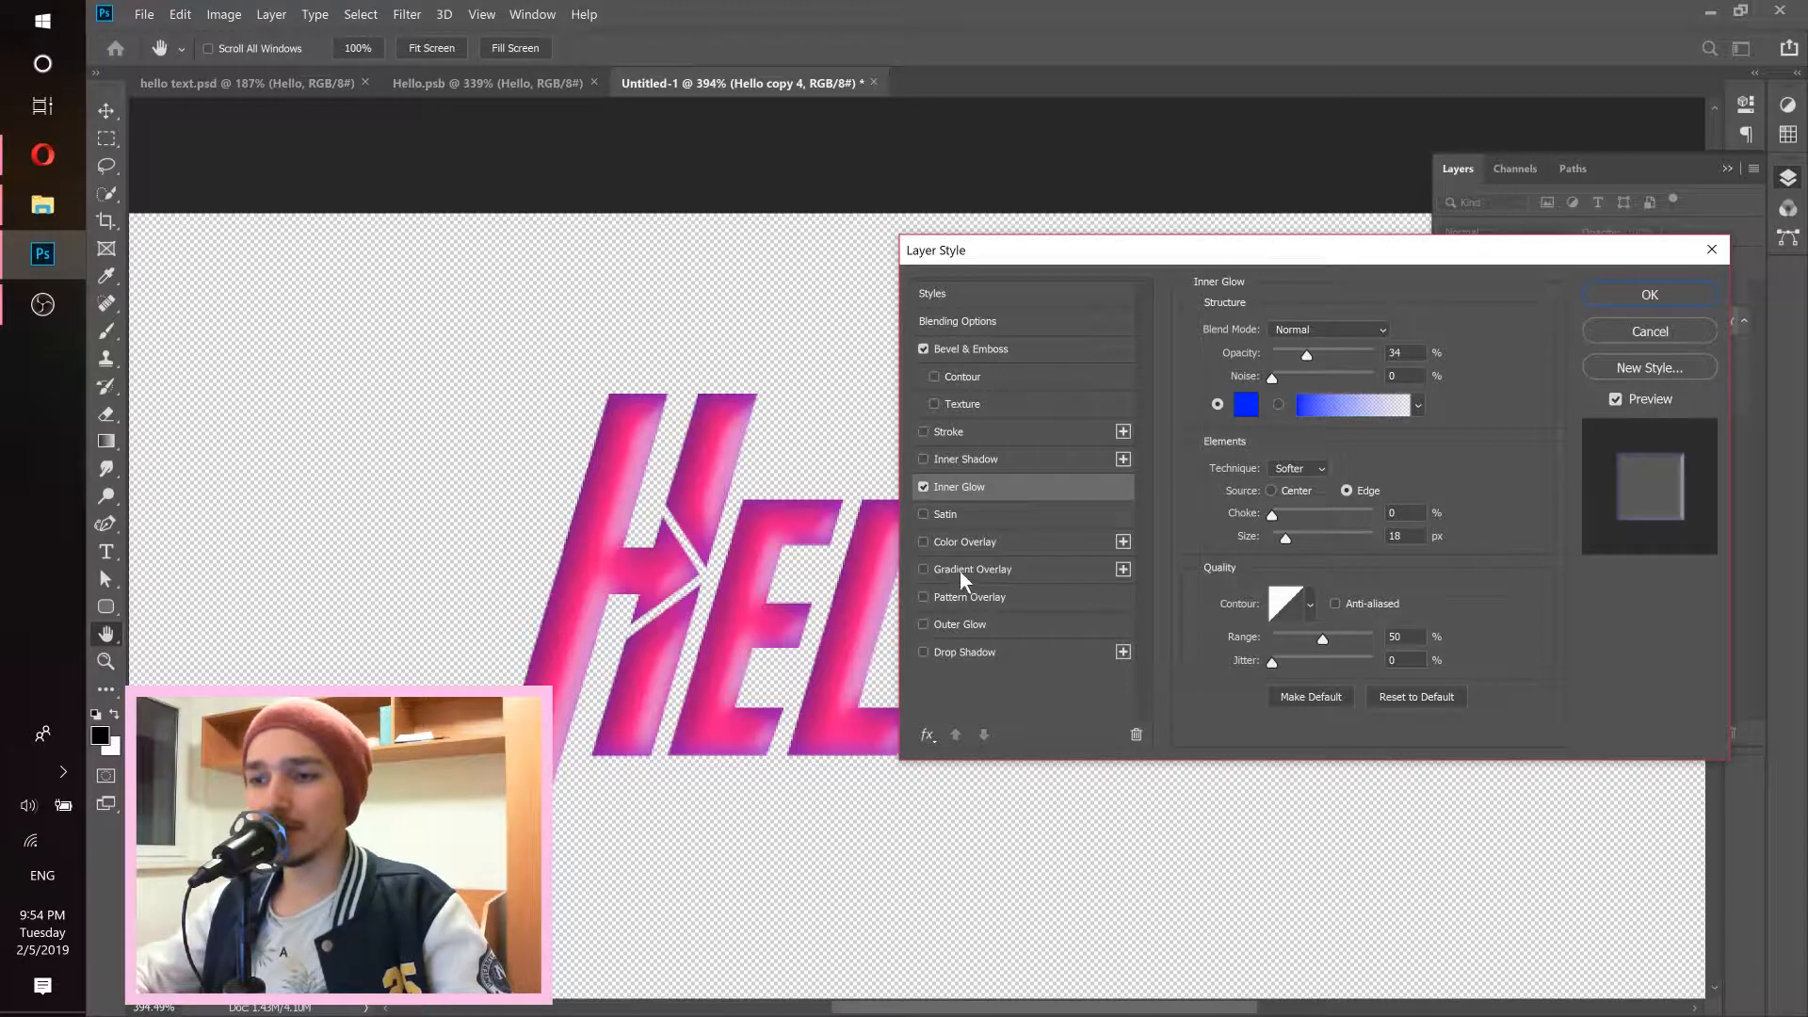
Enable Gradient Overlay on the text with Normal blend mode and a scale of 104%.
{"action": "left_click", "coordinate": [929, 568]}
{"action": "left_click", "coordinate": [1025, 572]}
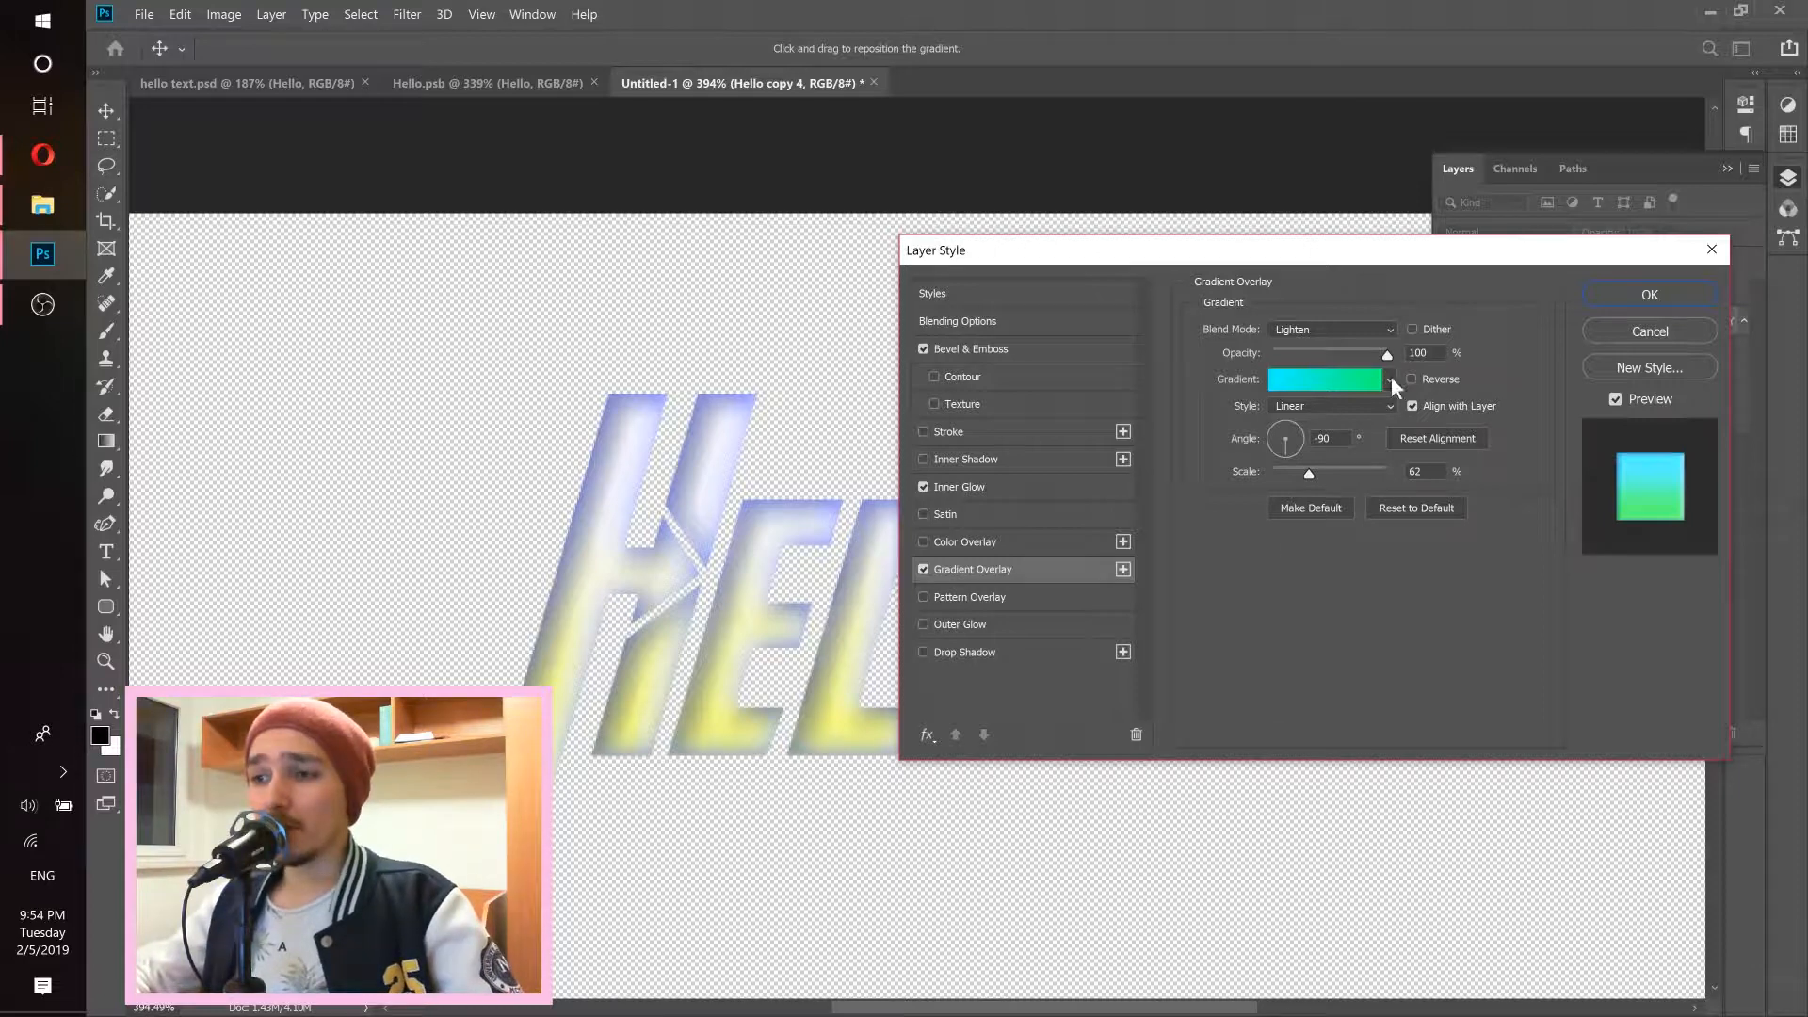
{"action": "left_click", "coordinate": [1315, 325]}
{"action": "left_click", "coordinate": [1303, 348]}
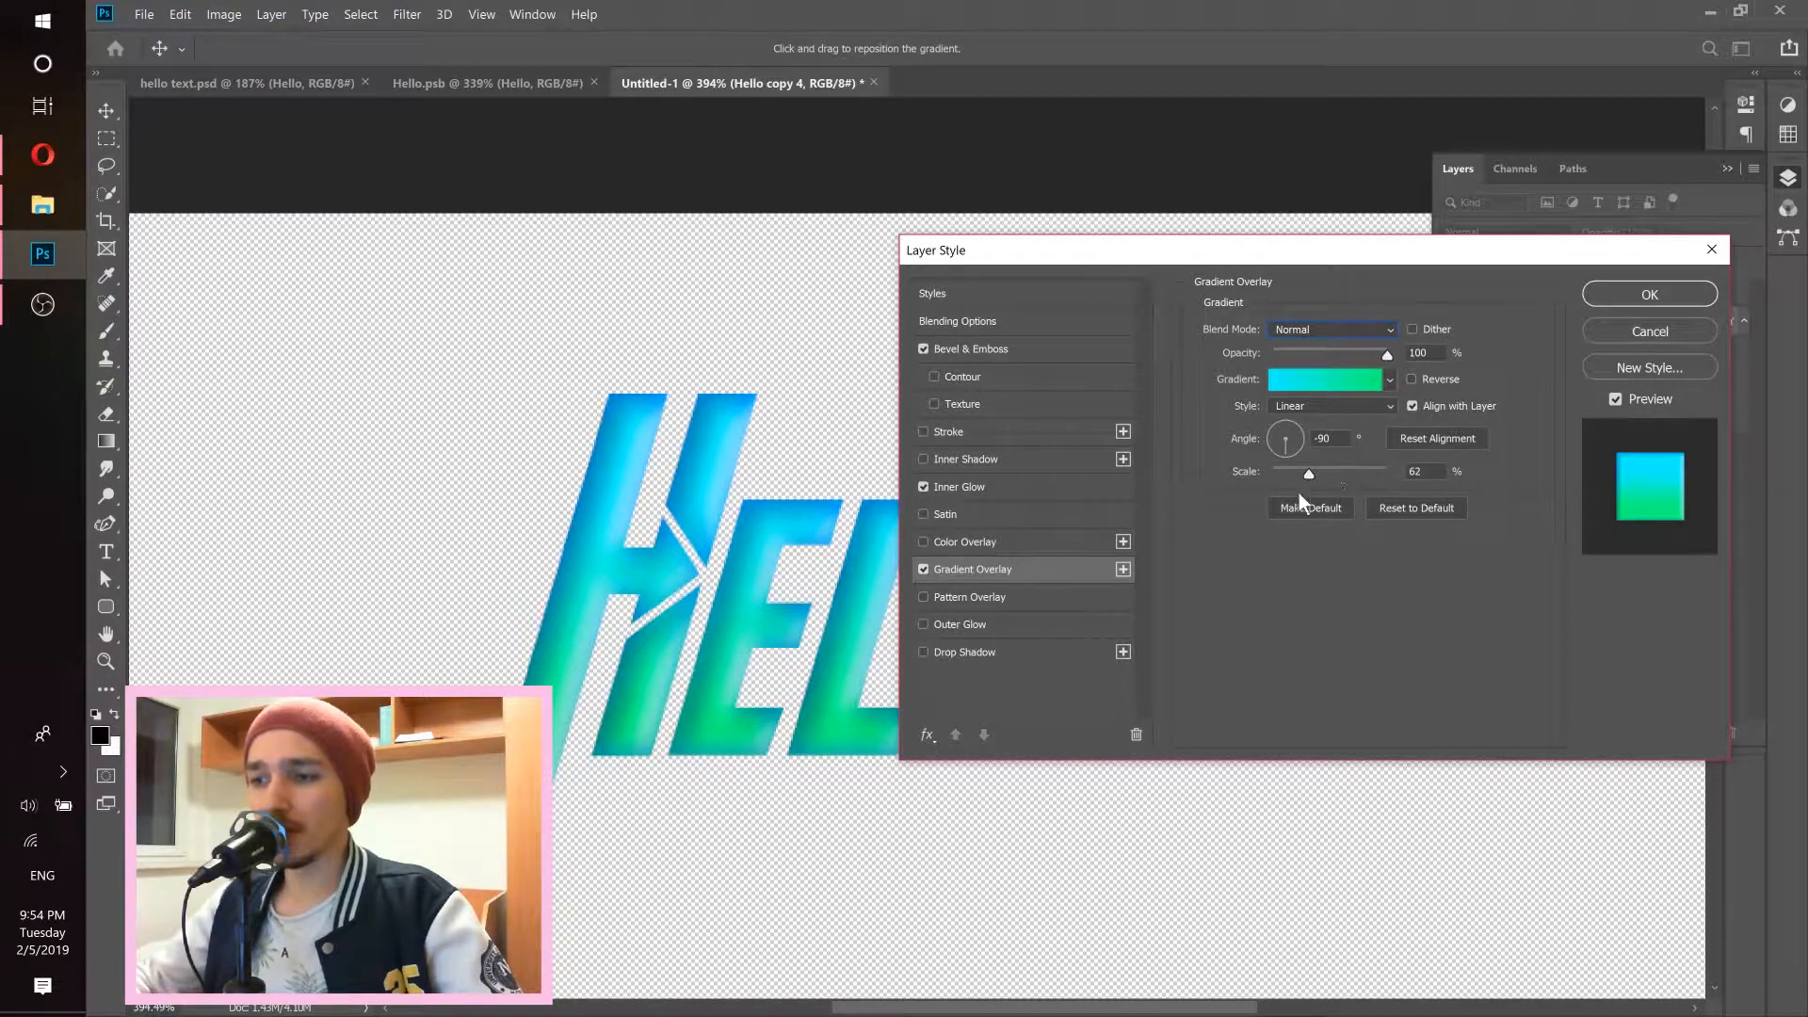
{"action": "left_click_drag", "start_coordinate": [1326, 467], "coordinate": [1352, 473]}
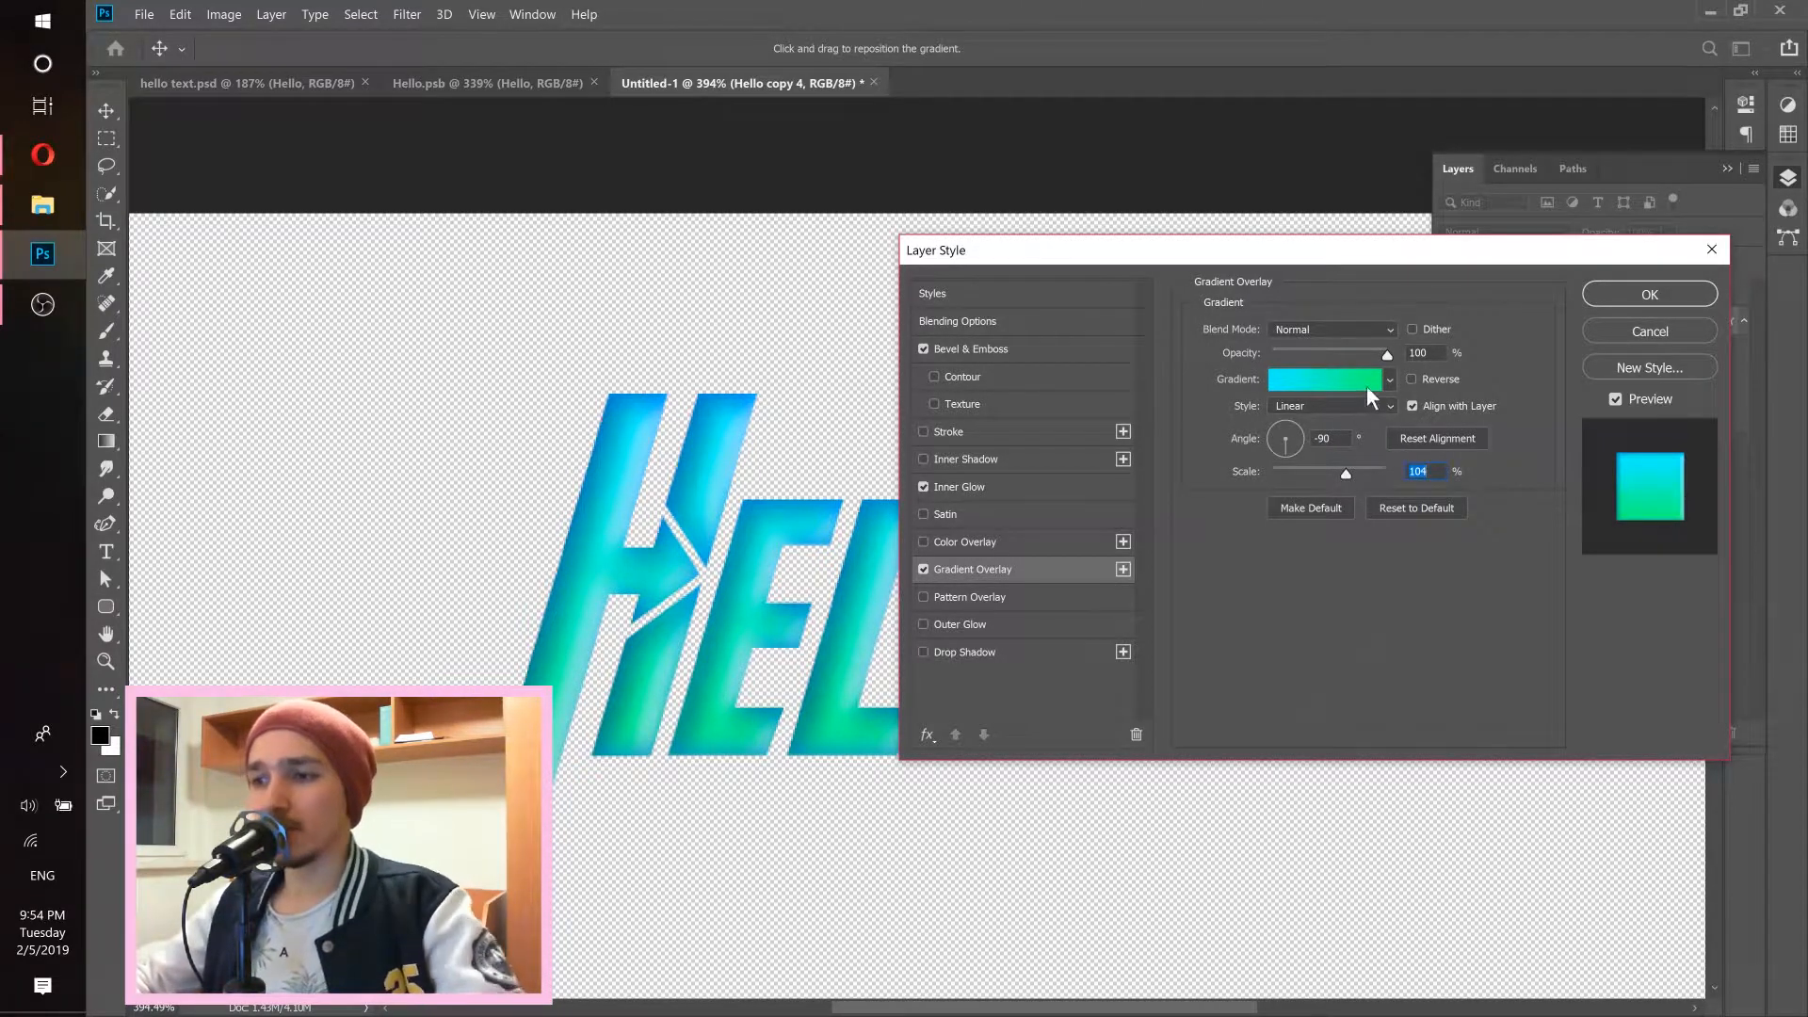
Load the Red, Green preset in the Gradient Editor and recolor its red starting stop to pink ff007e.
{"action": "left_click", "coordinate": [1314, 382]}
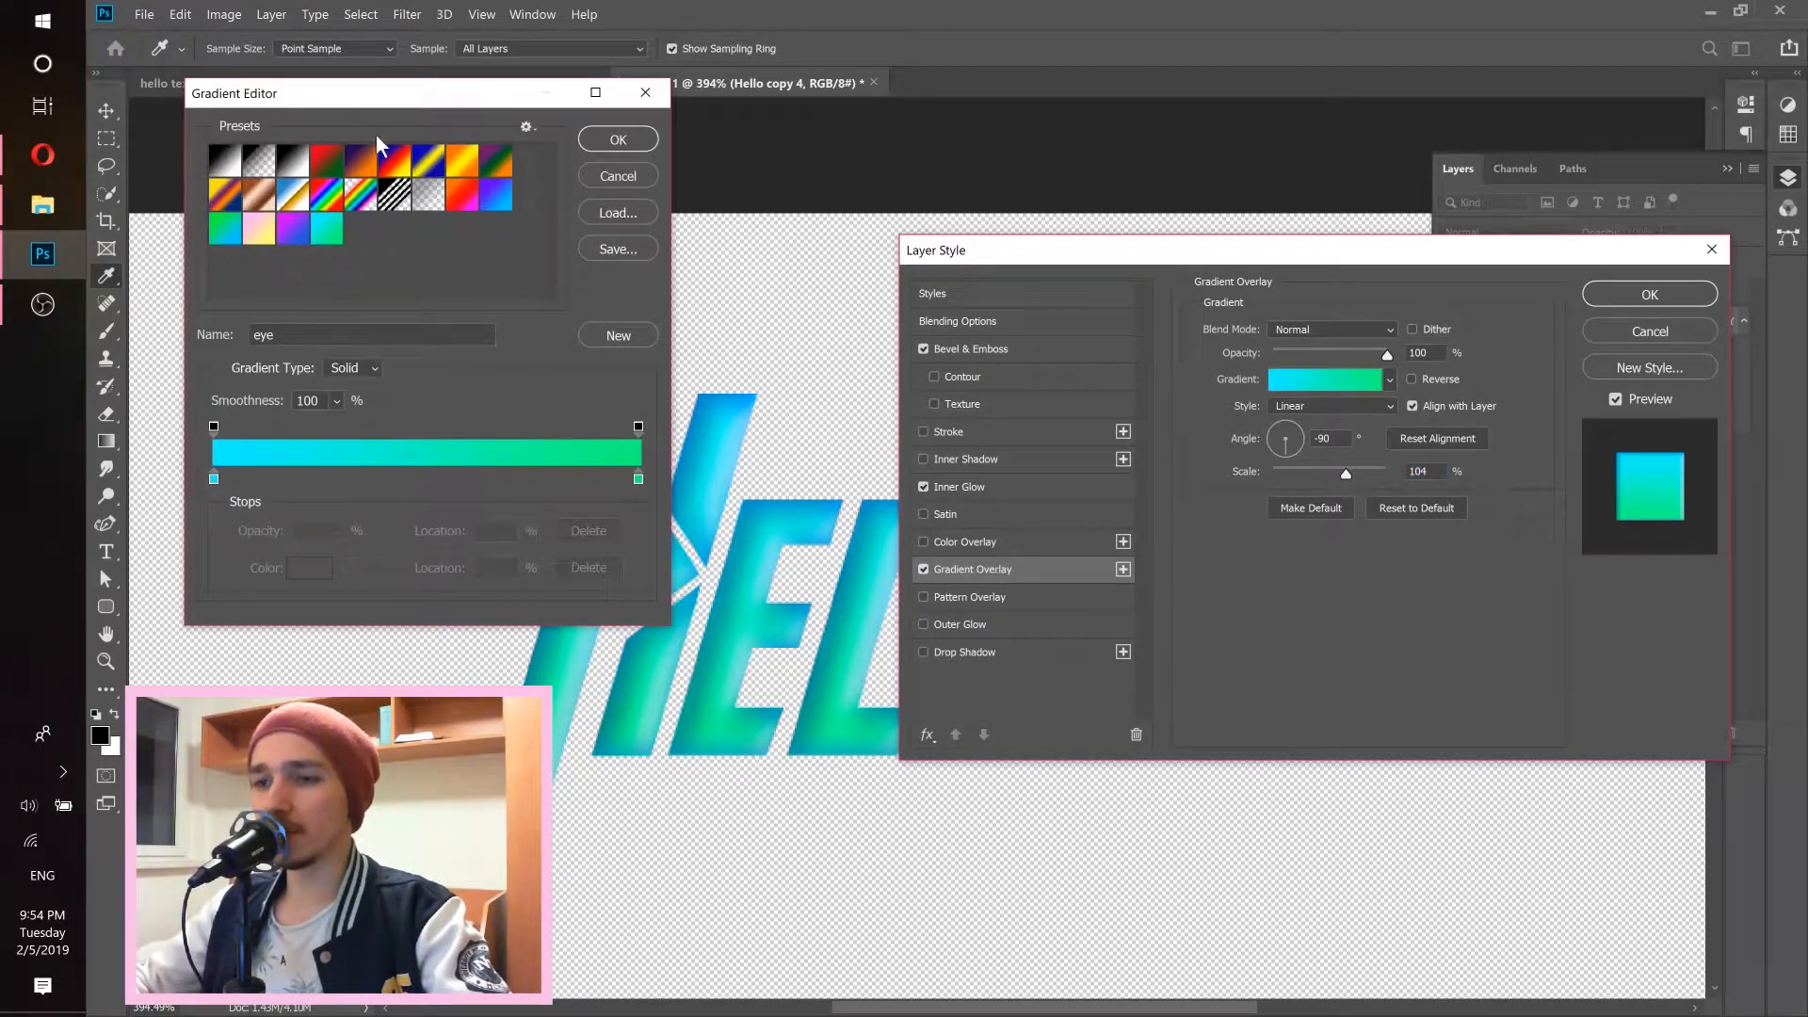
{"action": "left_click_drag", "start_coordinate": [370, 101], "coordinate": [1334, 256]}
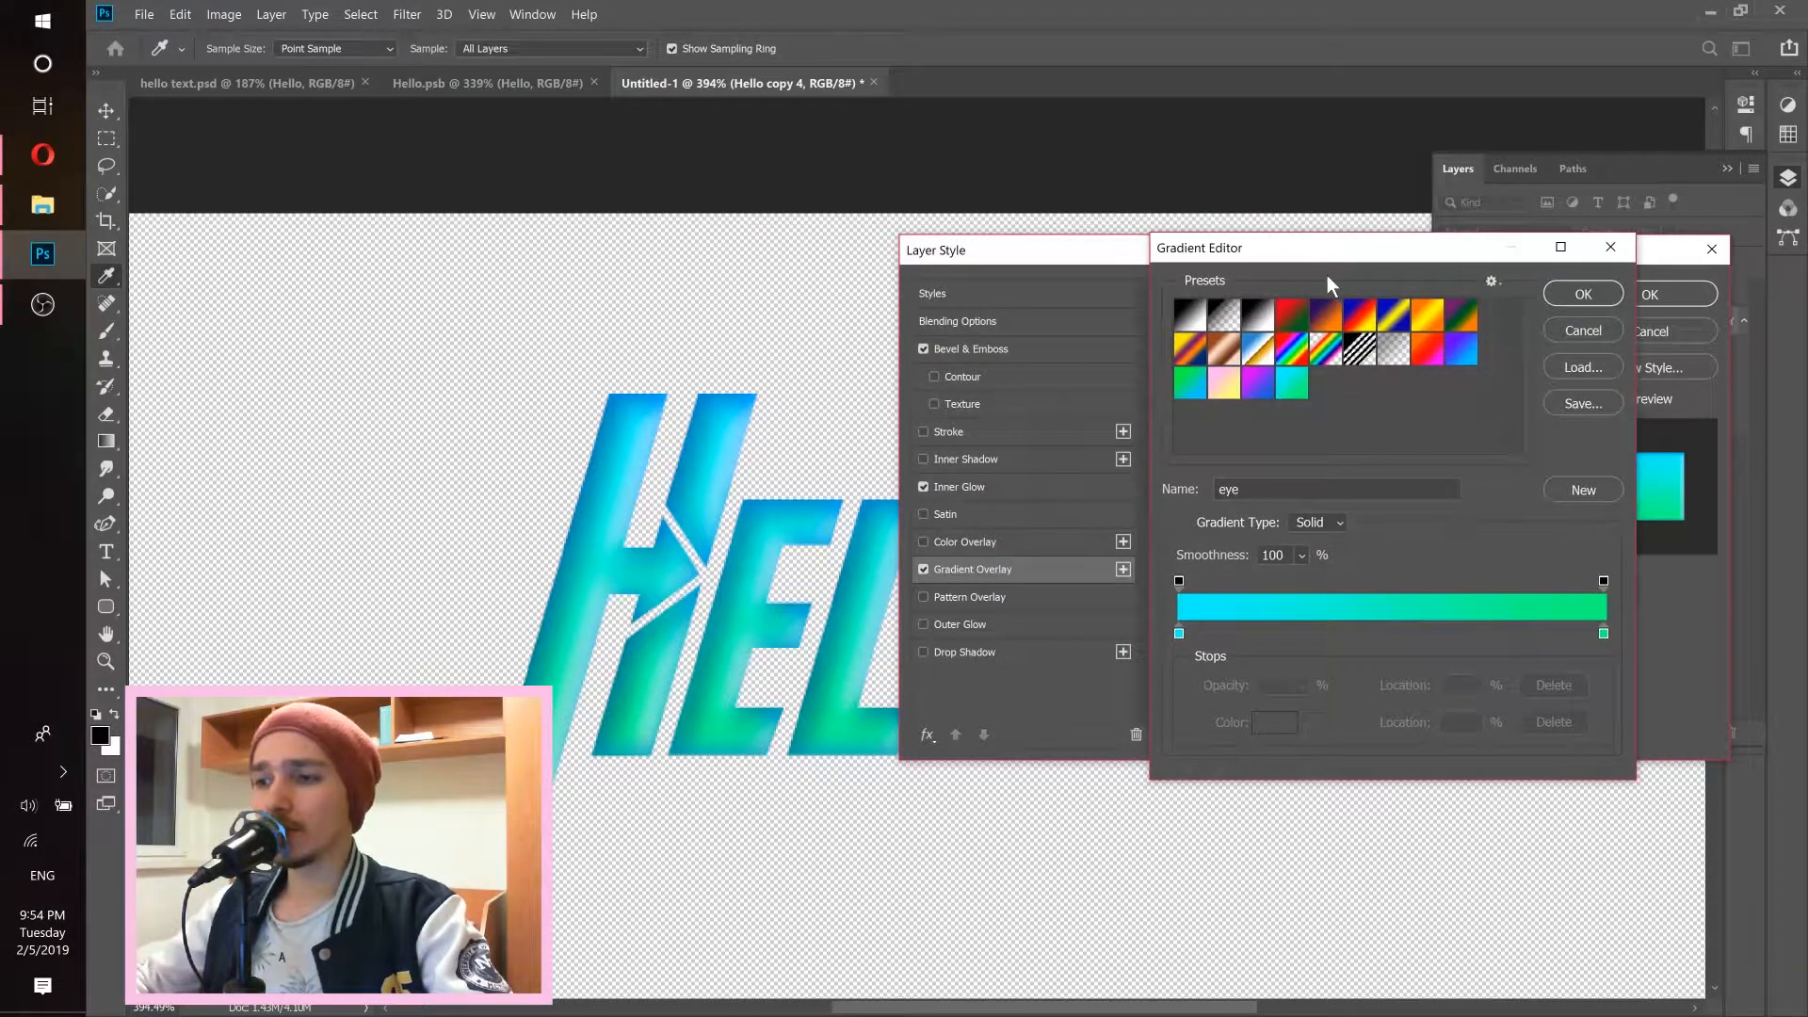
{"action": "left_click", "coordinate": [1292, 322]}
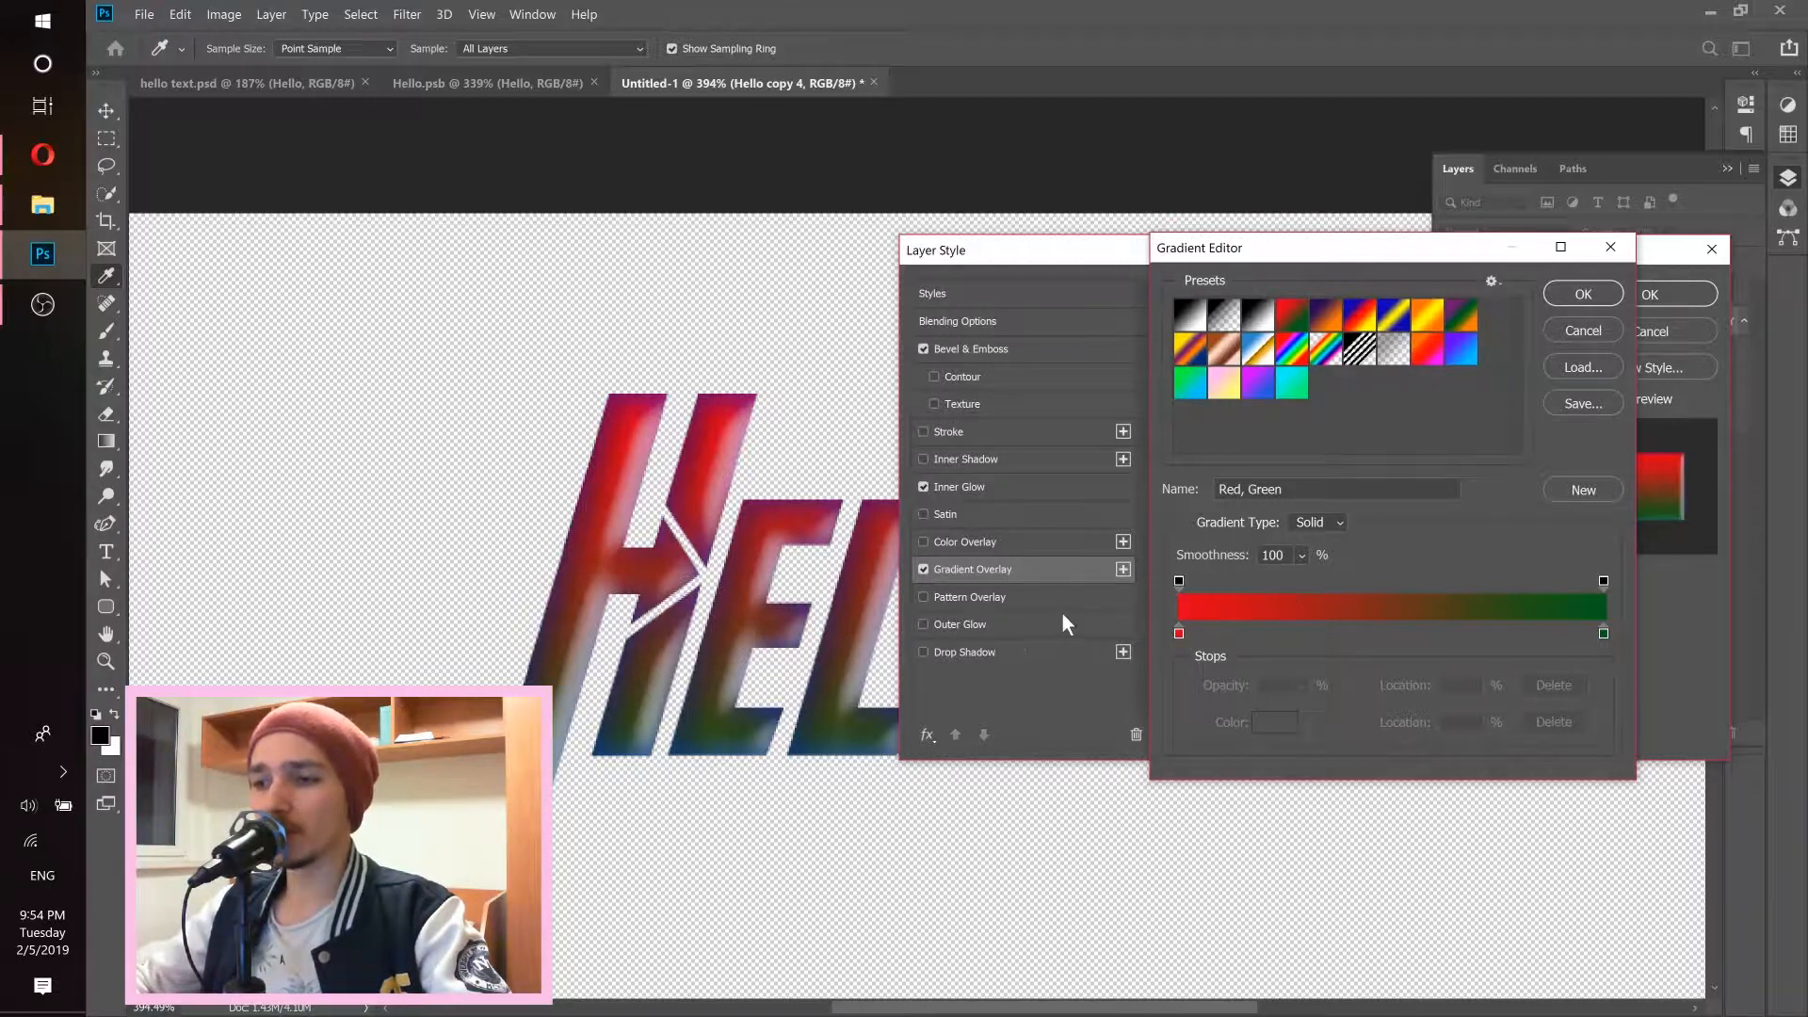
{"action": "left_click", "coordinate": [1179, 634]}
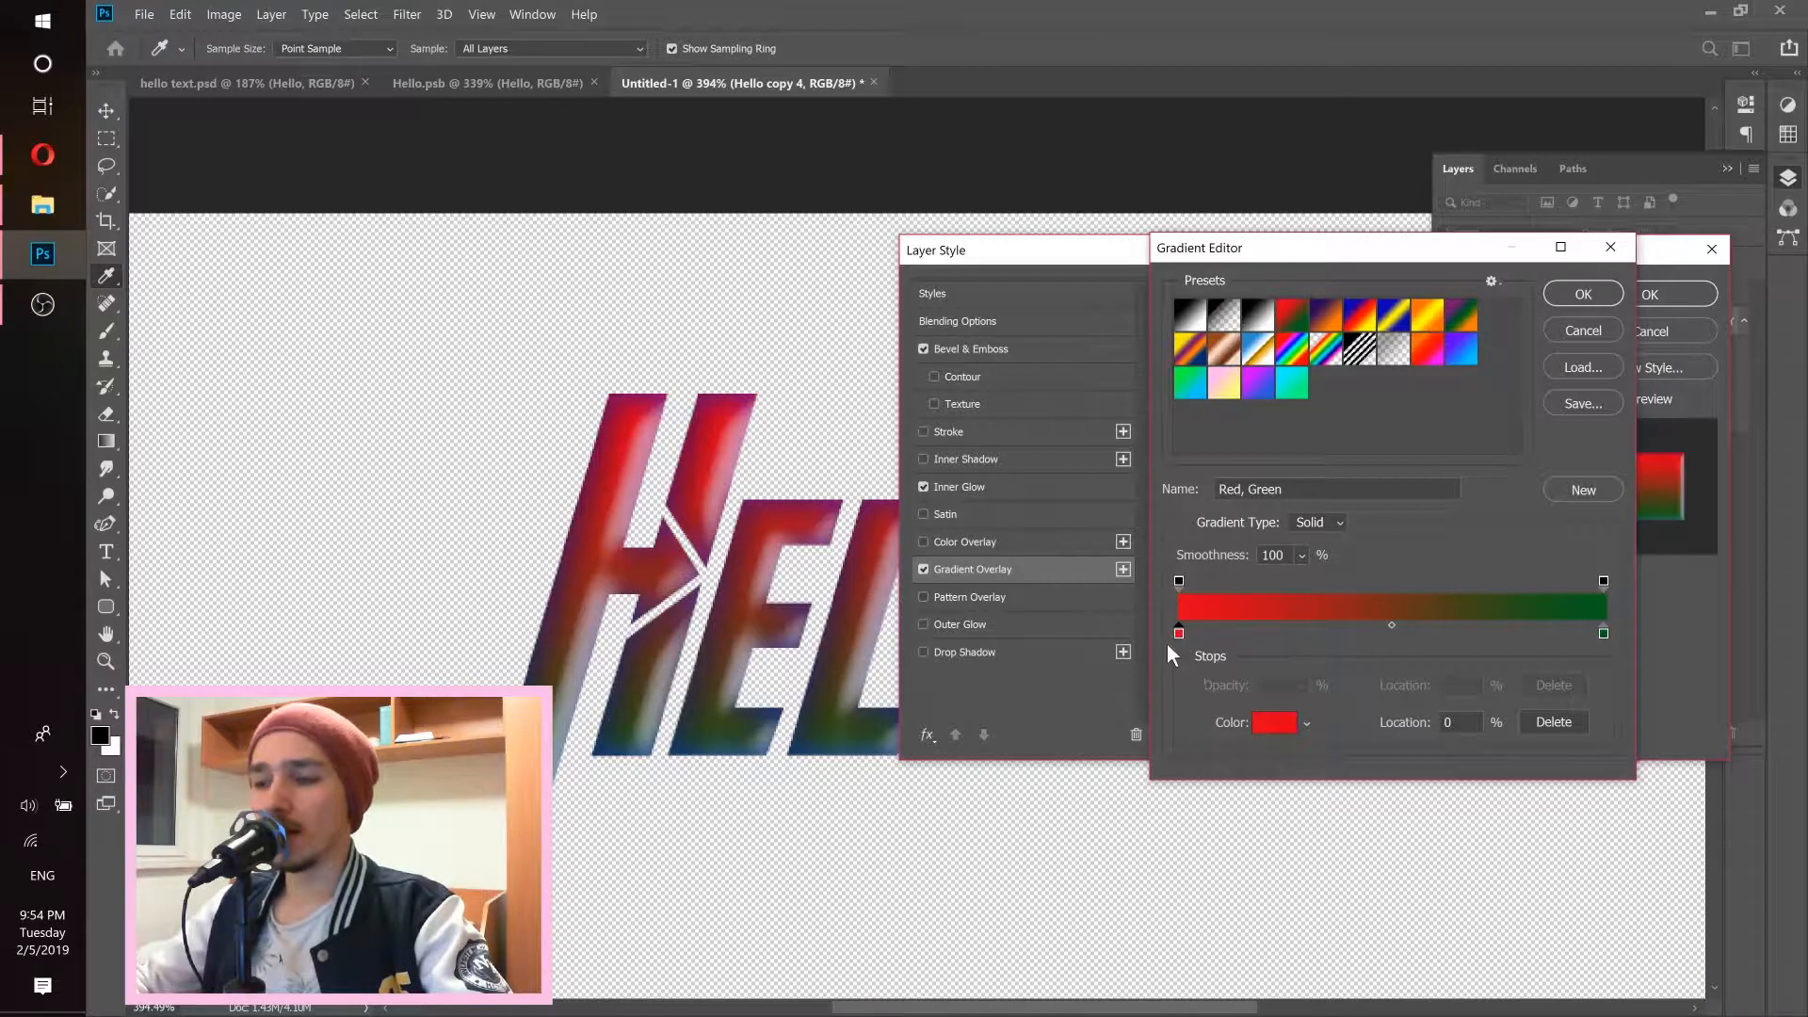
{"action": "double_click", "coordinate": [1177, 634]}
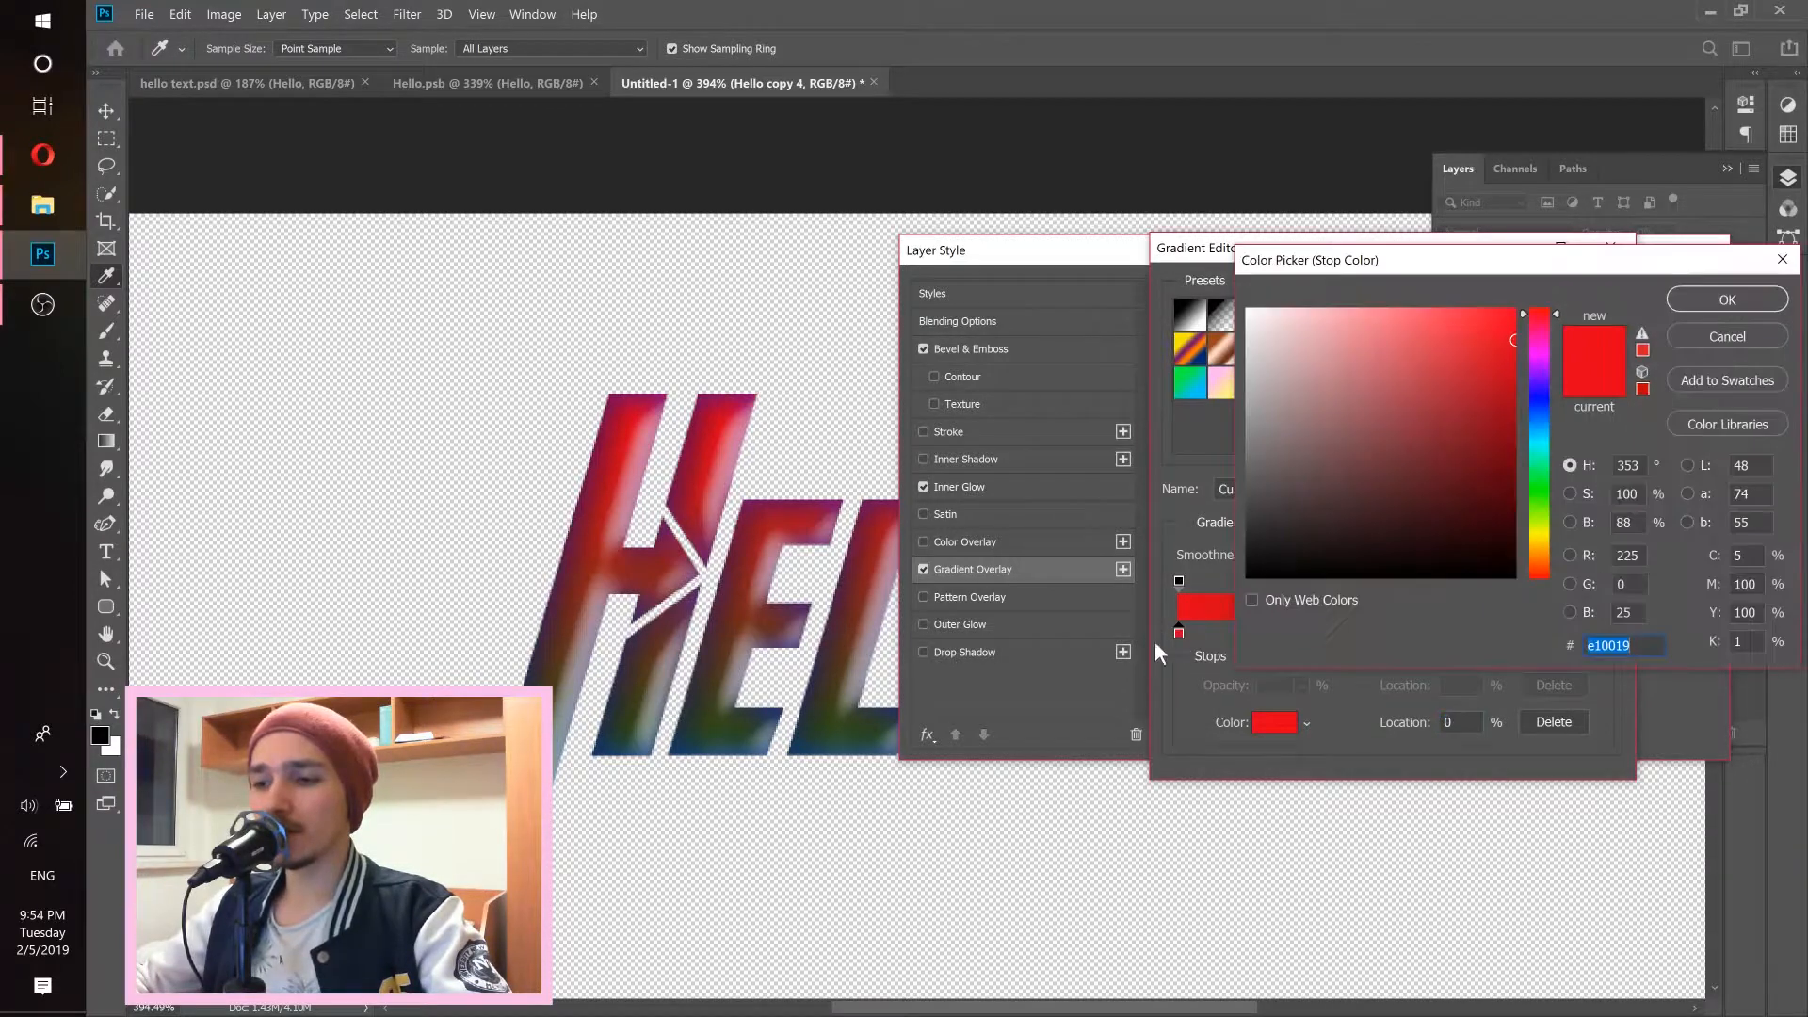
{"action": "left_click_drag", "start_coordinate": [1540, 367], "coordinate": [1524, 290]}
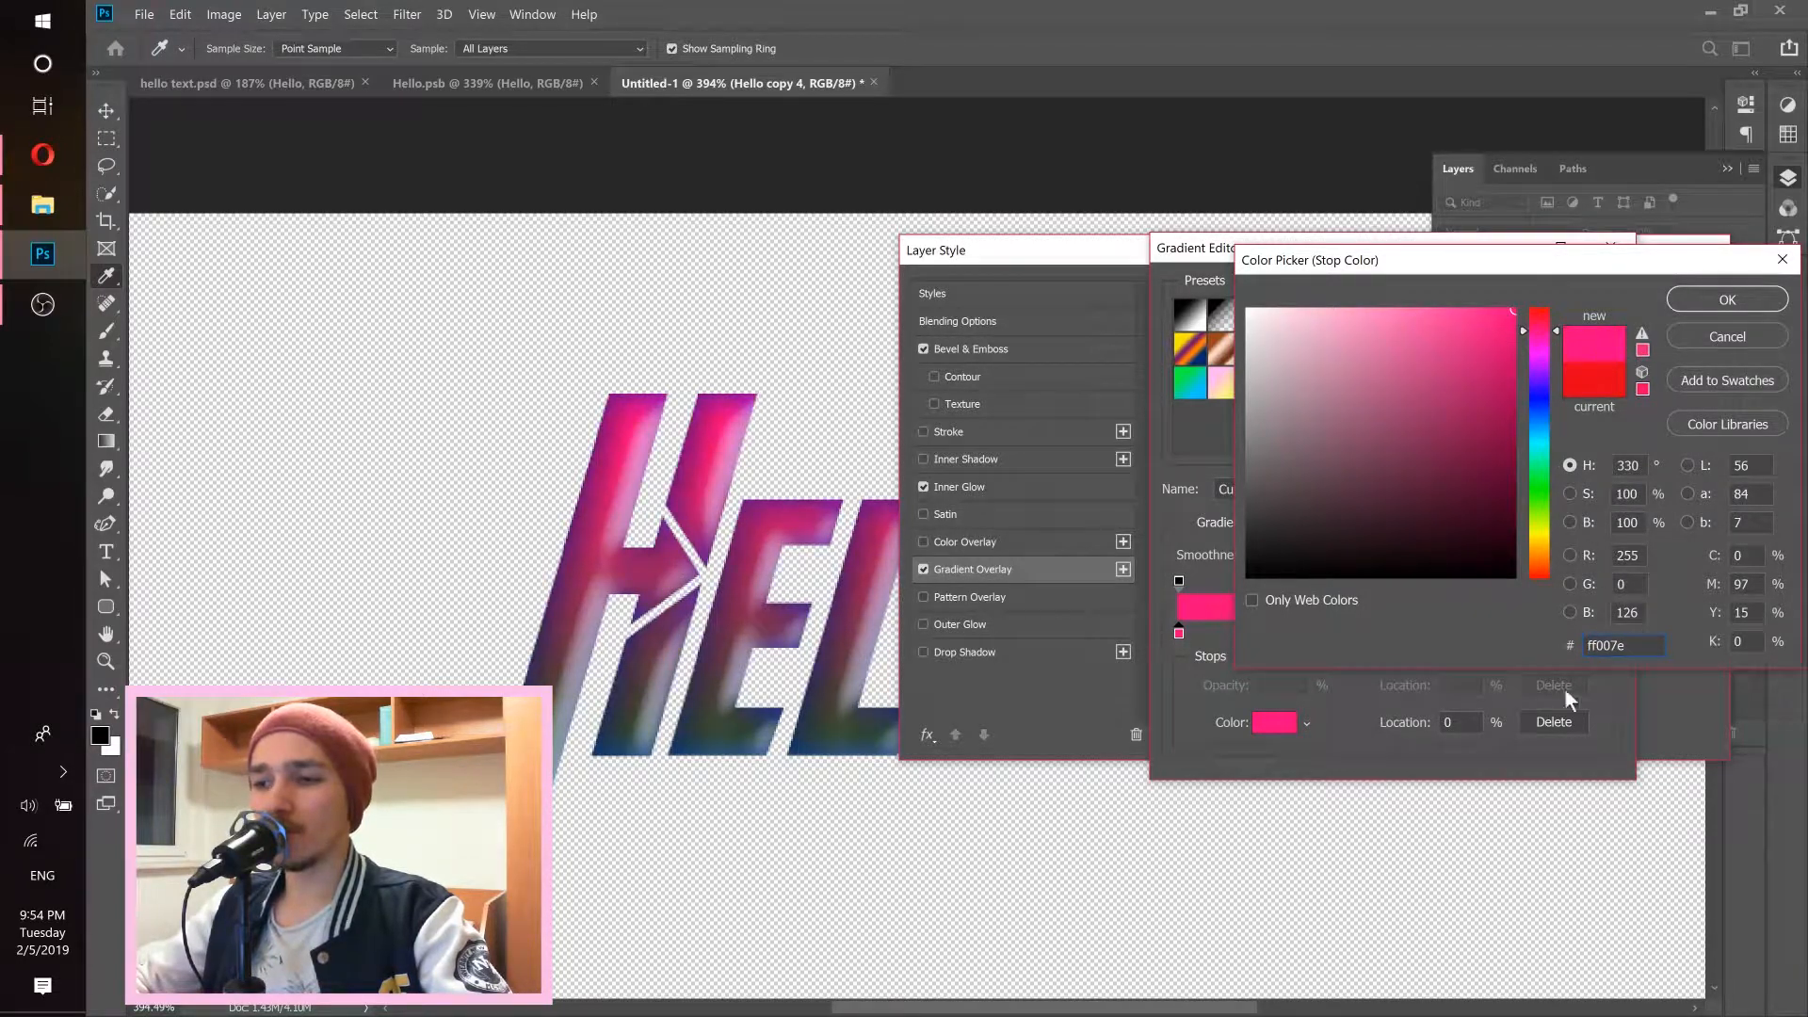
{"action": "left_click", "coordinate": [1727, 298]}
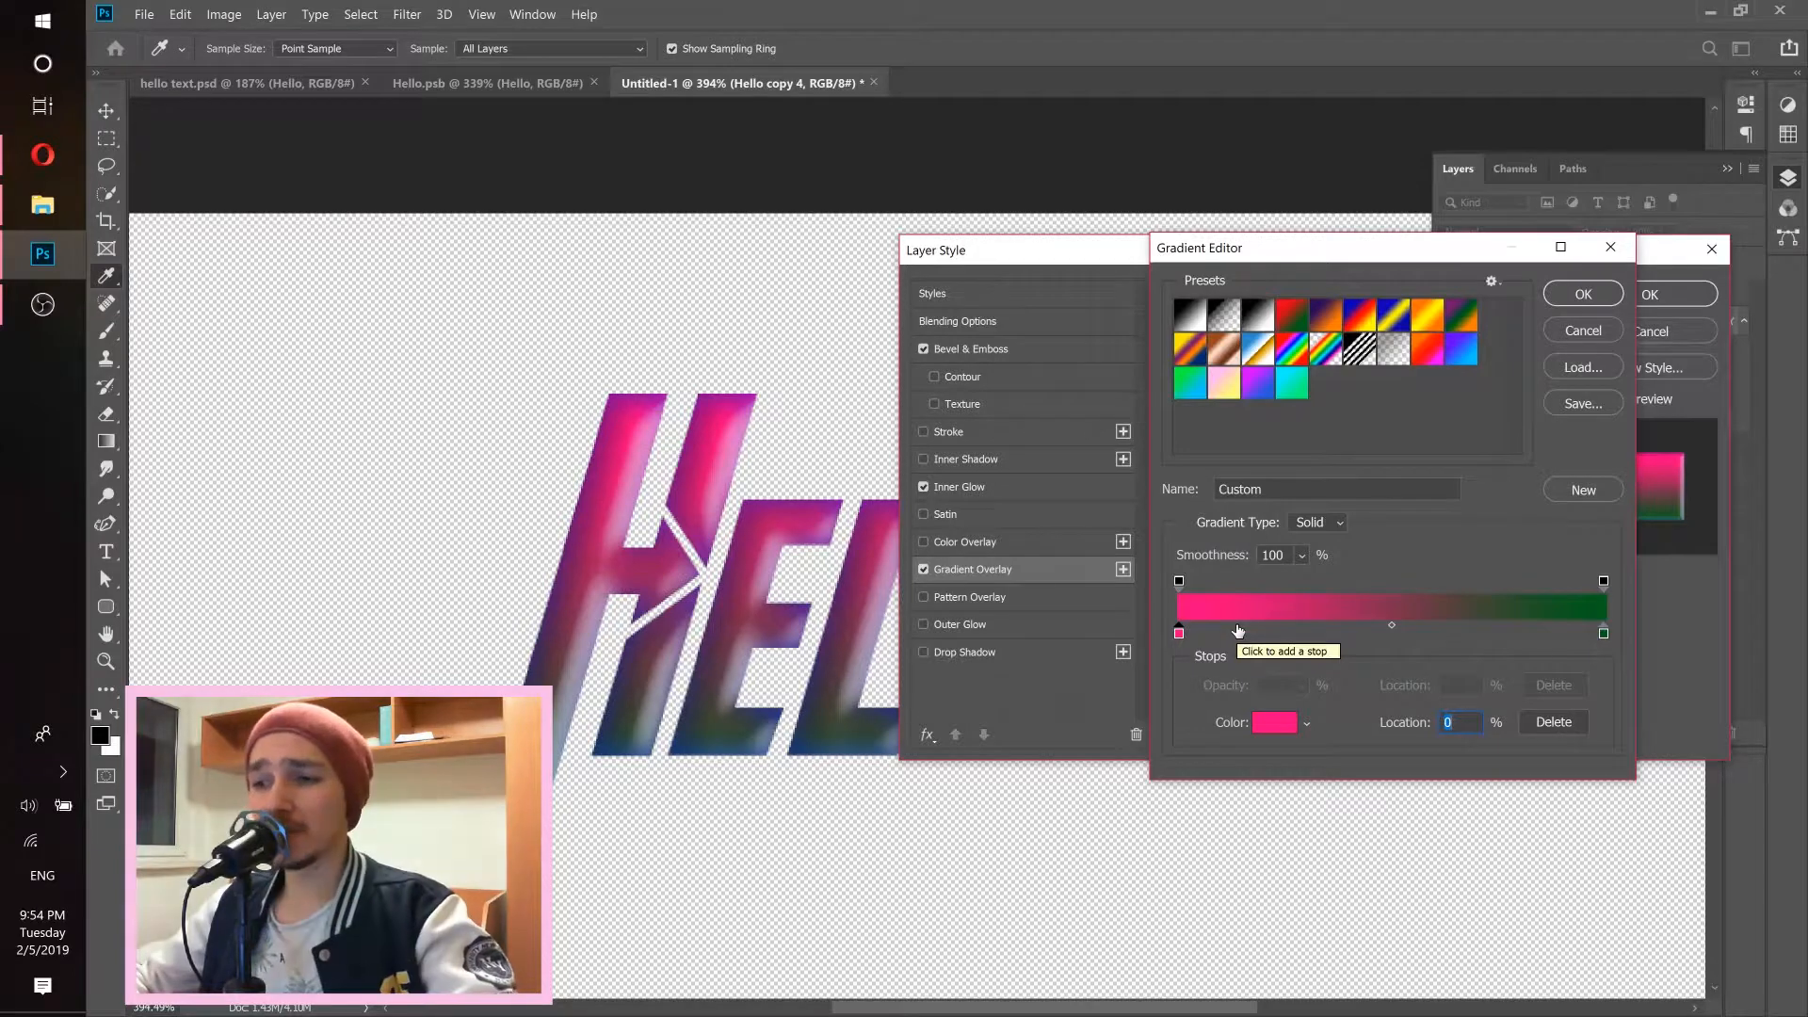
Add a red ff0000 color stop at 13% and remove the green end stop from the gradient.
{"action": "left_click", "coordinate": [1235, 634]}
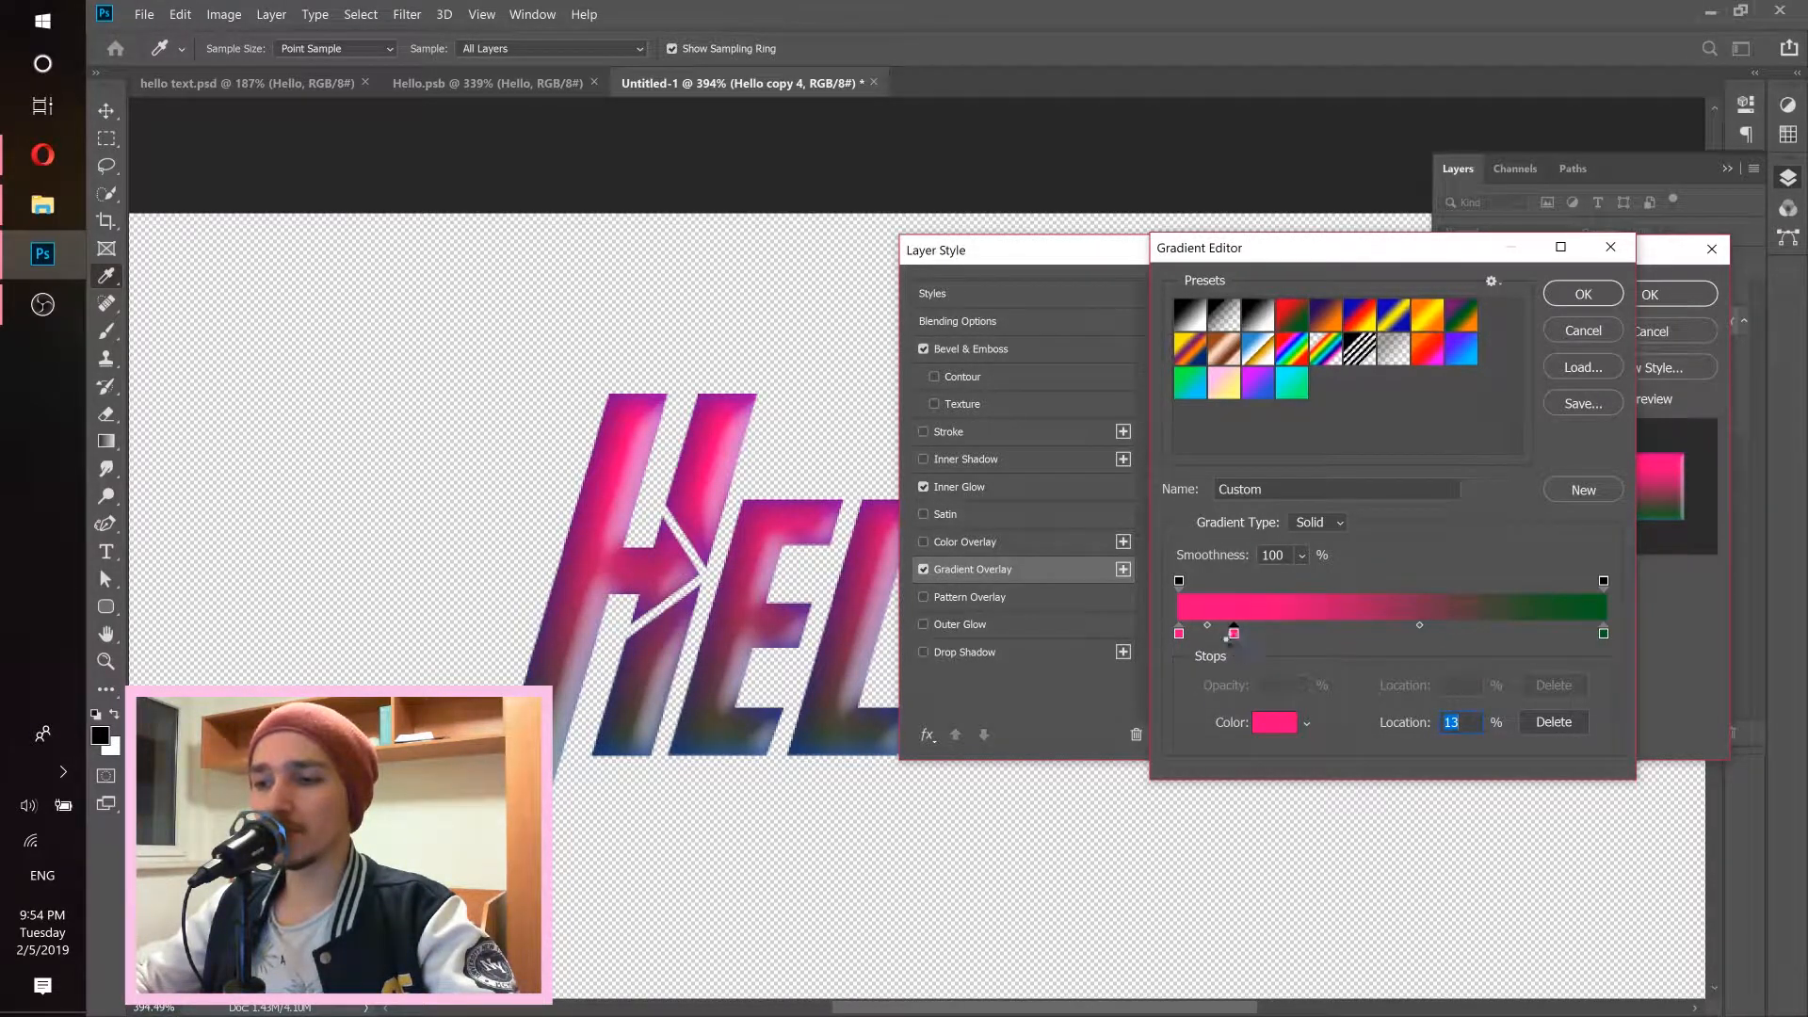
{"action": "double_click", "coordinate": [1233, 633]}
{"action": "left_click_drag", "start_coordinate": [1544, 339], "coordinate": [1540, 303]}
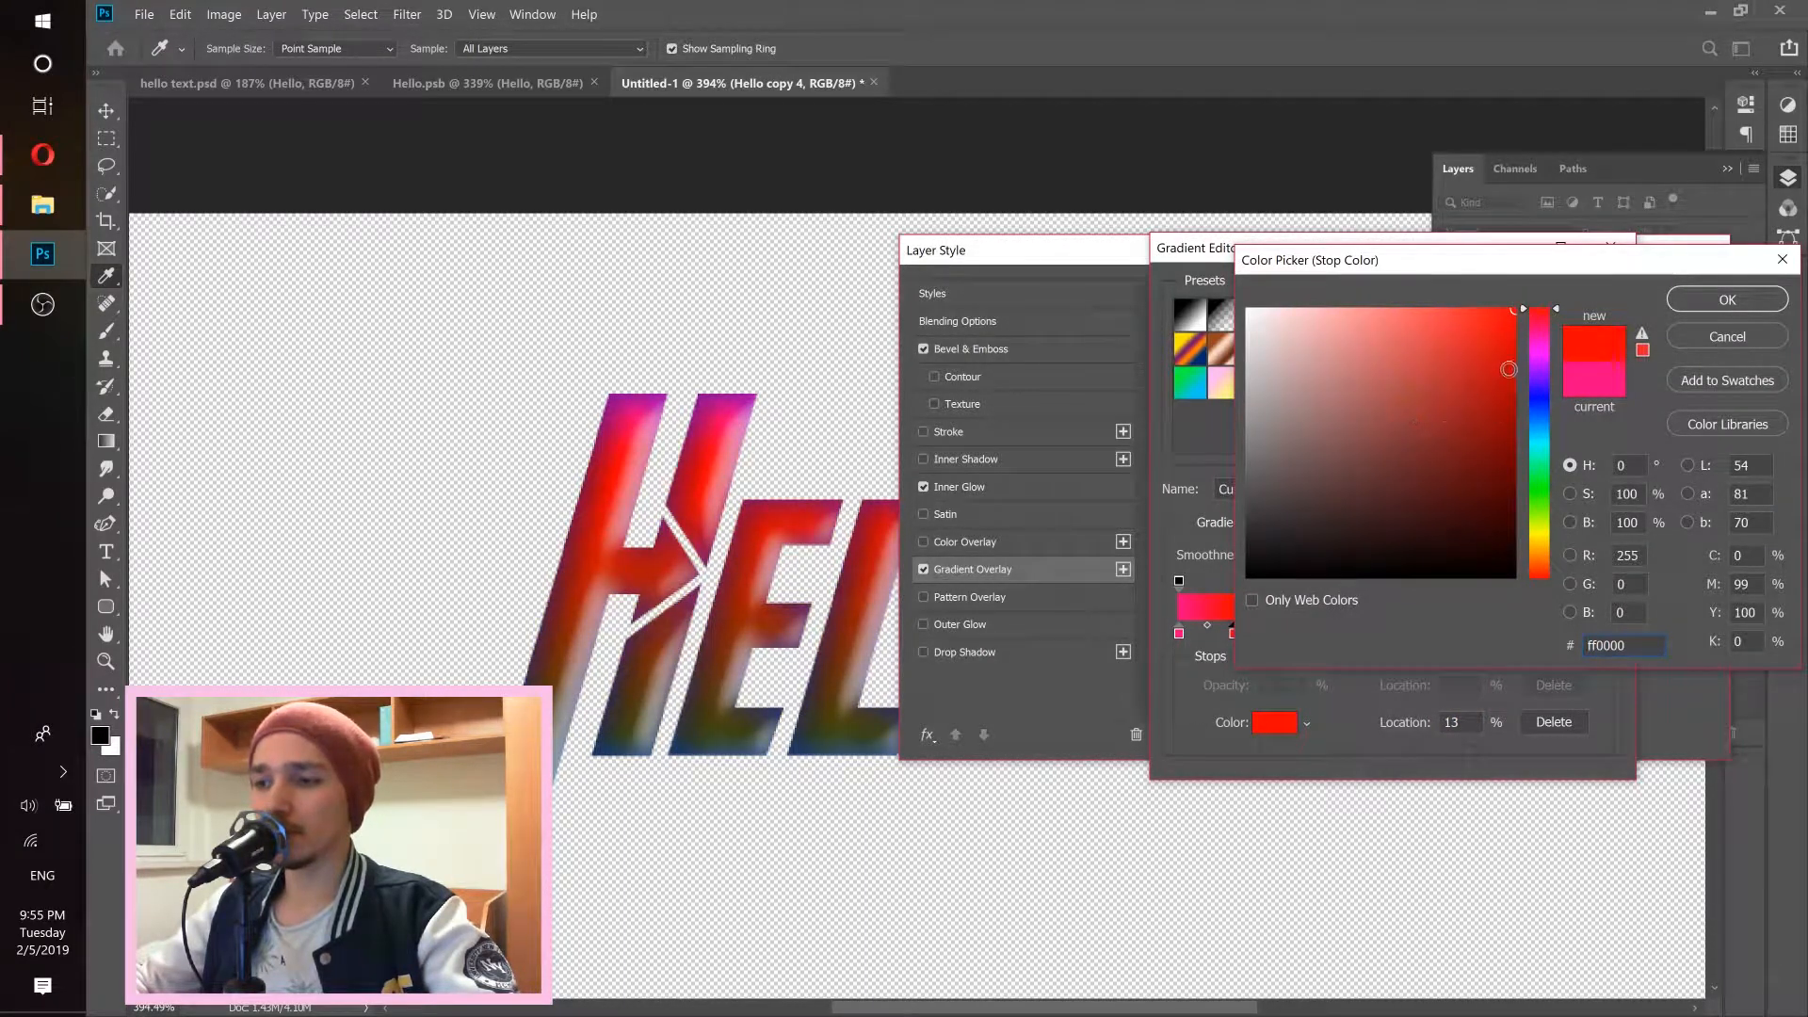
{"action": "left_click", "coordinate": [1700, 301]}
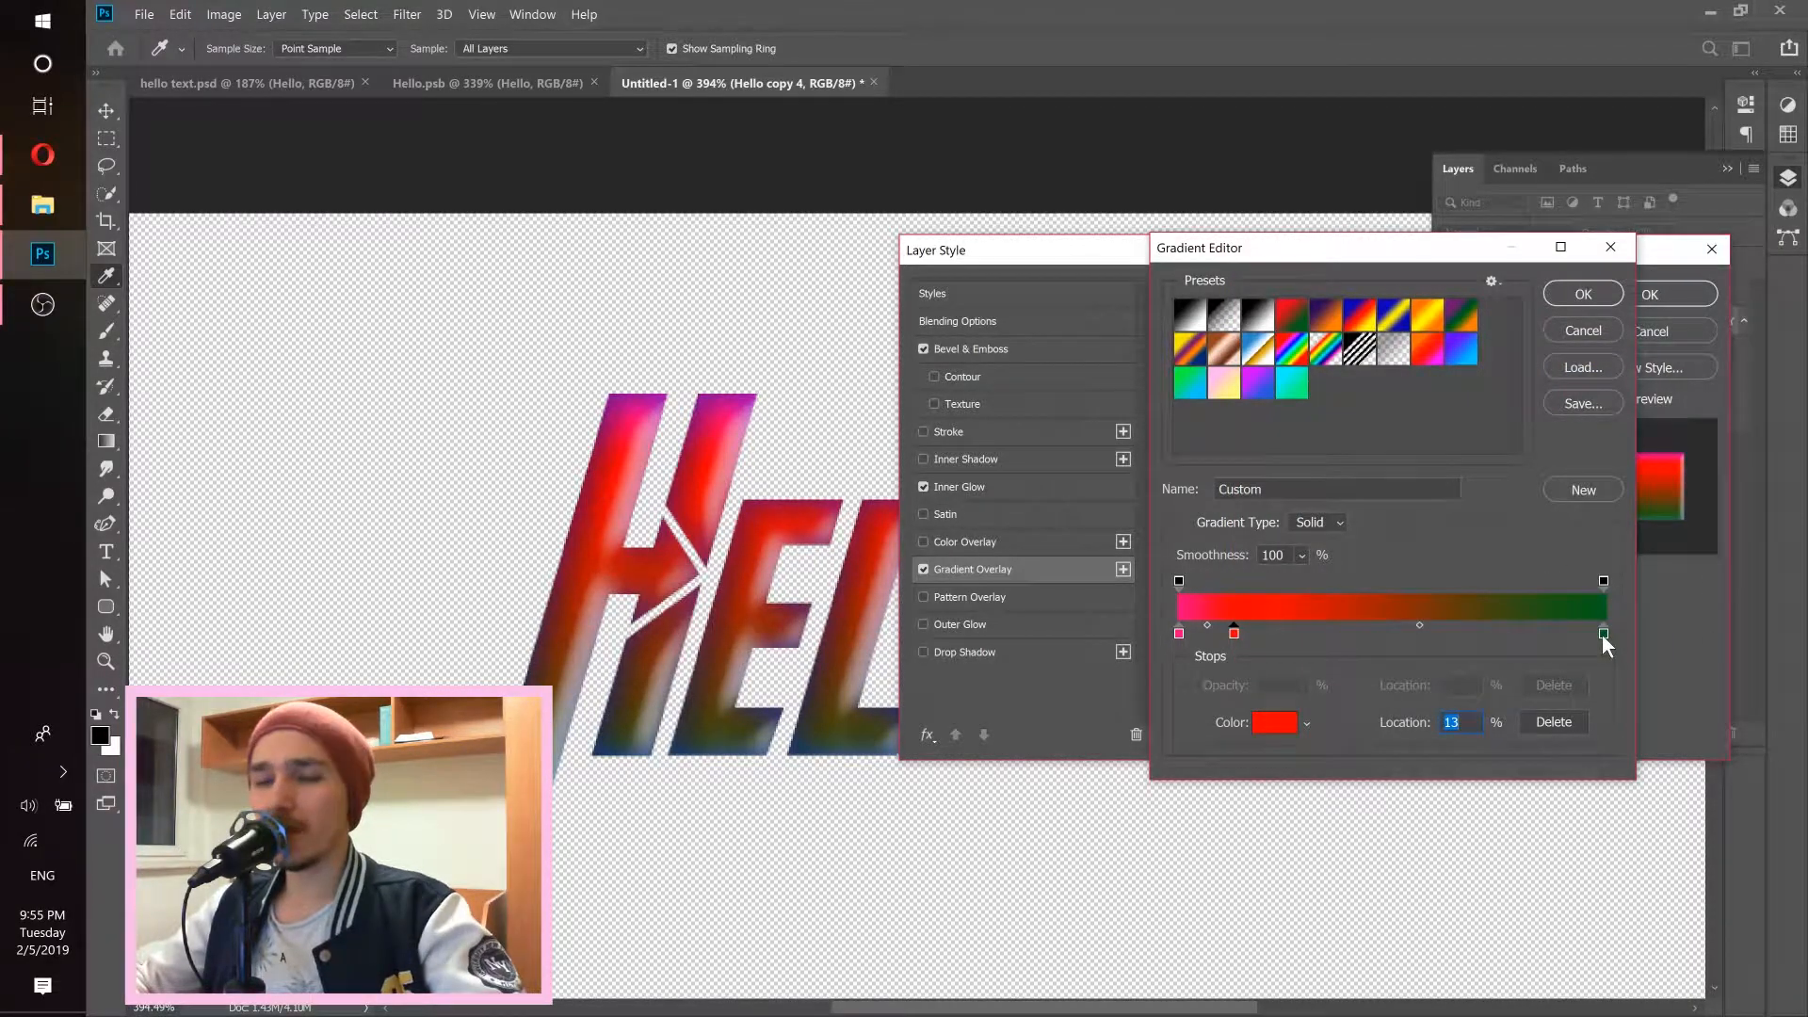
{"action": "left_click_drag", "start_coordinate": [1603, 633], "coordinate": [1606, 852]}
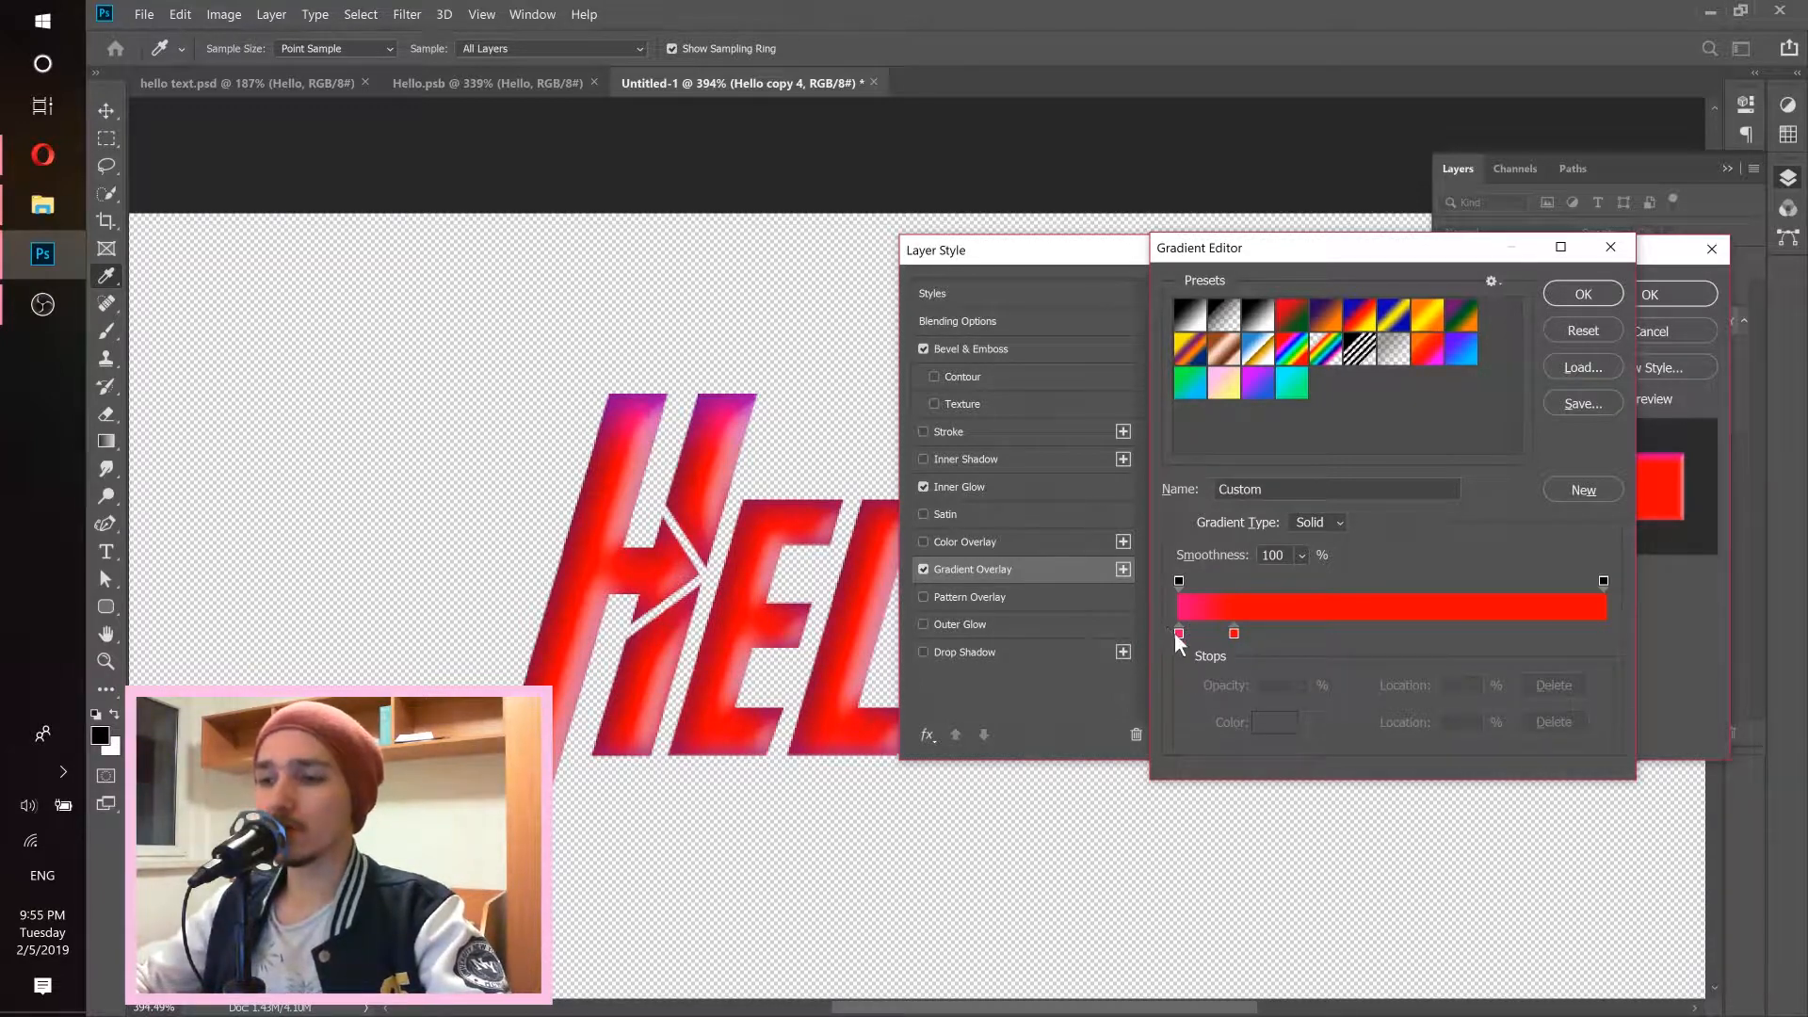
Duplicate the pink and red stops alternately along the gradient up to 92% to form stripes, and accept the gradient.
{"action": "left_click_drag", "start_coordinate": [1179, 633], "coordinate": [1281, 637]}
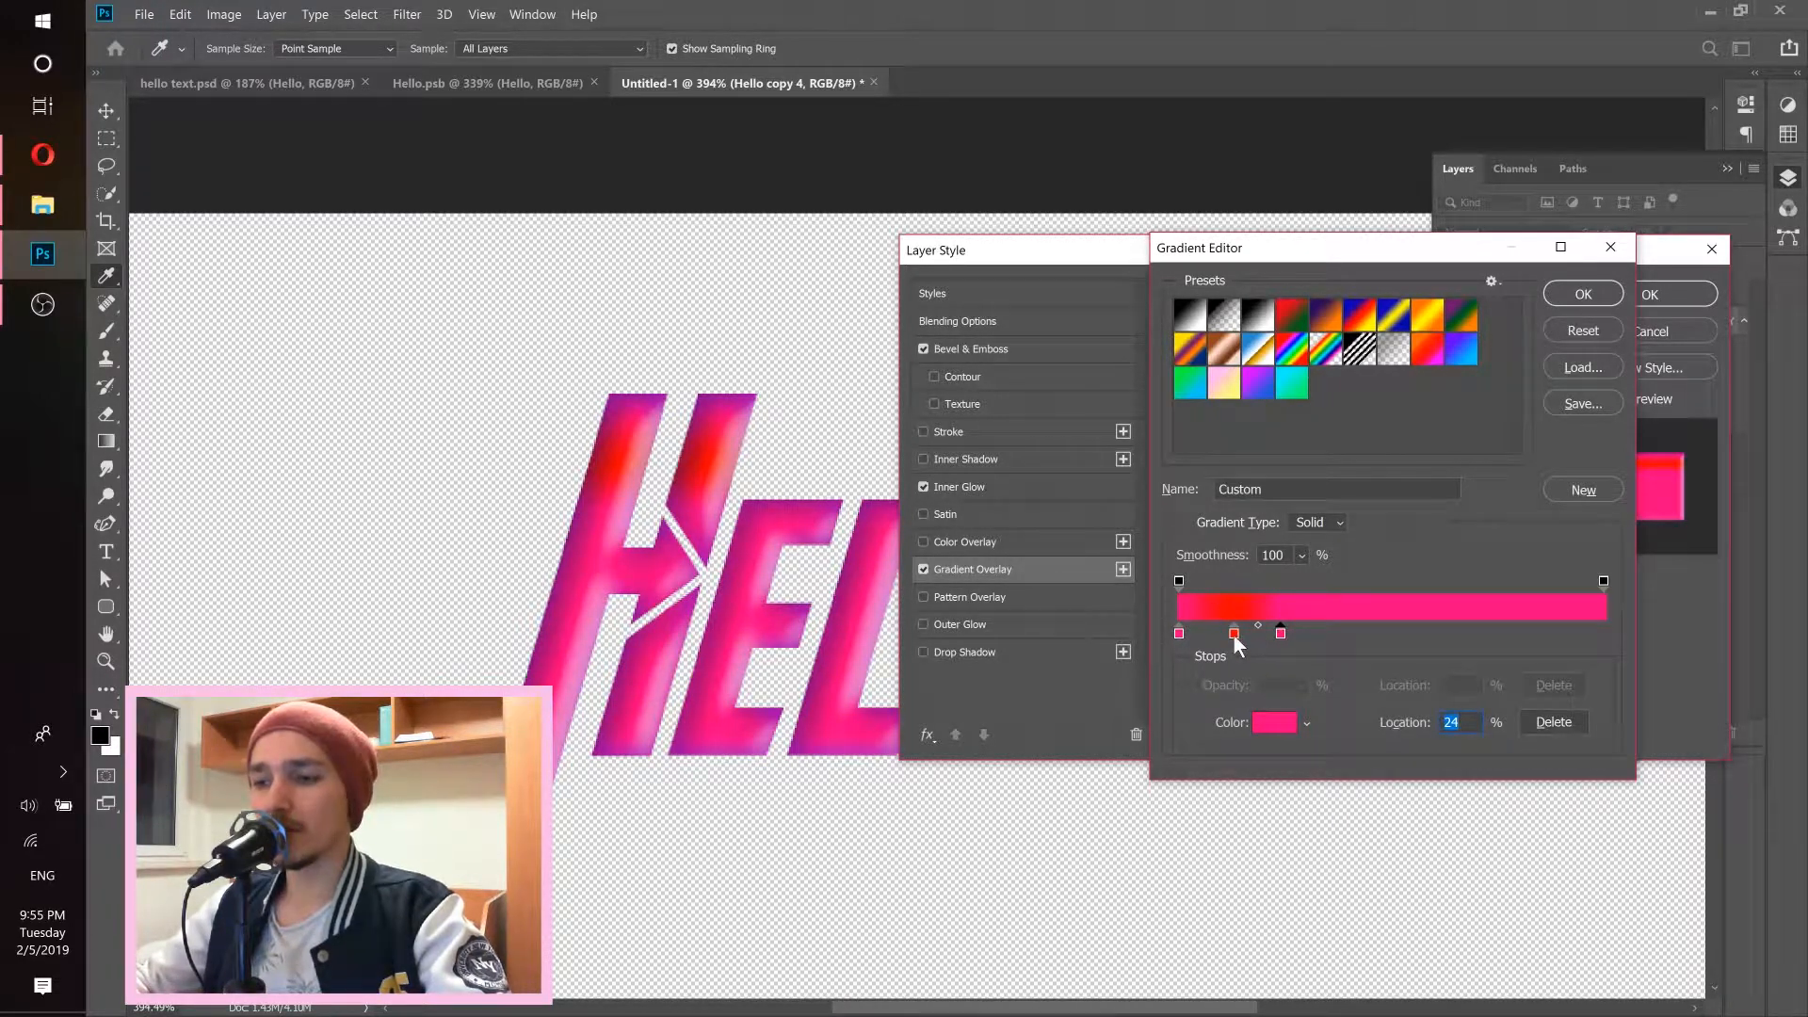
{"action": "left_click_drag", "start_coordinate": [1233, 634], "coordinate": [1324, 638]}
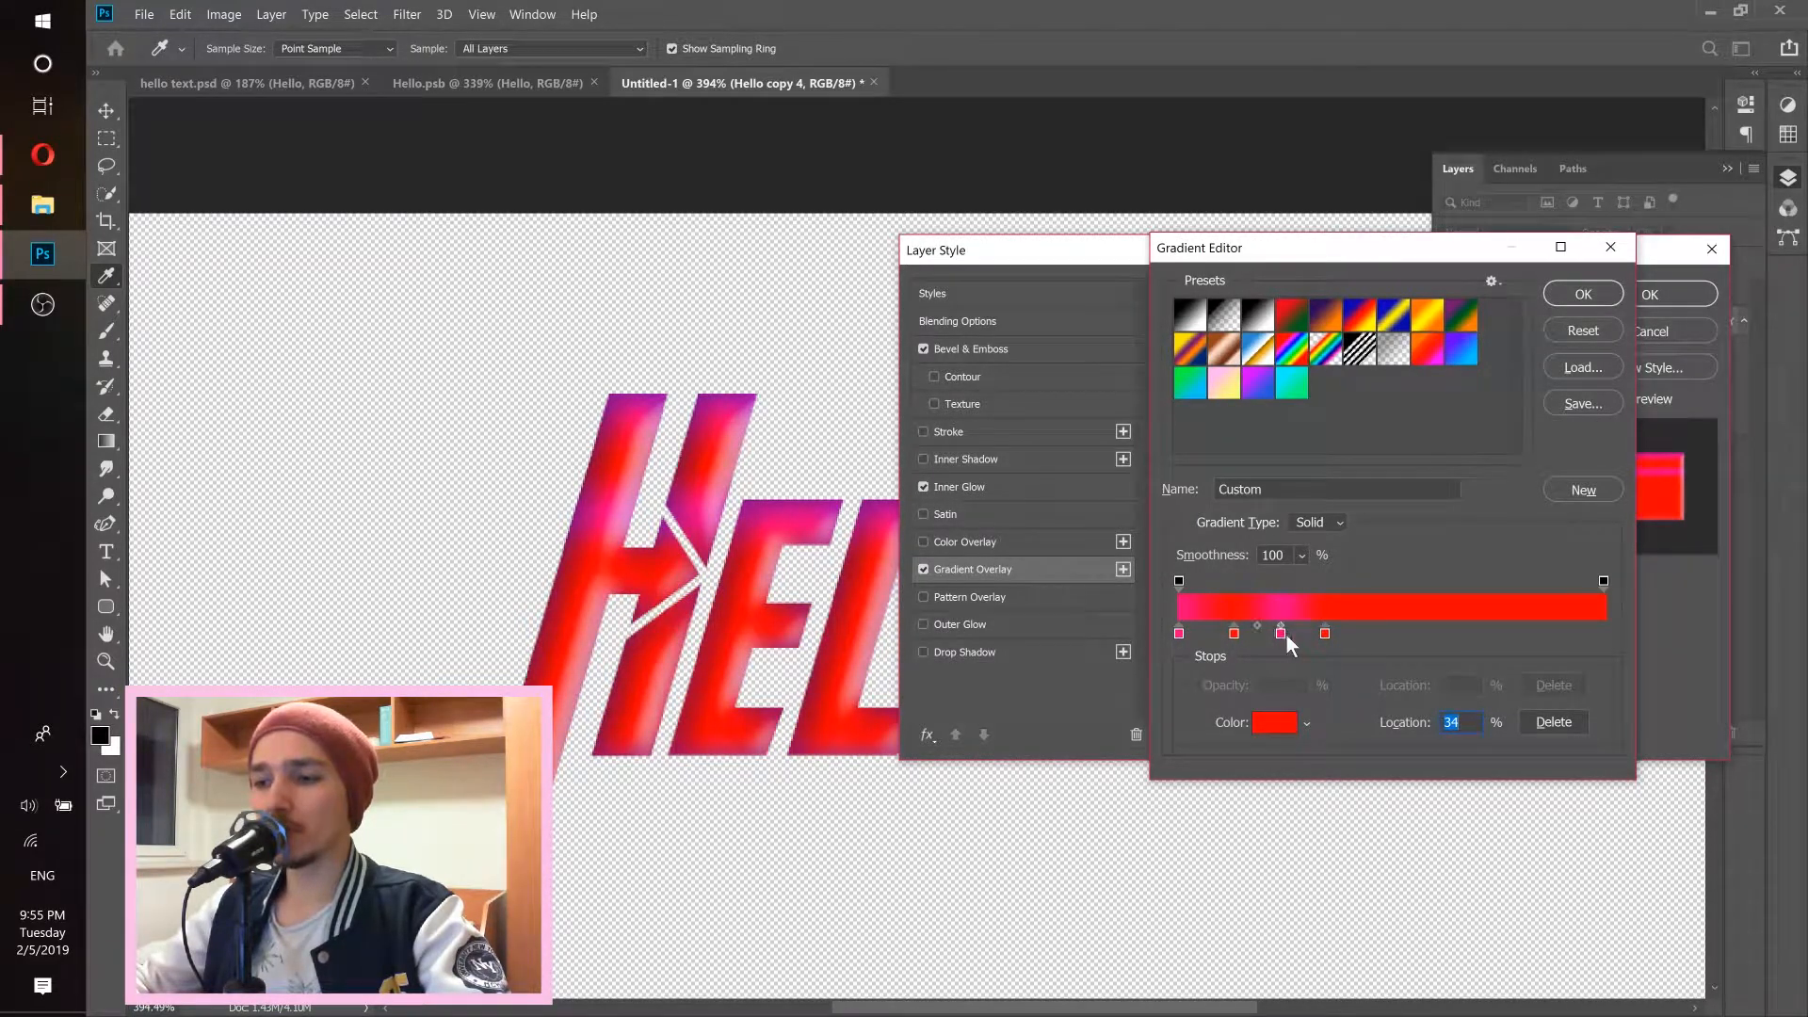
{"action": "left_click_drag", "start_coordinate": [1282, 635], "coordinate": [1570, 637]}
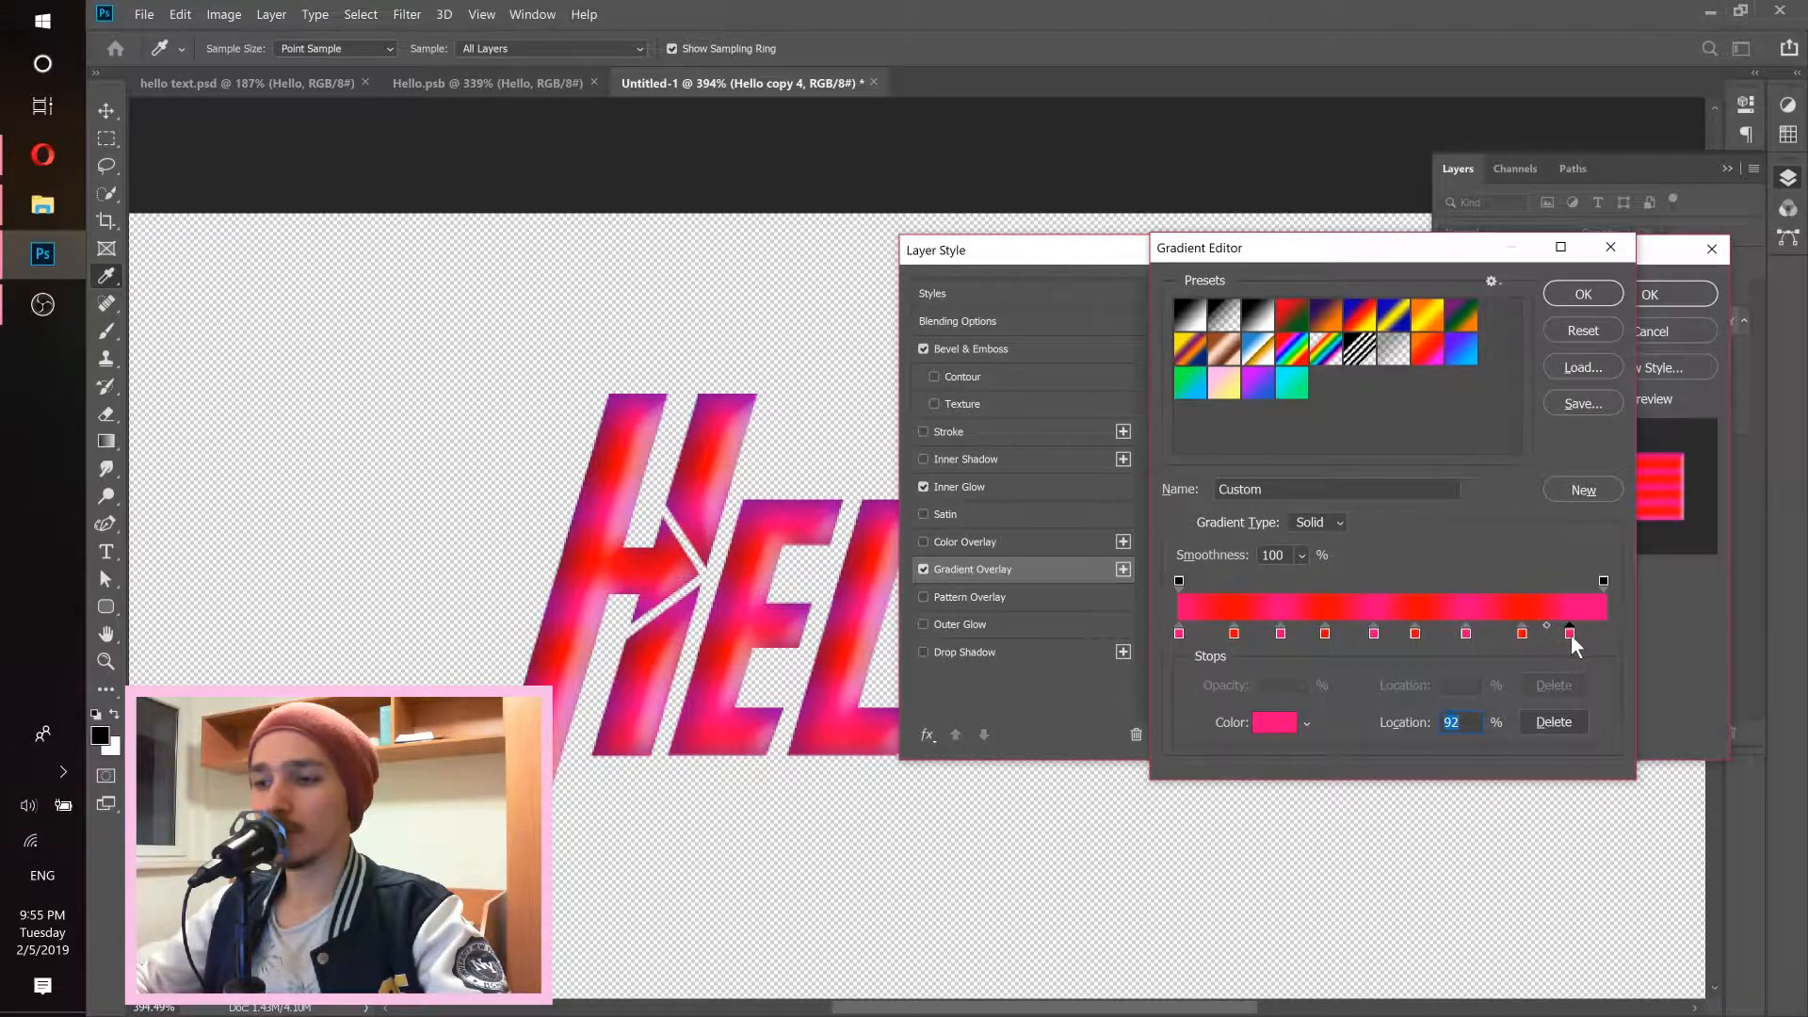
{"action": "left_click", "coordinate": [1582, 294]}
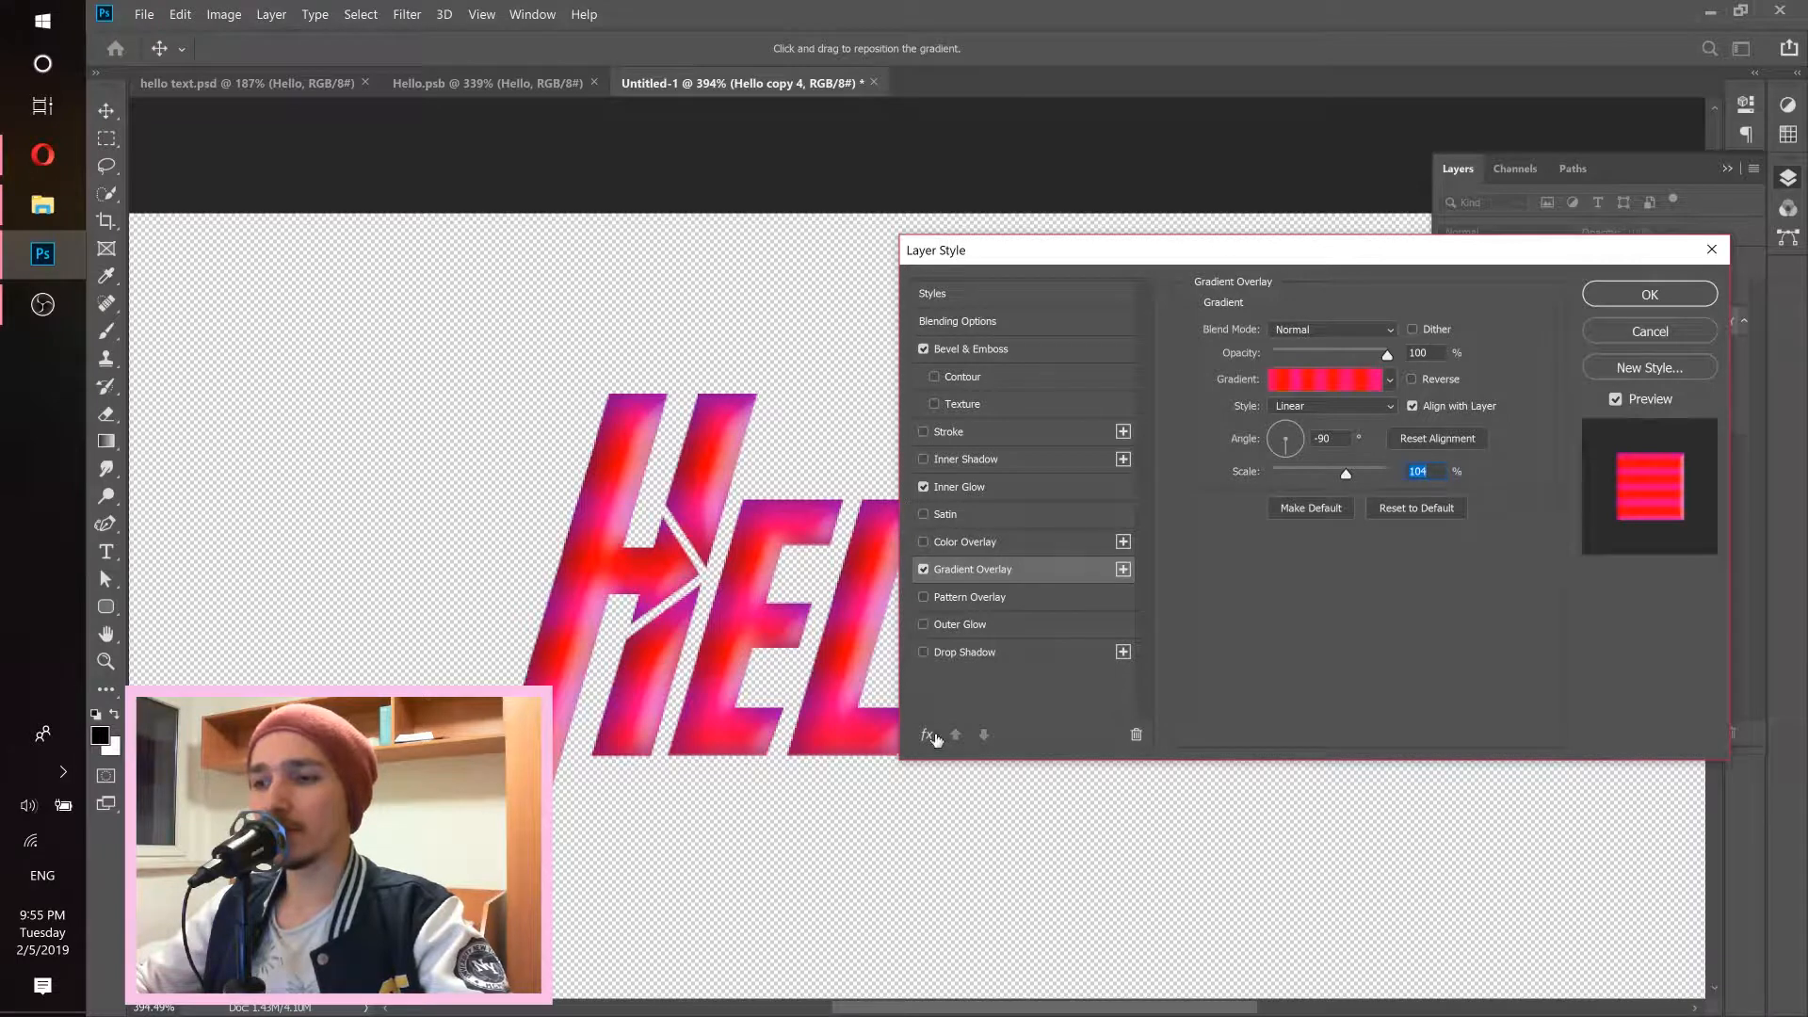
Set the gradient overlay's angle to -109° and scale to 55%, and apply the layer style.
{"action": "left_click_drag", "start_coordinate": [1182, 250], "coordinate": [1302, 206]}
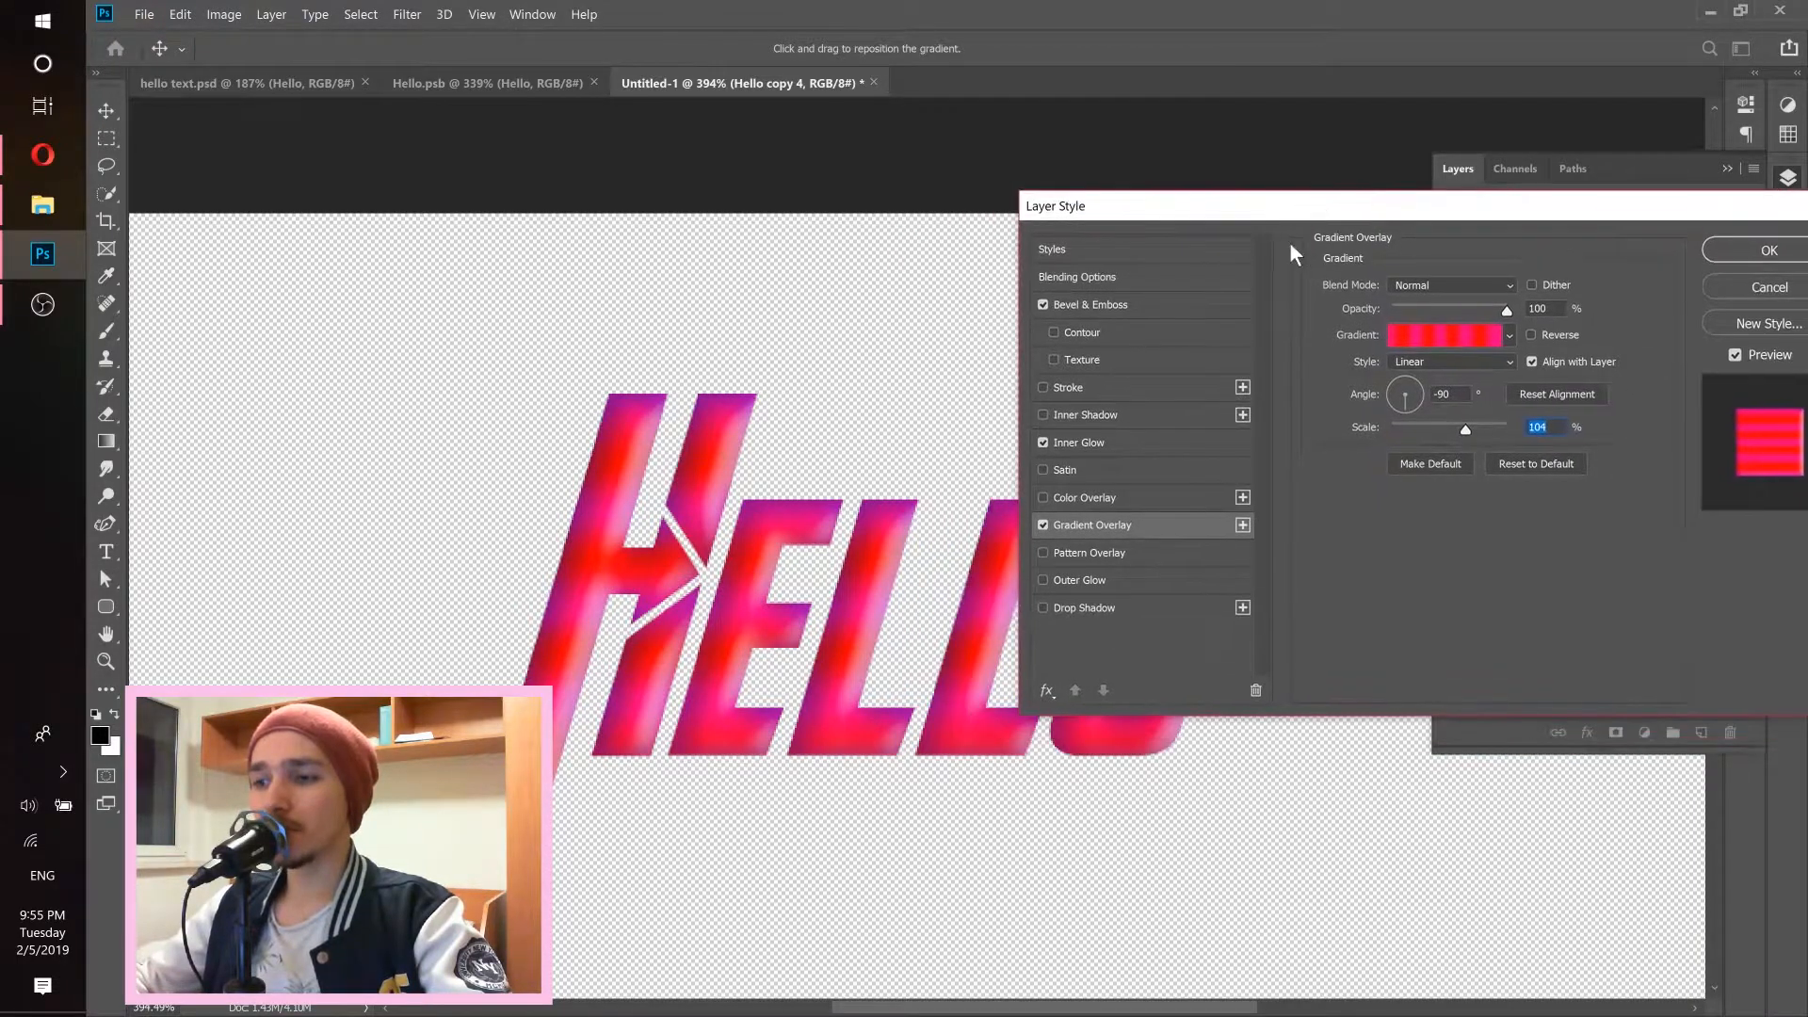
{"action": "left_click_drag", "start_coordinate": [1404, 394], "coordinate": [1389, 393]}
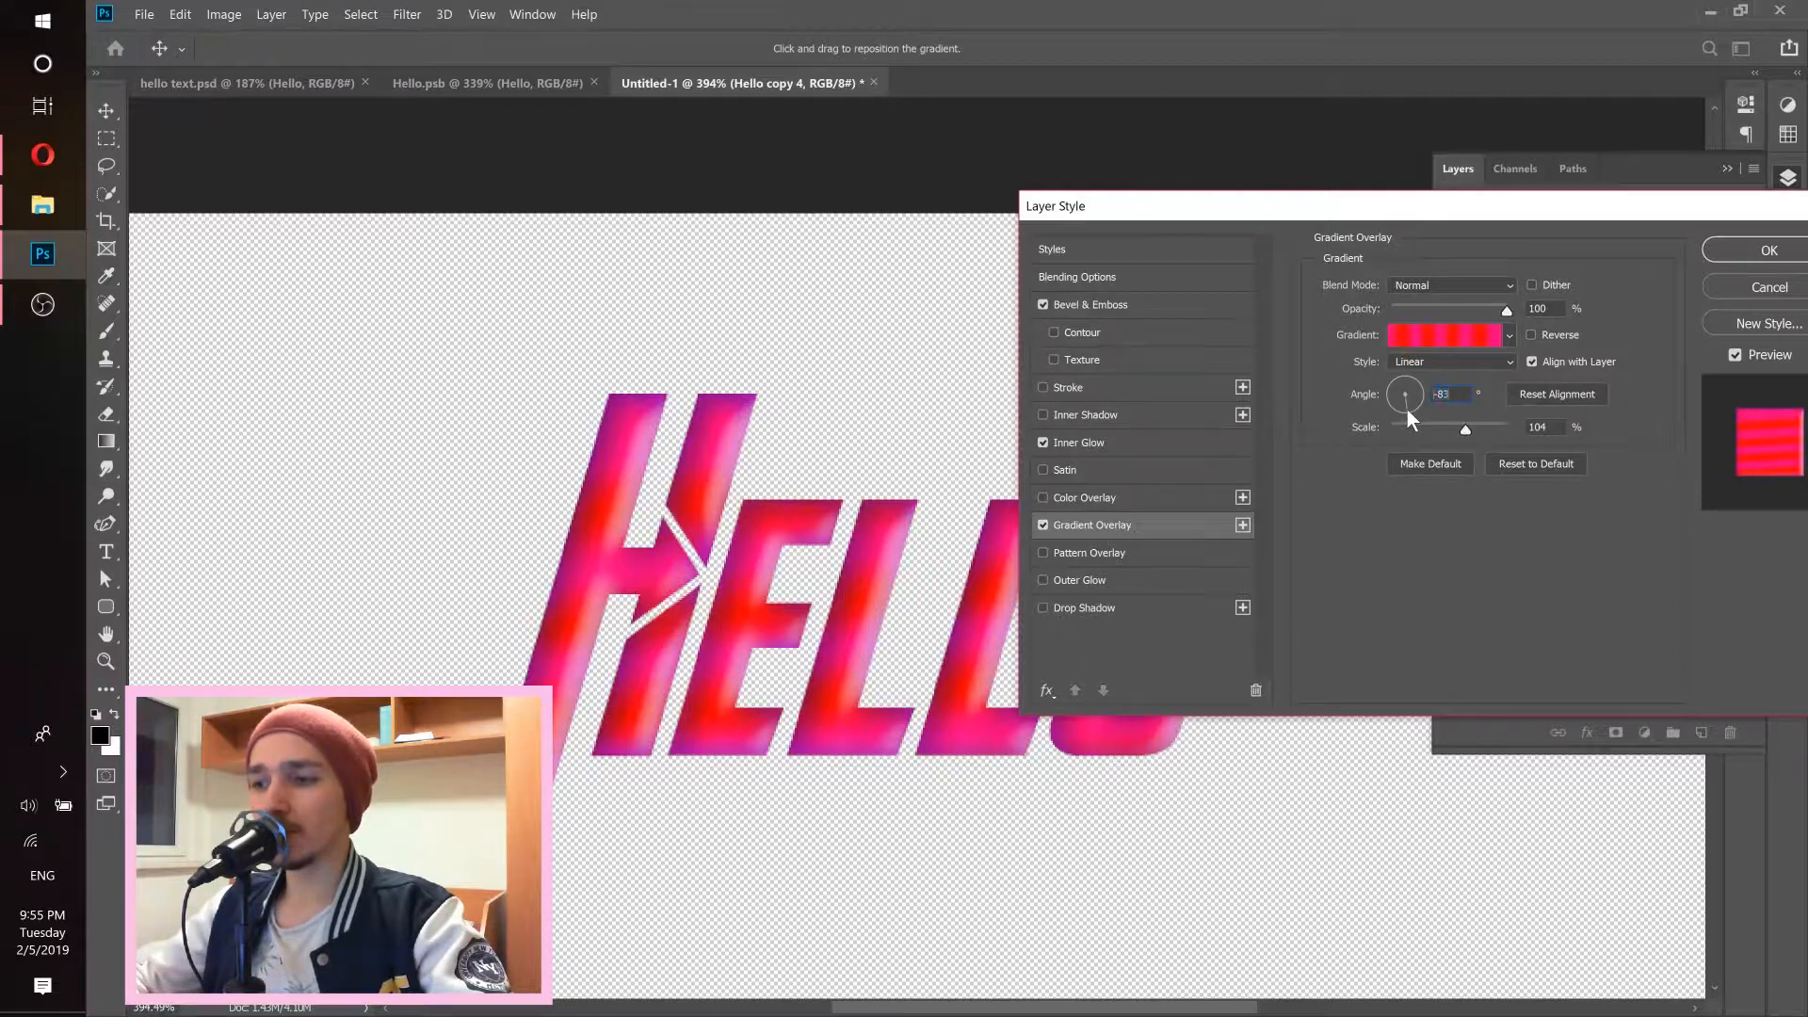
{"action": "left_click_drag", "start_coordinate": [1401, 399], "coordinate": [1408, 405]}
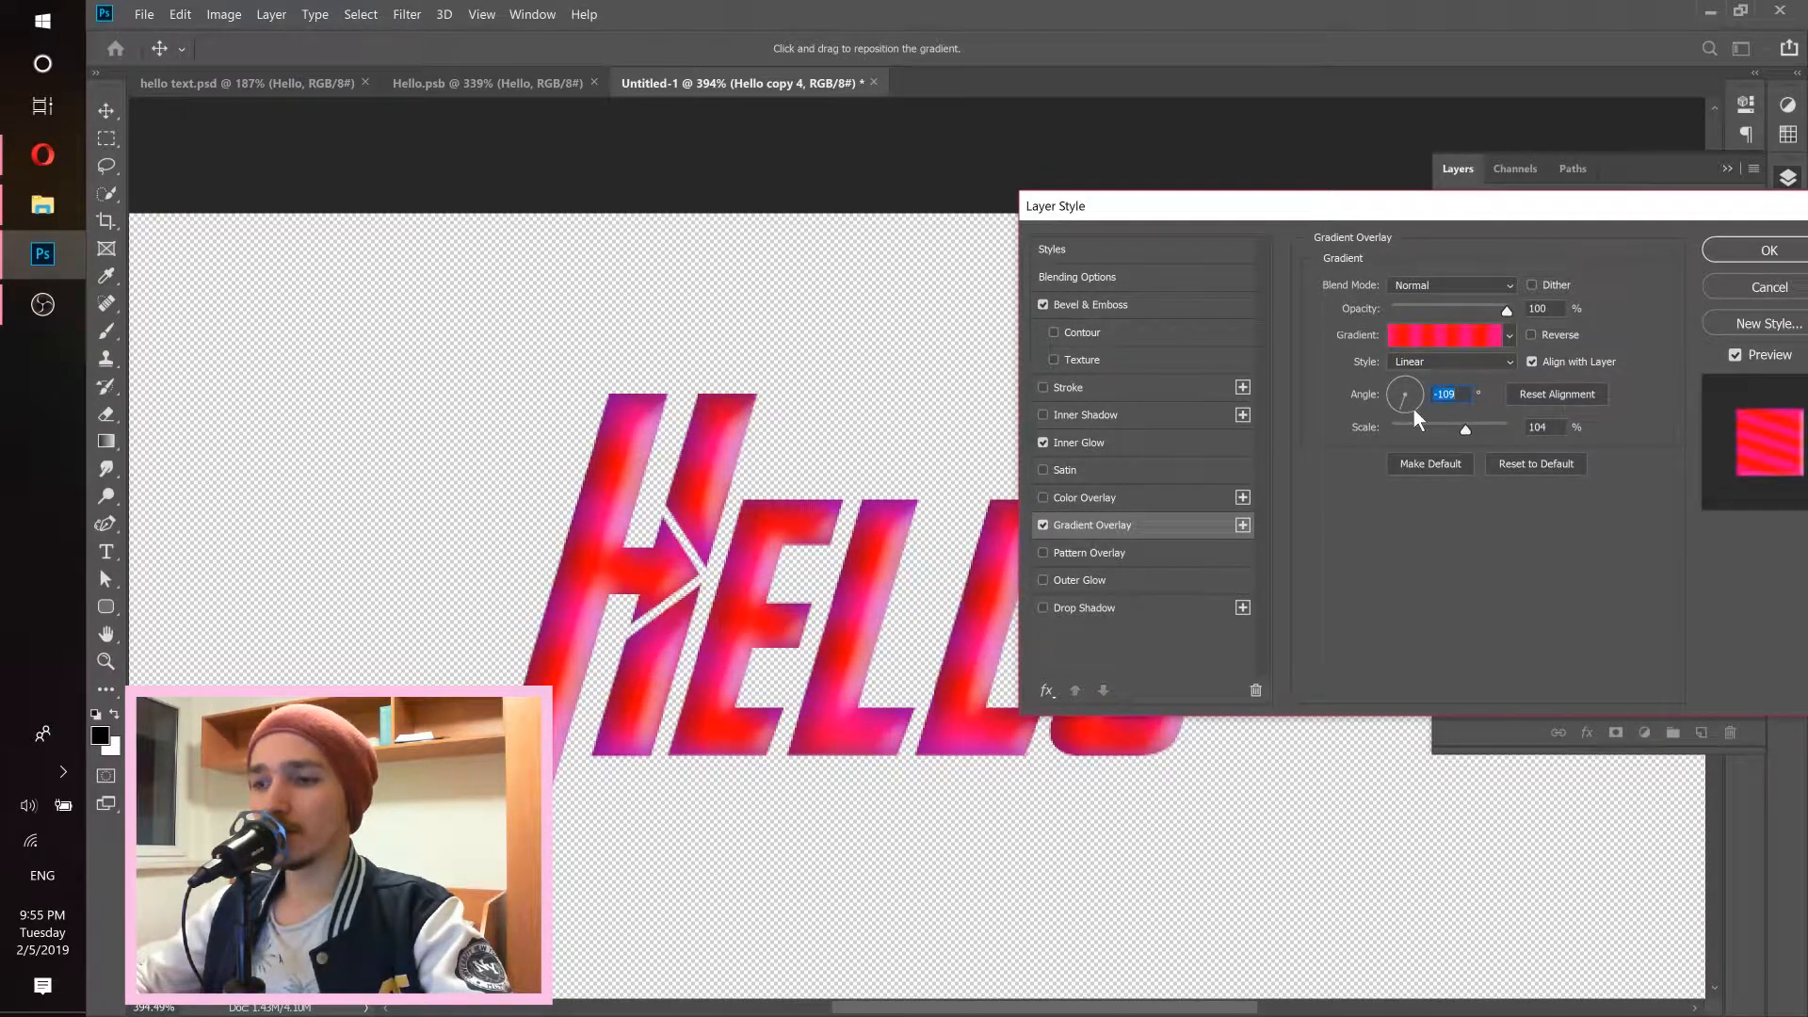
{"action": "left_click_drag", "start_coordinate": [1415, 205], "coordinate": [1346, 190]}
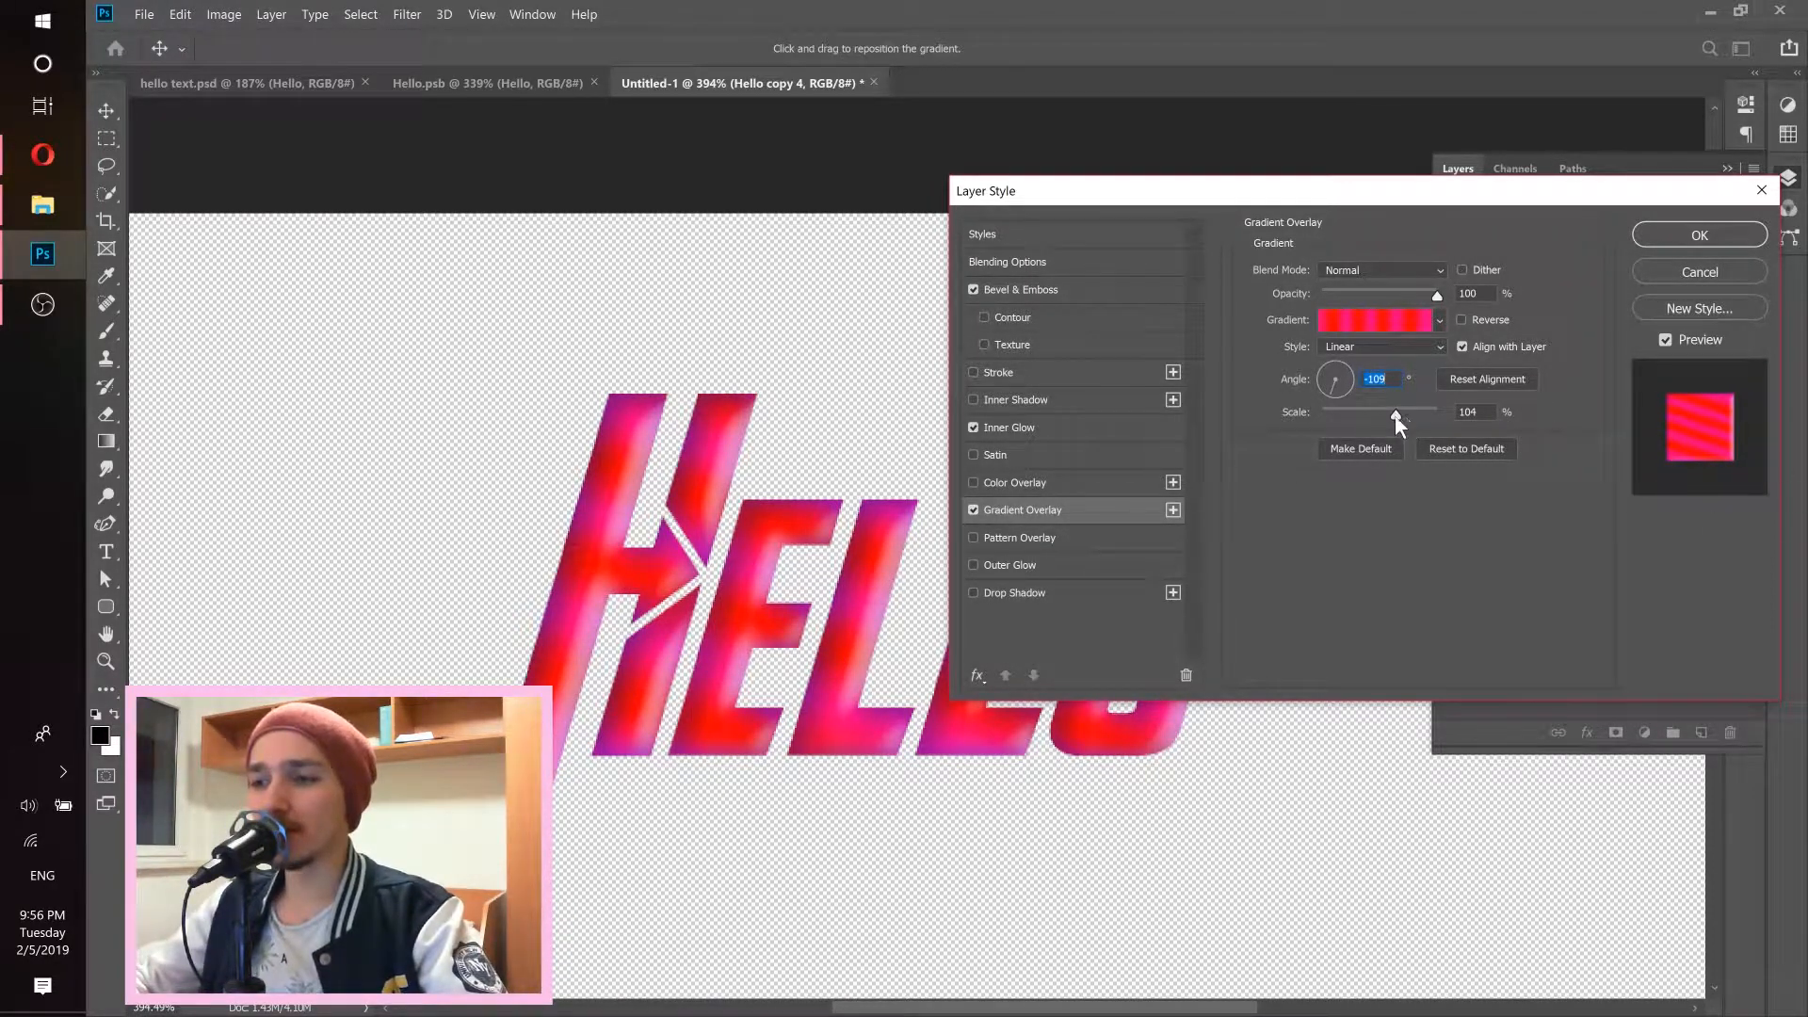
{"action": "left_click_drag", "start_coordinate": [1396, 415], "coordinate": [1354, 422]}
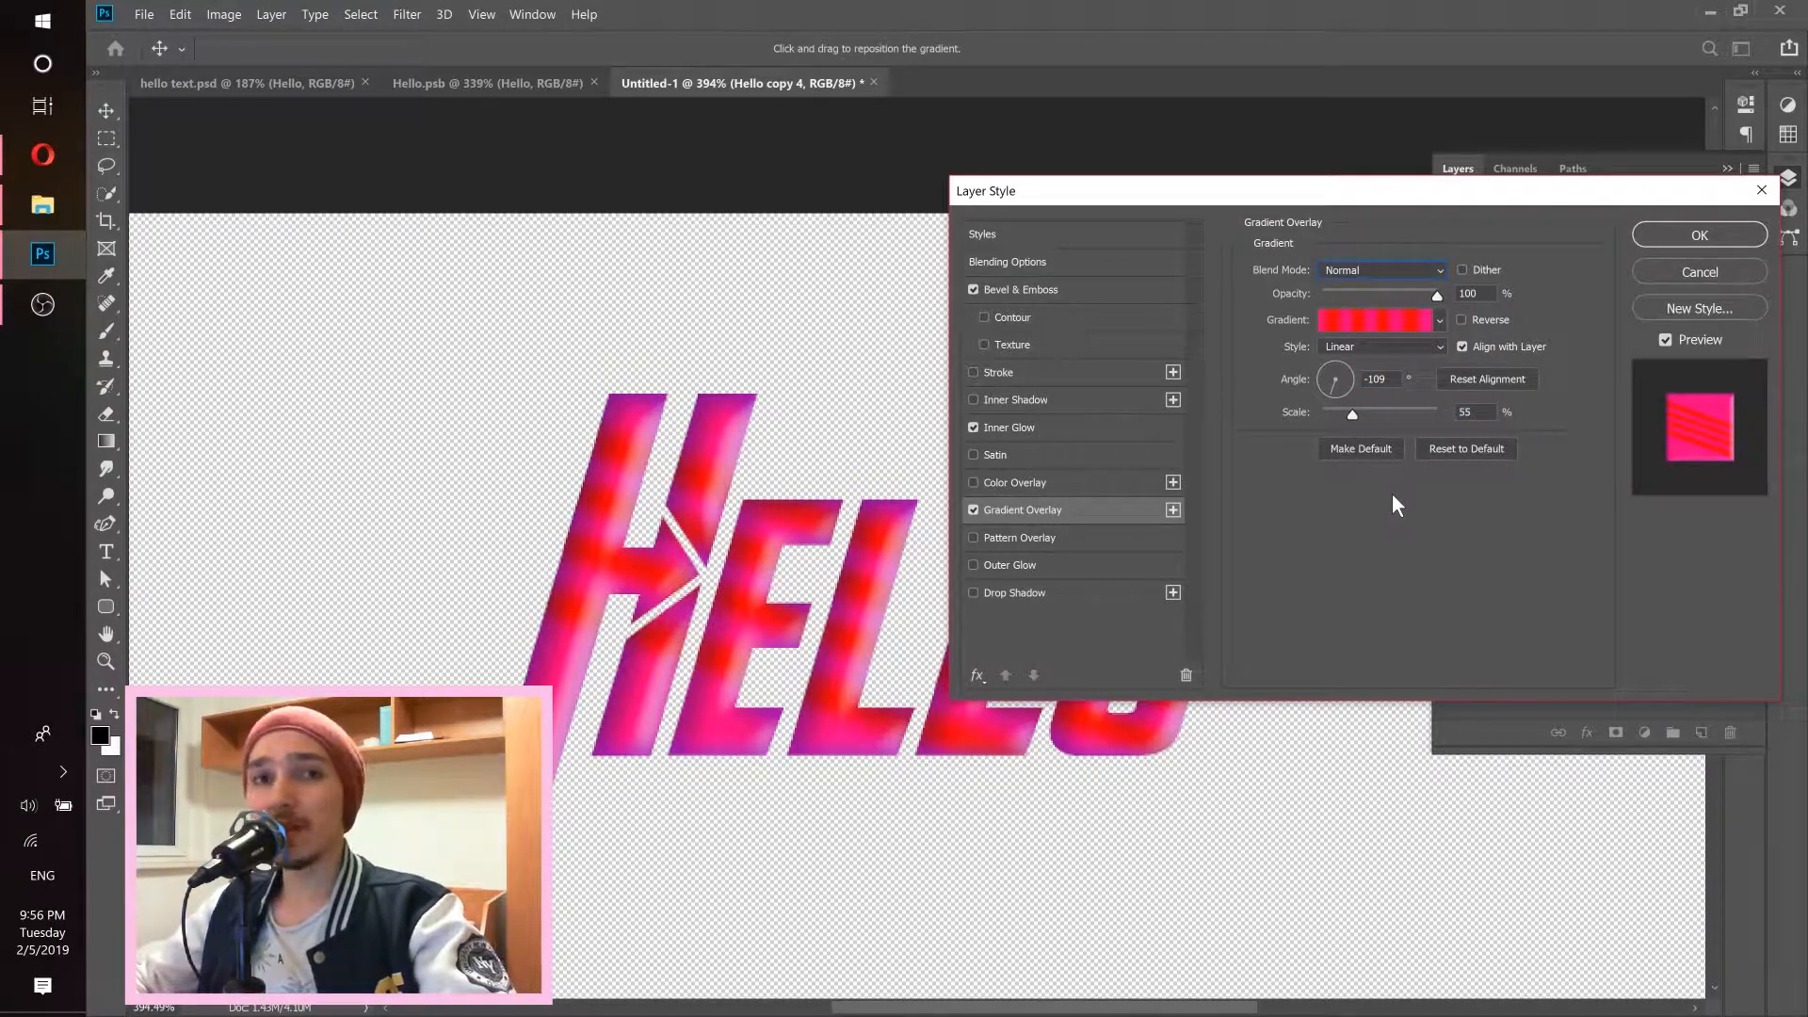
{"action": "left_click", "coordinate": [1693, 243]}
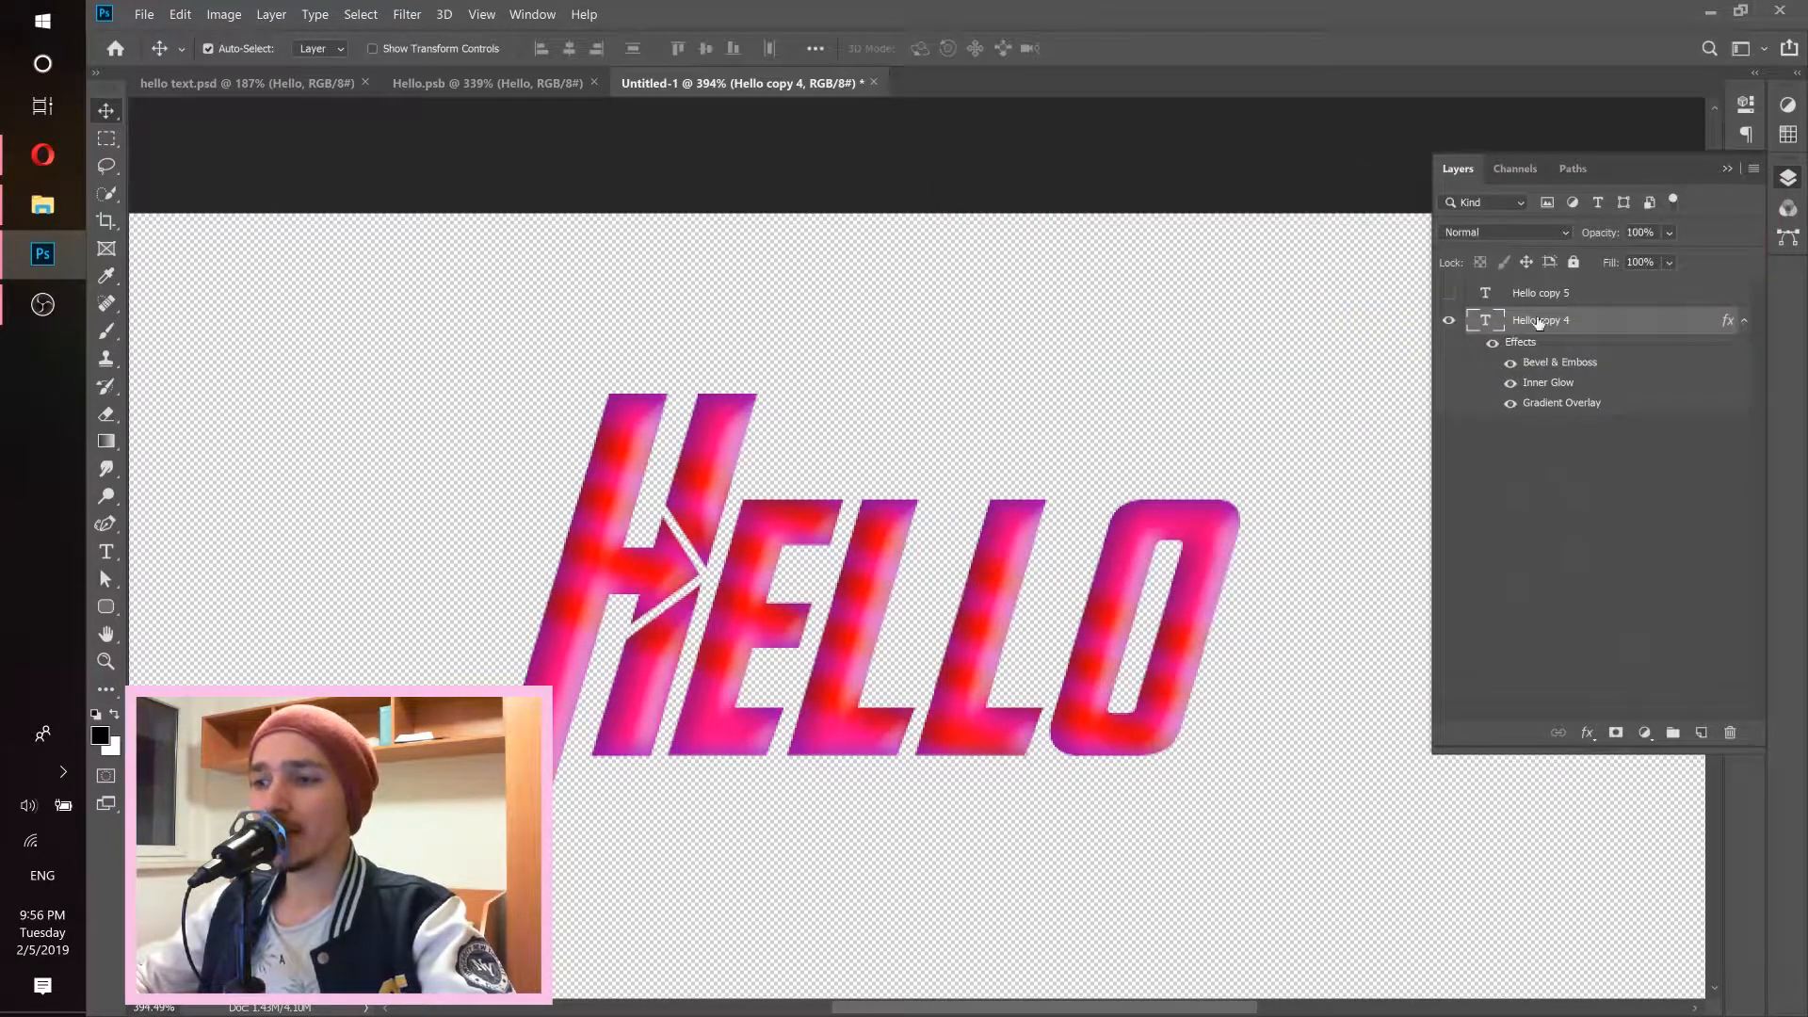
Duplicate the striped Hello copy 4 text layer three times, shifting each copy slightly up and to the left.
{"action": "left_click", "coordinate": [1463, 297]}
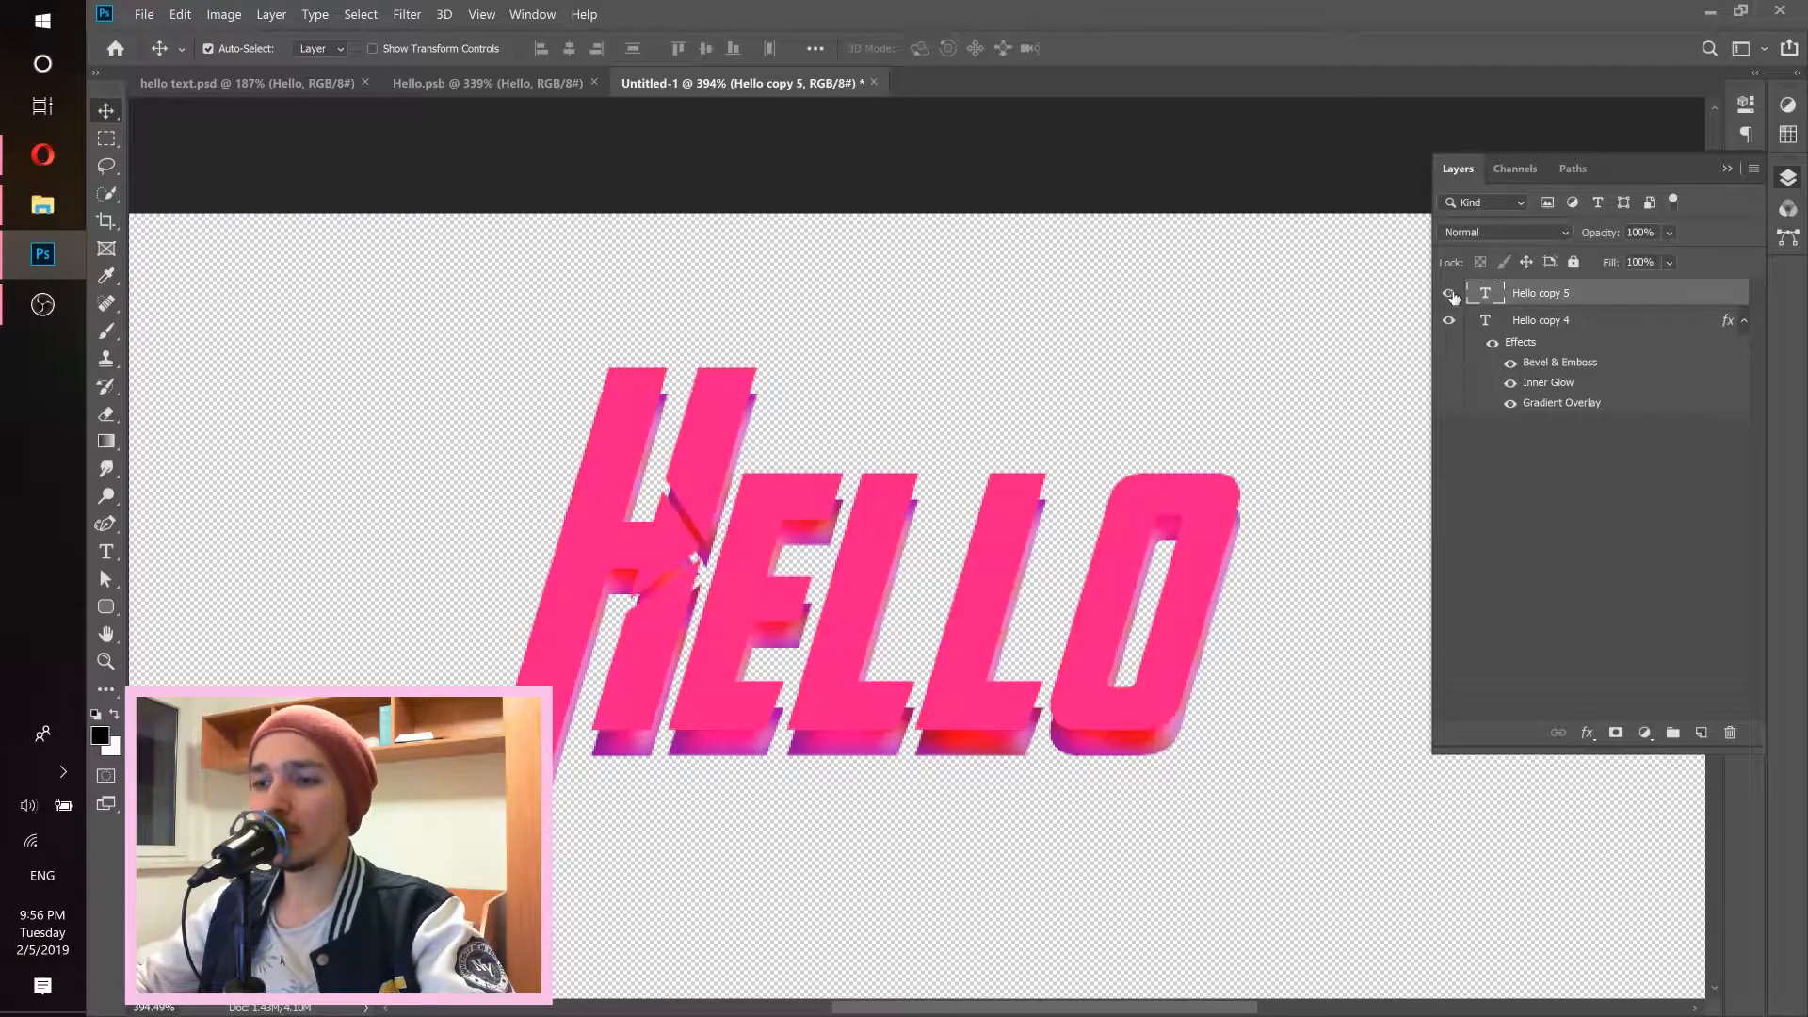
{"action": "left_click", "coordinate": [1451, 295]}
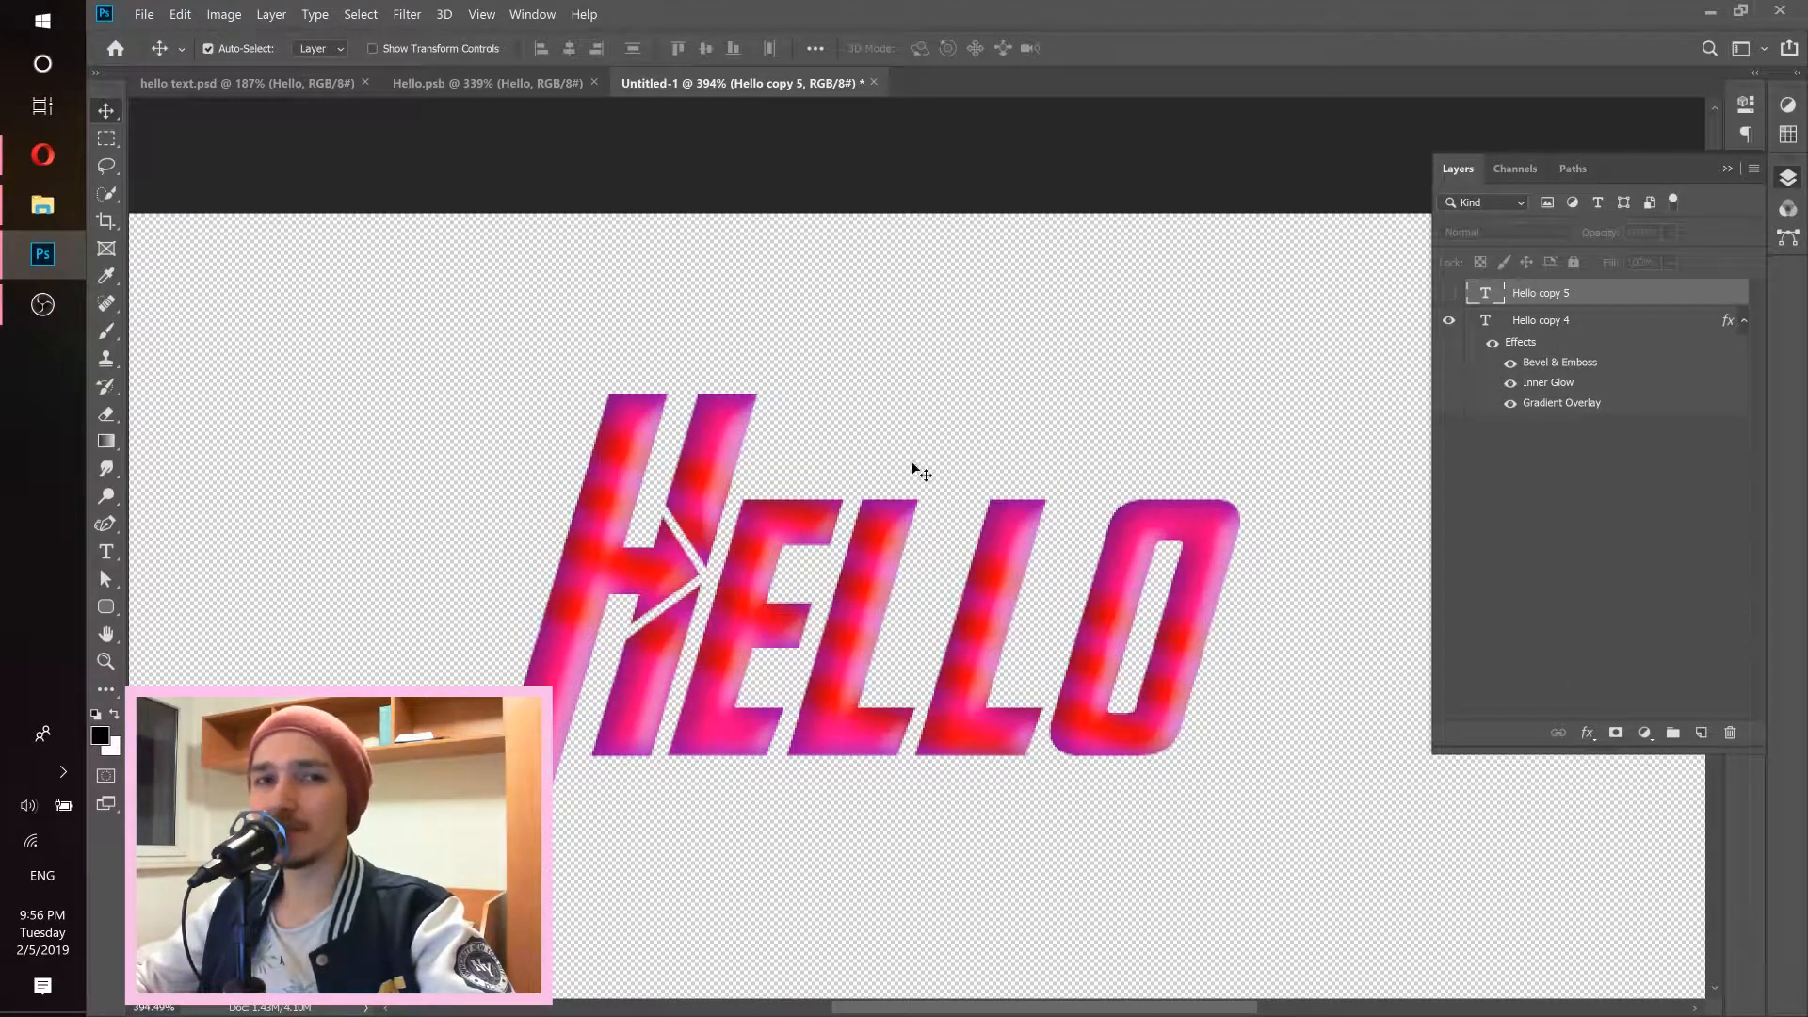
{"action": "left_click", "coordinate": [1550, 323]}
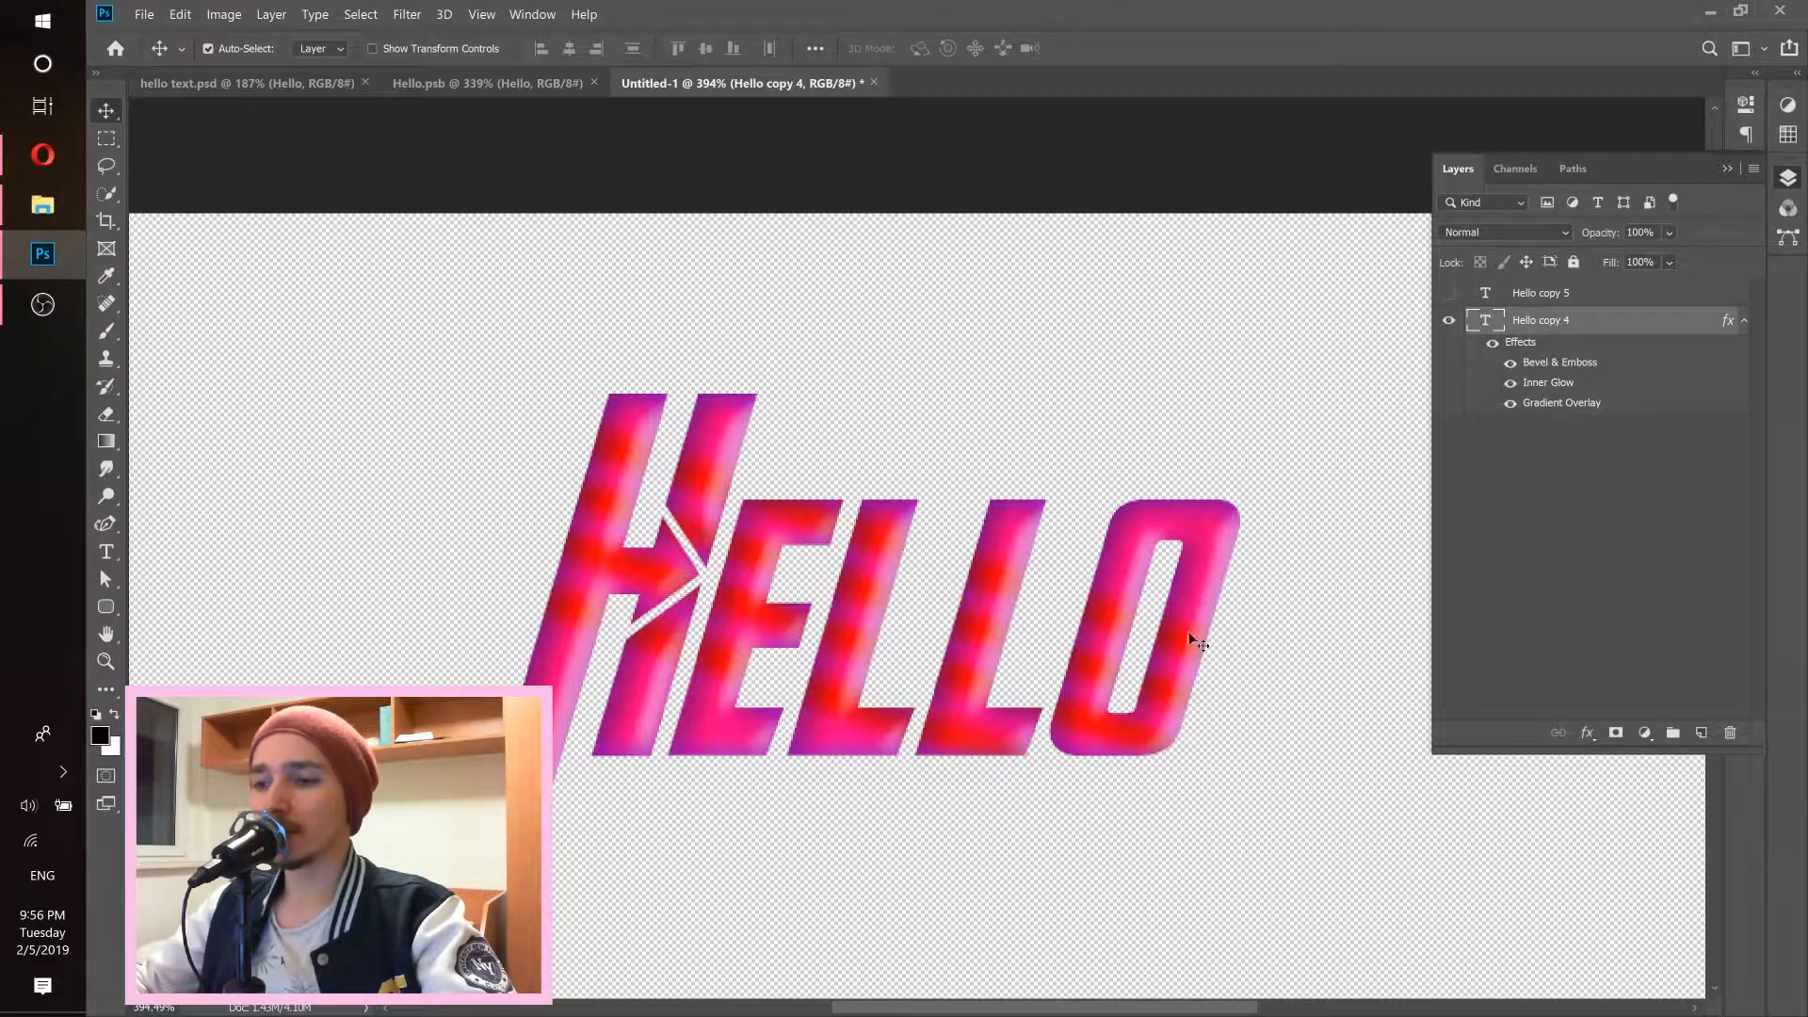
{"action": "left_click_drag", "start_coordinate": [1097, 556], "coordinate": [852, 468]}
{"action": "scroll", "coordinate": [985, 464], "scroll_direction": "up", "scroll_amount": 5}
{"action": "key", "text": "ctrl+j"}
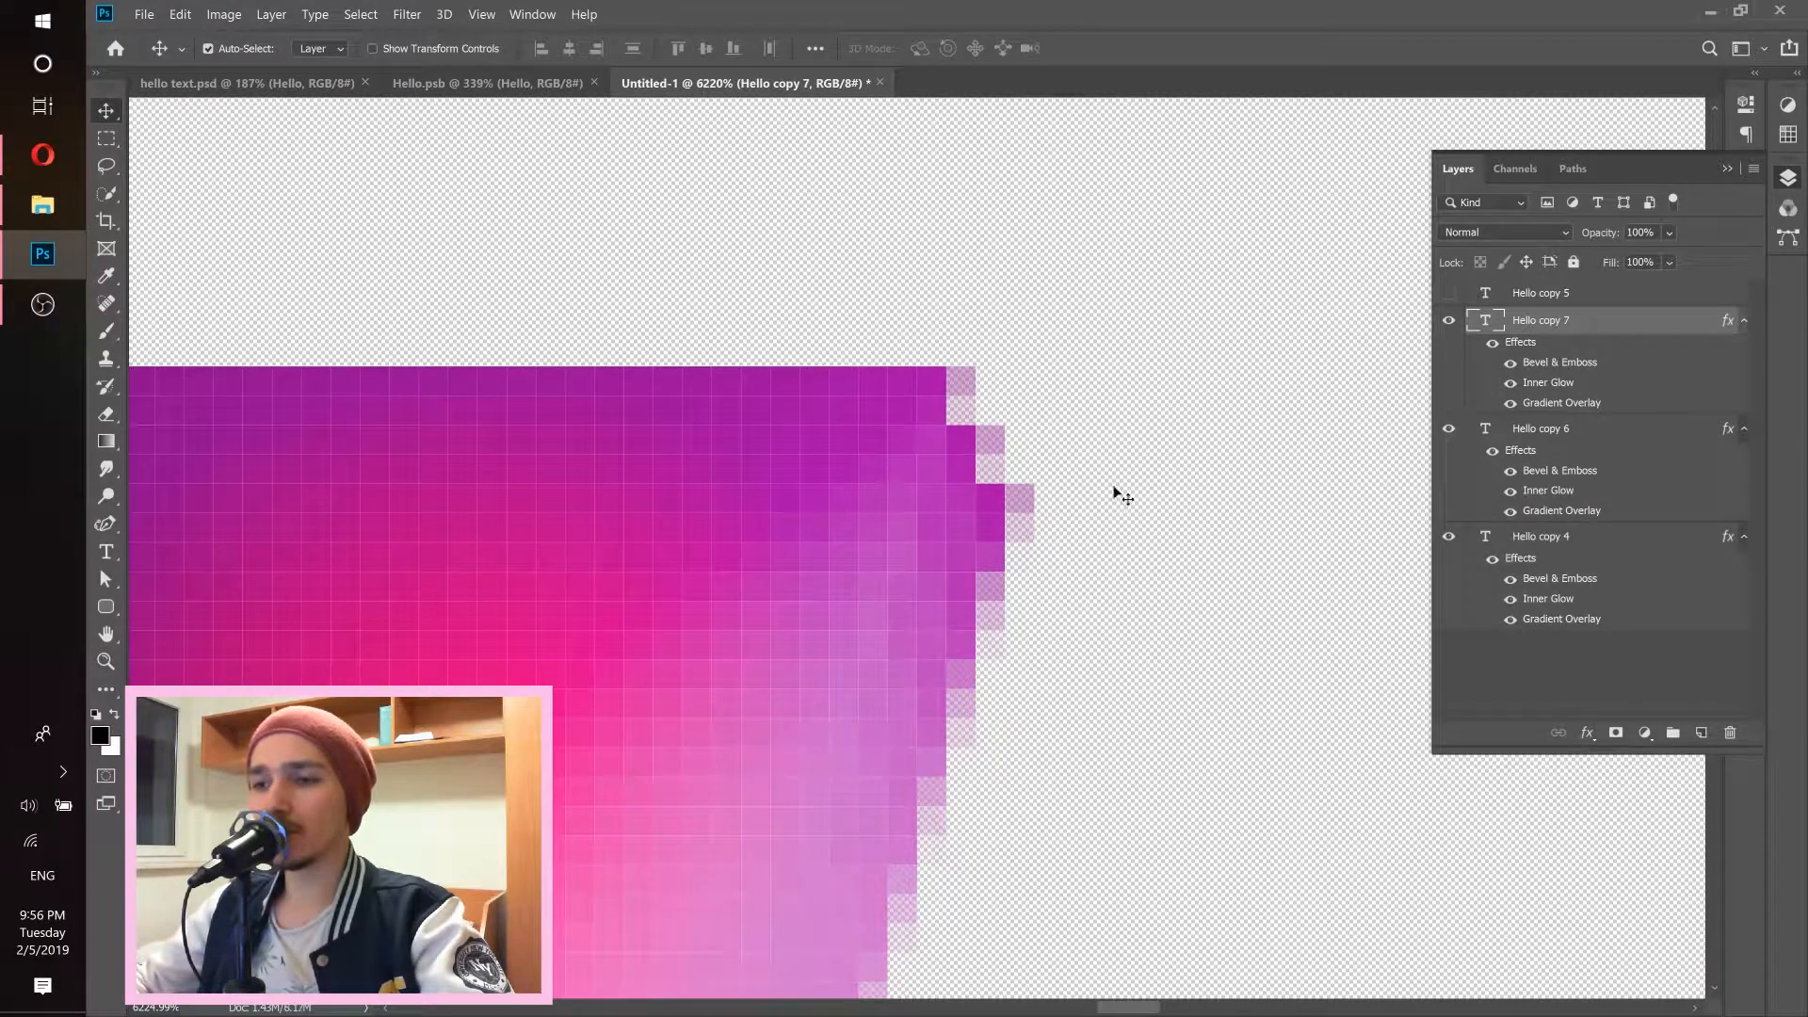
{"action": "left_click_drag", "start_coordinate": [696, 380], "coordinate": [1074, 548]}
{"action": "key", "text": "ctrl+j"}
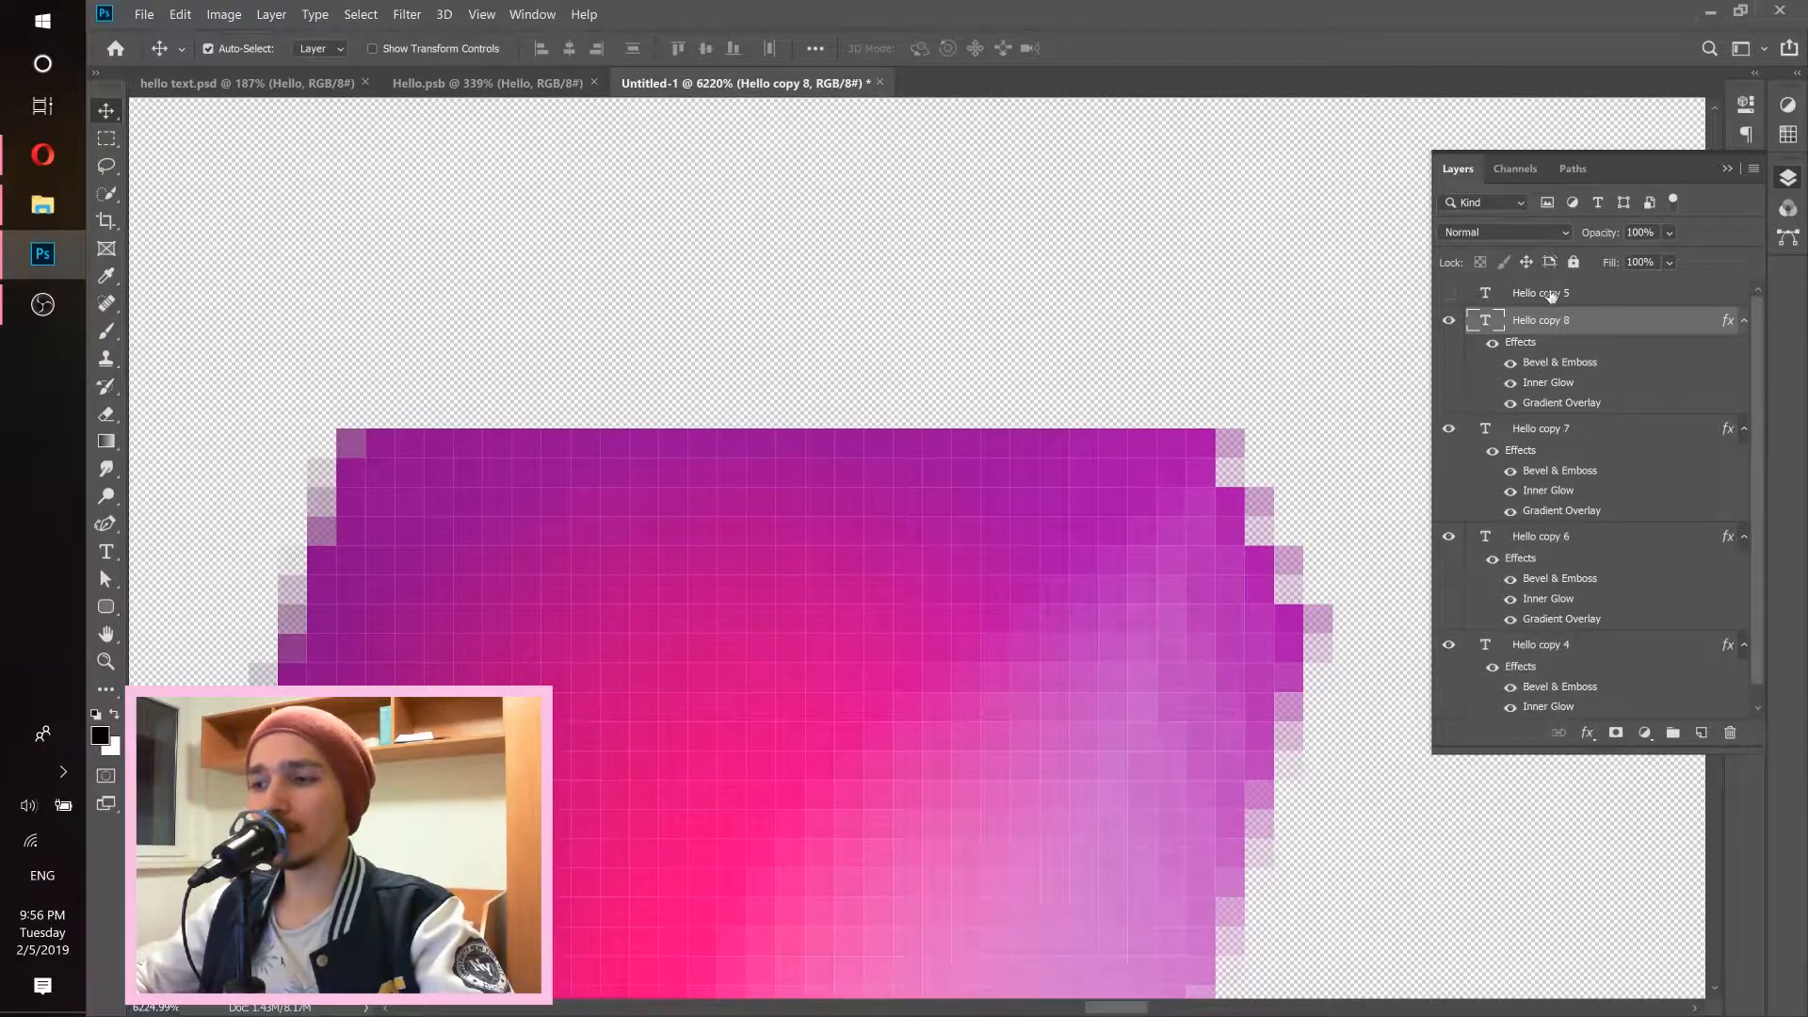
Add two more duplicates of the striped text, each offset slightly up and left to deepen the extrusion.
{"action": "left_click_drag", "start_coordinate": [1244, 478], "coordinate": [1142, 504]}
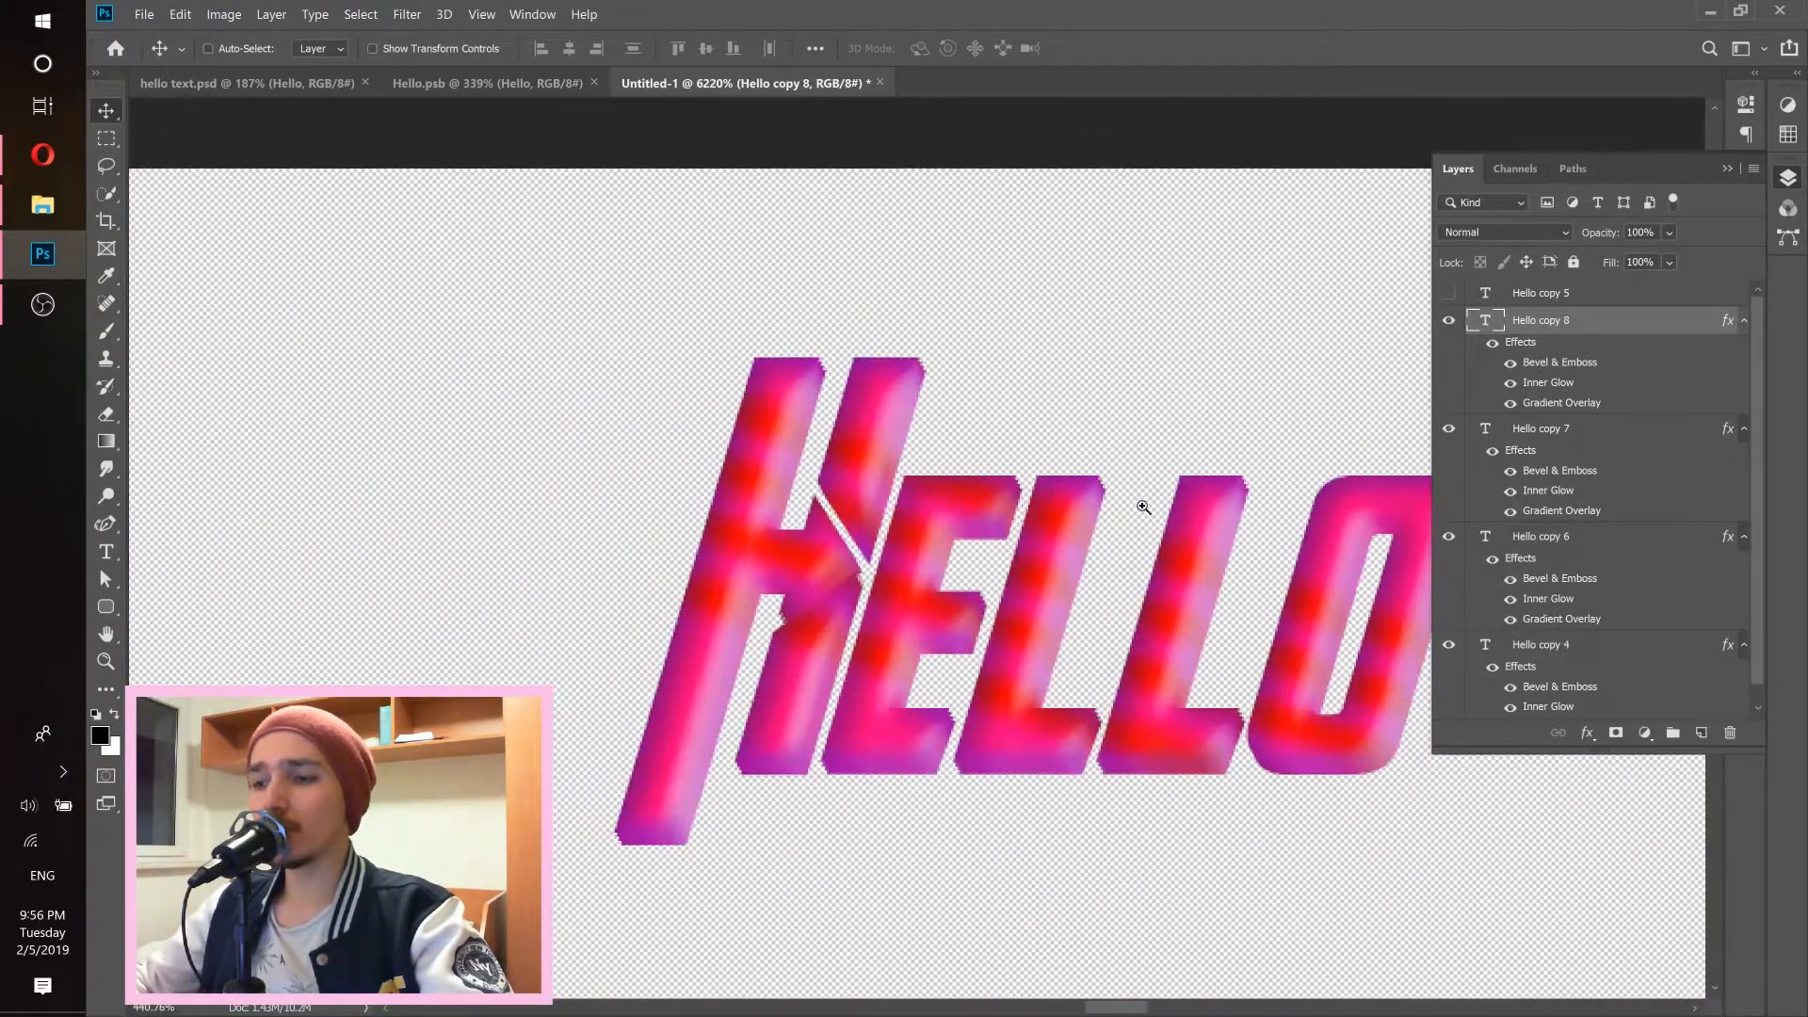
{"action": "left_click_drag", "start_coordinate": [1315, 625], "coordinate": [1089, 606]}
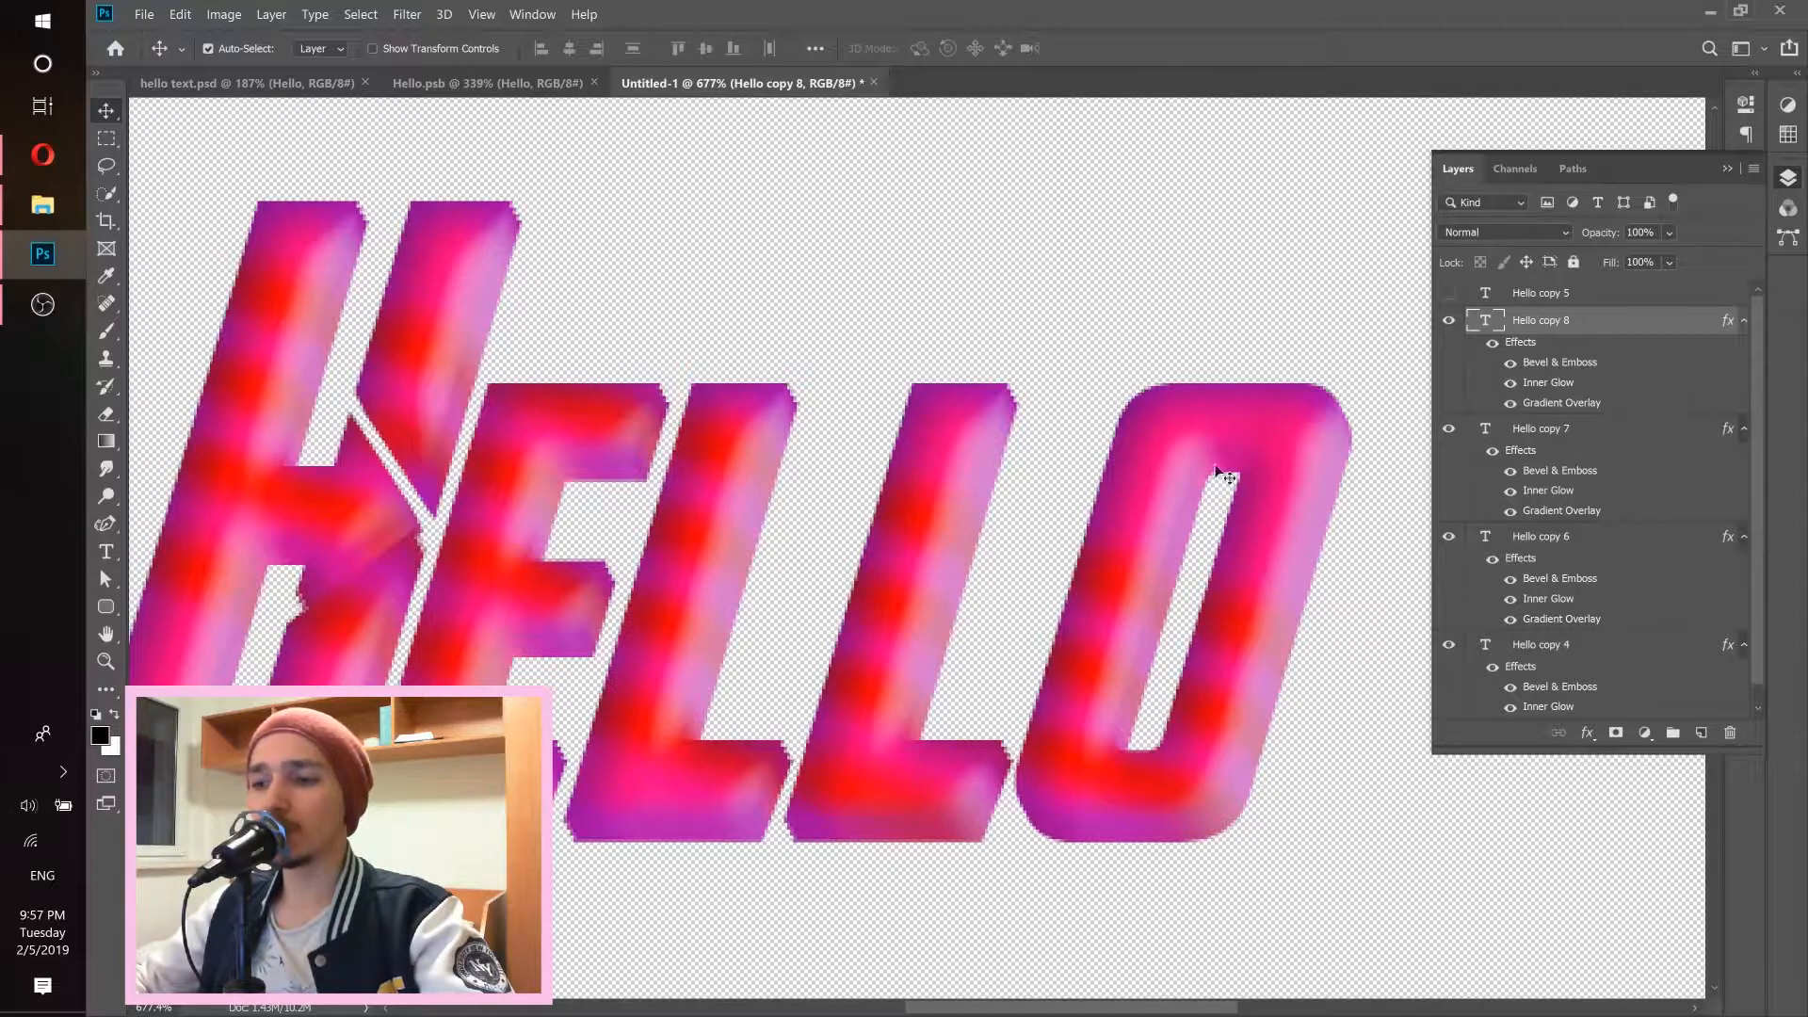
{"action": "left_click_drag", "start_coordinate": [985, 398], "coordinate": [1060, 395]}
{"action": "left_click", "coordinate": [1061, 395]}
{"action": "left_click_drag", "start_coordinate": [973, 614], "coordinate": [961, 590]}
{"action": "mouse_move", "coordinate": [1126, 613]}
{"action": "left_mouse_down"}
{"action": "mouse_move", "coordinate": [1000, 604]}
{"action": "mouse_move", "coordinate": [1121, 603]}
{"action": "left_mouse_up"}
{"action": "left_click_drag", "start_coordinate": [859, 578], "coordinate": [833, 541]}
{"action": "left_click_drag", "start_coordinate": [1069, 584], "coordinate": [972, 586]}
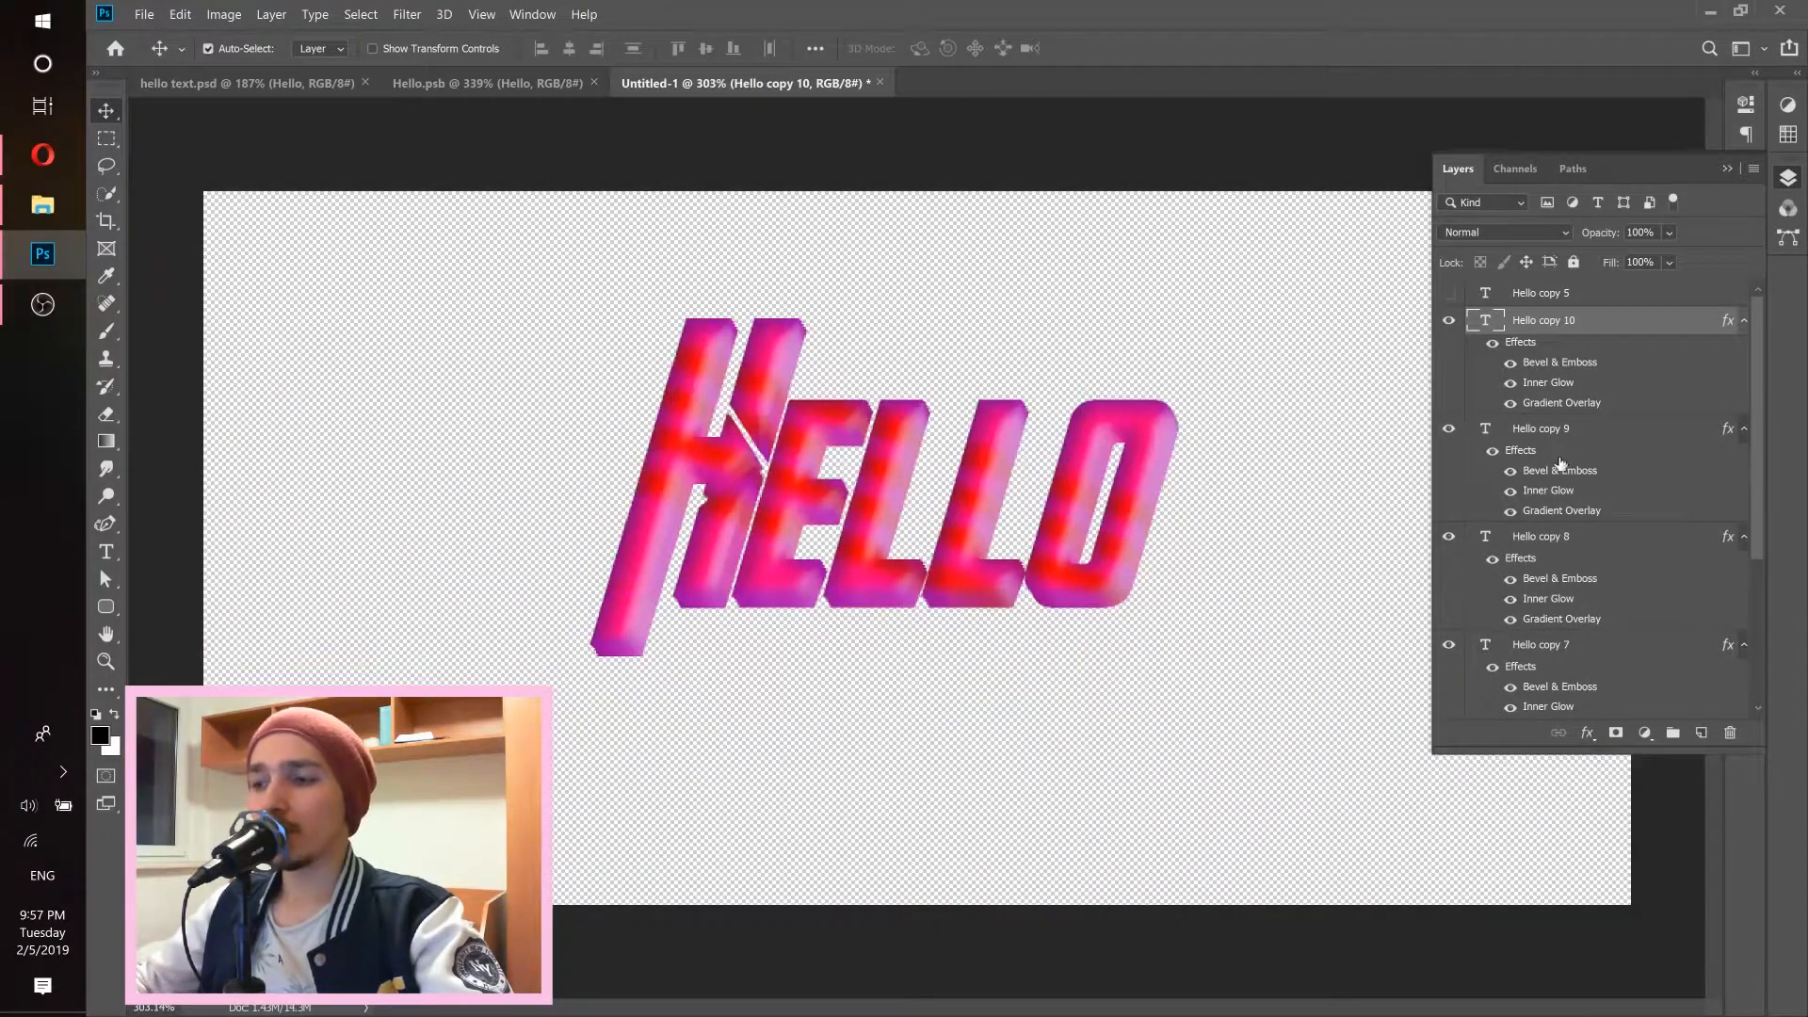
Show the plain pink Hello copy 5 layer and align it with the front of the extruded text stack.
{"action": "scroll", "coordinate": [1555, 480], "scroll_direction": "down", "scroll_amount": 1}
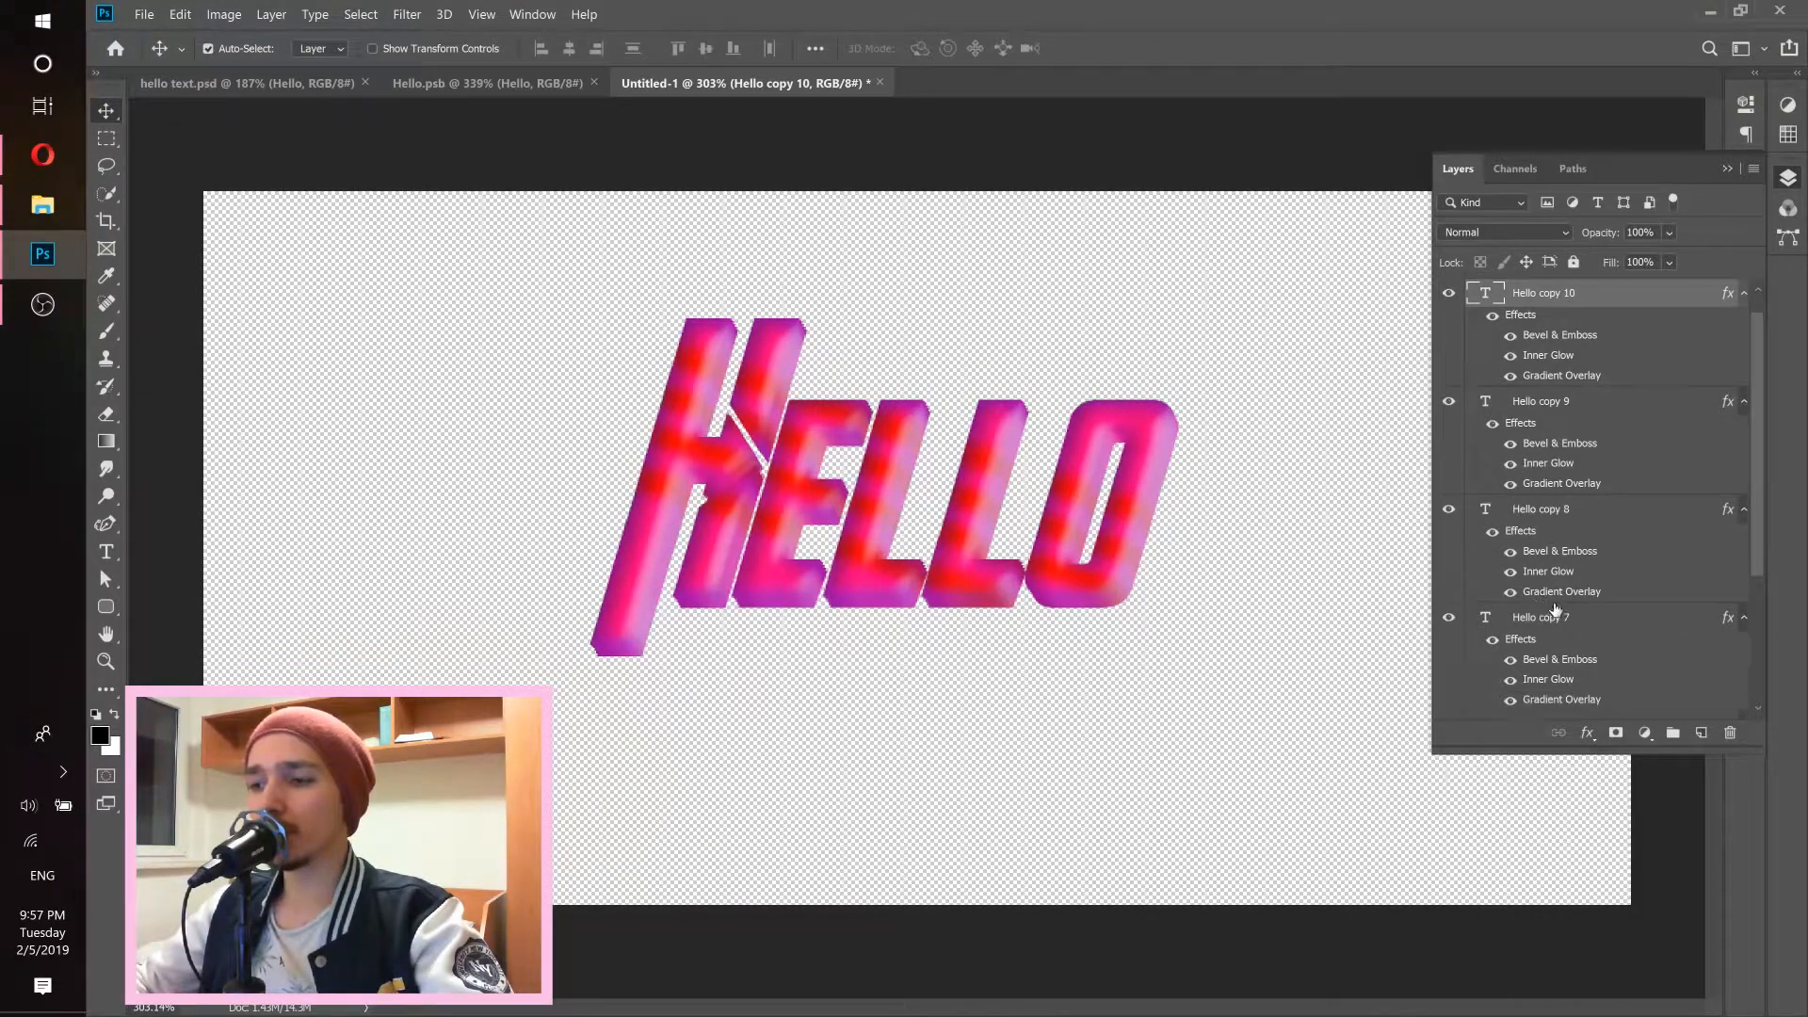
{"action": "left_click_drag", "start_coordinate": [1757, 551], "coordinate": [1753, 686]}
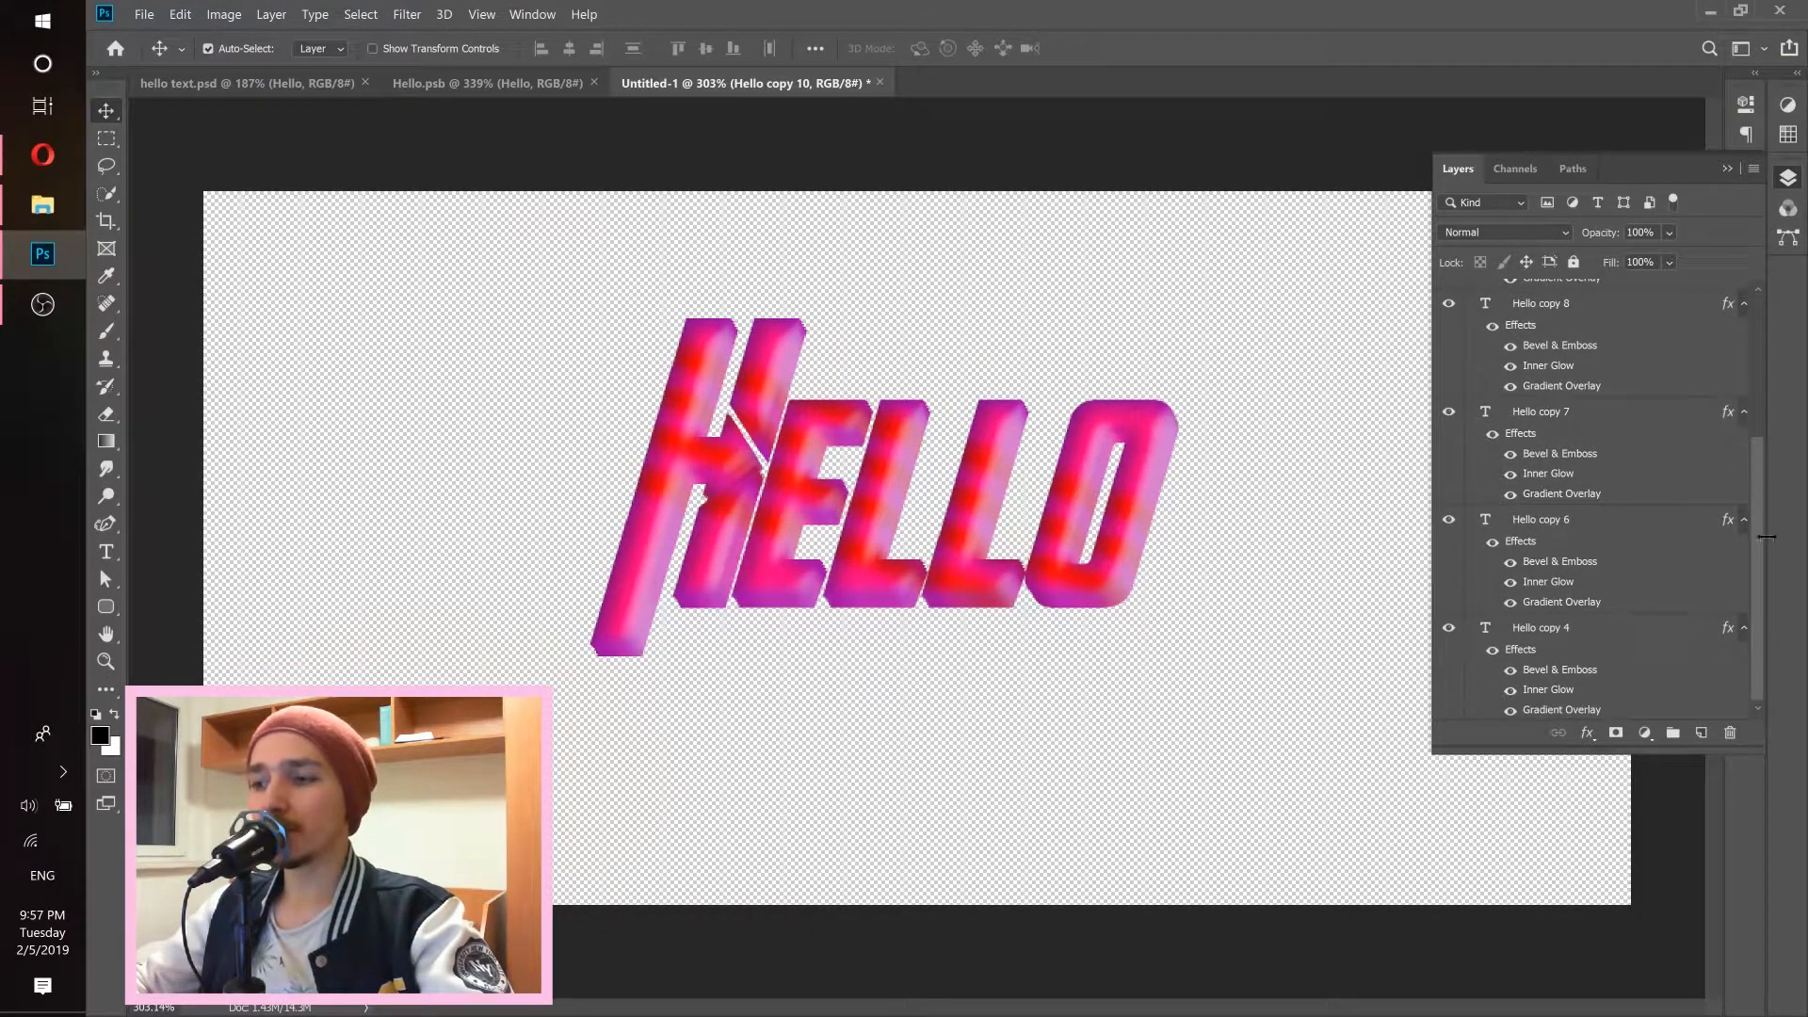
{"action": "left_click_drag", "start_coordinate": [1753, 538], "coordinate": [1740, 377]}
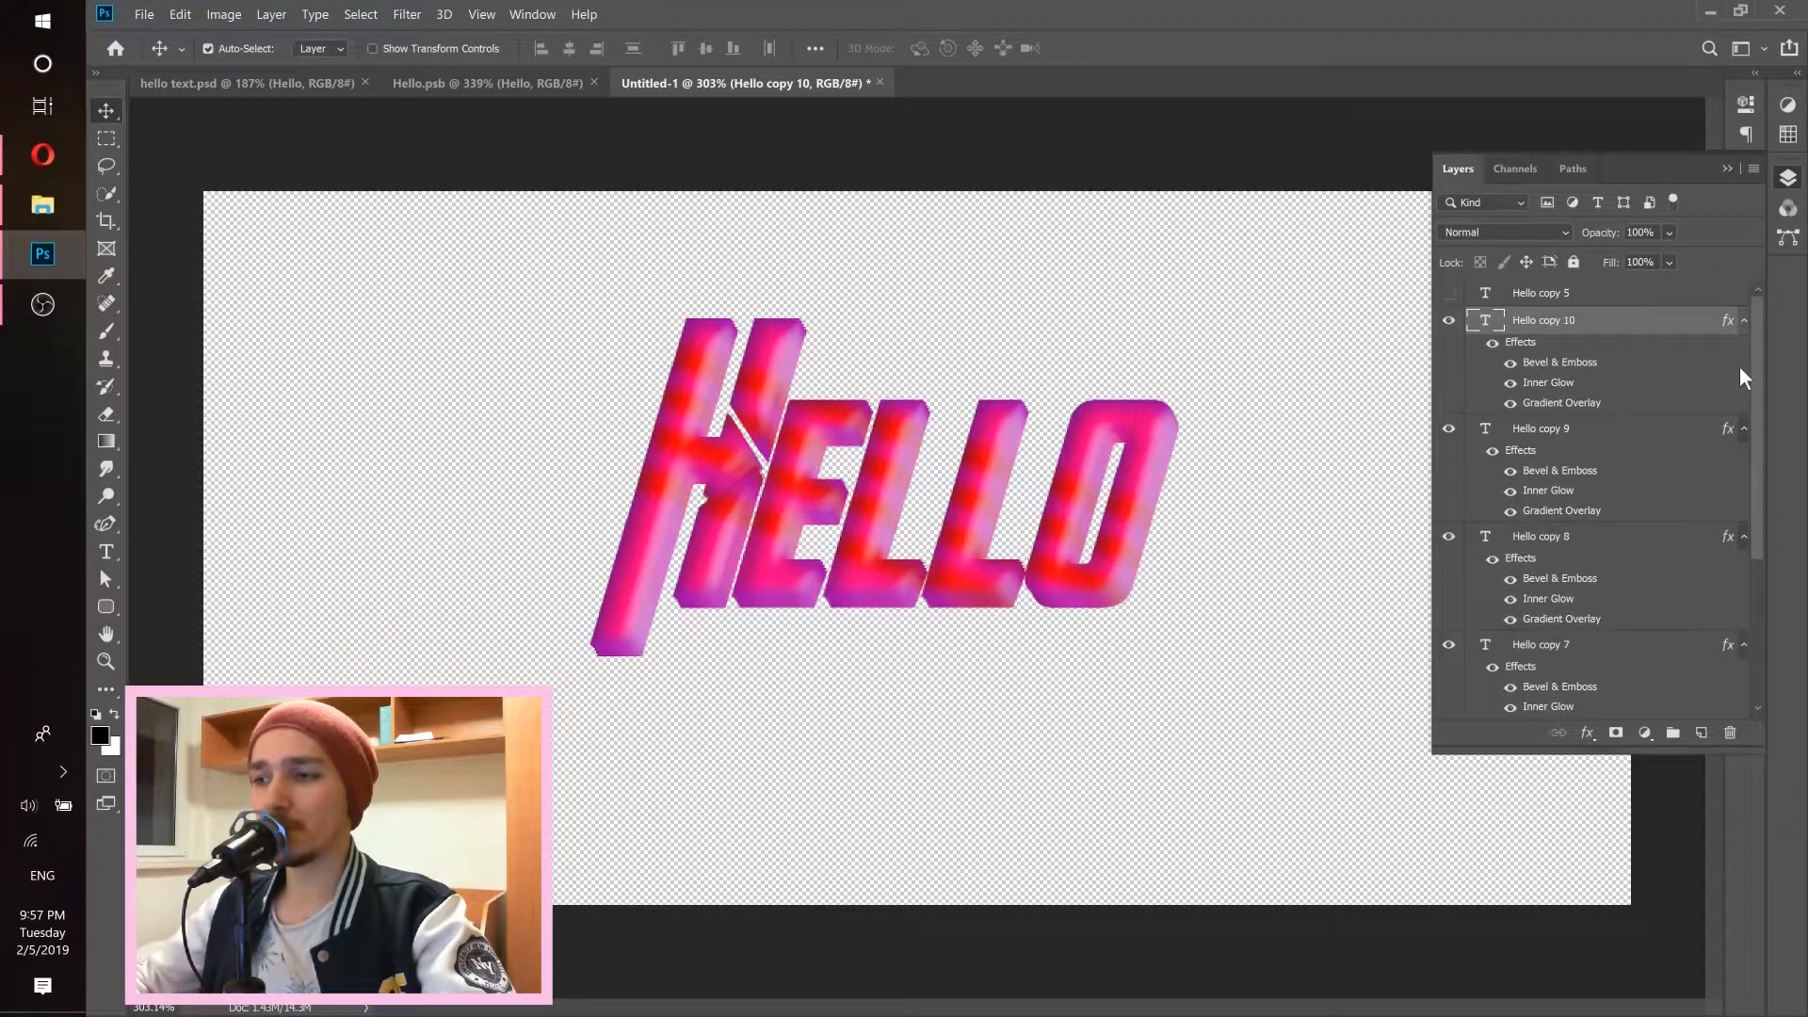
{"action": "left_click", "coordinate": [1449, 295]}
{"action": "left_click", "coordinate": [1522, 301]}
{"action": "scroll", "coordinate": [1036, 490], "scroll_direction": "up", "scroll_amount": 4}
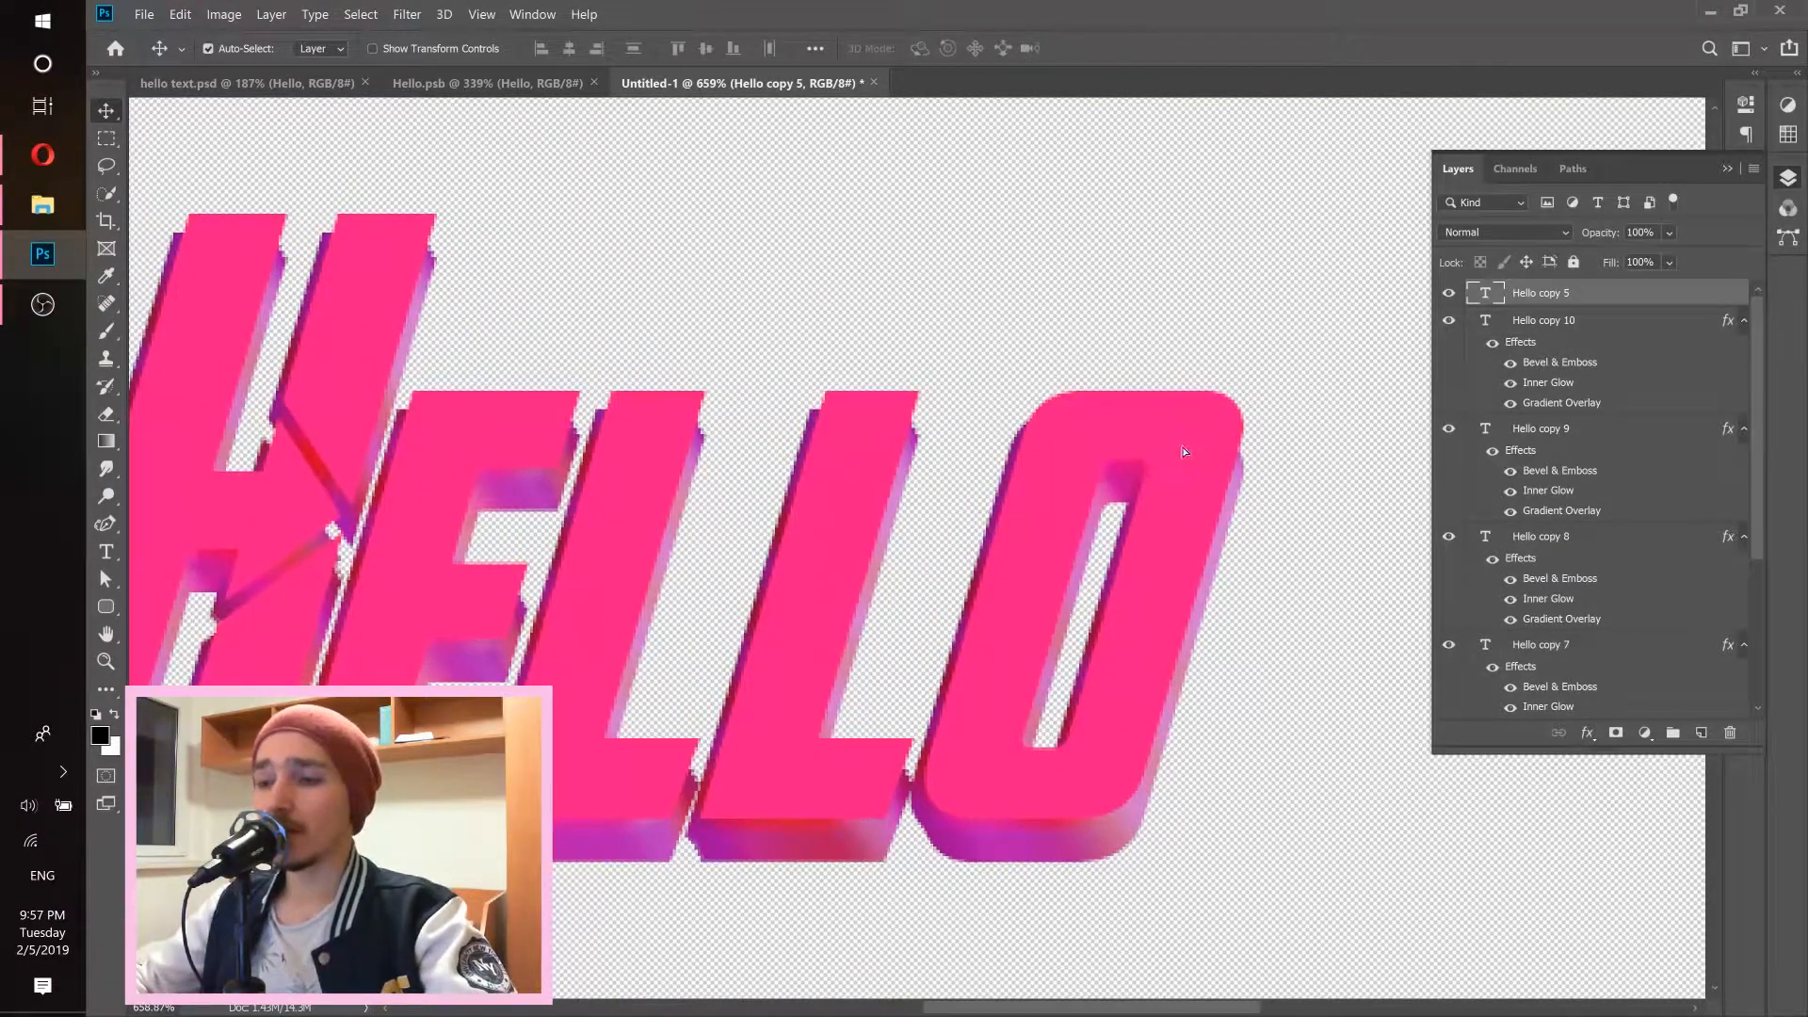
{"action": "left_click_drag", "start_coordinate": [1184, 452], "coordinate": [1078, 476]}
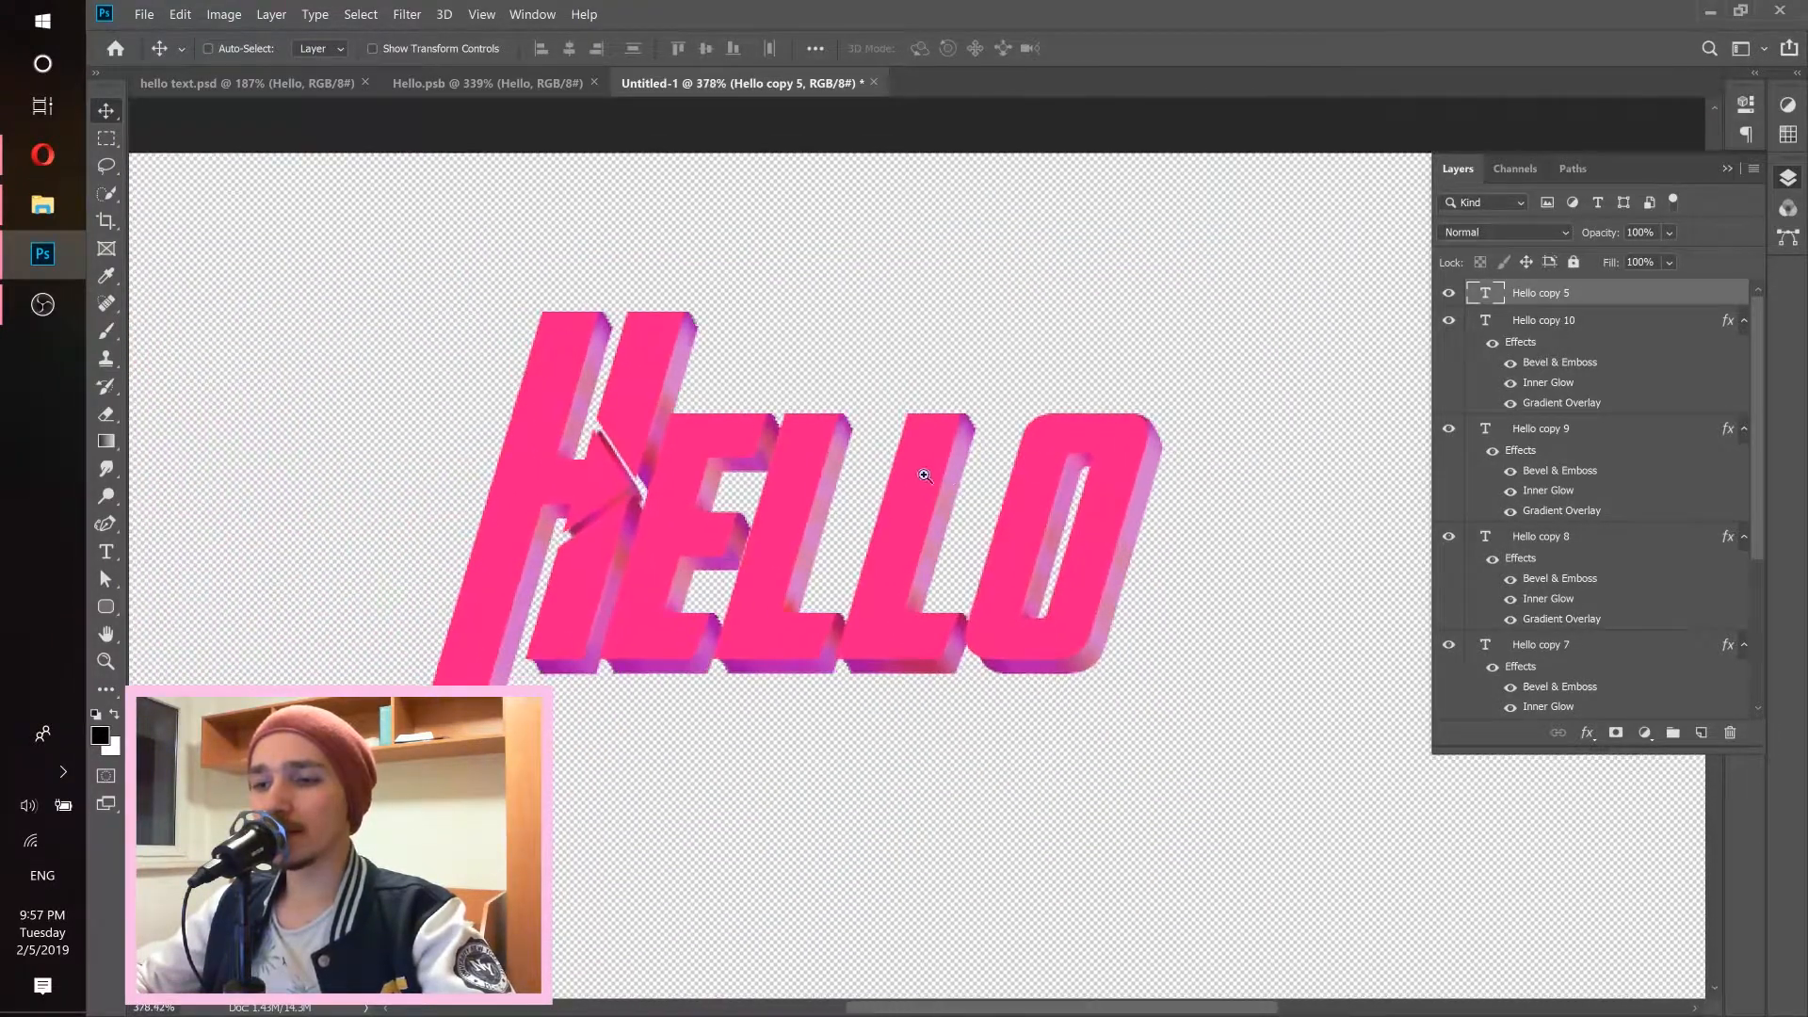
{"action": "left_click_drag", "start_coordinate": [923, 472], "coordinate": [1000, 478]}
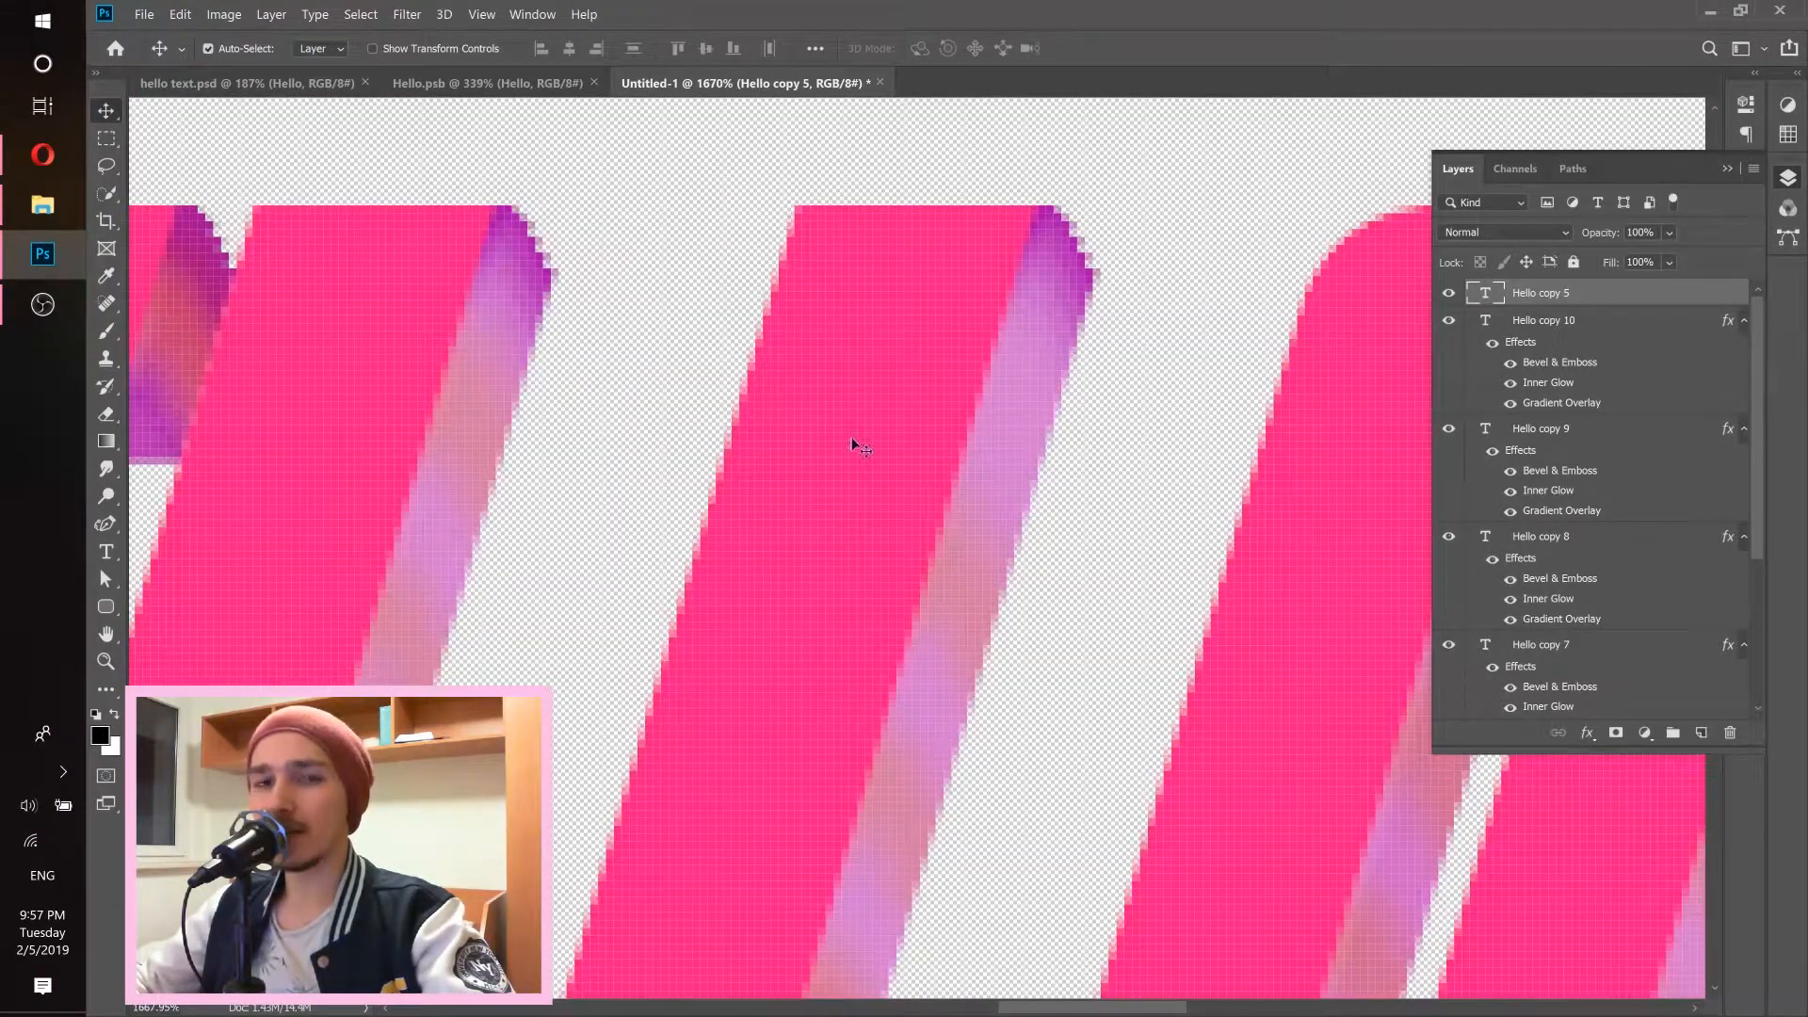
{"action": "scroll", "coordinate": [961, 395], "scroll_direction": "down", "scroll_amount": 5}
{"action": "scroll", "coordinate": [941, 395], "scroll_direction": "up", "scroll_amount": 1}
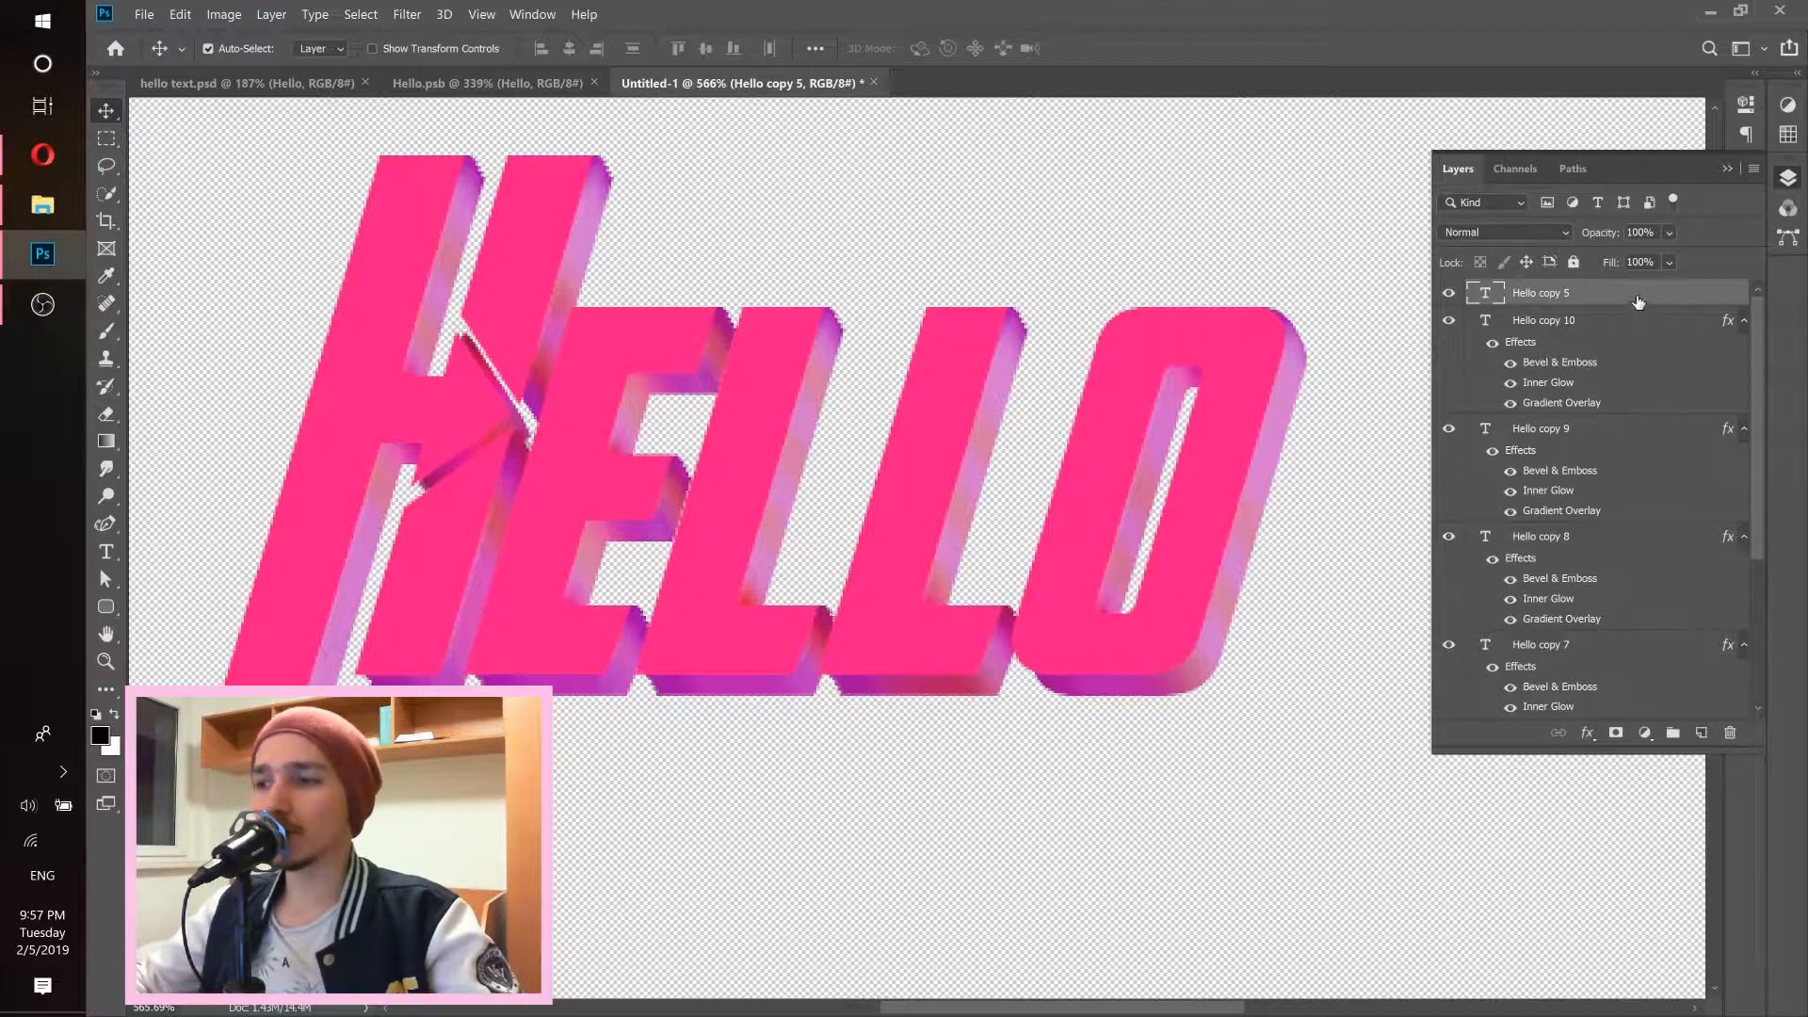
Convert the Hello copy 5 layer to a smart object and enable a Gradient Overlay on it.
{"action": "right_click", "coordinate": [1673, 301]}
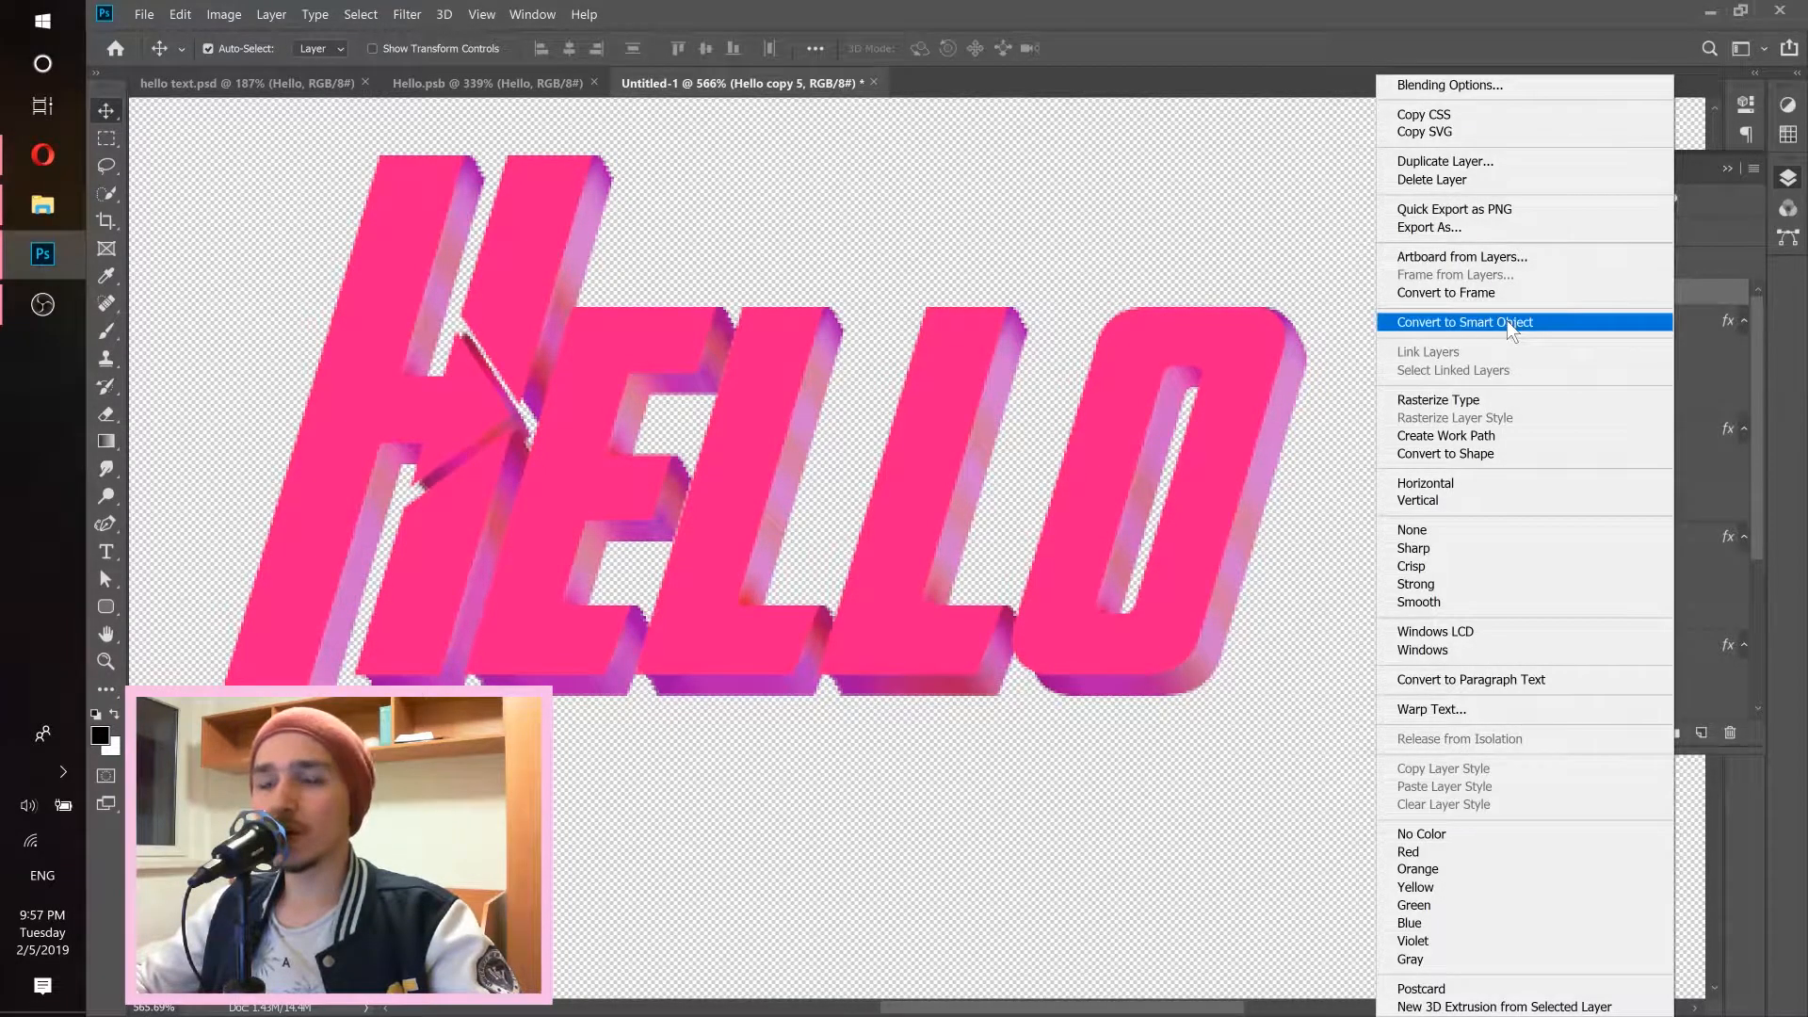
{"action": "left_click", "coordinate": [1507, 322]}
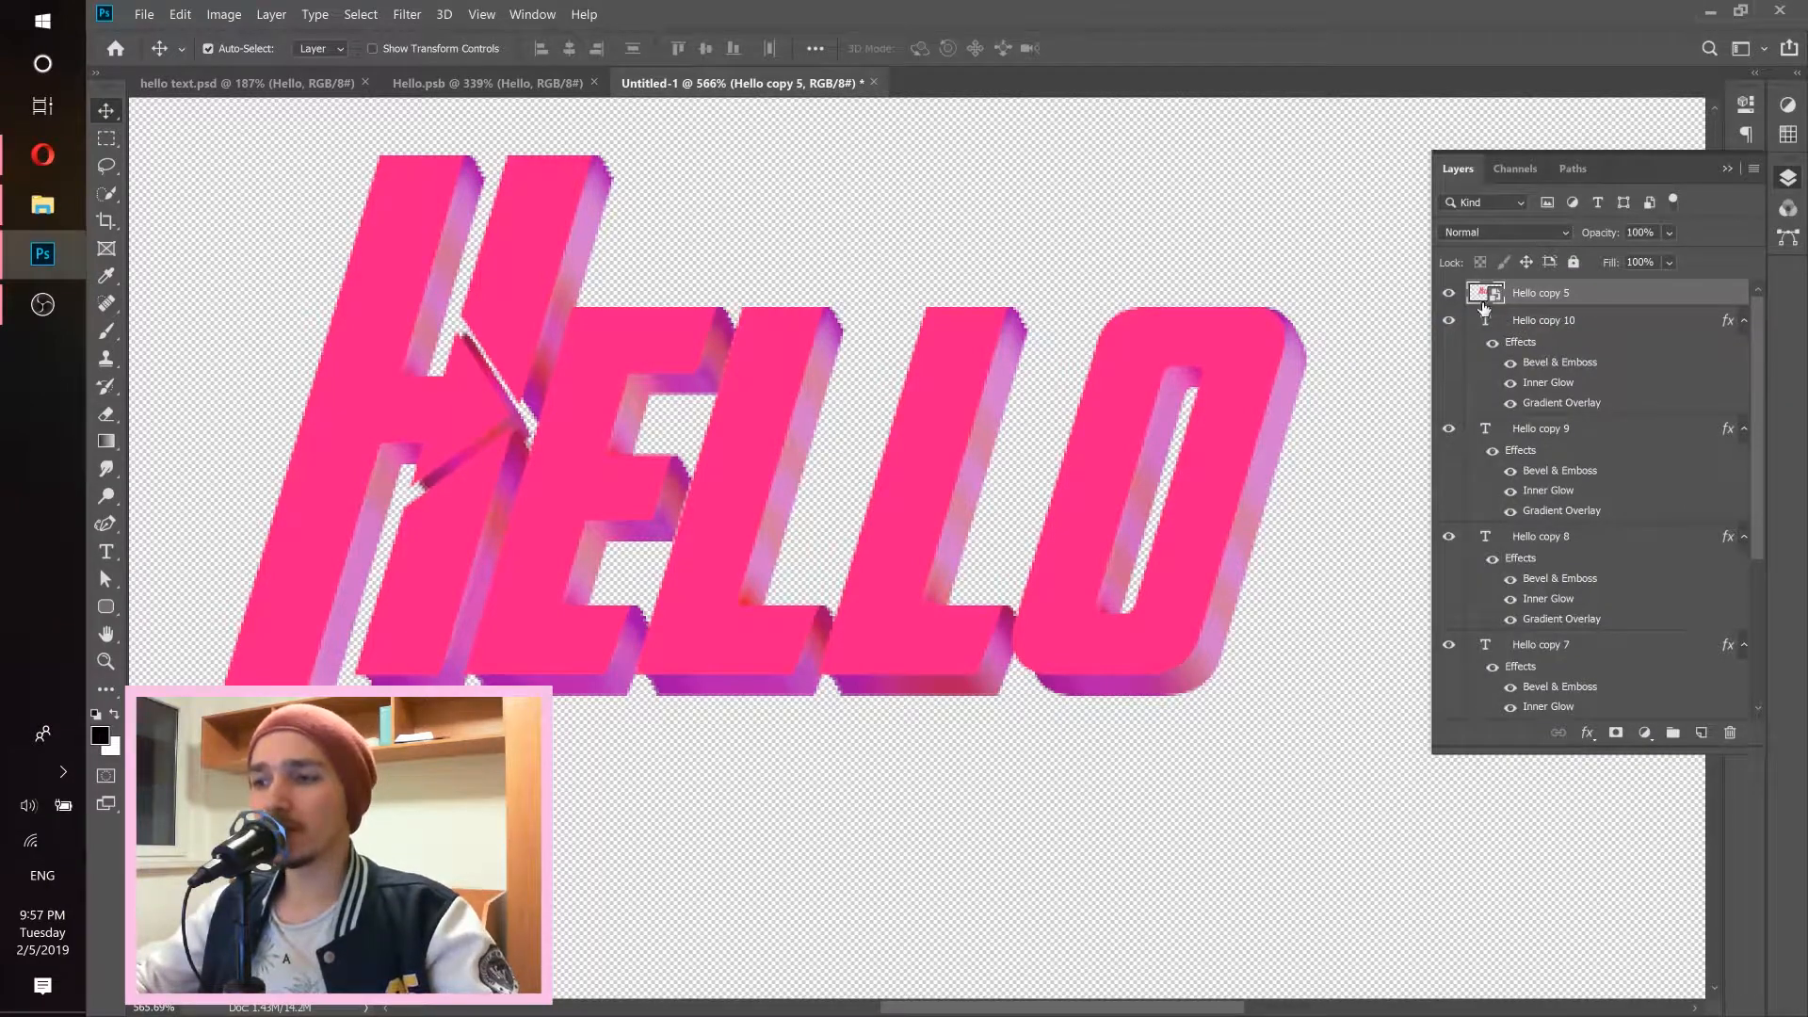
{"action": "right_click", "coordinate": [1658, 298]}
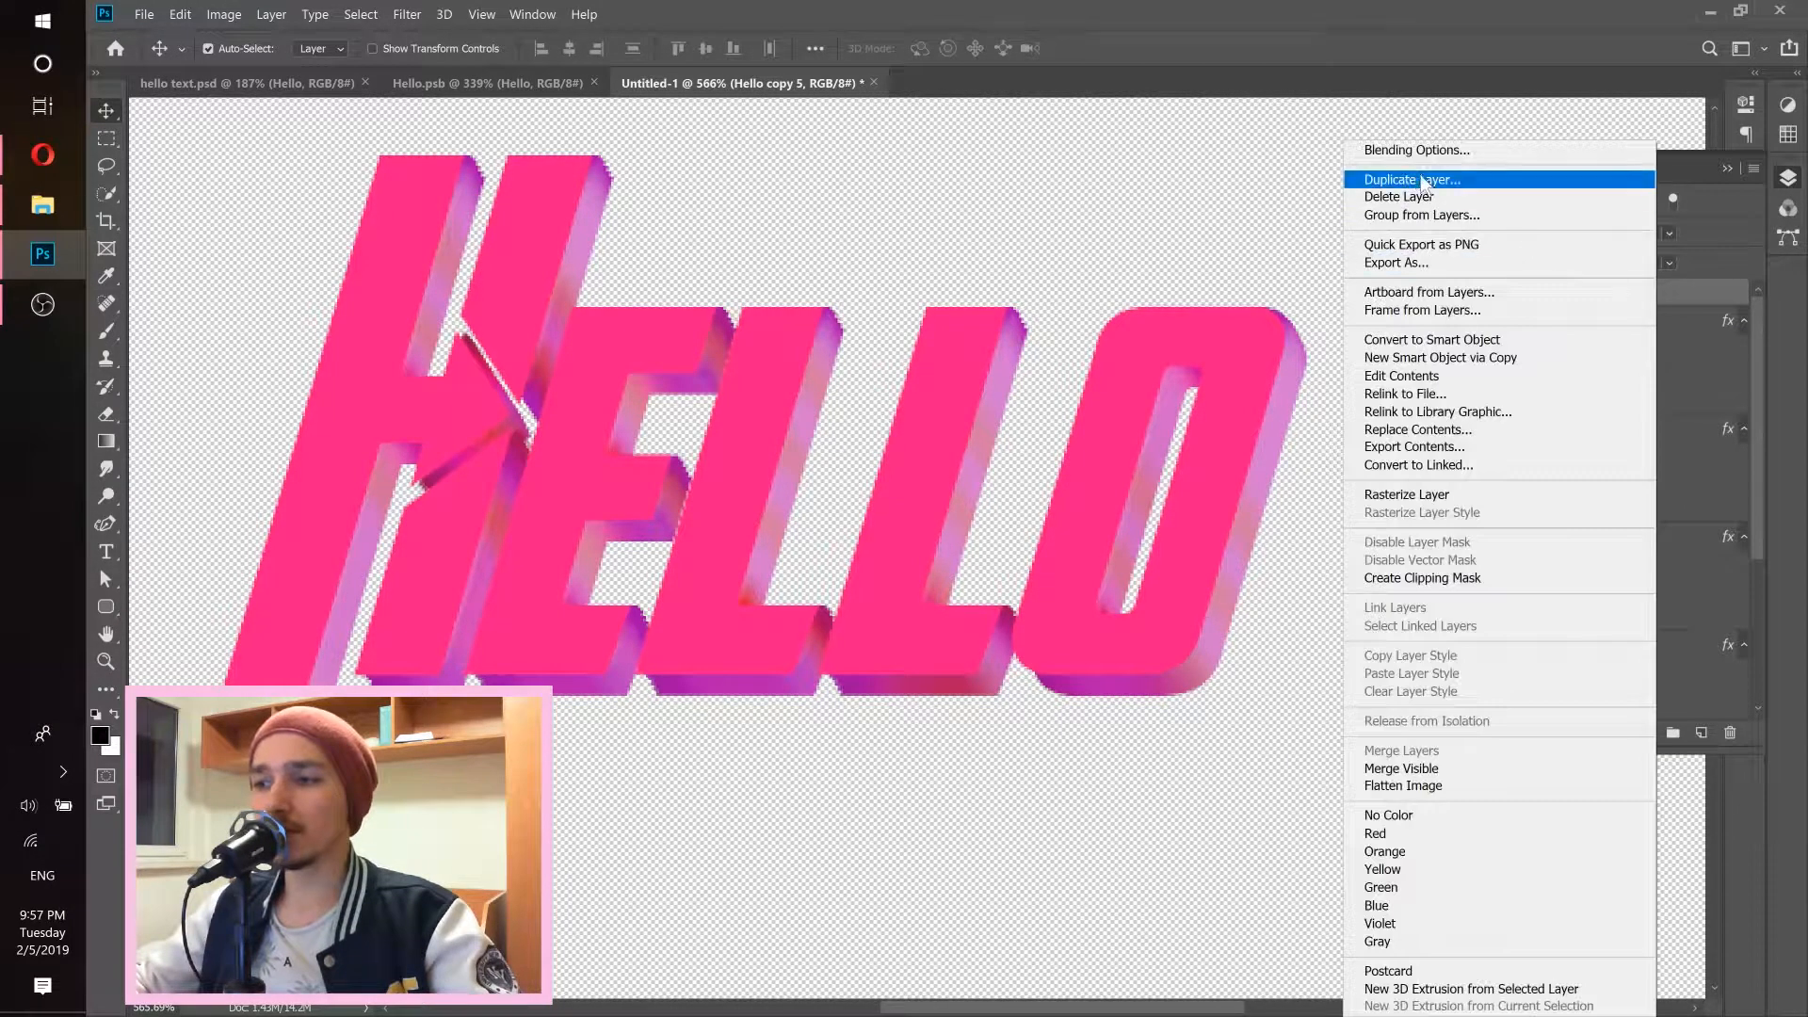
{"action": "left_click", "coordinate": [1391, 152]}
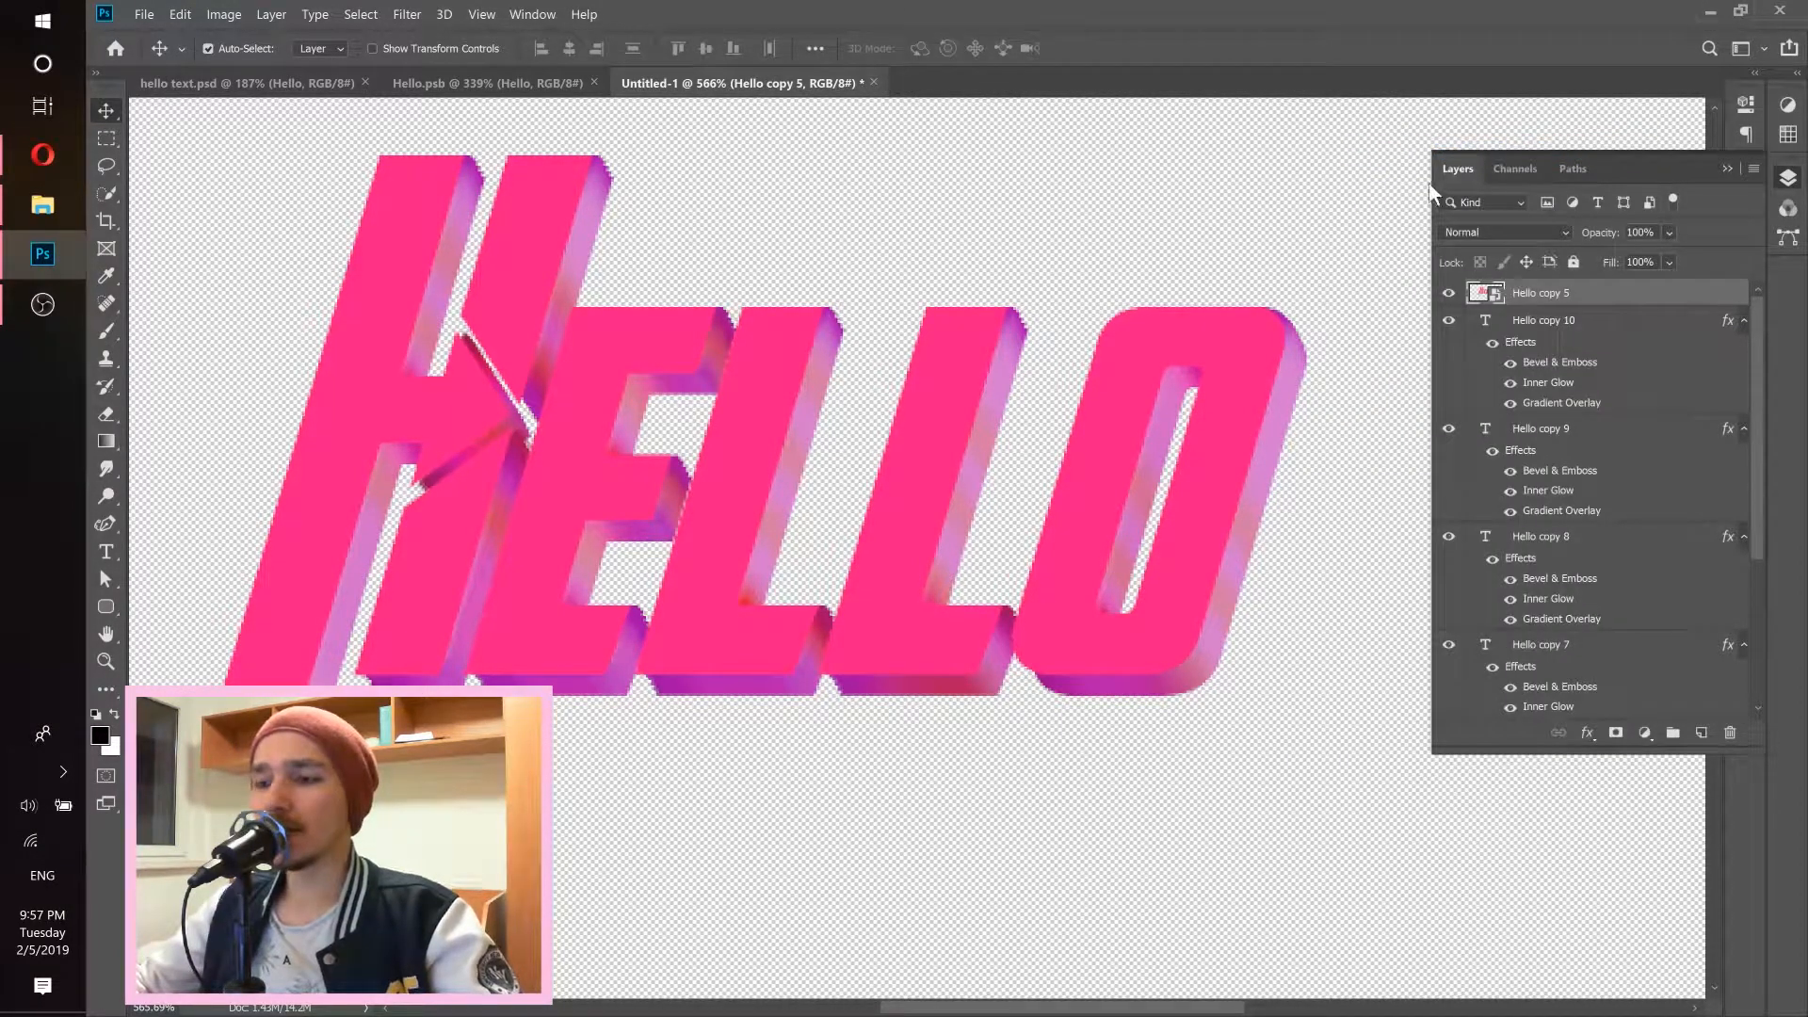
{"action": "left_click_drag", "start_coordinate": [1053, 197], "coordinate": [1229, 102]}
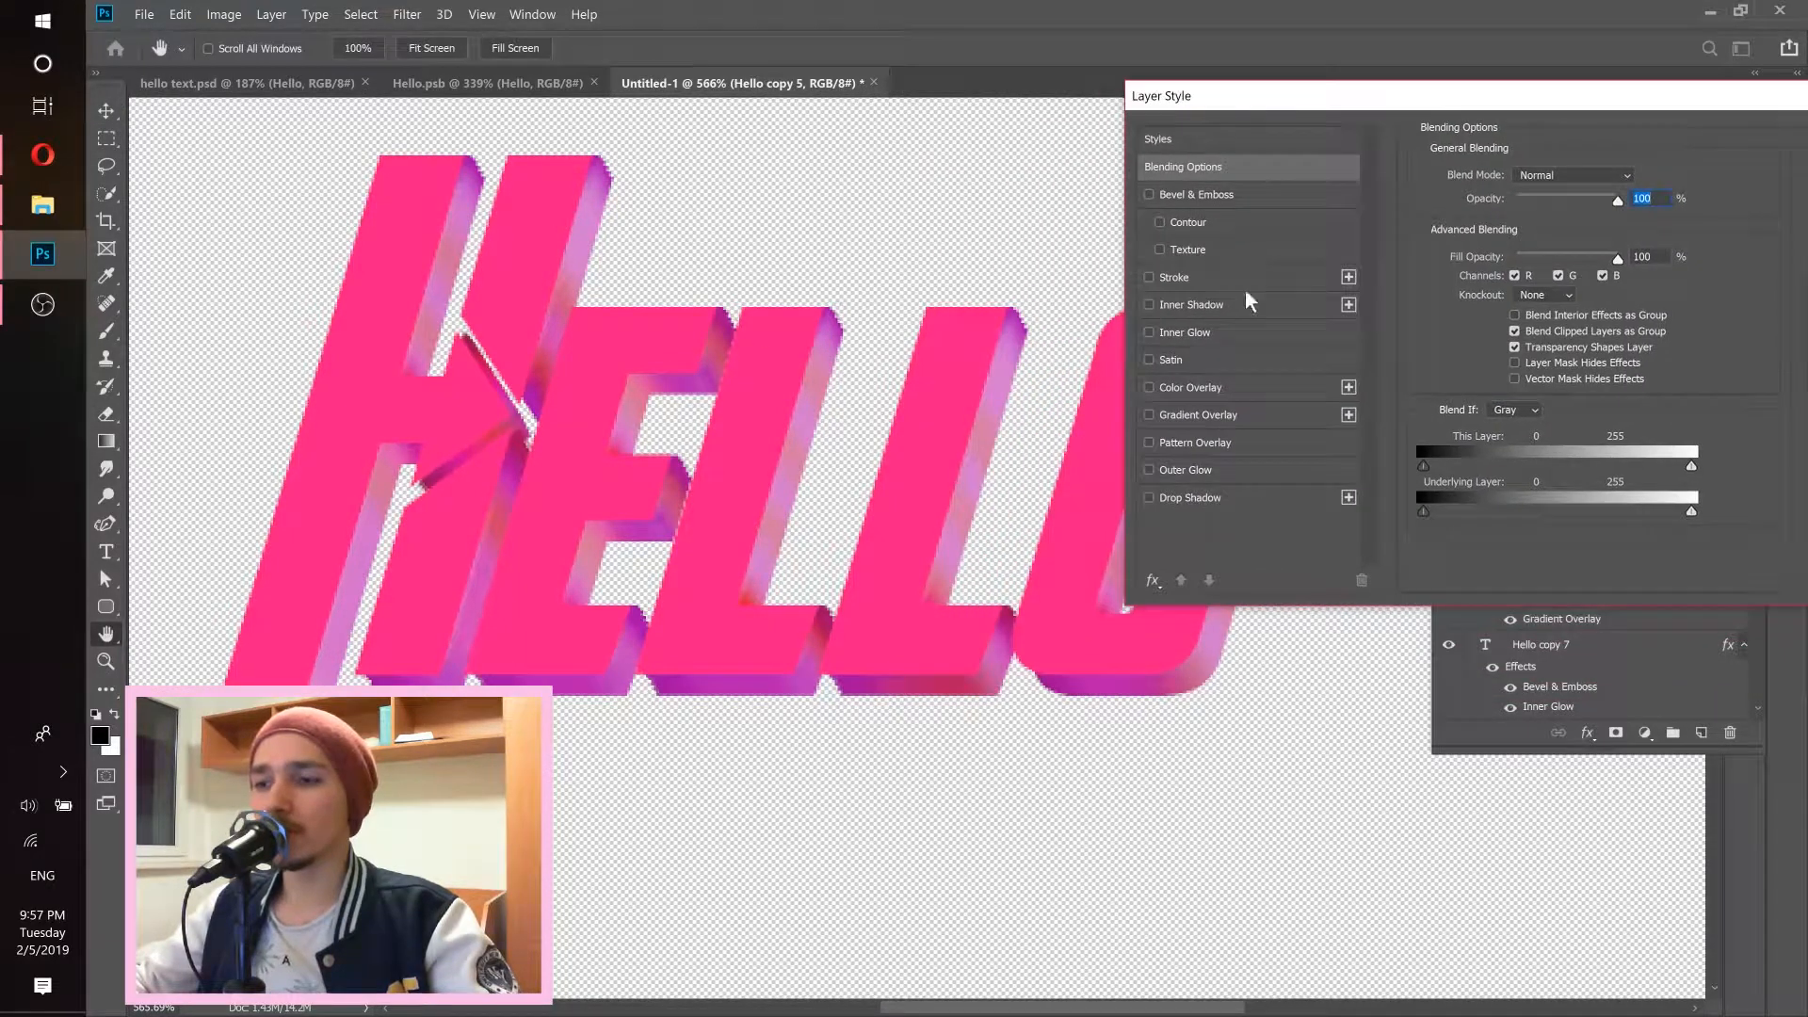
{"action": "left_click", "coordinate": [1235, 415]}
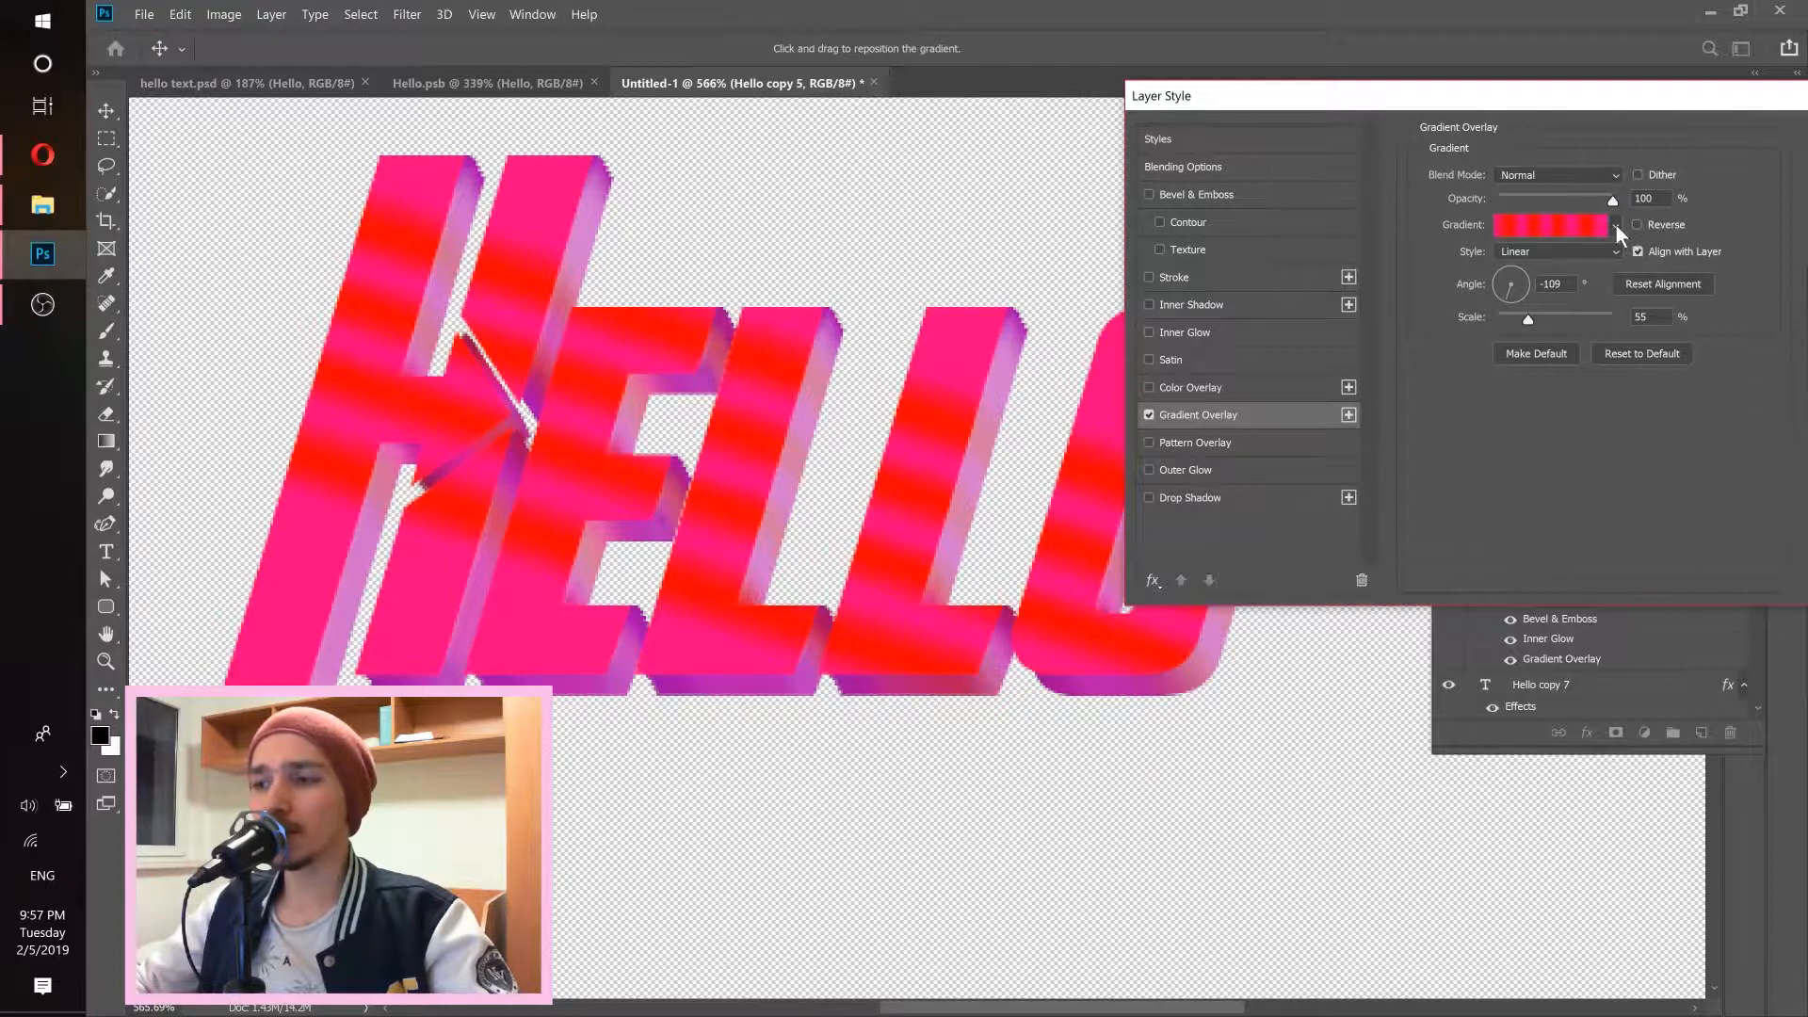
Load the Red, Green preset into the overlay's gradient and recolor its starting stop to cyan 00e4ff.
{"action": "left_click", "coordinate": [1550, 223]}
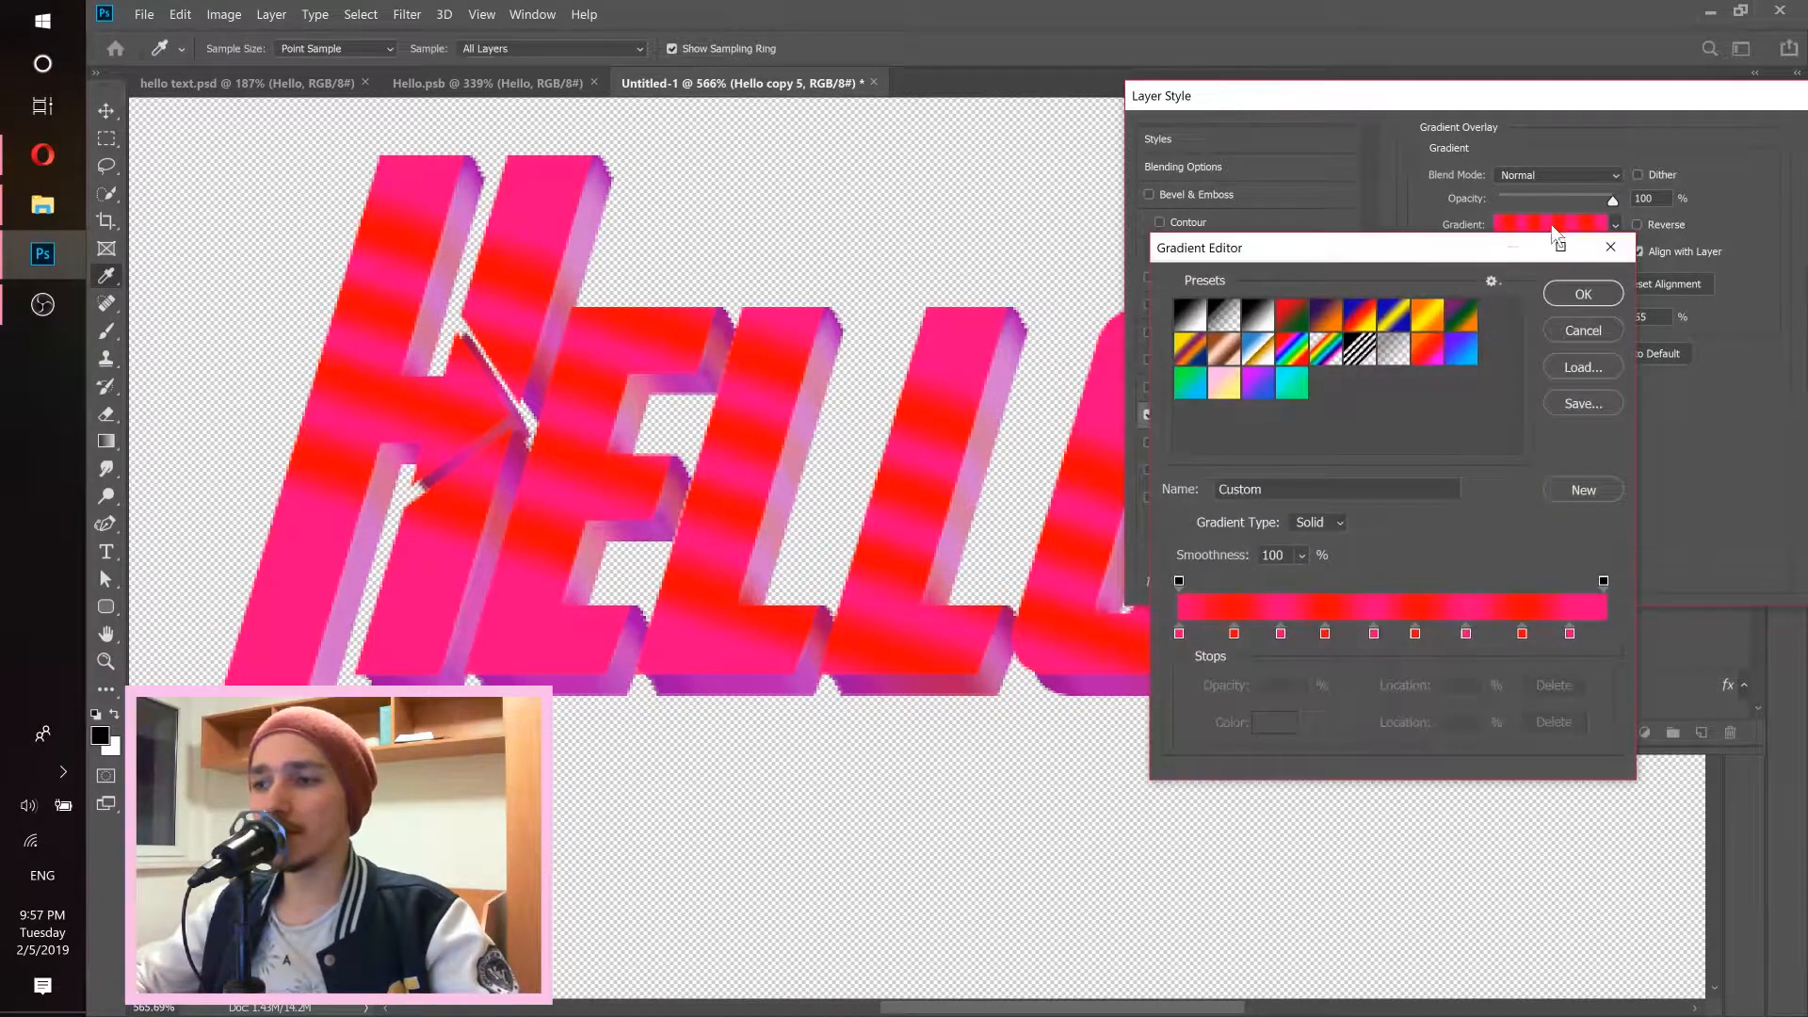
{"action": "left_click", "coordinate": [1299, 316]}
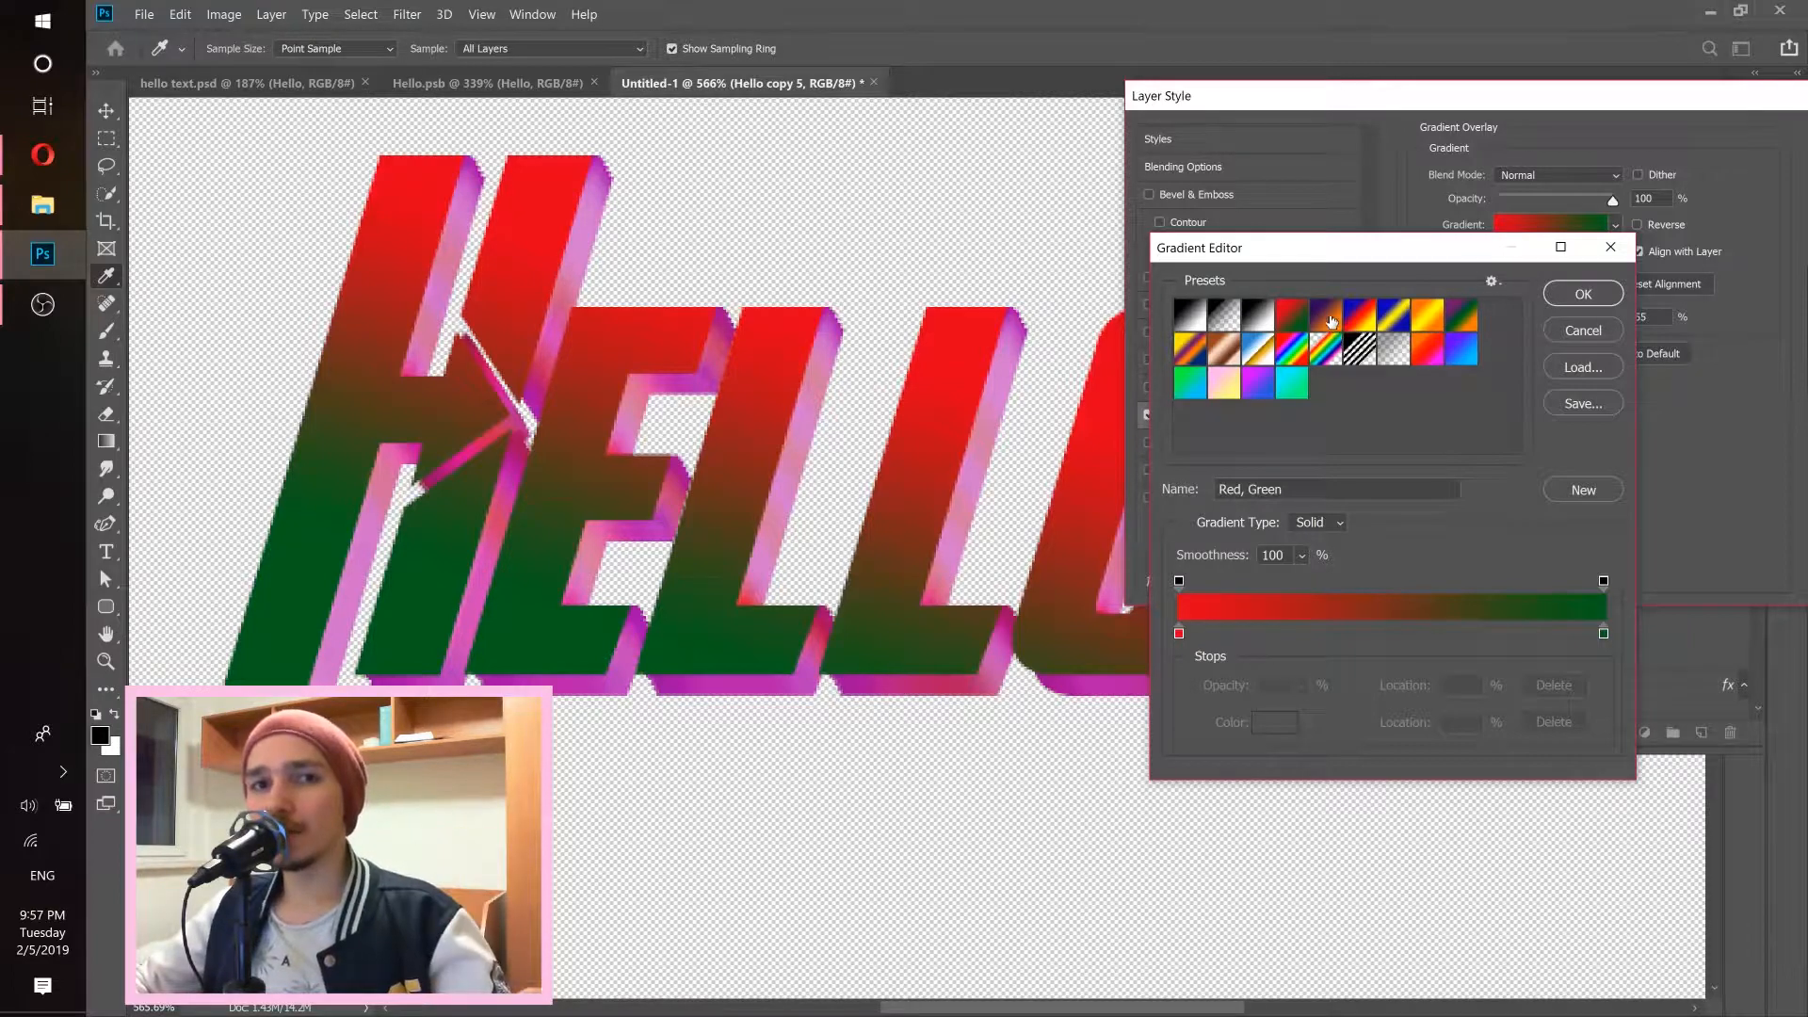
{"action": "double_click", "coordinate": [1178, 634]}
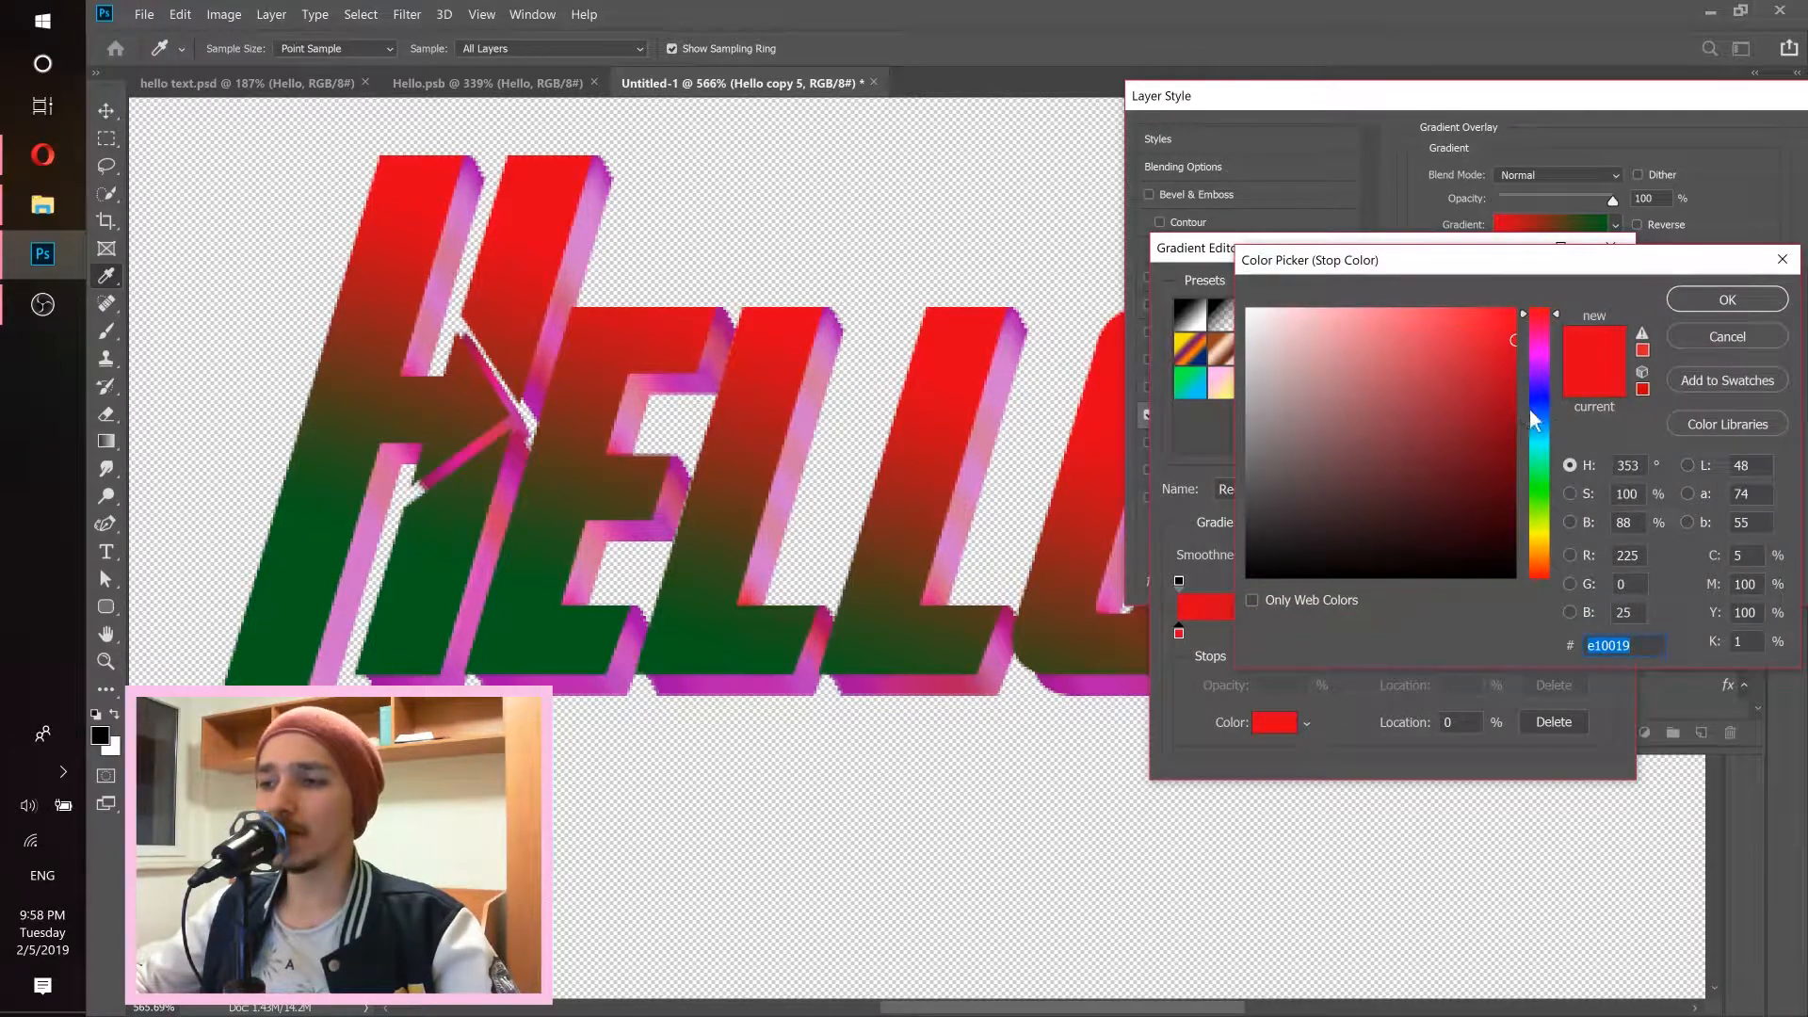
{"action": "left_click", "coordinate": [1535, 438]}
{"action": "left_click_drag", "start_coordinate": [1497, 338], "coordinate": [1514, 311]}
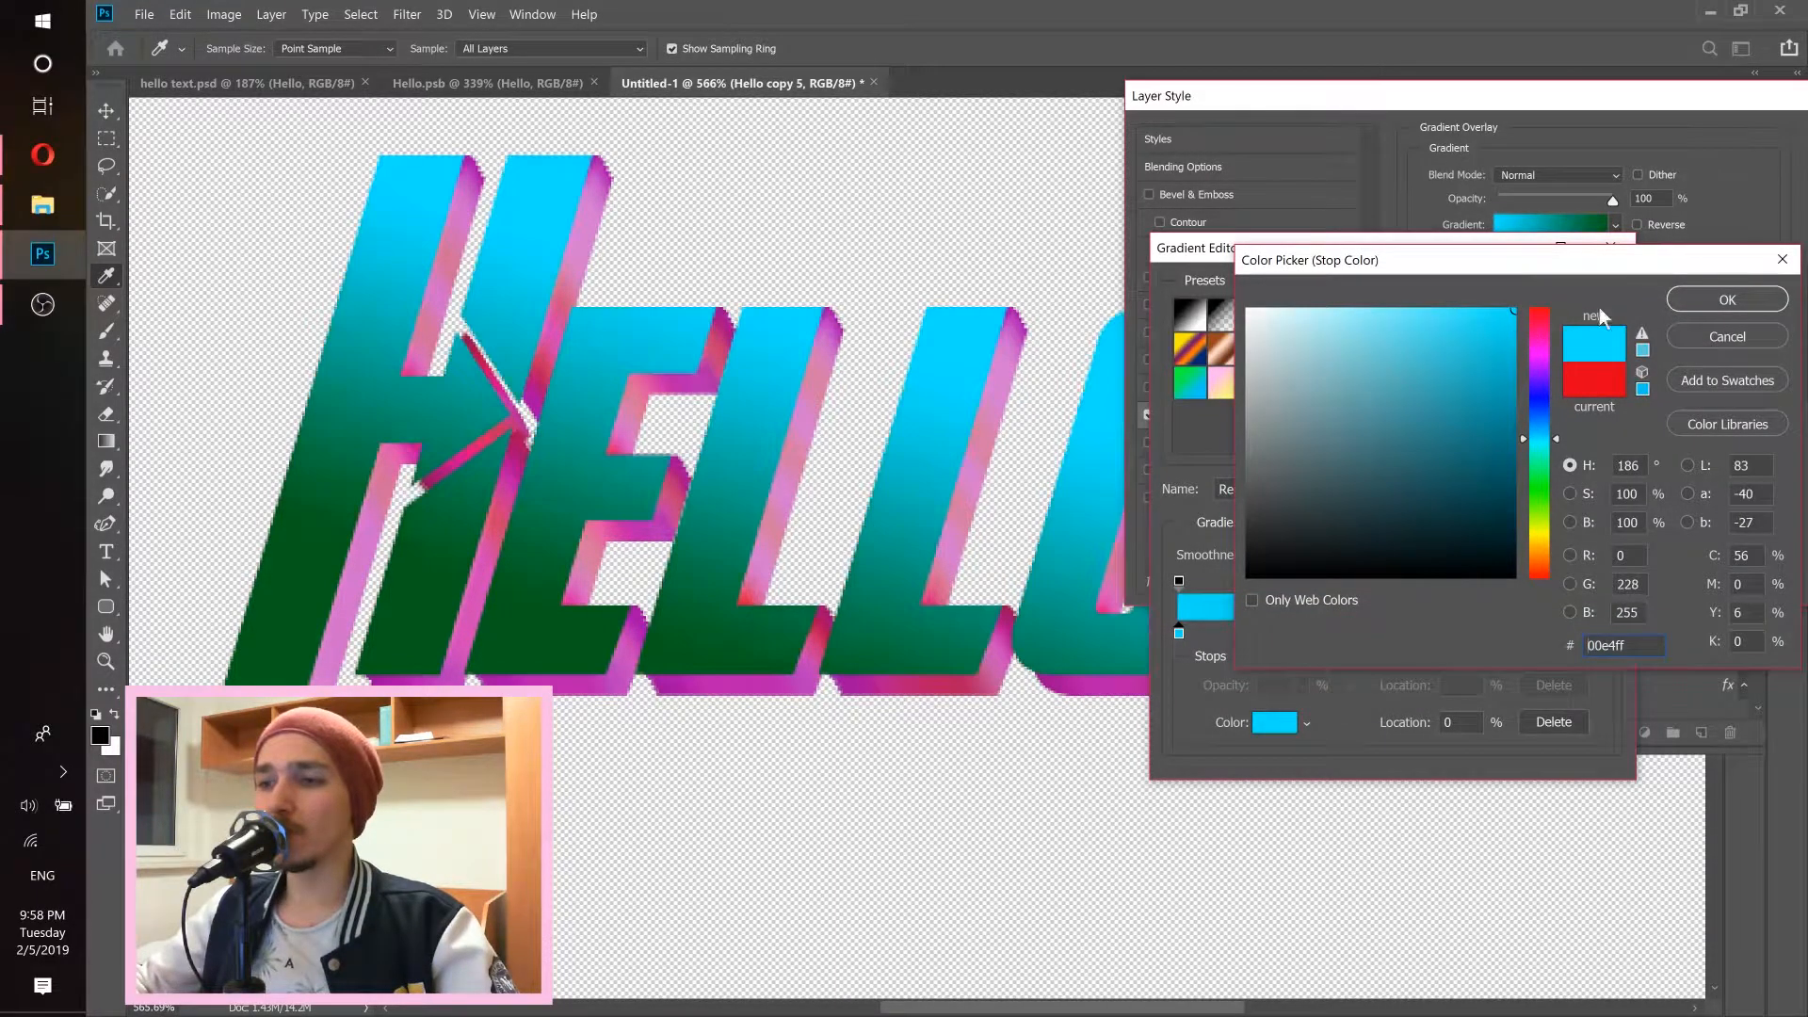
{"action": "left_click", "coordinate": [1695, 301]}
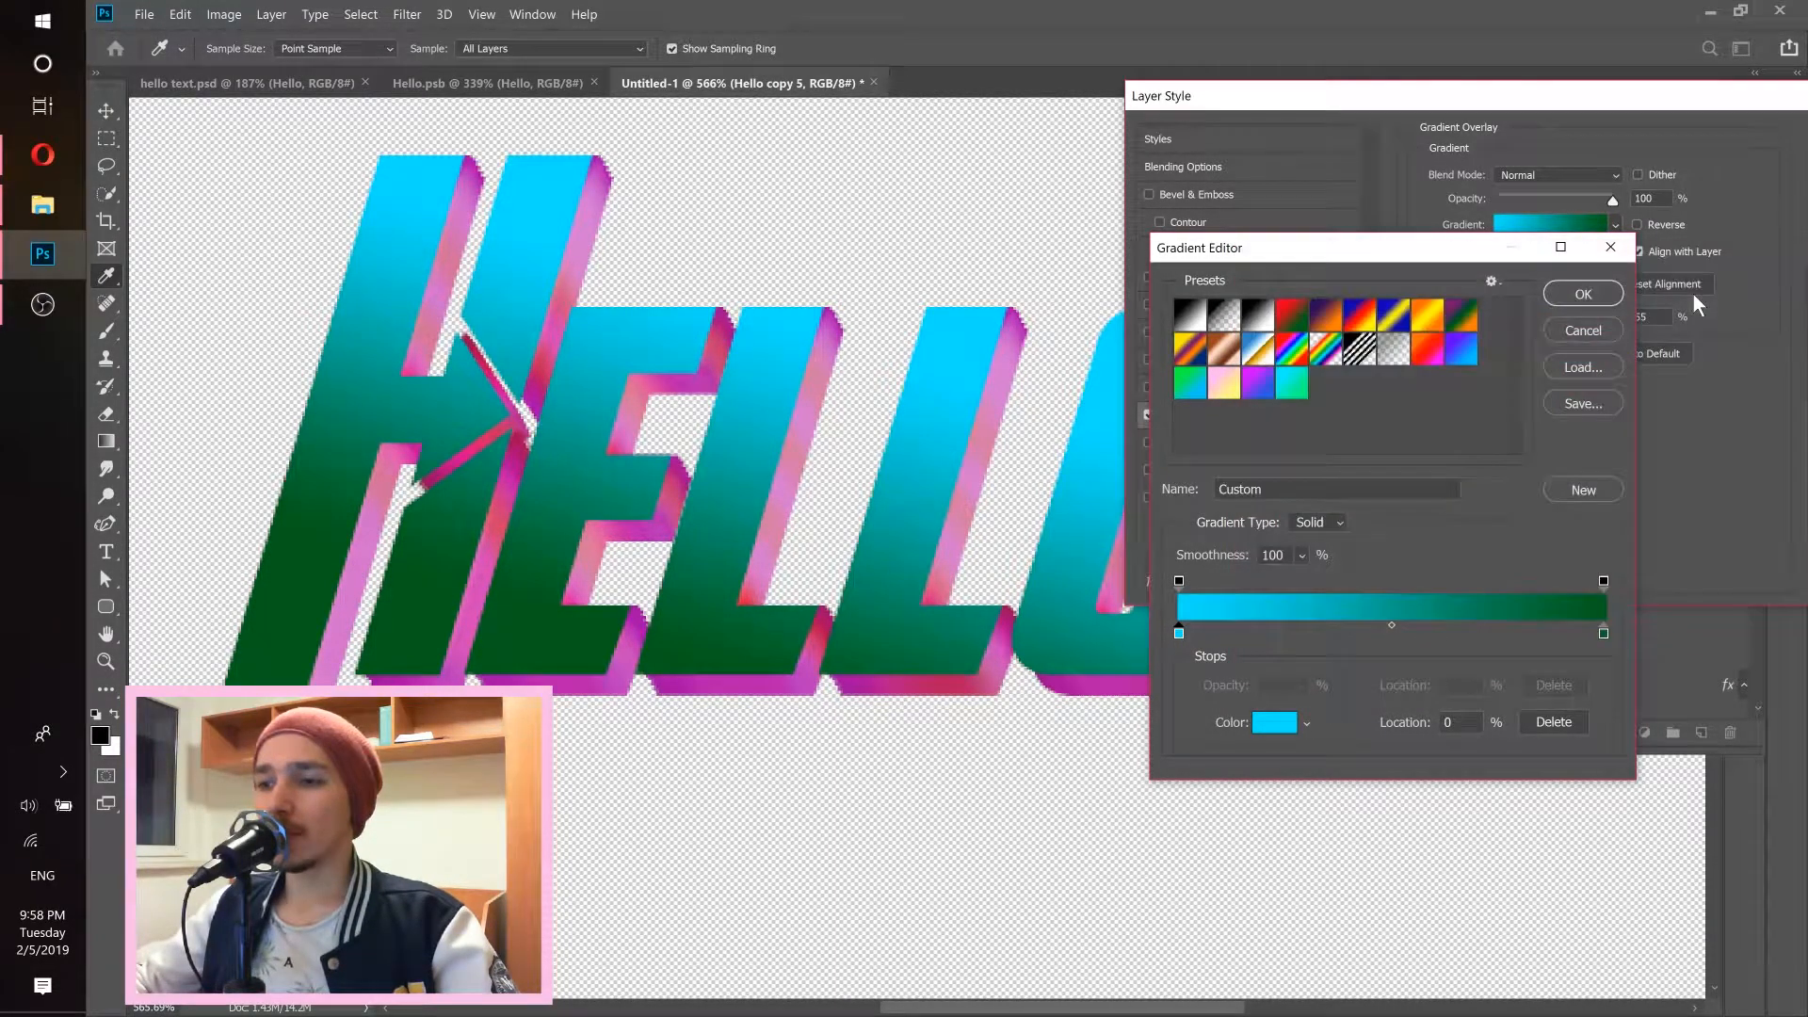
Recolor the gradient's green end stop to turquoise 12ffbf and accept the gradient.
{"action": "double_click", "coordinate": [1604, 632]}
{"action": "left_click", "coordinate": [1498, 344]}
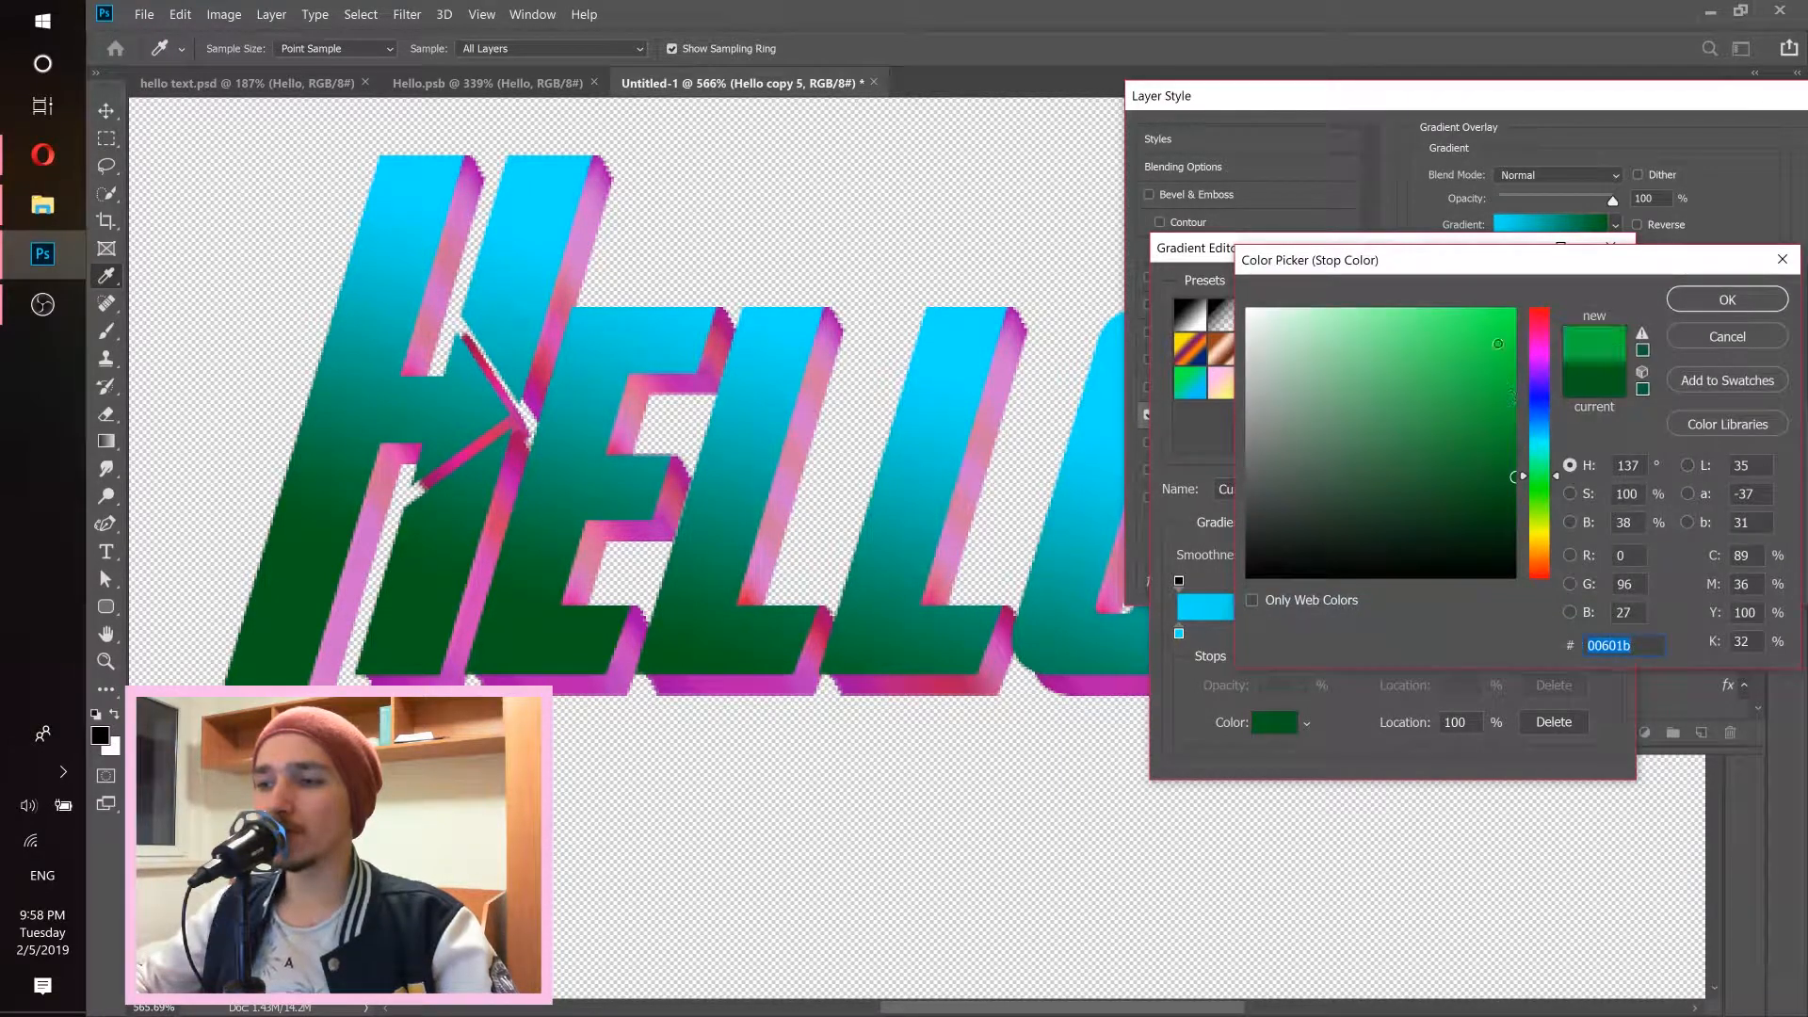
{"action": "left_click_drag", "start_coordinate": [1498, 344], "coordinate": [1497, 309]}
{"action": "left_click_drag", "start_coordinate": [1544, 474], "coordinate": [1544, 458]}
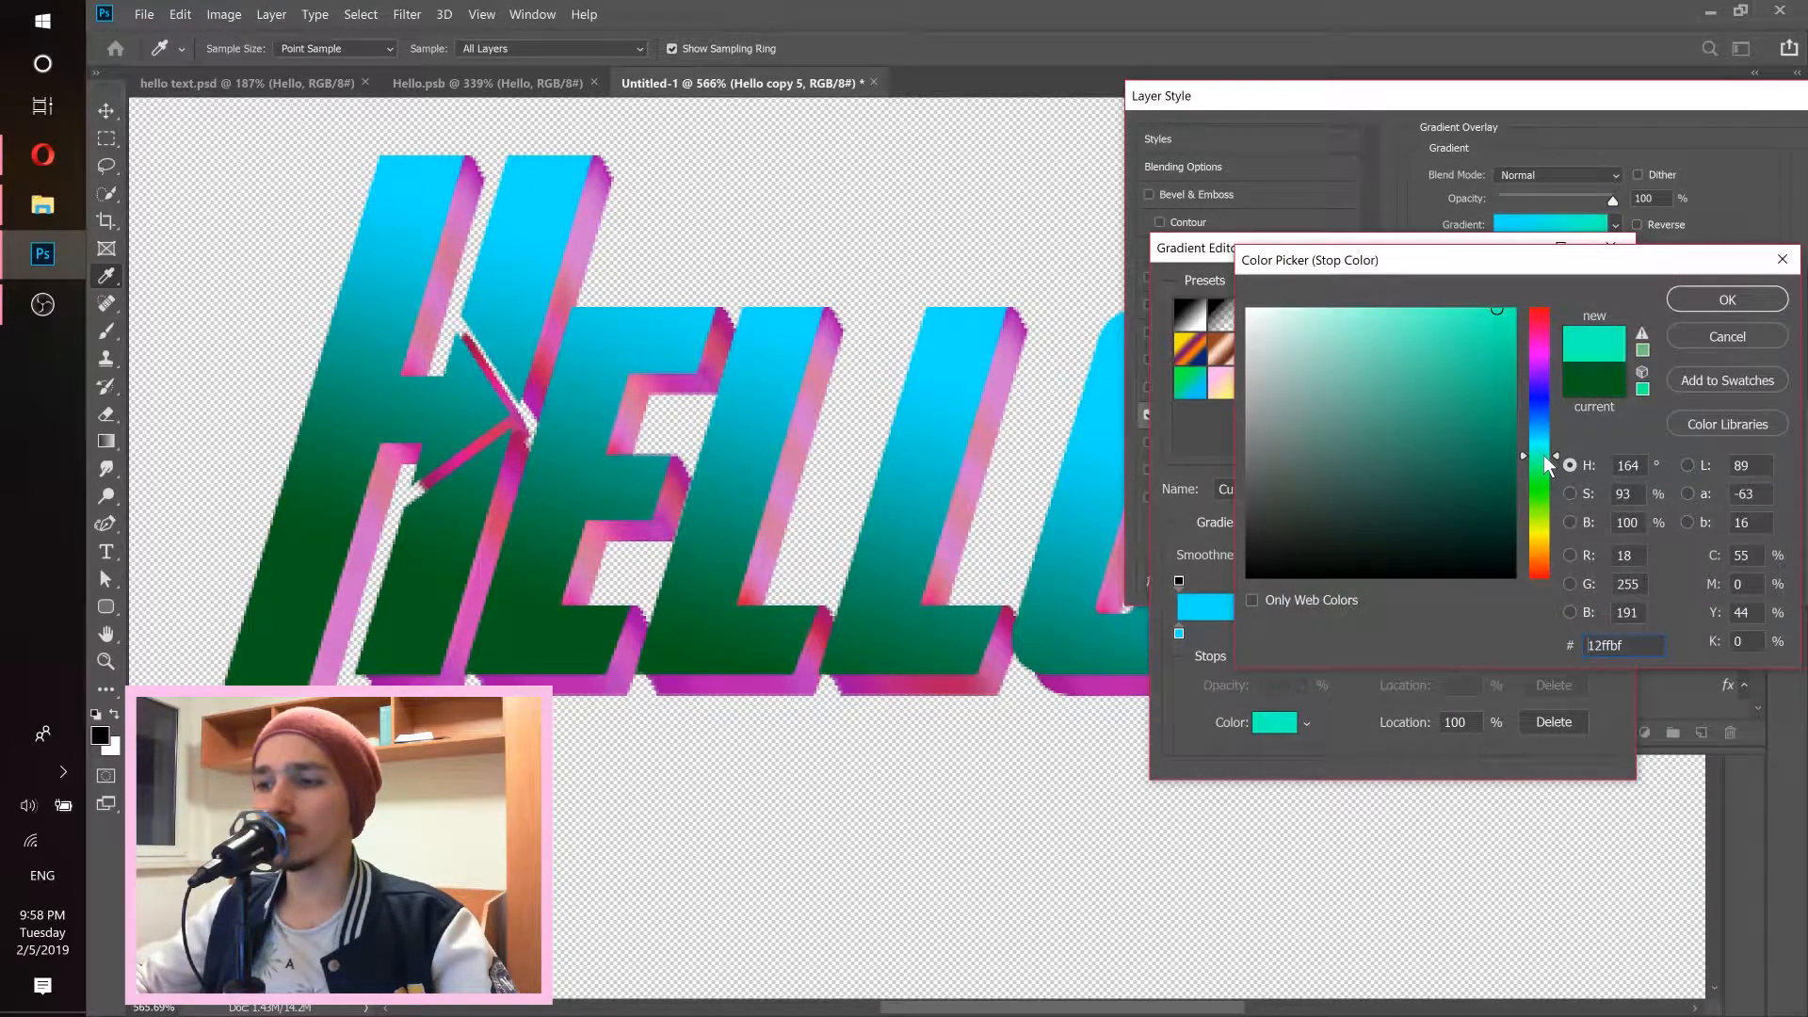
{"action": "left_click", "coordinate": [1686, 299]}
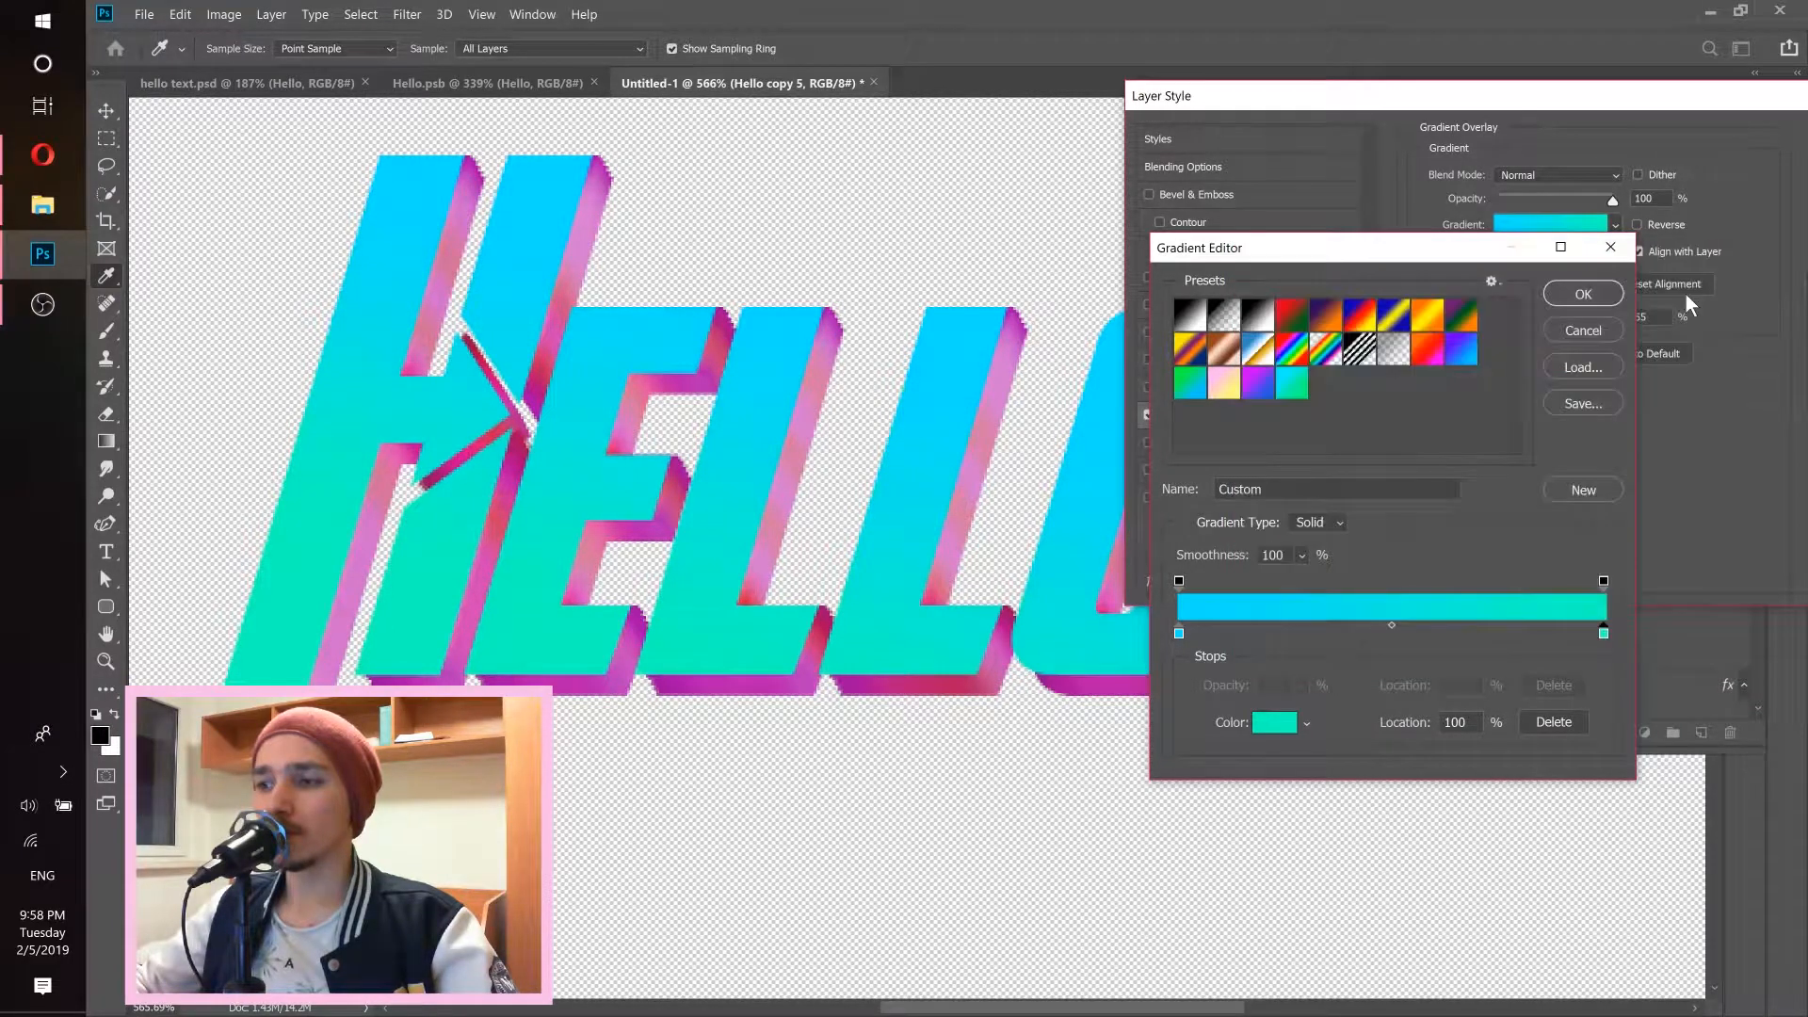
{"action": "left_click", "coordinate": [1582, 293]}
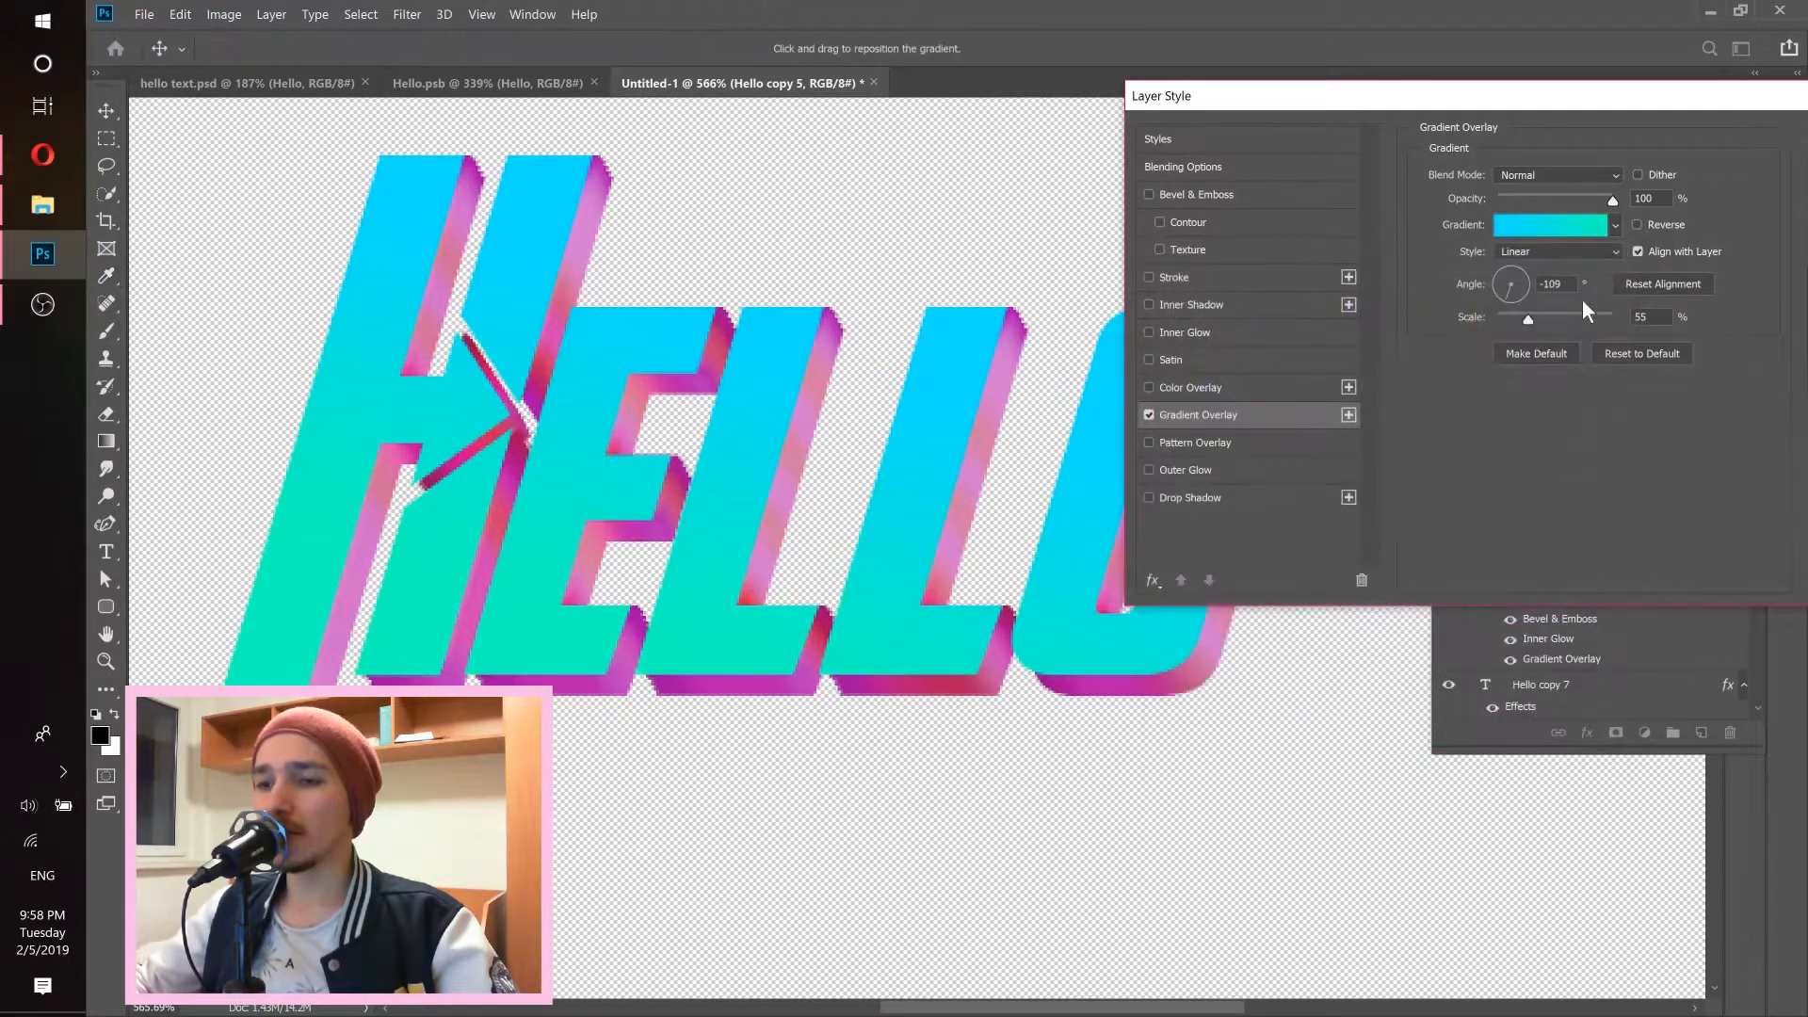
Set the gradient overlay's angle to -103° and scale to 100%, and apply the layer style.
{"action": "left_click", "coordinate": [1506, 284]}
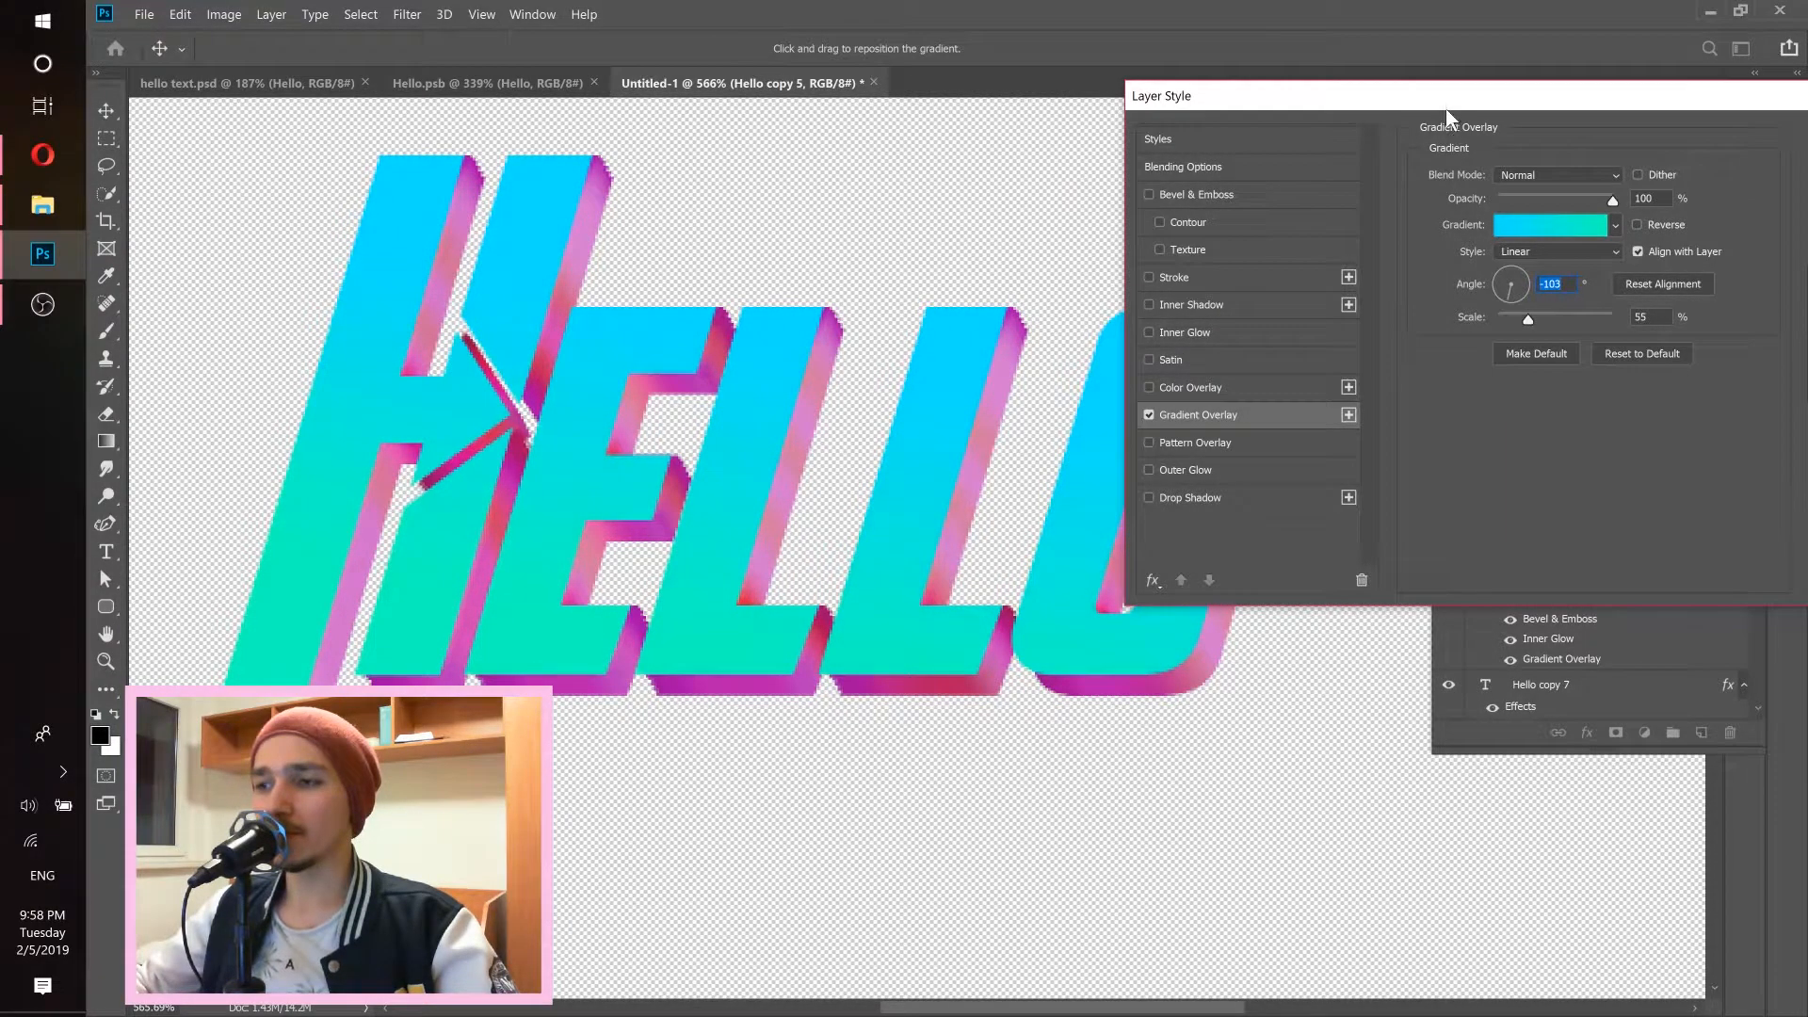
{"action": "left_click_drag", "start_coordinate": [1436, 100], "coordinate": [1176, 330]}
{"action": "left_click_drag", "start_coordinate": [1397, 547], "coordinate": [1368, 551]}
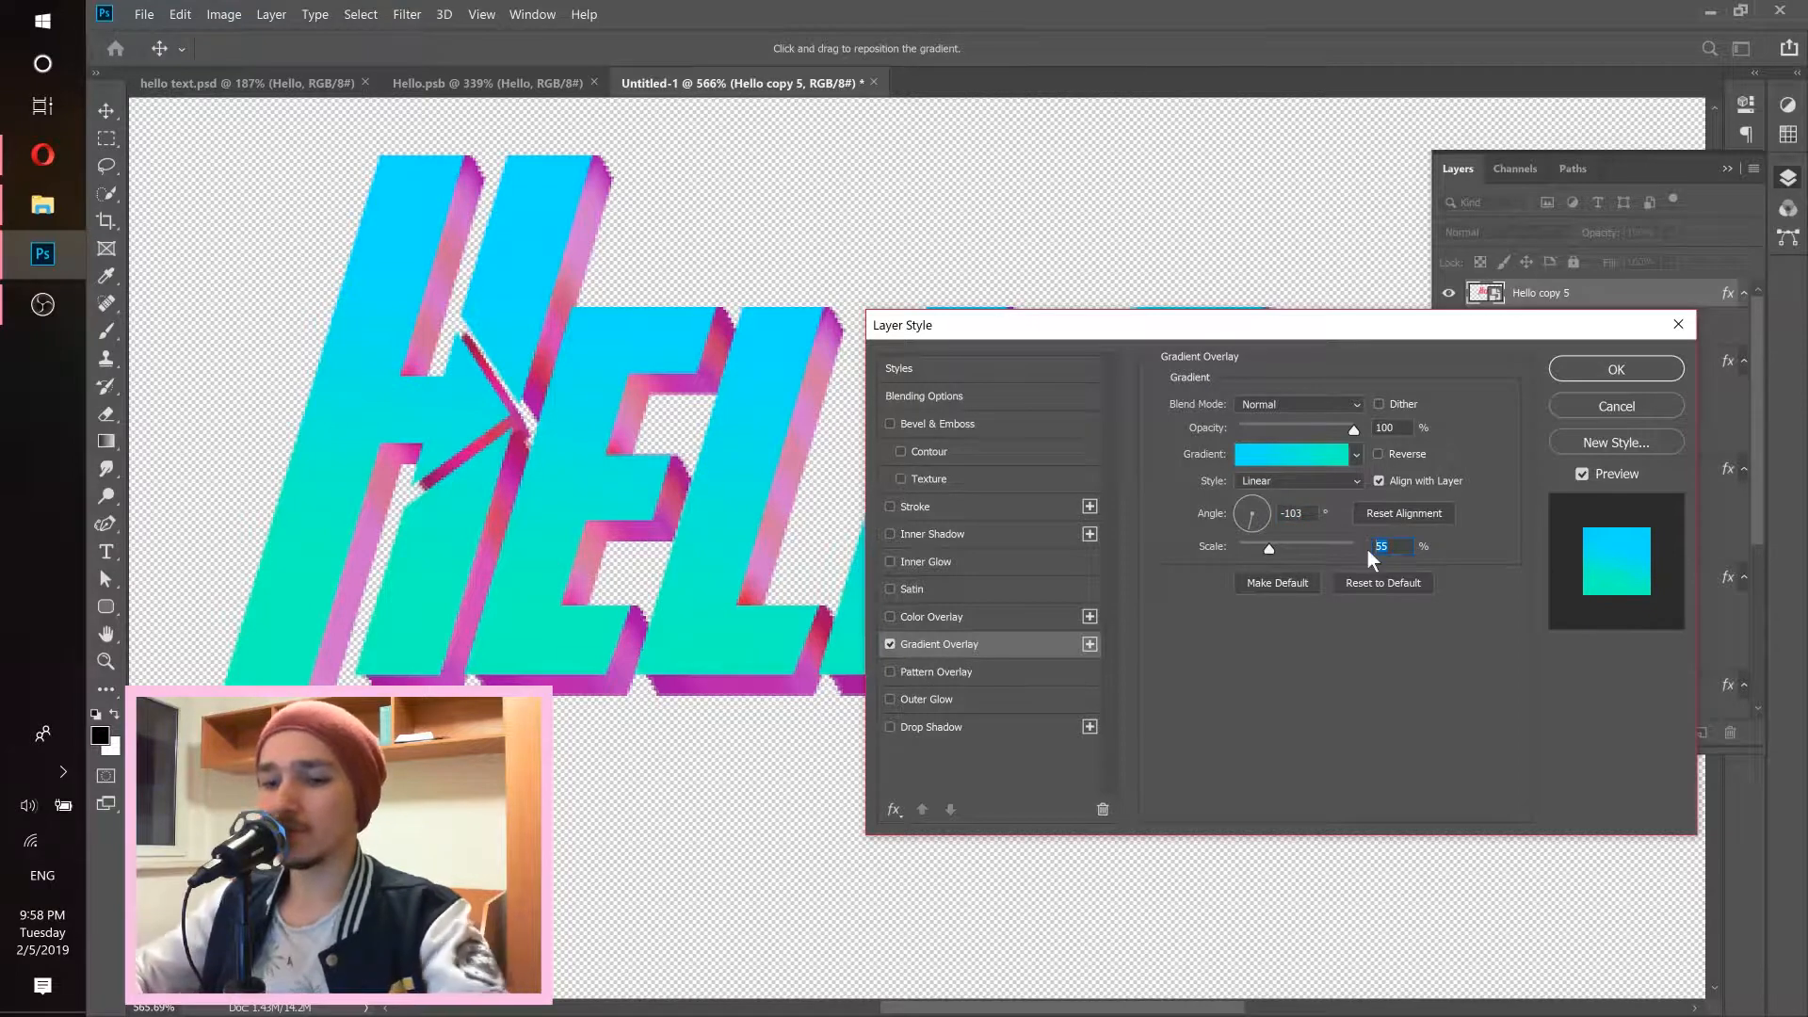
{"action": "type", "text": "100"}
{"action": "key", "text": "Tab"}
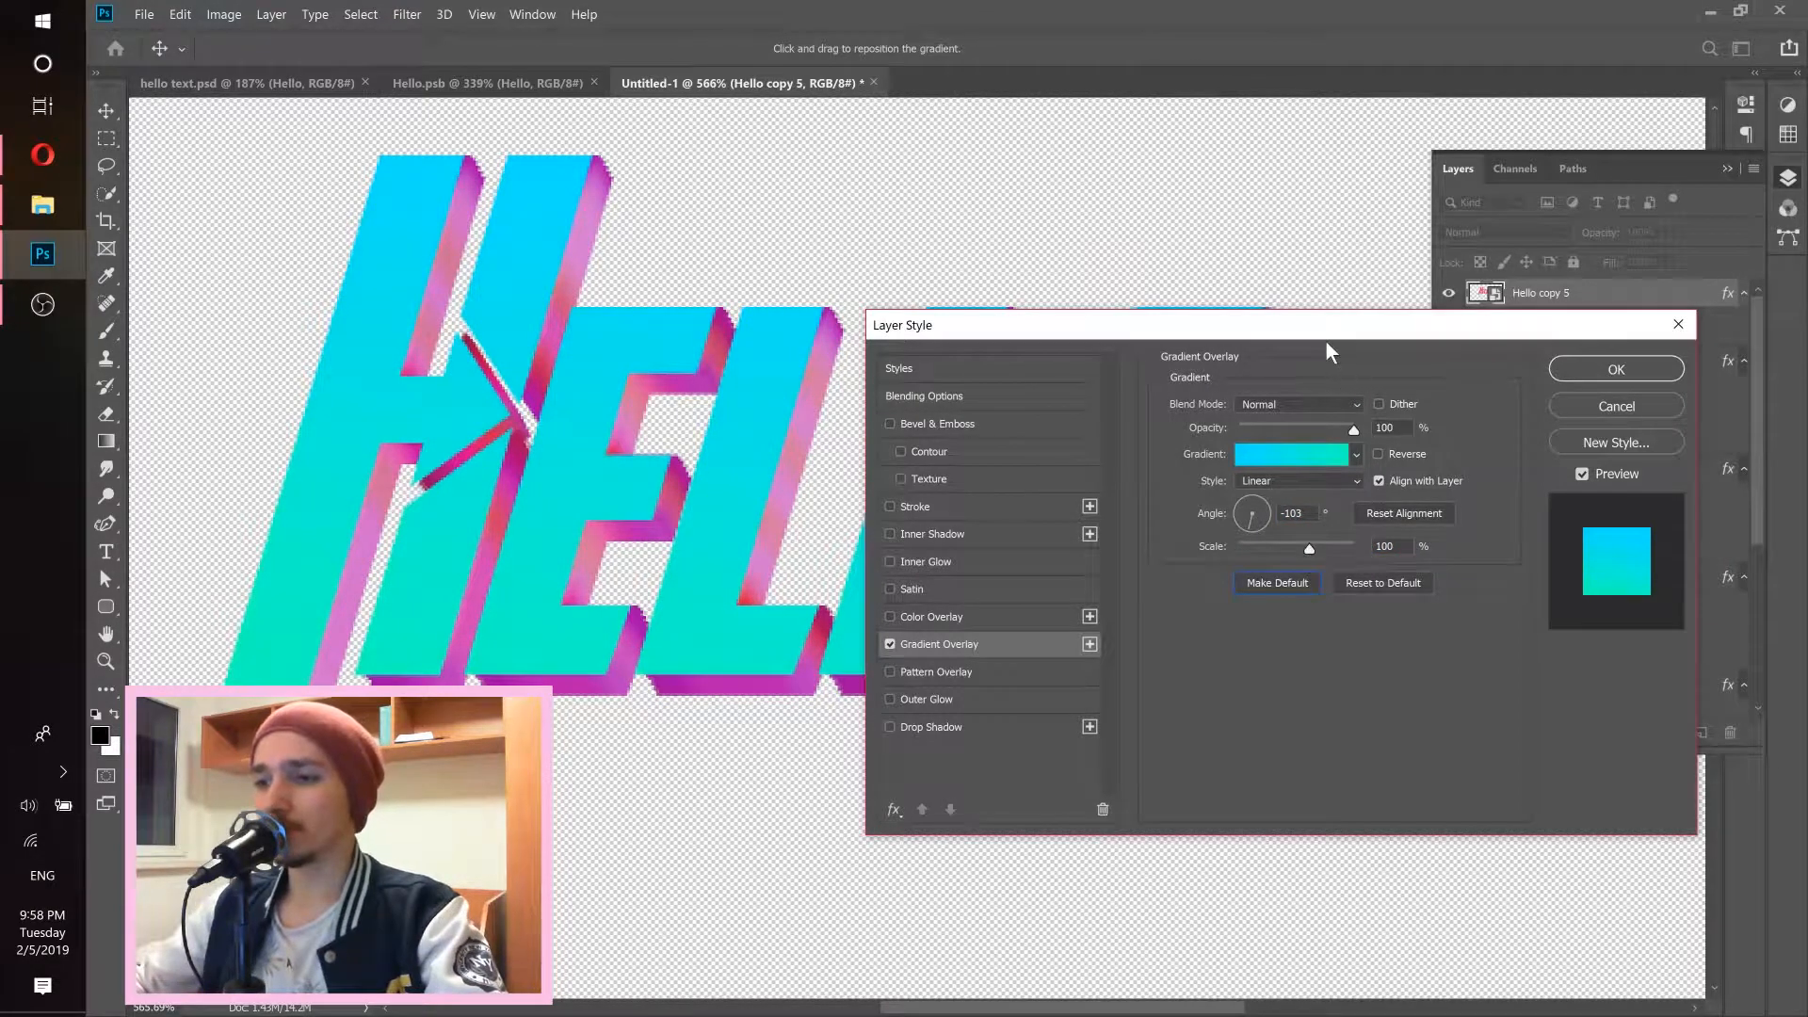
{"action": "left_click_drag", "start_coordinate": [1325, 339], "coordinate": [1311, 490]}
{"action": "left_click", "coordinate": [1580, 544]}
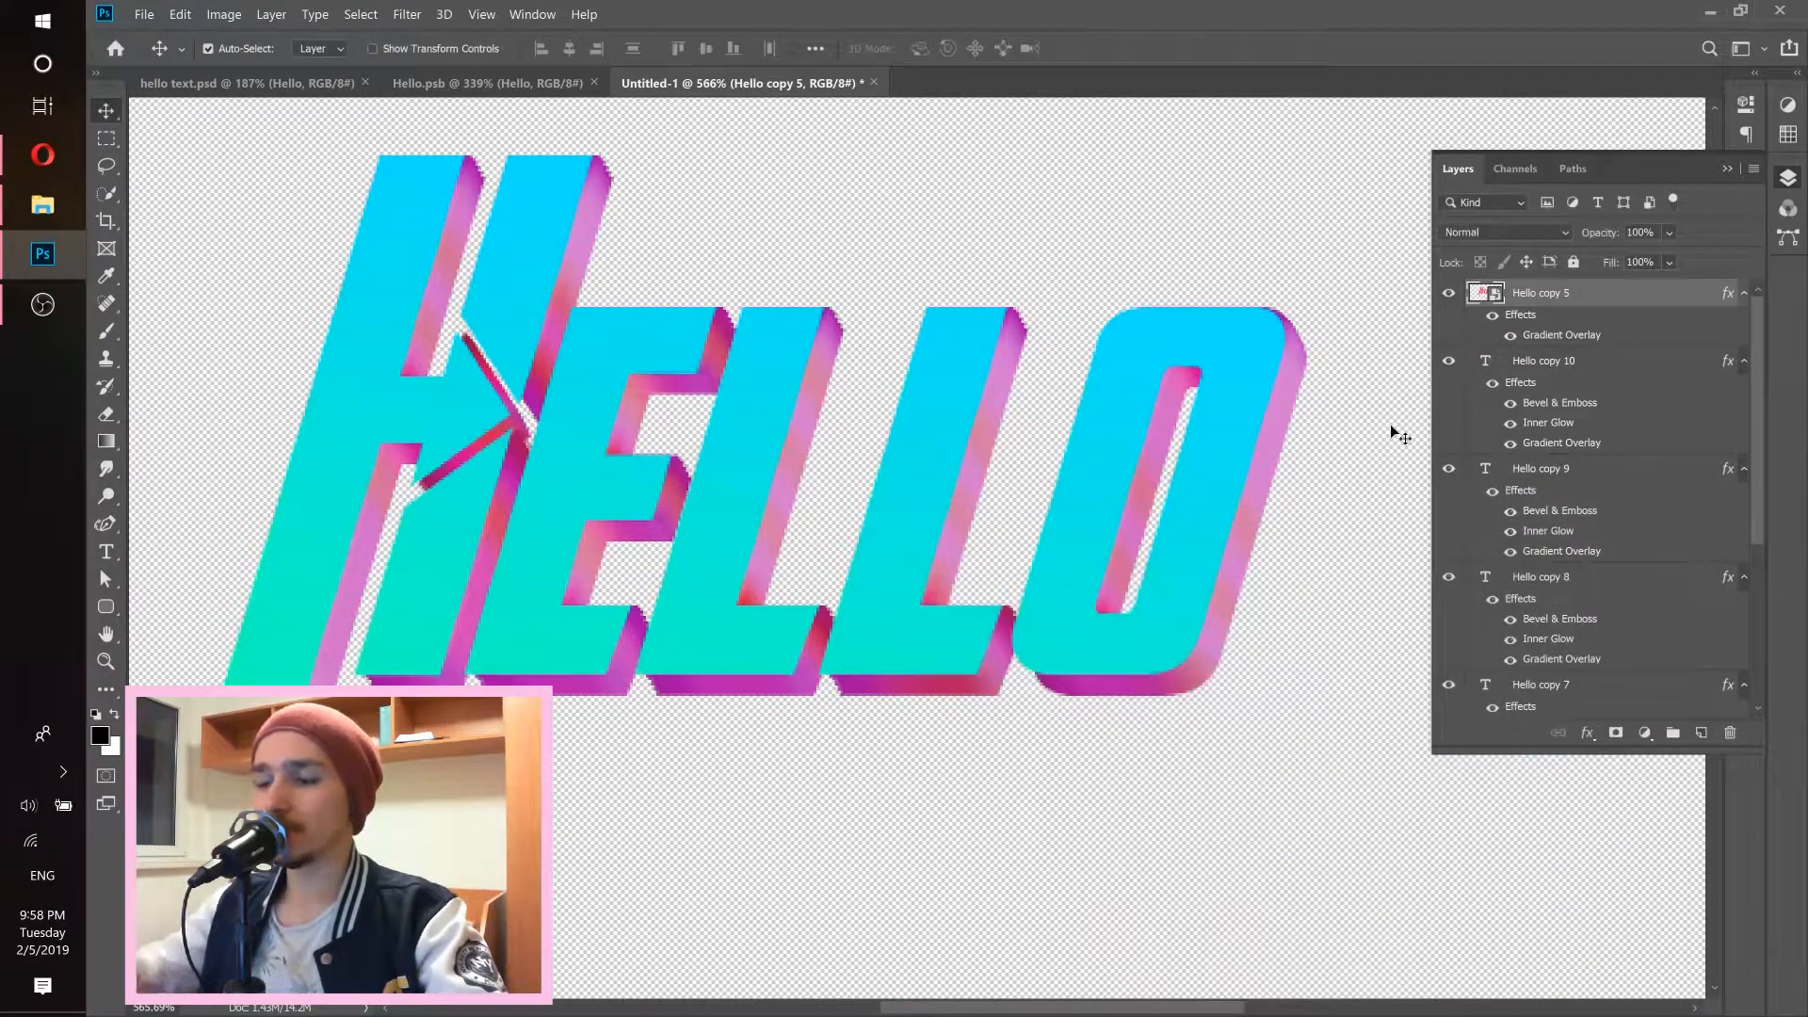
{"action": "scroll", "coordinate": [970, 411], "scroll_direction": "down", "scroll_amount": 4}
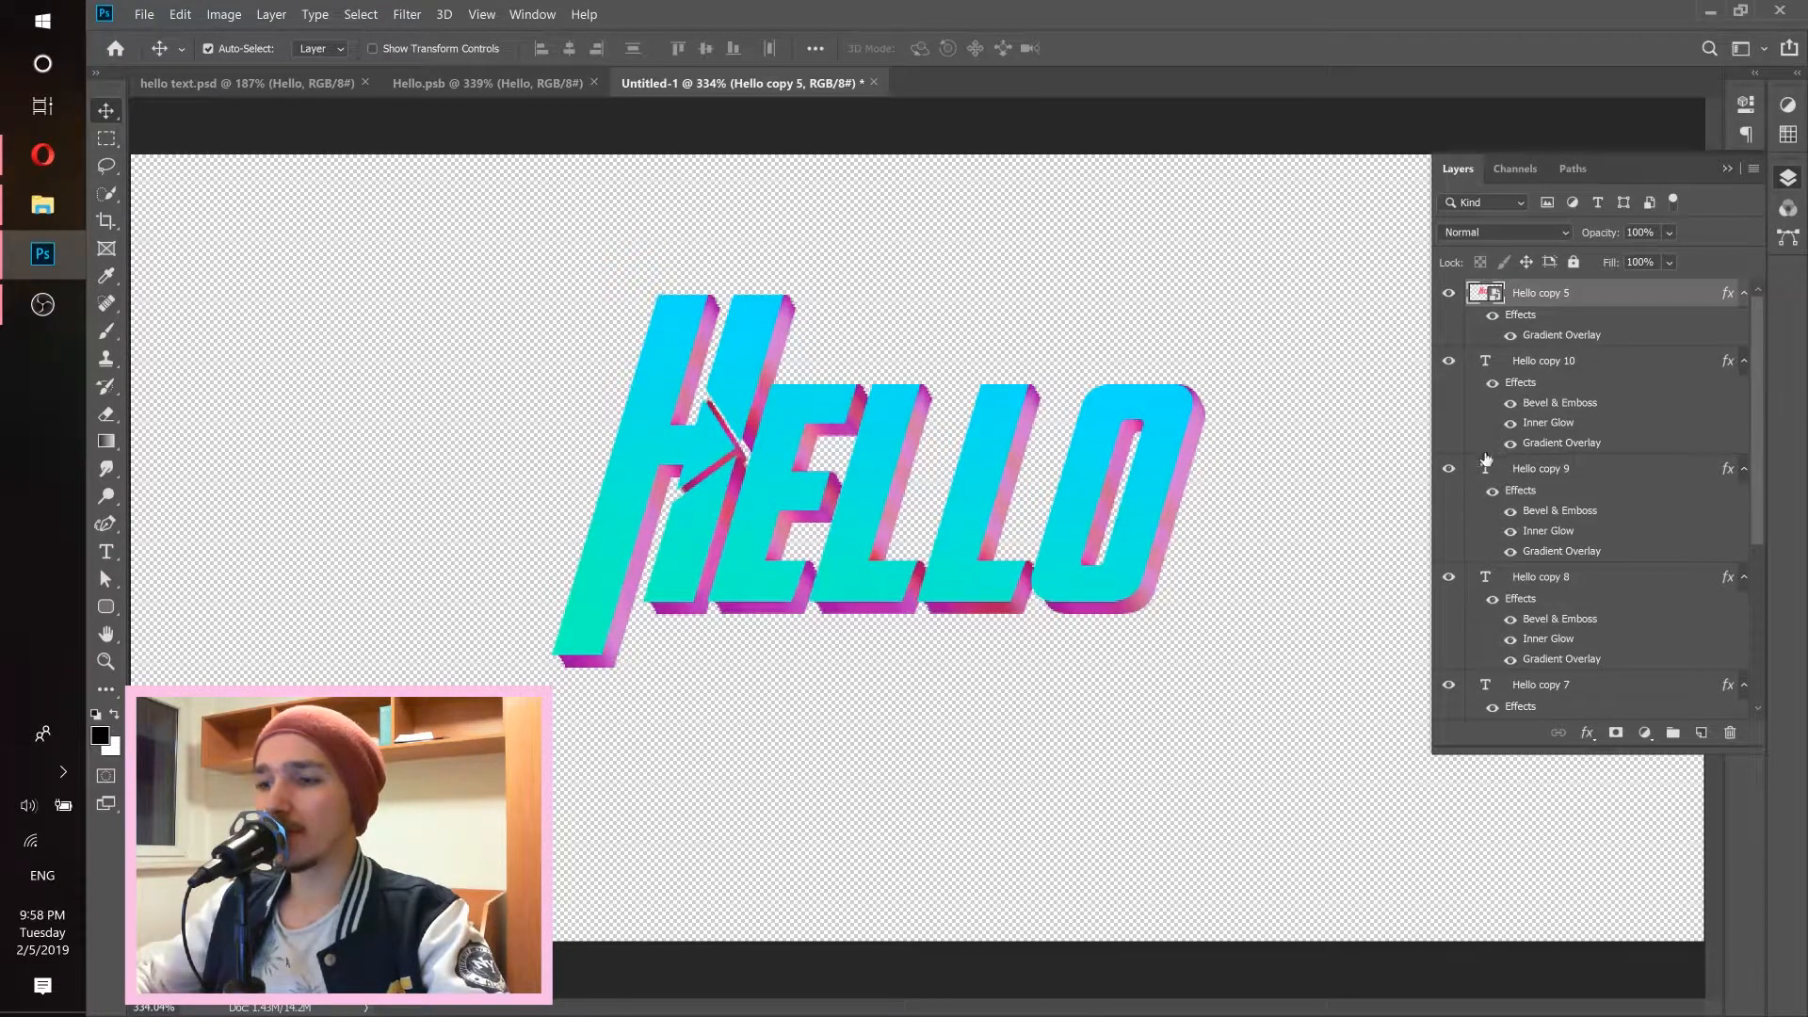
Convert the text layers from Hello copy 10 down to Hello copy 4 into a single smart object.
{"action": "scroll", "coordinate": [1049, 433], "scroll_direction": "up", "scroll_amount": 6}
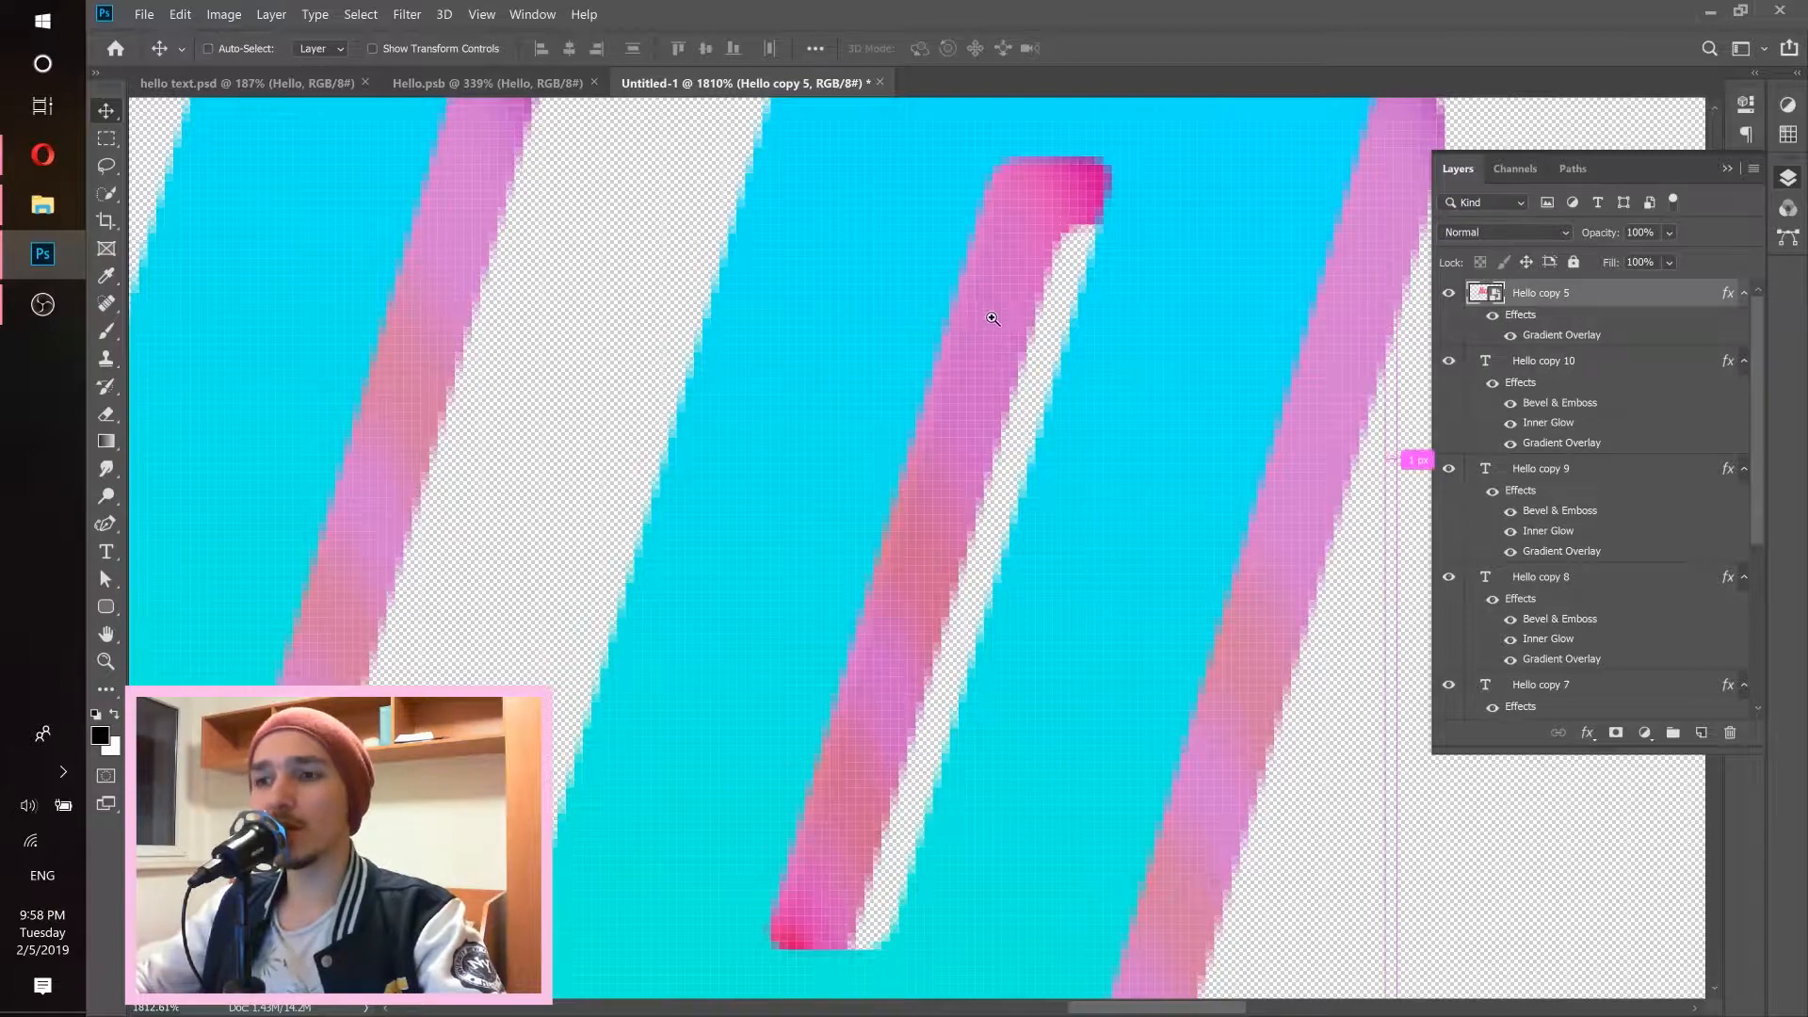
{"action": "scroll", "coordinate": [924, 336], "scroll_direction": "down", "scroll_amount": 5}
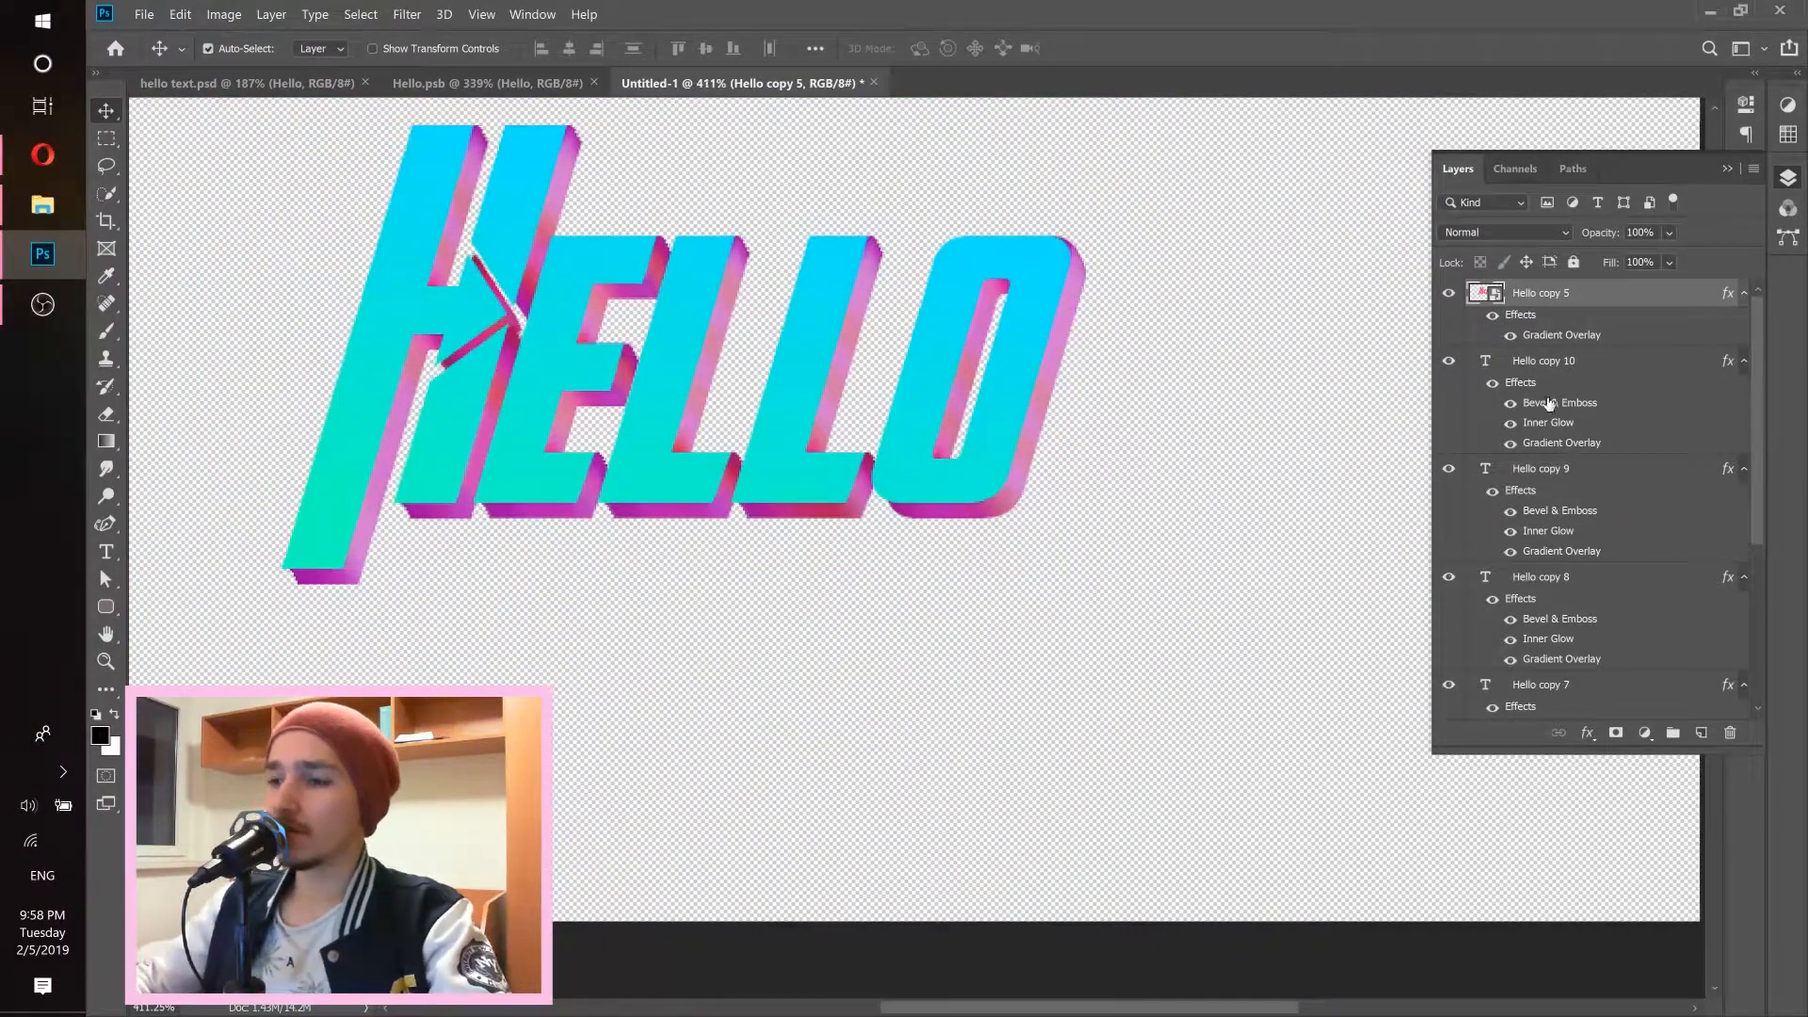
{"action": "left_click", "coordinate": [1566, 365]}
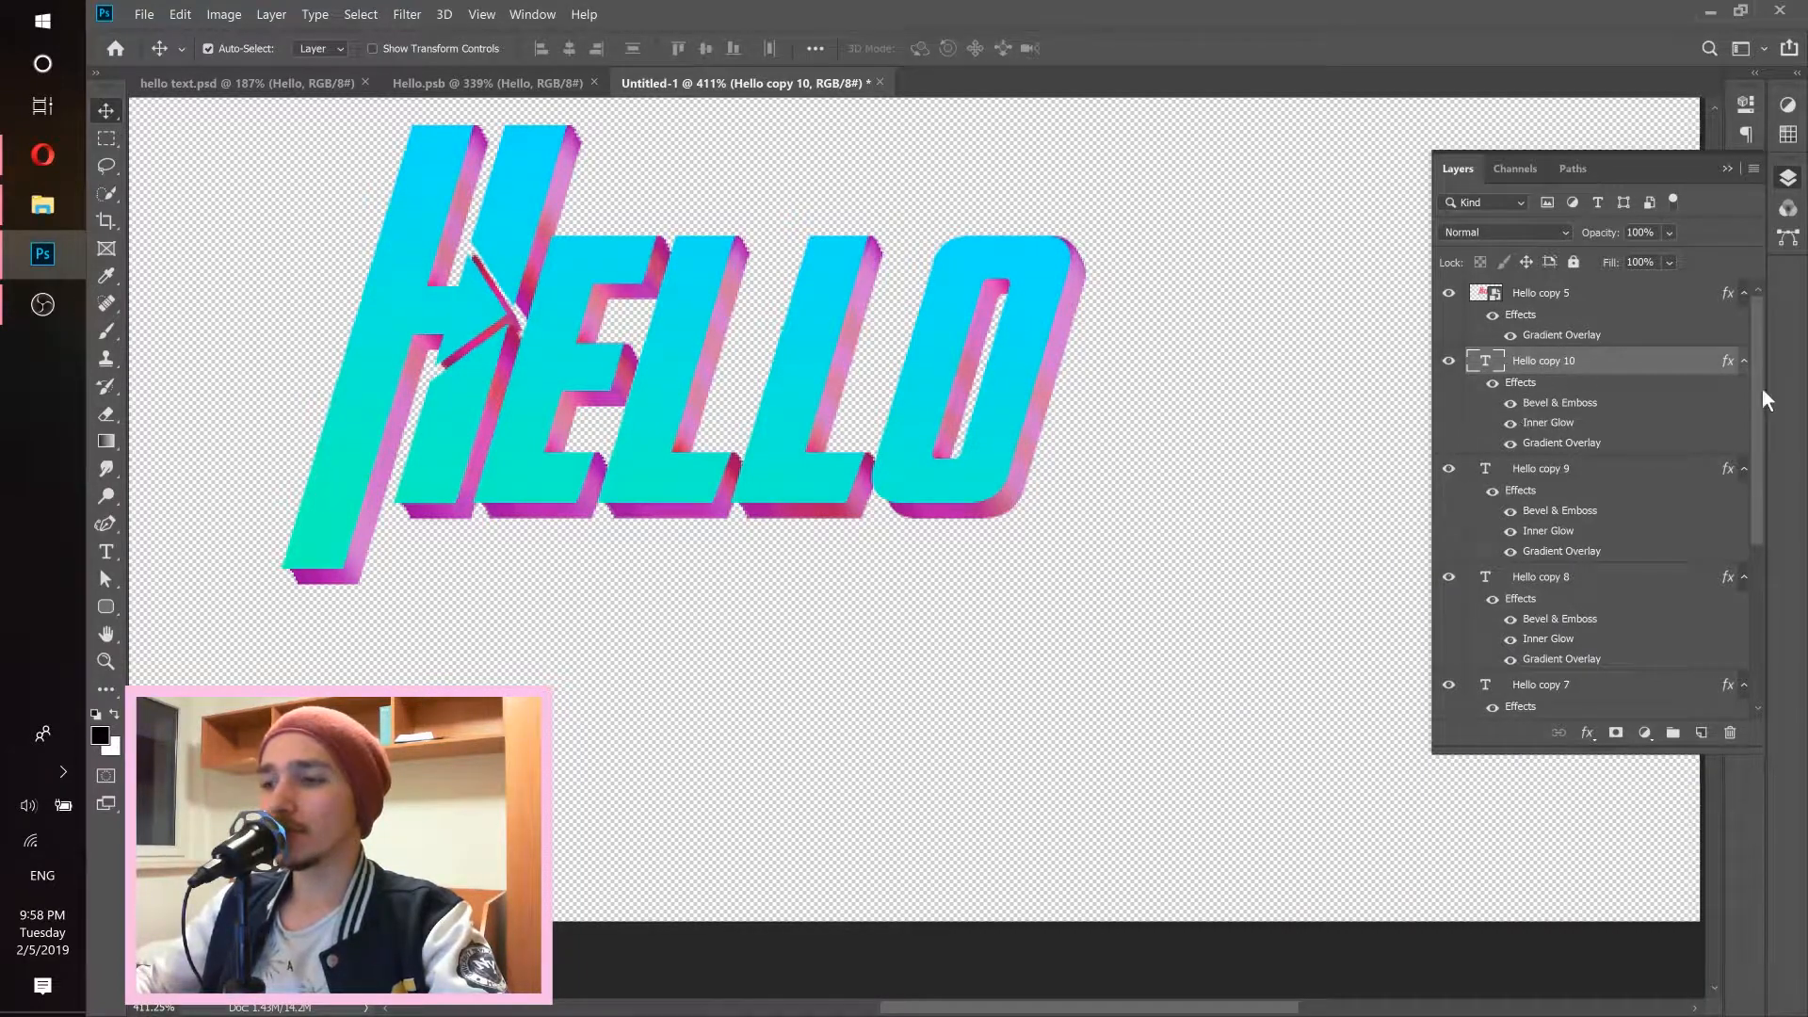
{"action": "left_click_drag", "start_coordinate": [1759, 376], "coordinate": [1748, 627]}
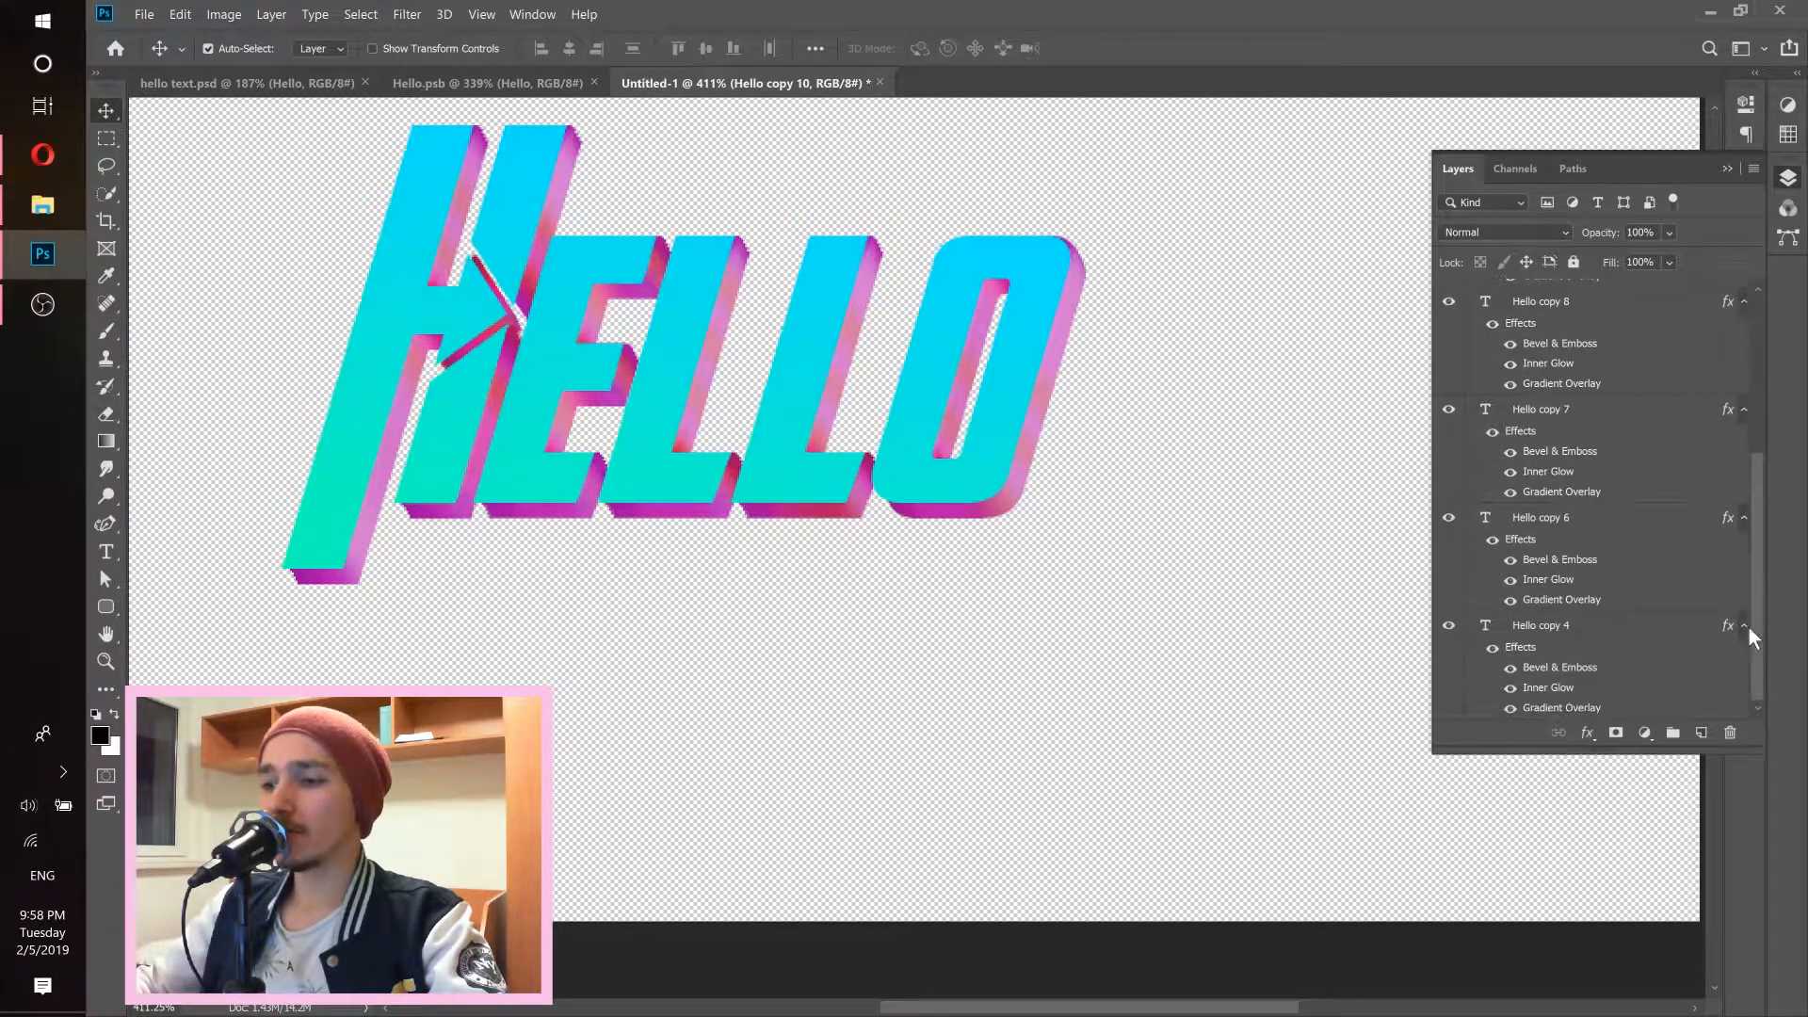
{"action": "left_click", "coordinate": [1547, 626], "text": "shift"}
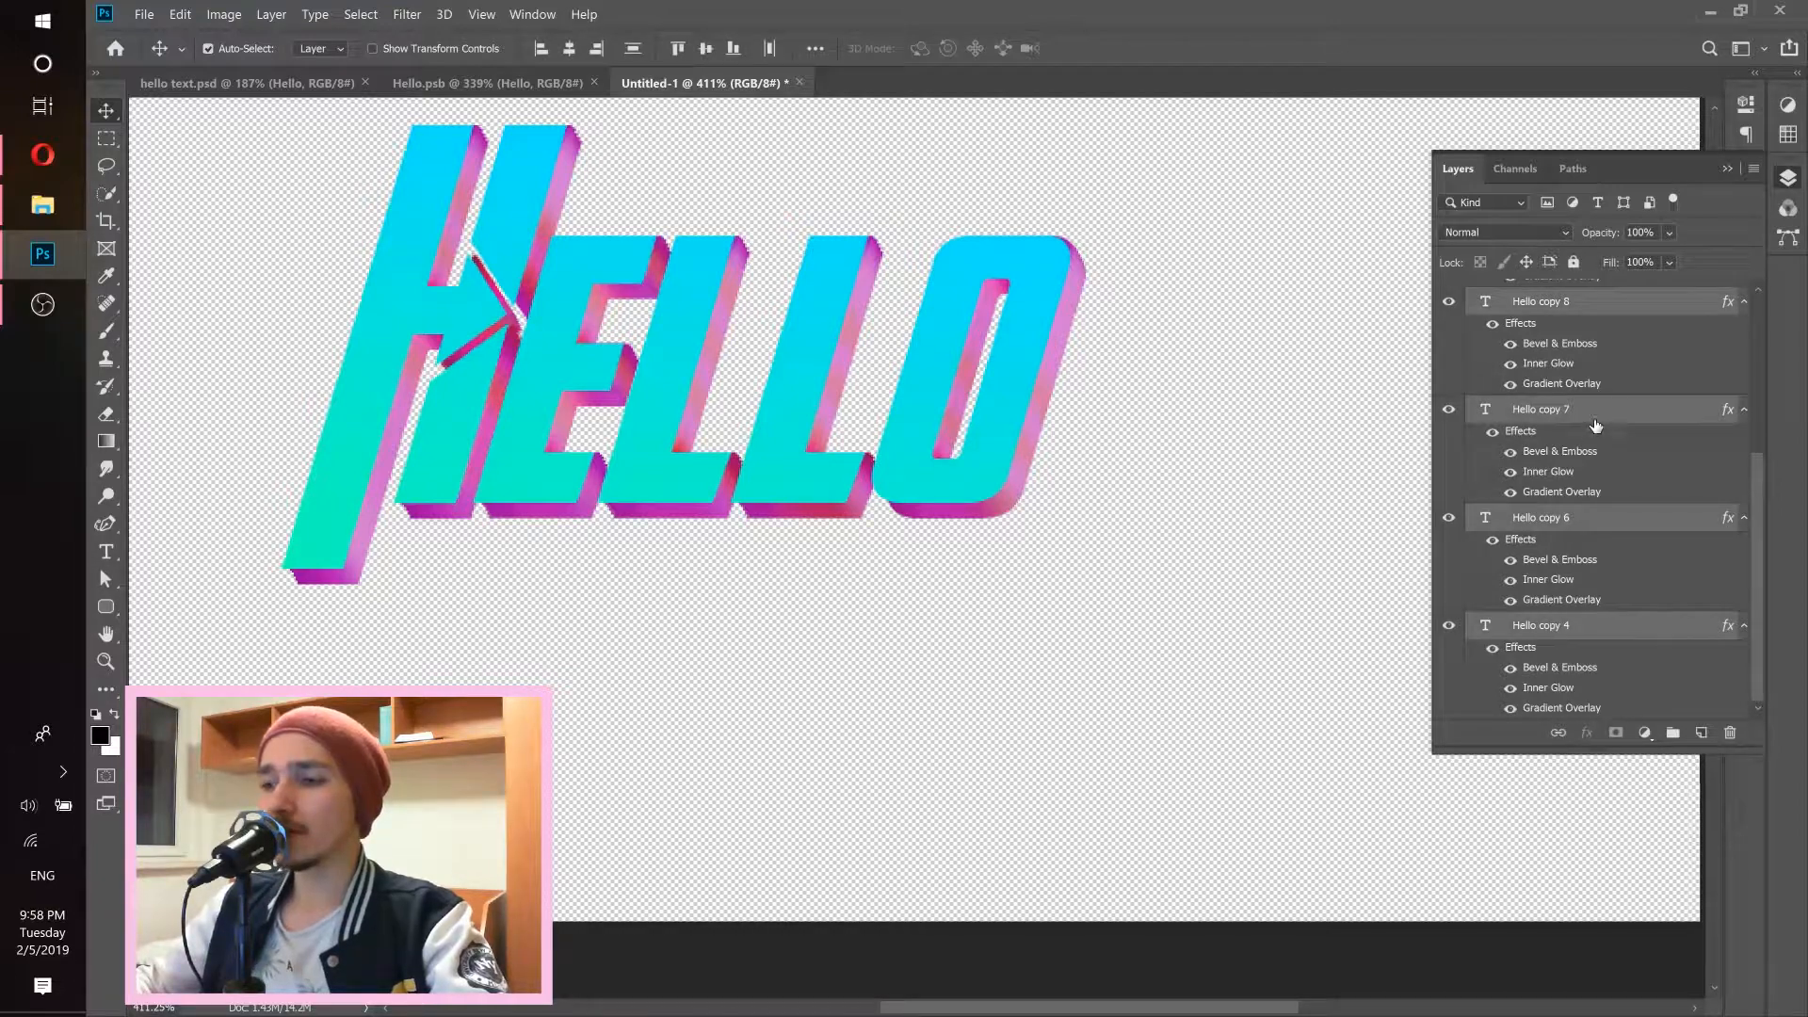
{"action": "right_click", "coordinate": [1671, 415]}
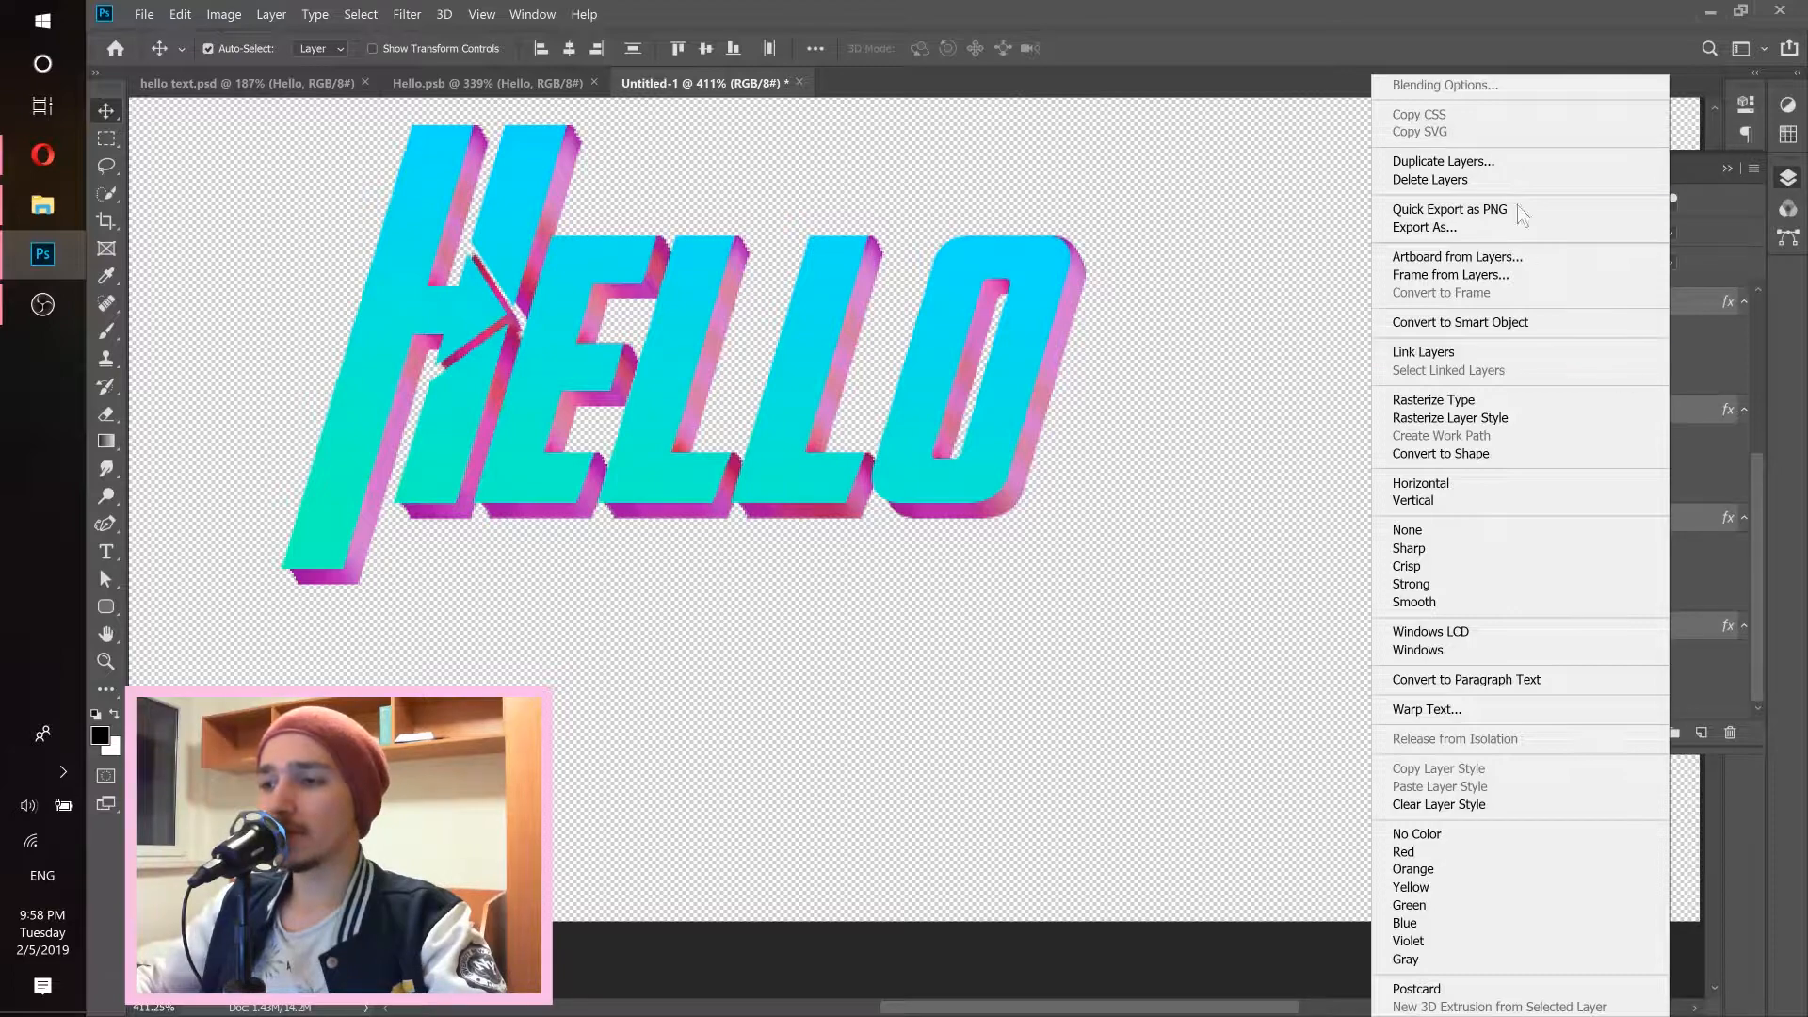
{"action": "left_click", "coordinate": [1442, 323]}
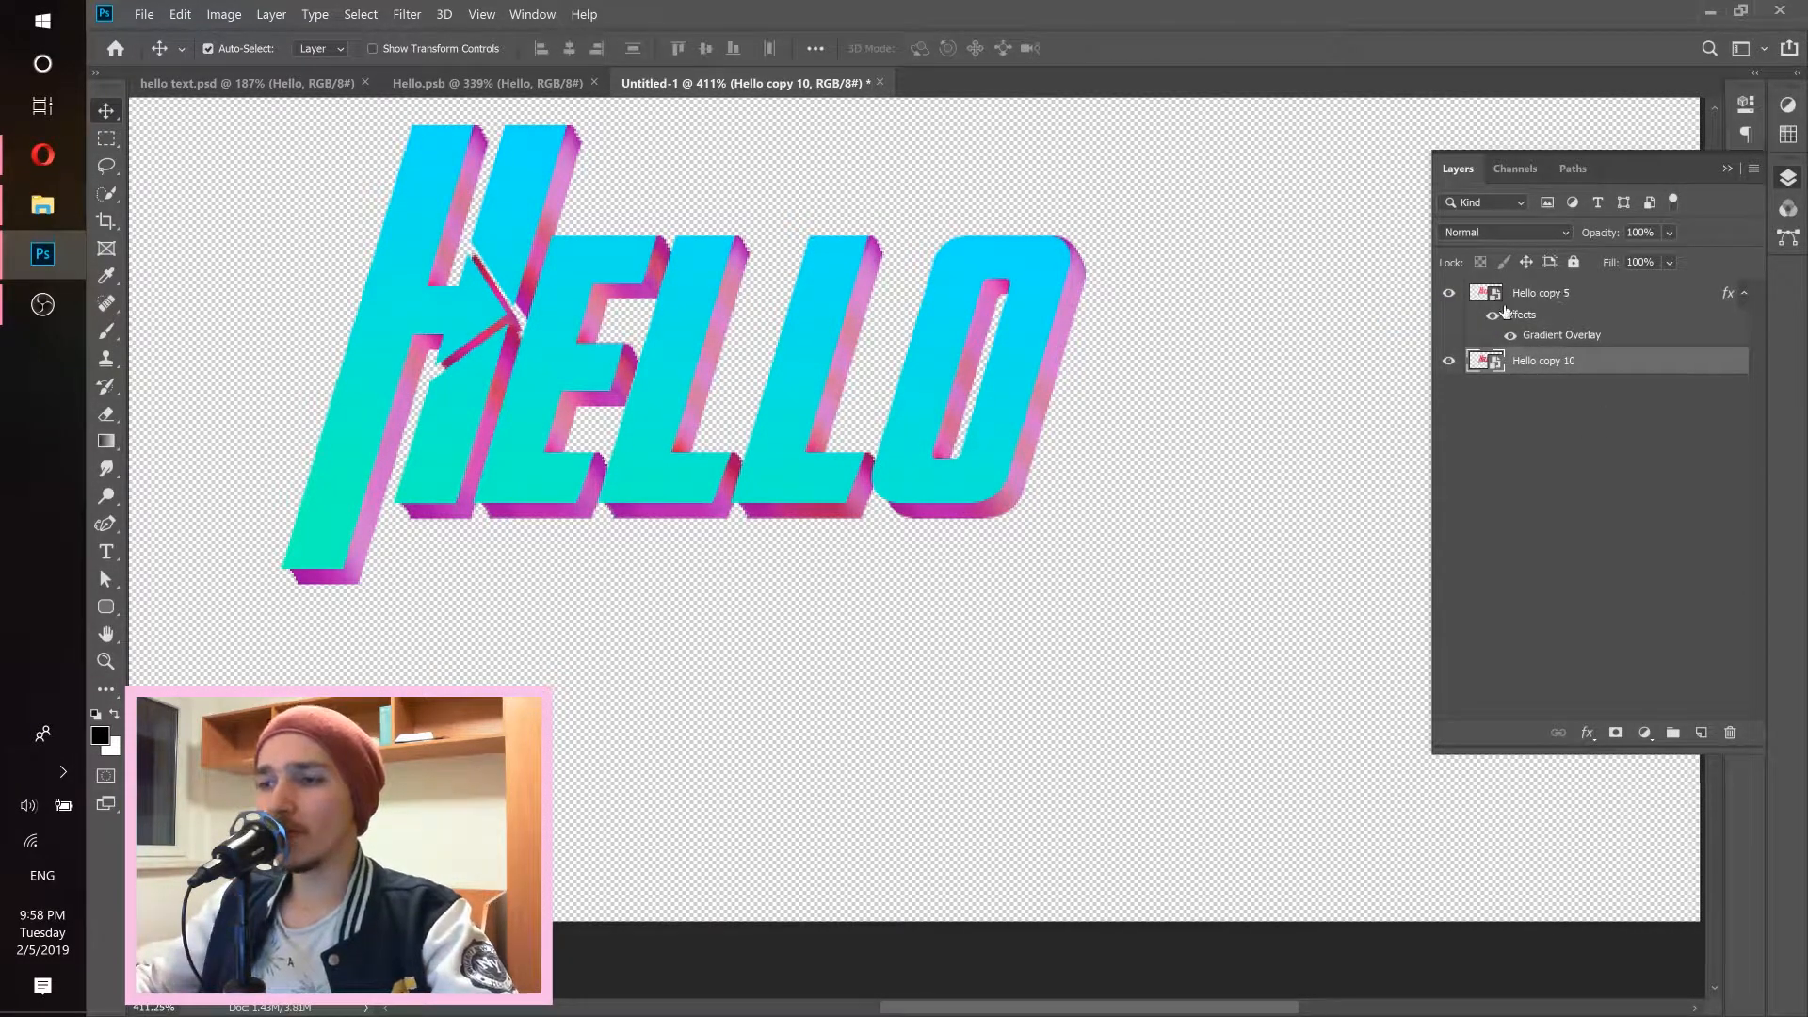
Toggle the visibility of the Hello copy 5 and Hello copy 10 layers to compare the face and the extrusion.
{"action": "left_click", "coordinate": [1448, 293]}
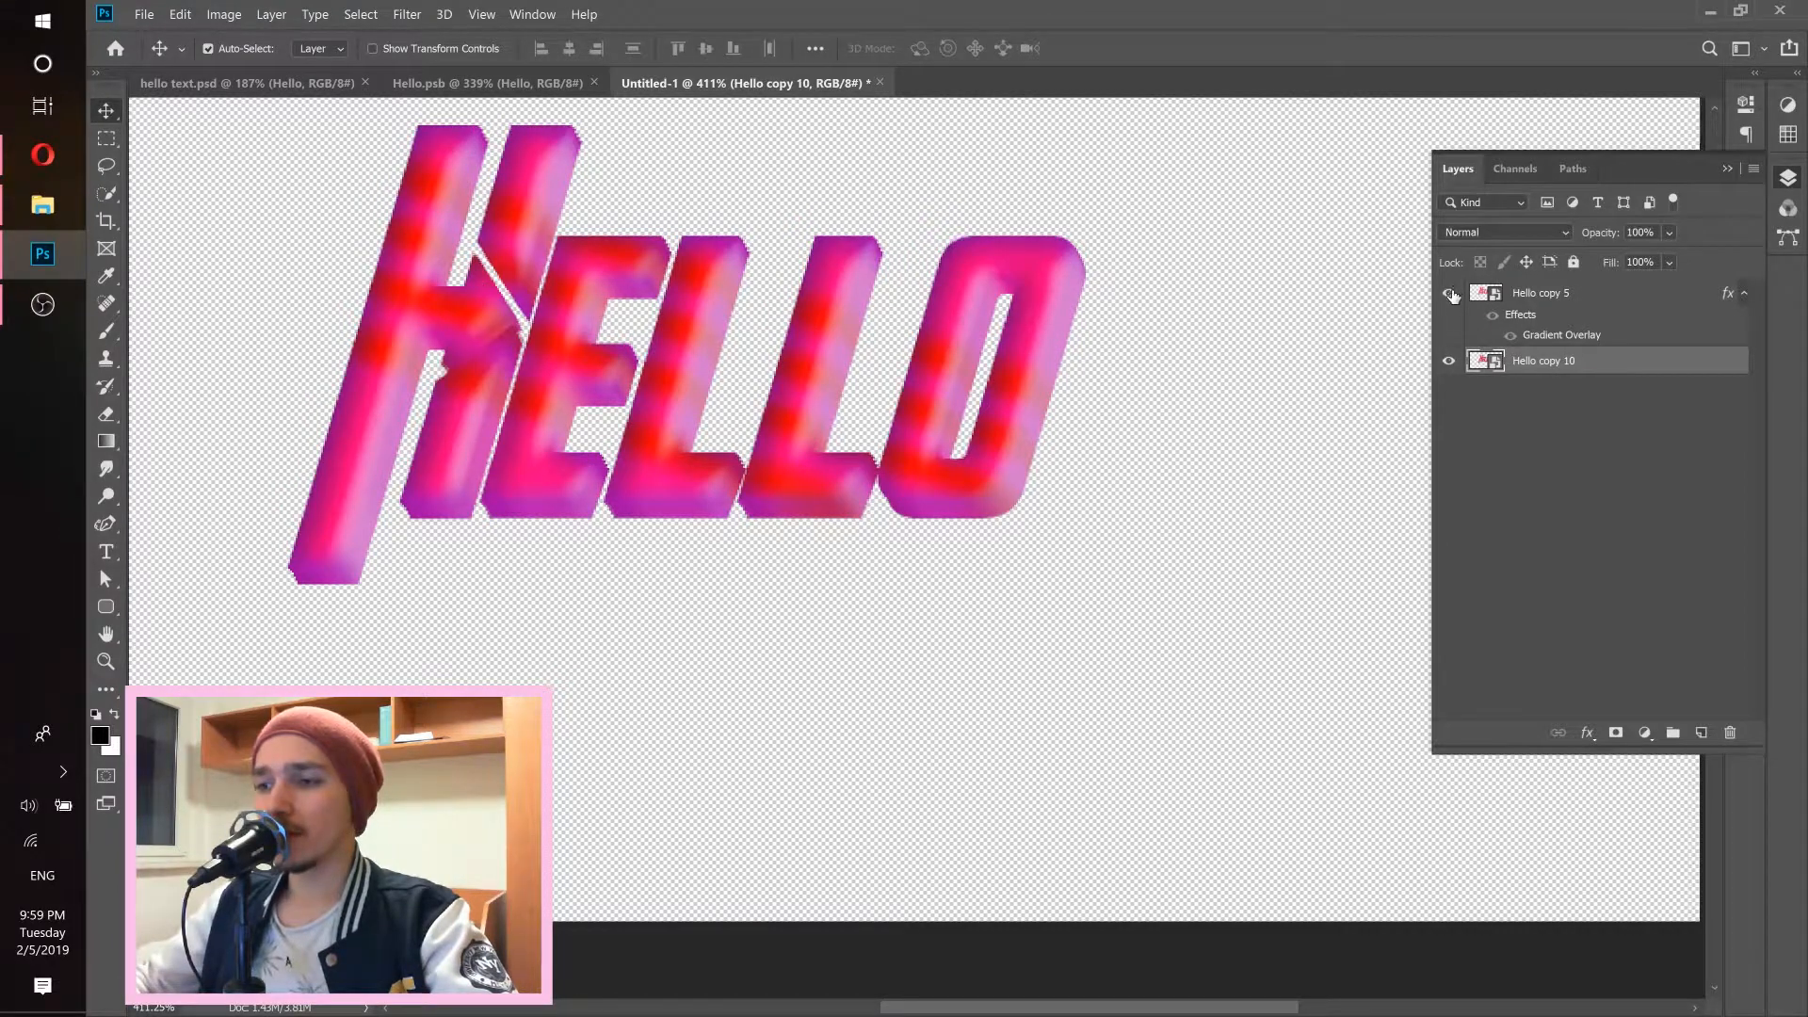
{"action": "left_click", "coordinate": [1448, 293]}
{"action": "left_click", "coordinate": [1448, 360]}
{"action": "left_click", "coordinate": [1448, 361]}
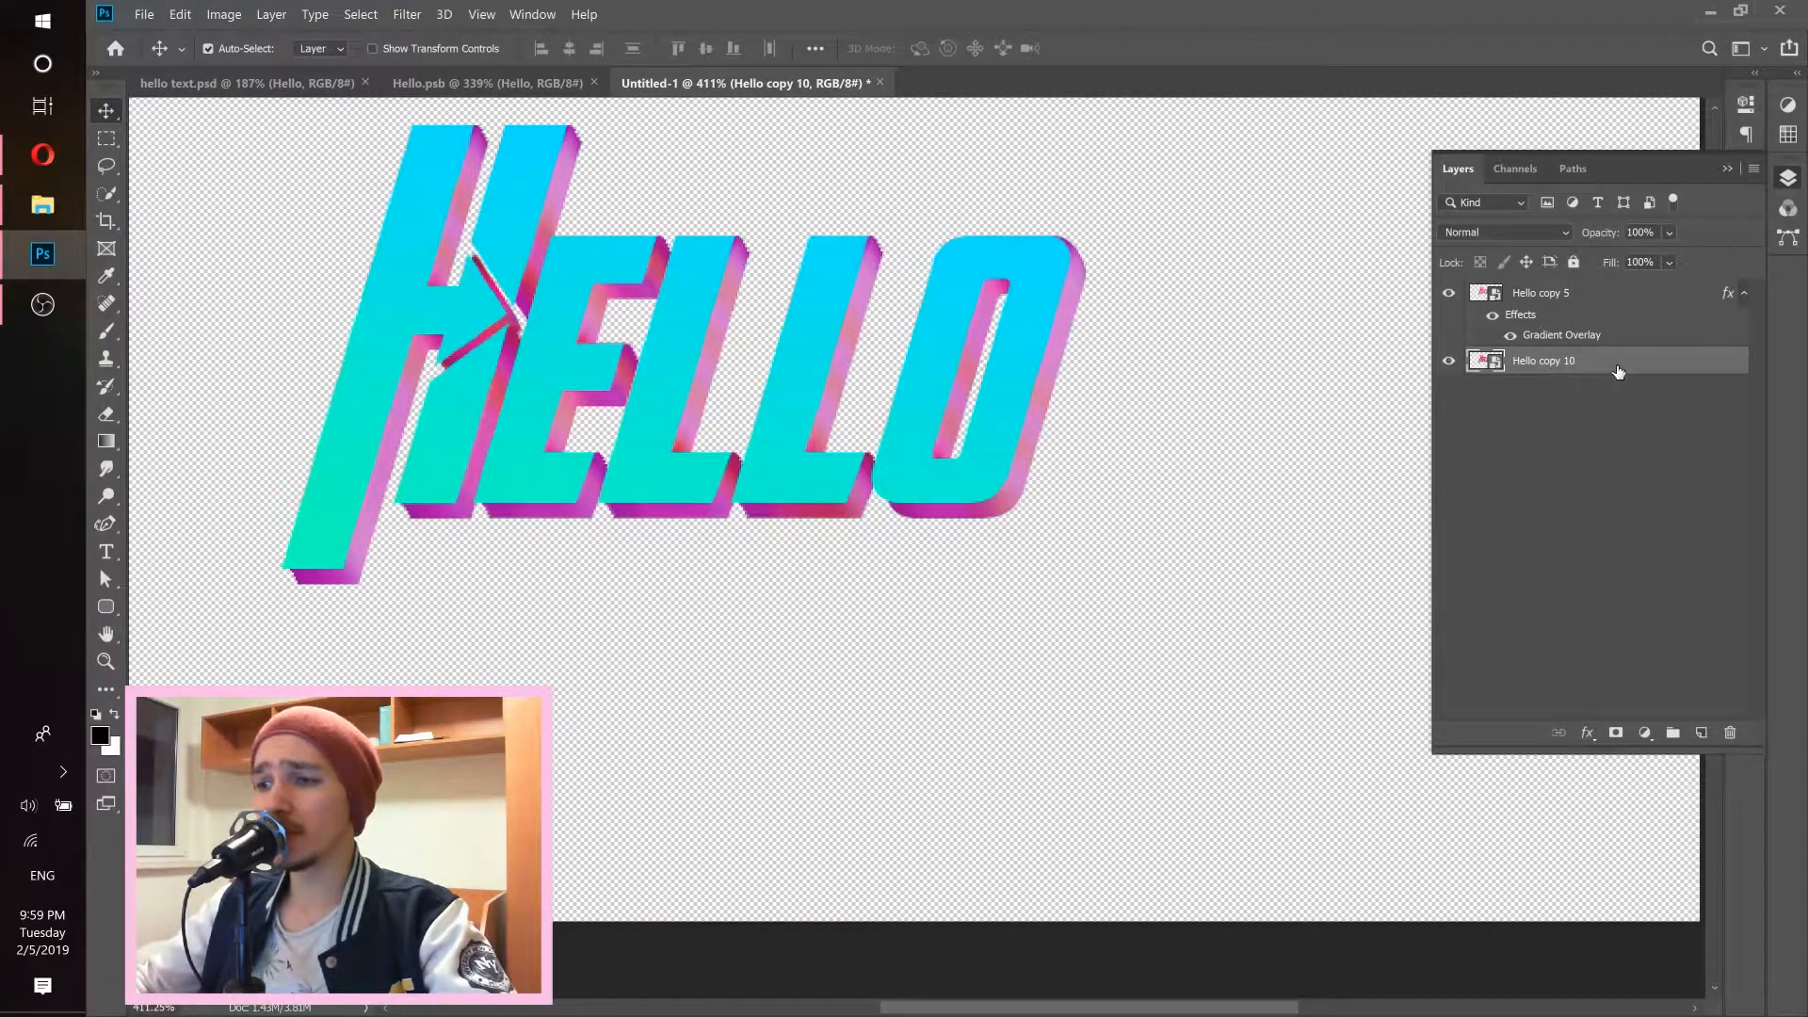
Apply the Wind filter to the Hello copy 10 smart object with the Wind method and the From the Left direction.
{"action": "left_click", "coordinate": [407, 14]}
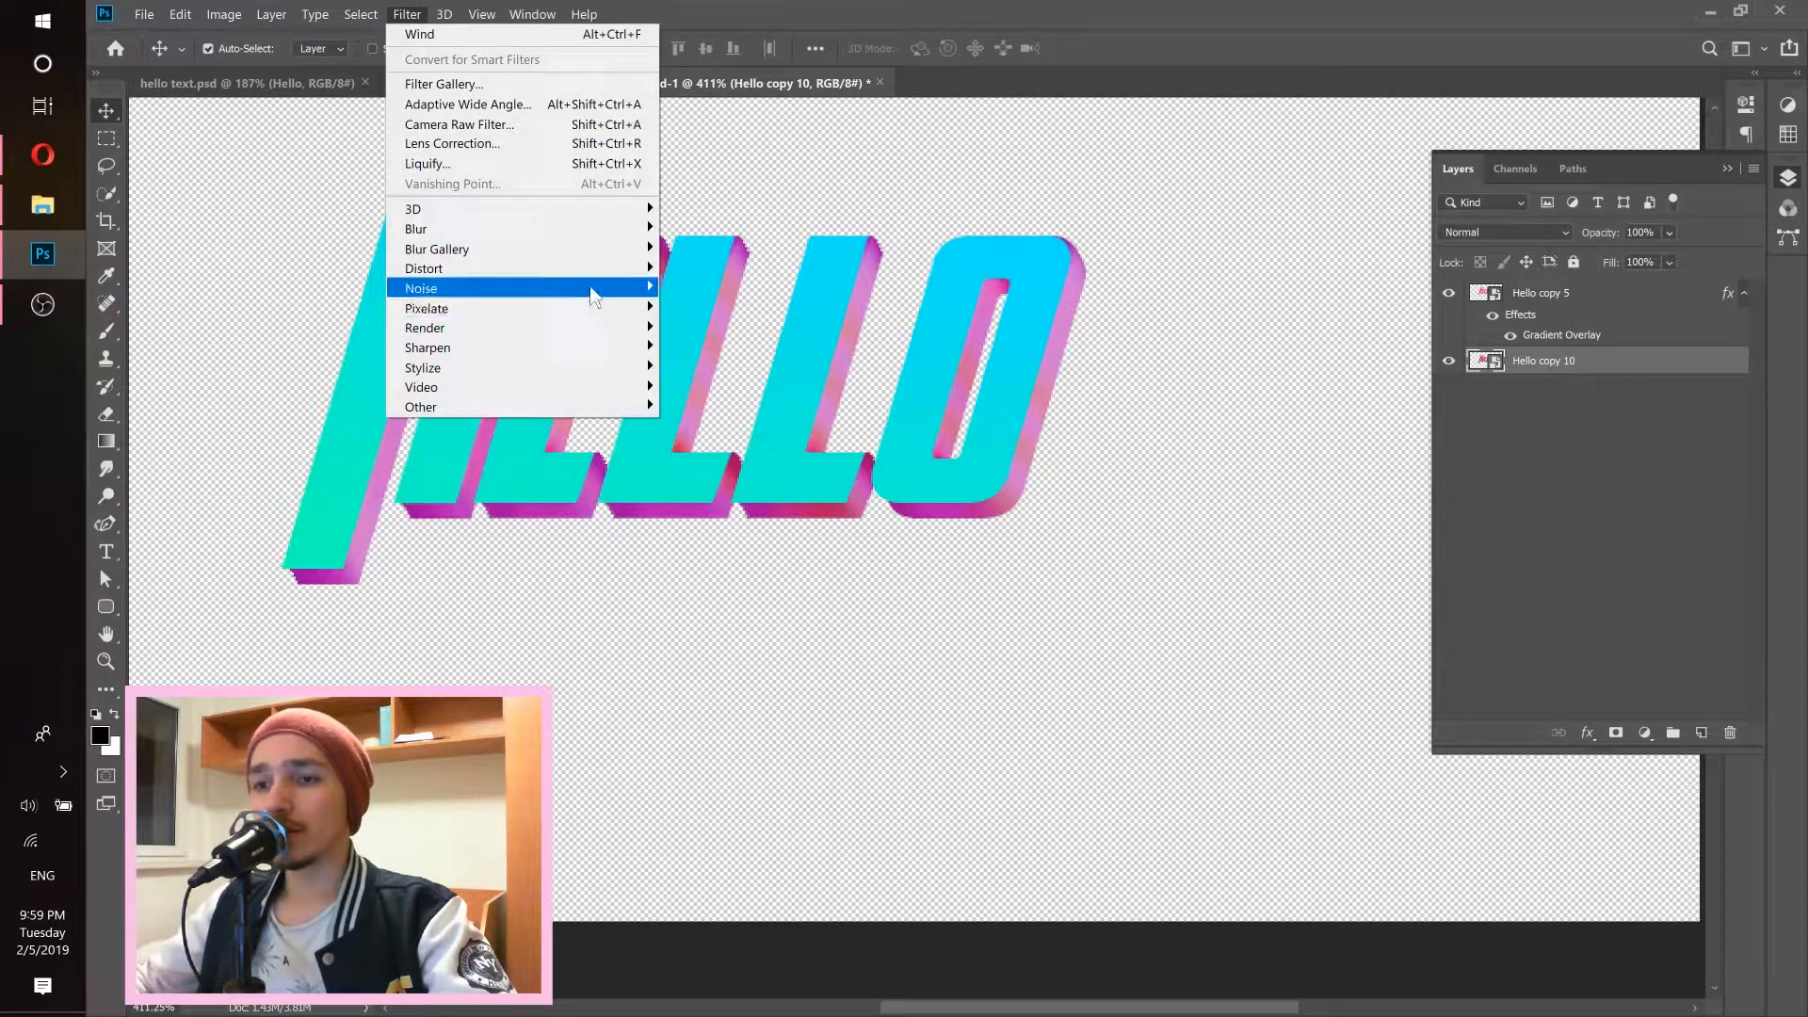
{"action": "mouse_move", "coordinate": [582, 375]}
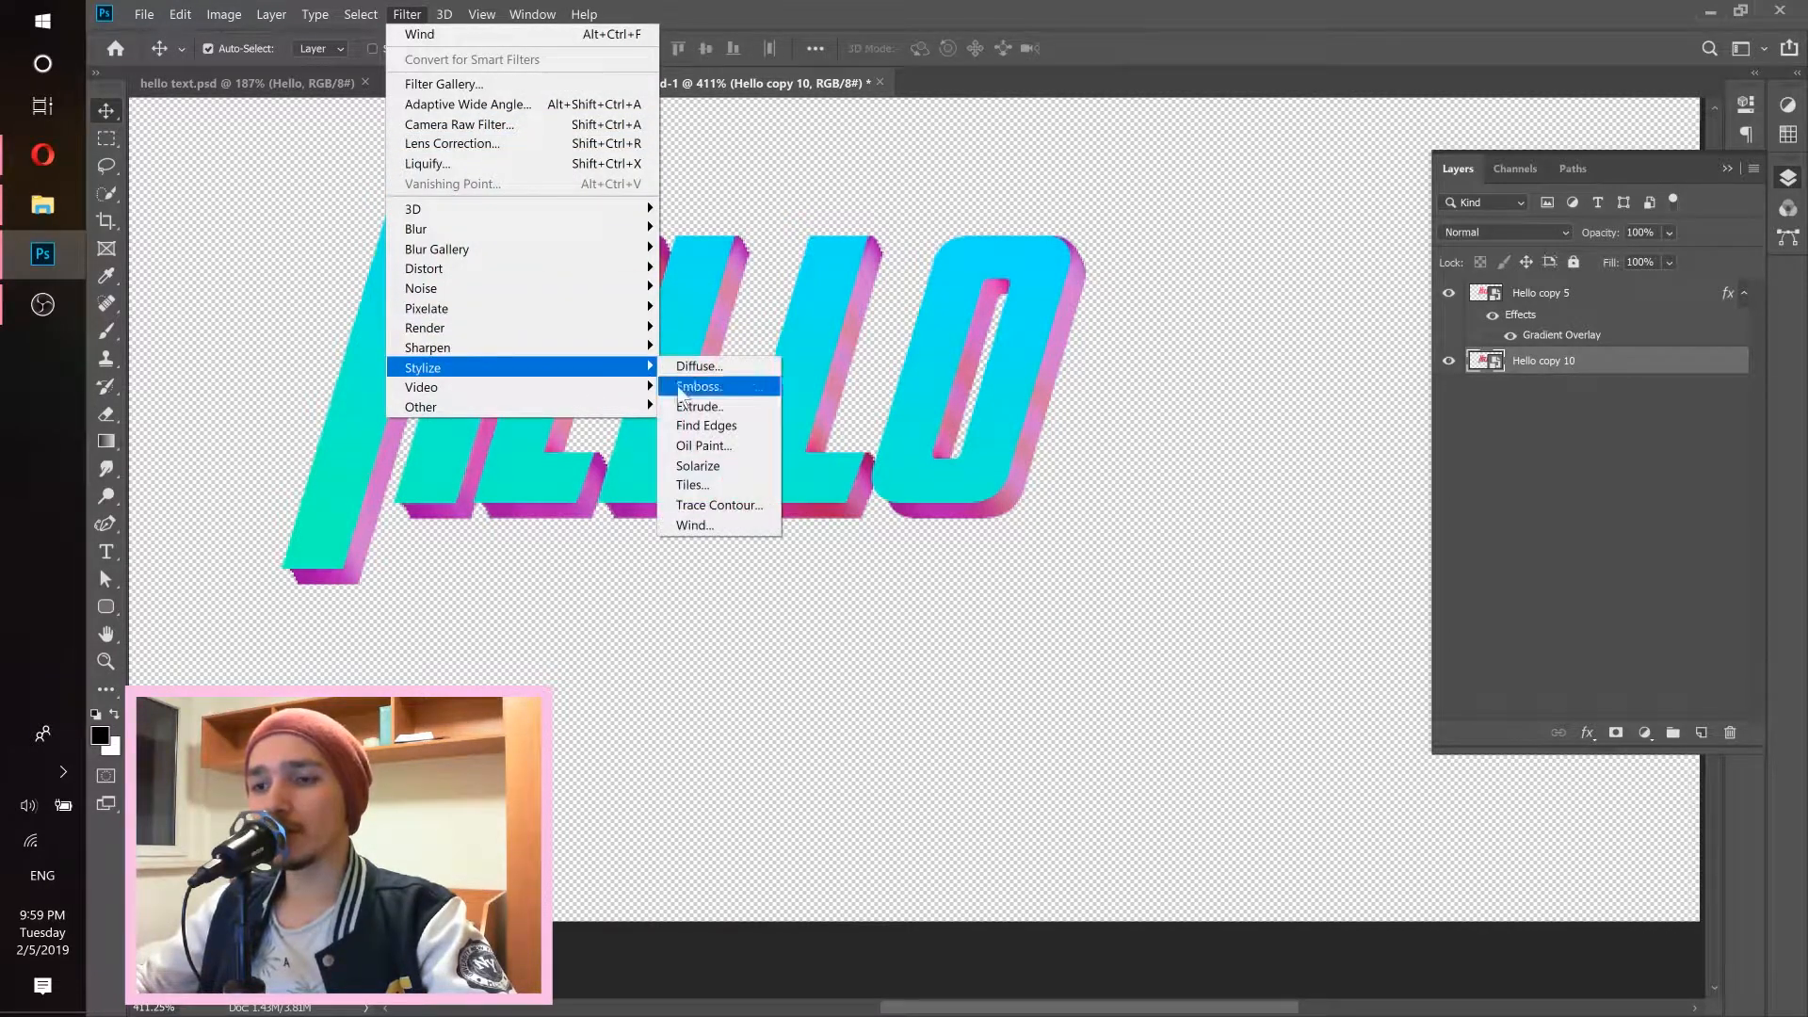
{"action": "left_click", "coordinate": [697, 522]}
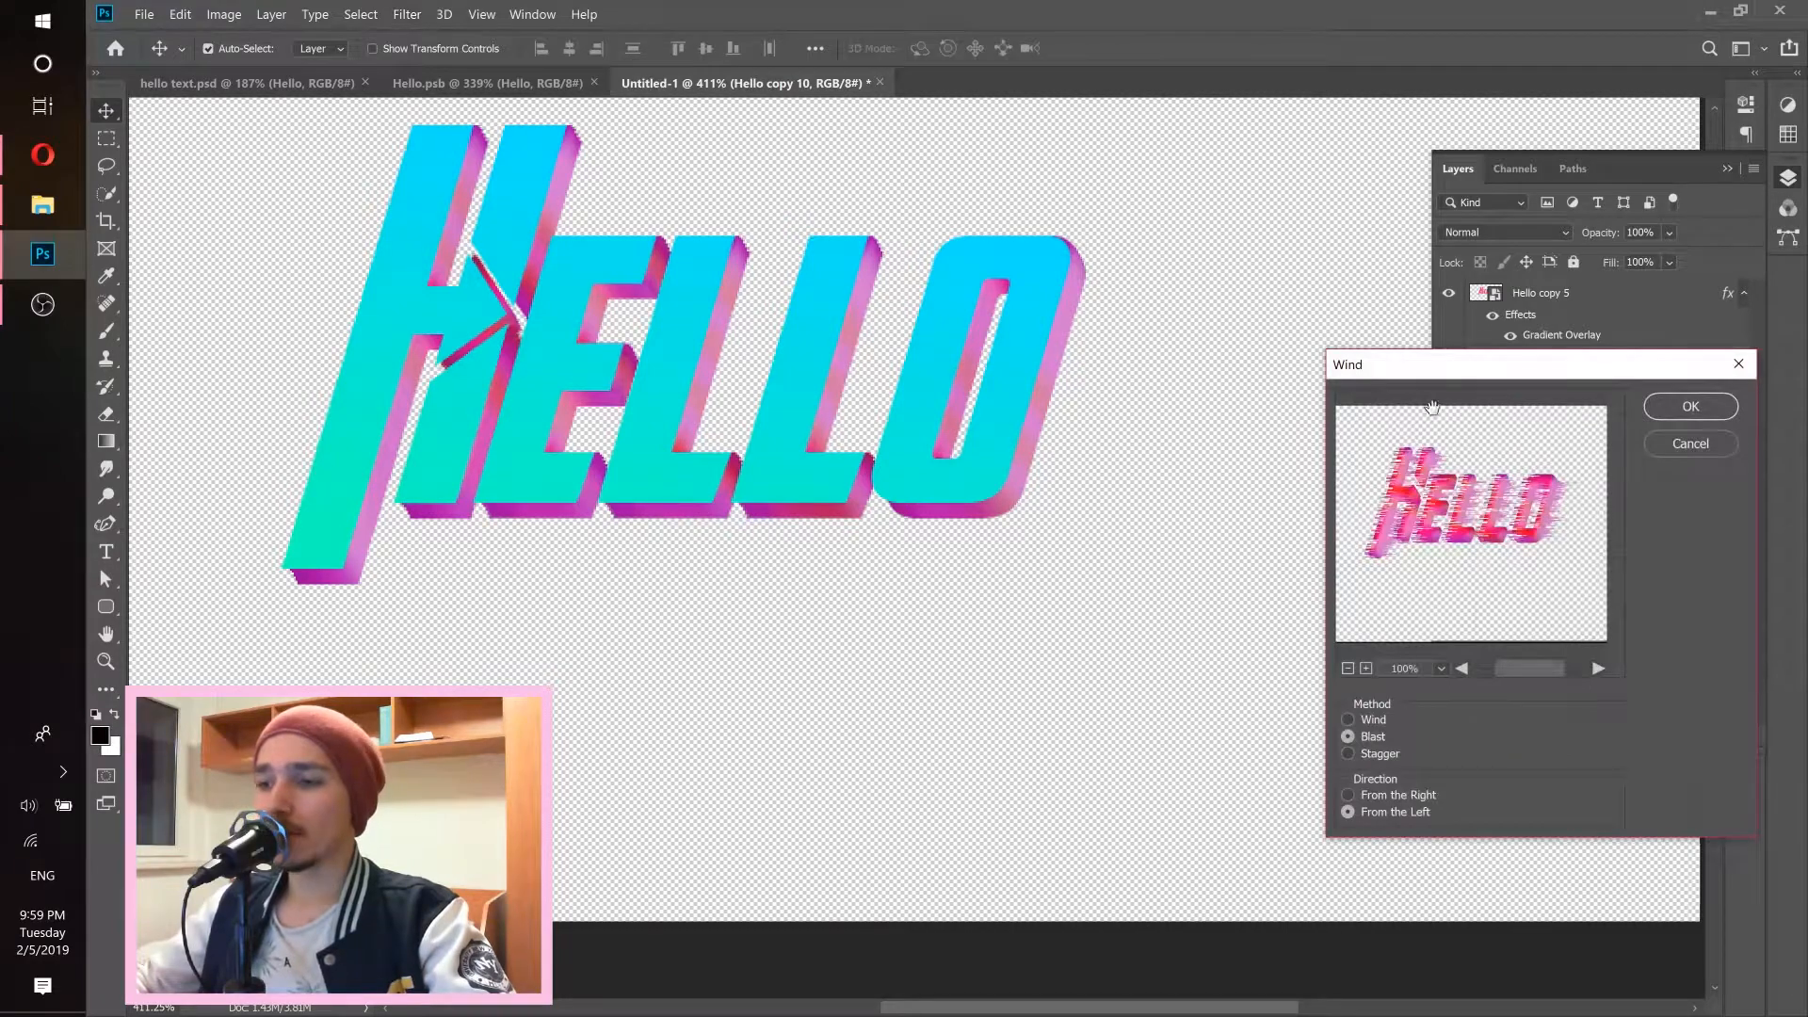
{"action": "left_click_drag", "start_coordinate": [1416, 366], "coordinate": [639, 330]}
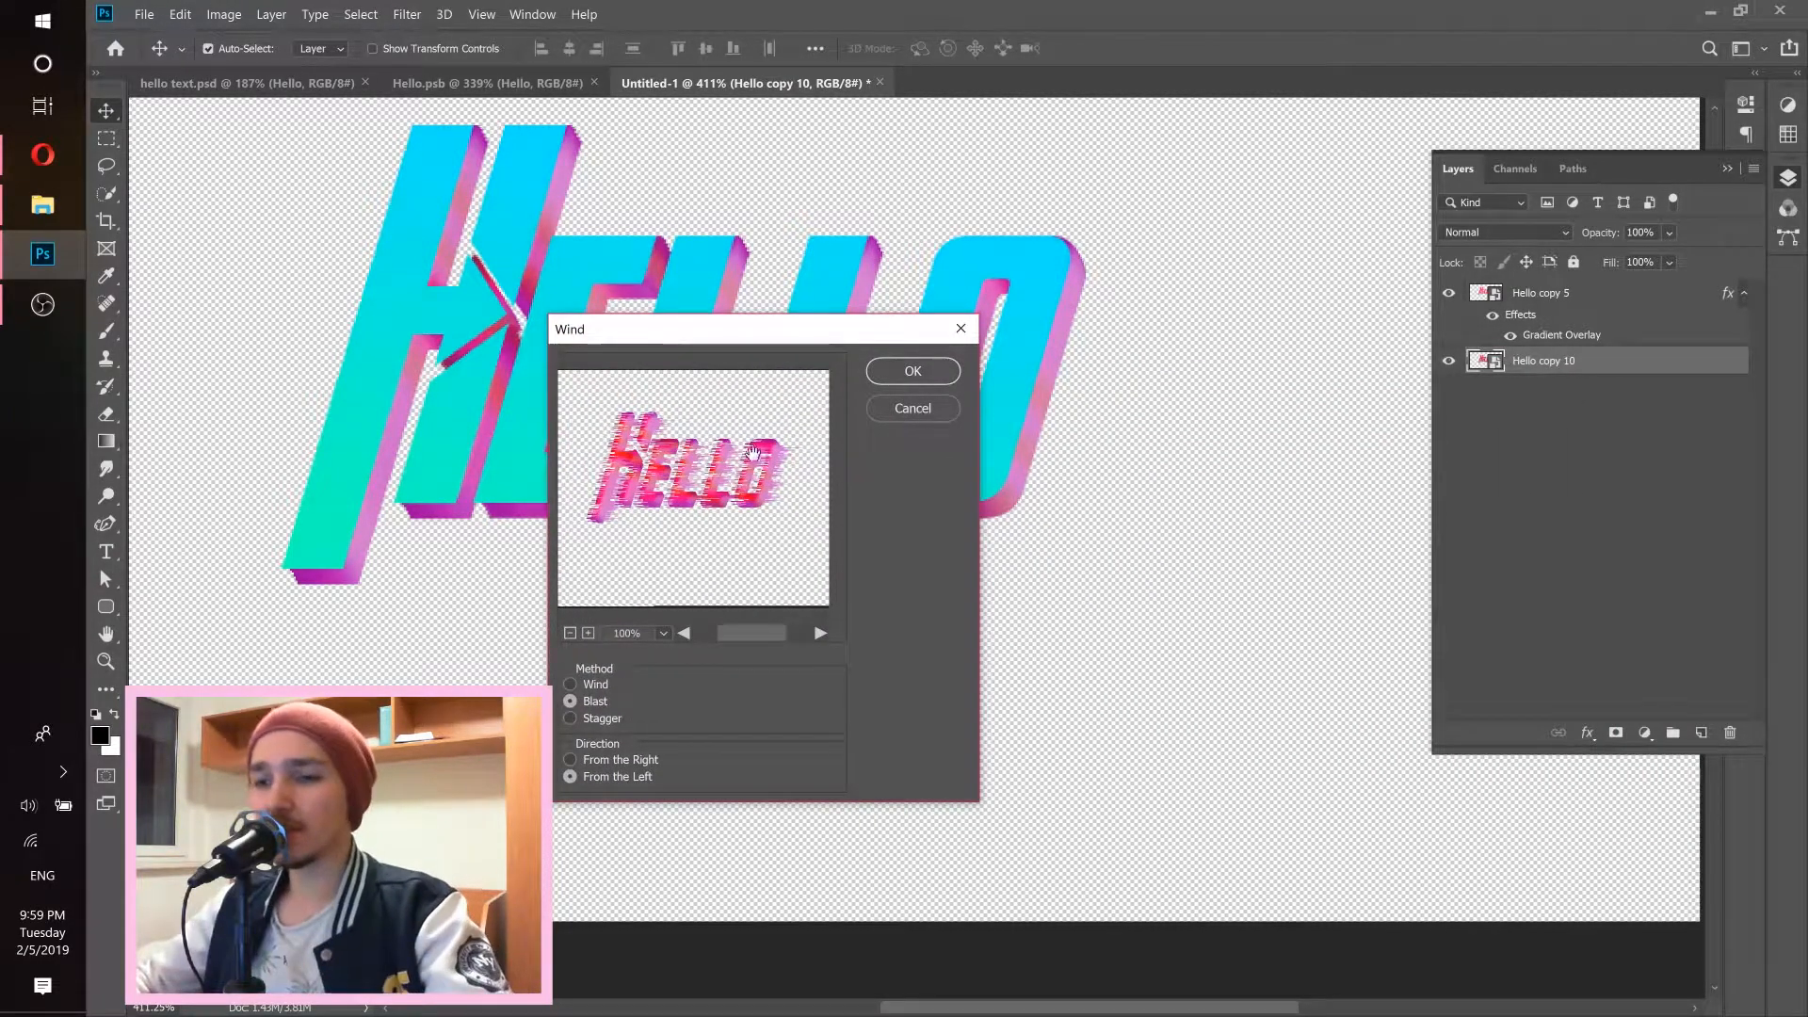
{"action": "left_click", "coordinate": [595, 719]}
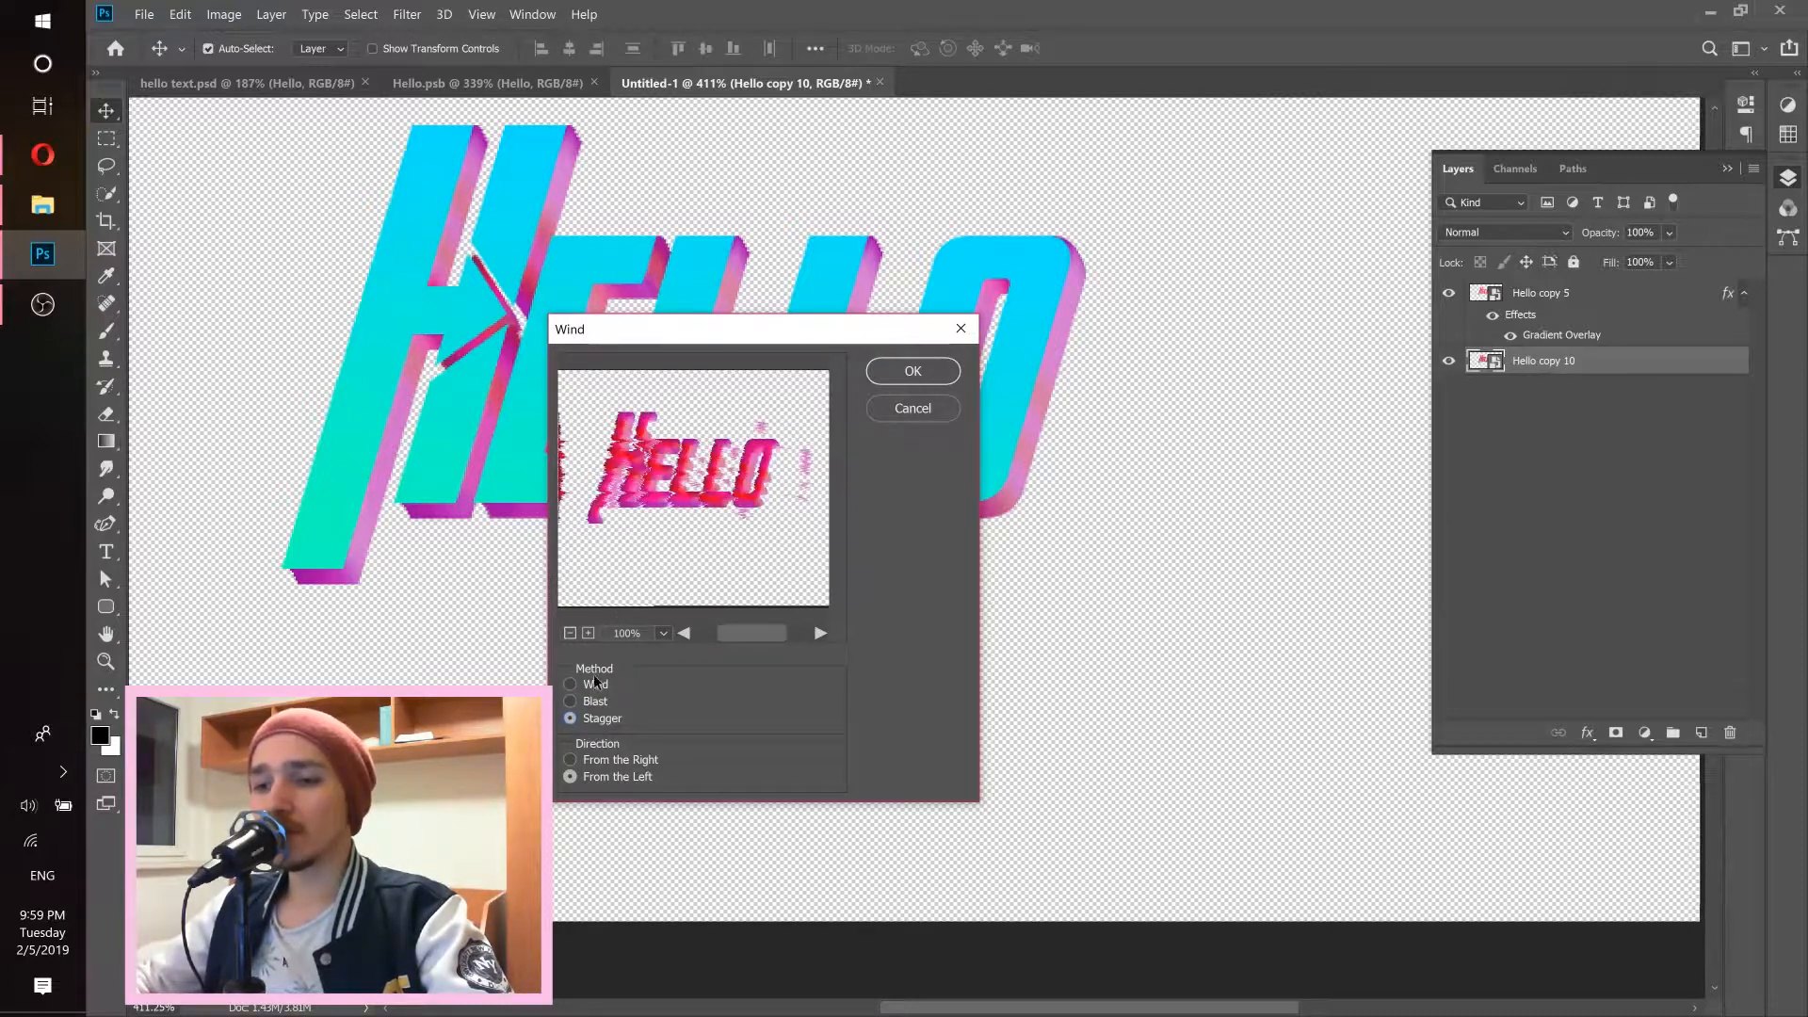
{"action": "left_click", "coordinate": [595, 684]}
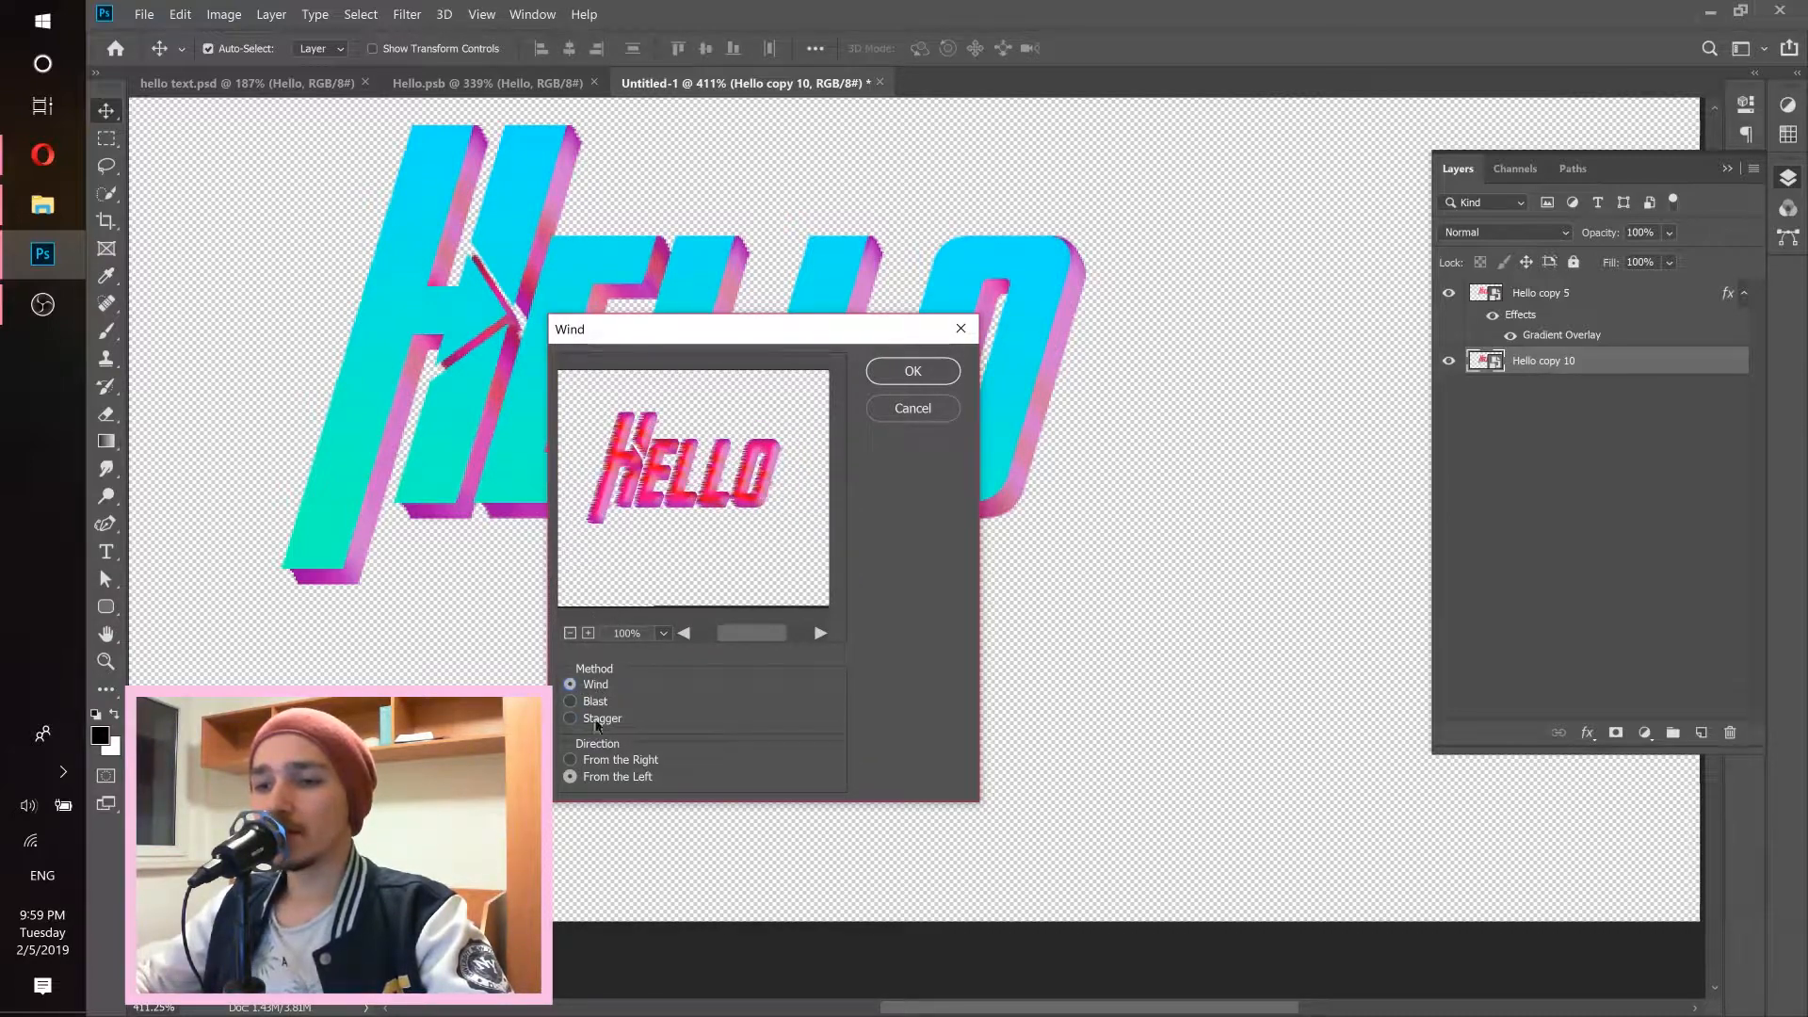
{"action": "left_click", "coordinate": [594, 763]}
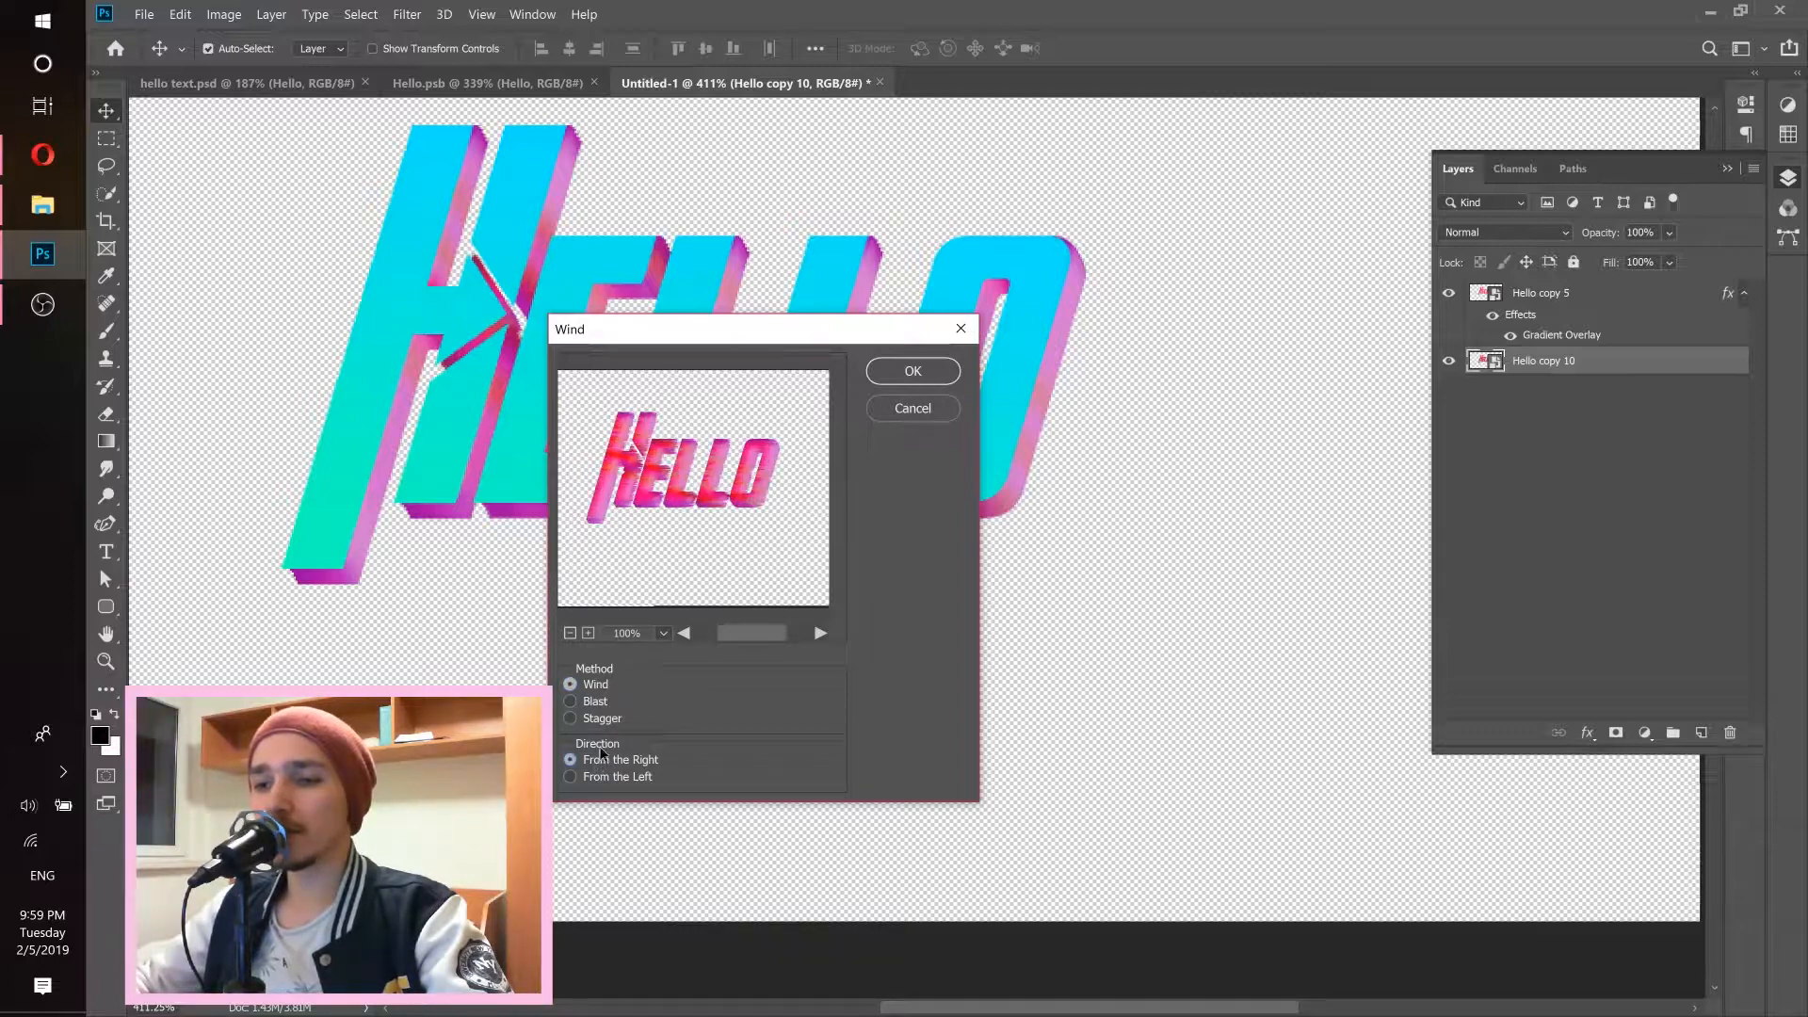
{"action": "left_click", "coordinate": [602, 780]}
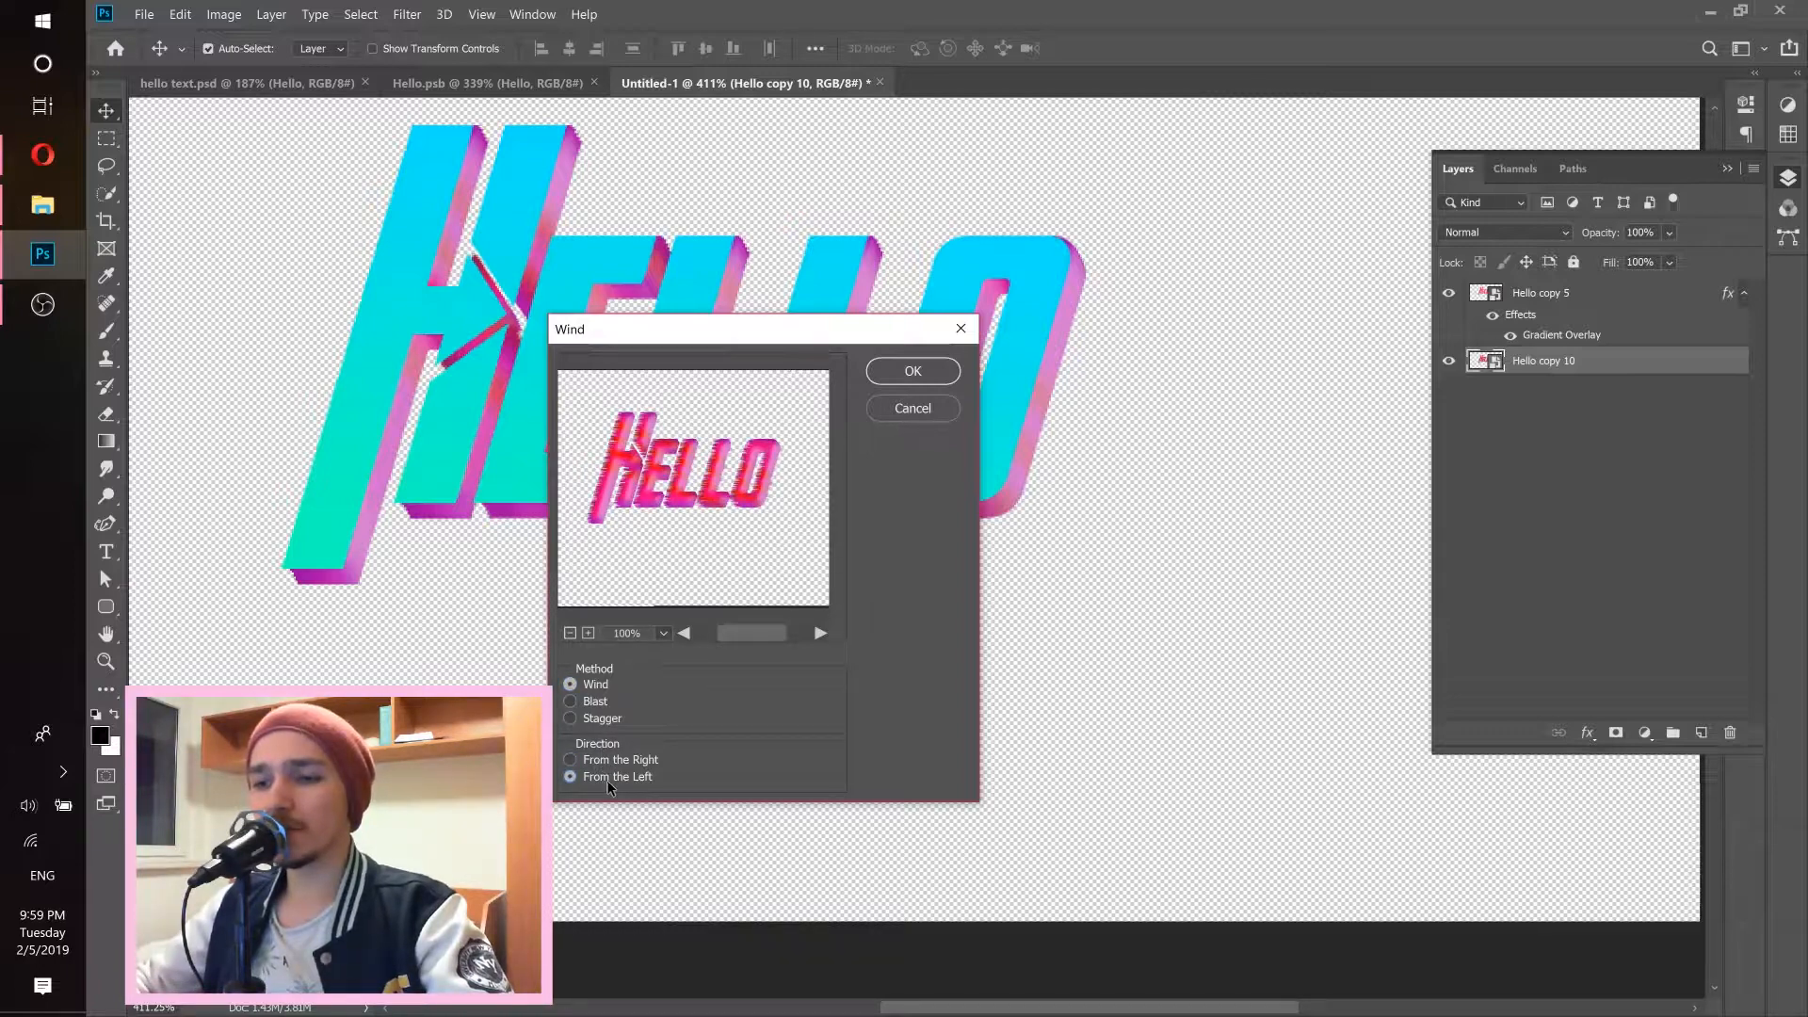
{"action": "left_click", "coordinate": [911, 371]}
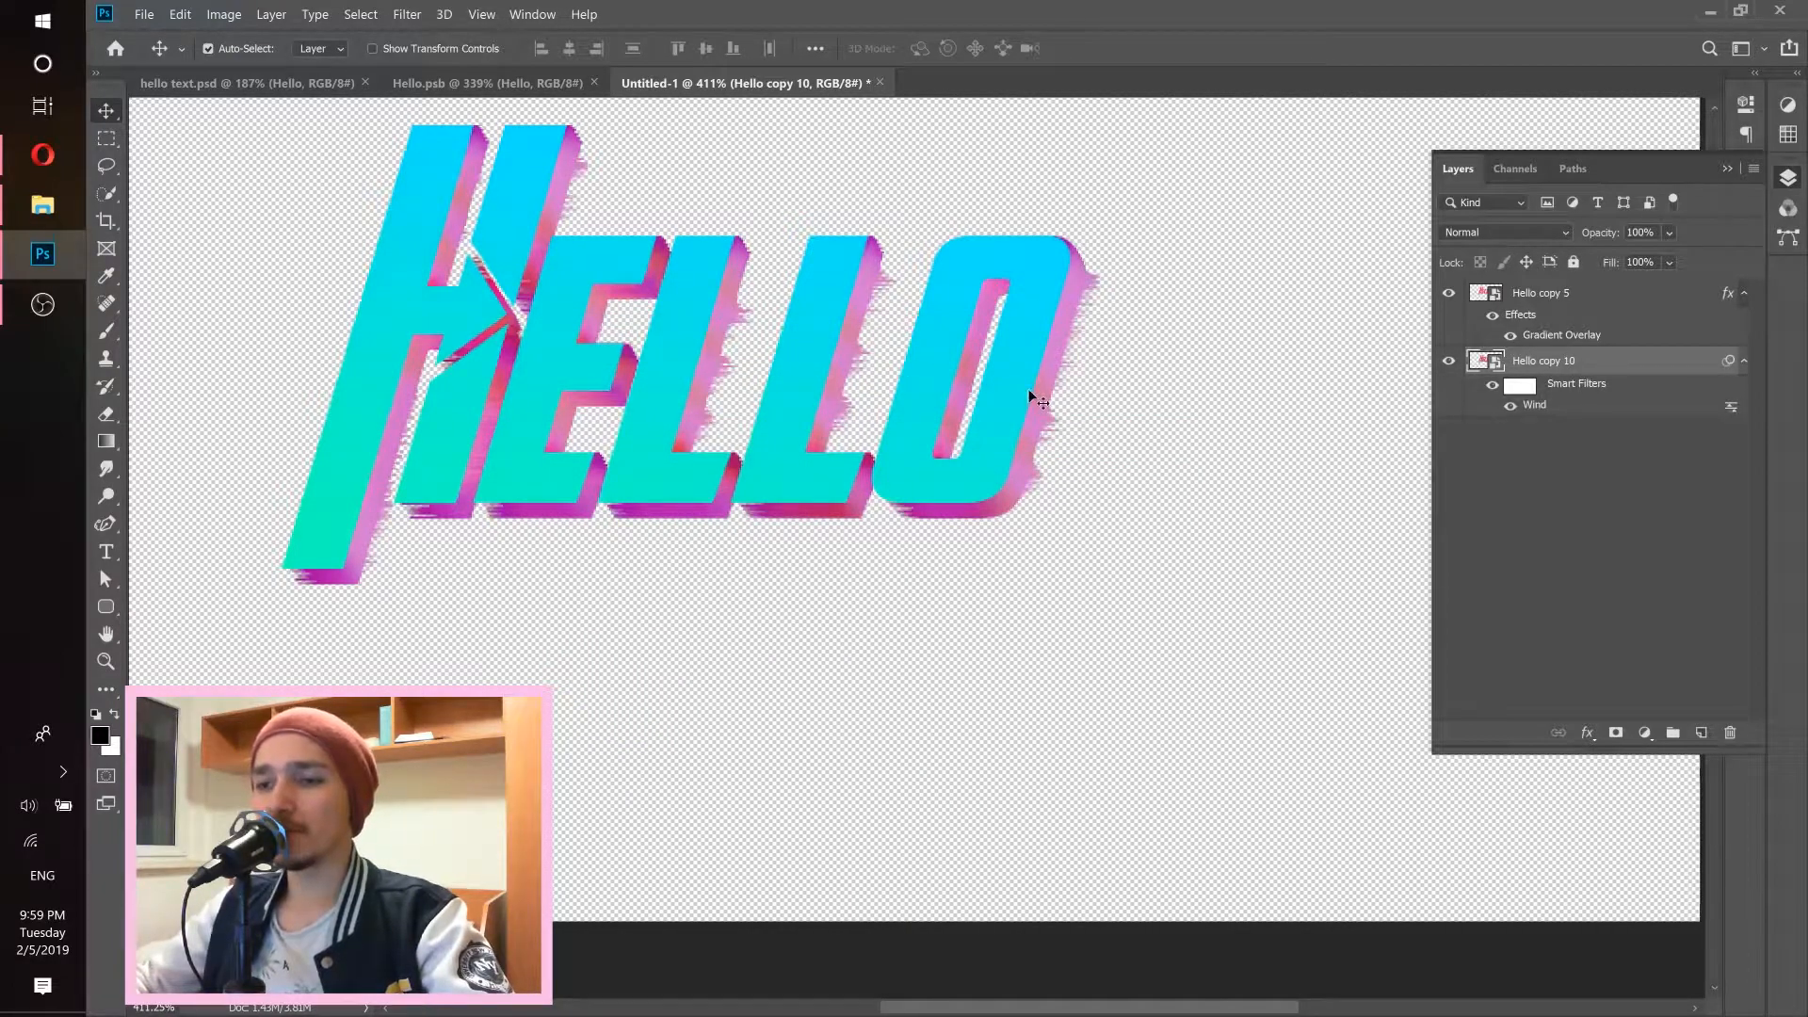
Add a second Wind filter to Hello copy 10 using the same Wind method and From the Left direction.
{"action": "left_click", "coordinate": [407, 14]}
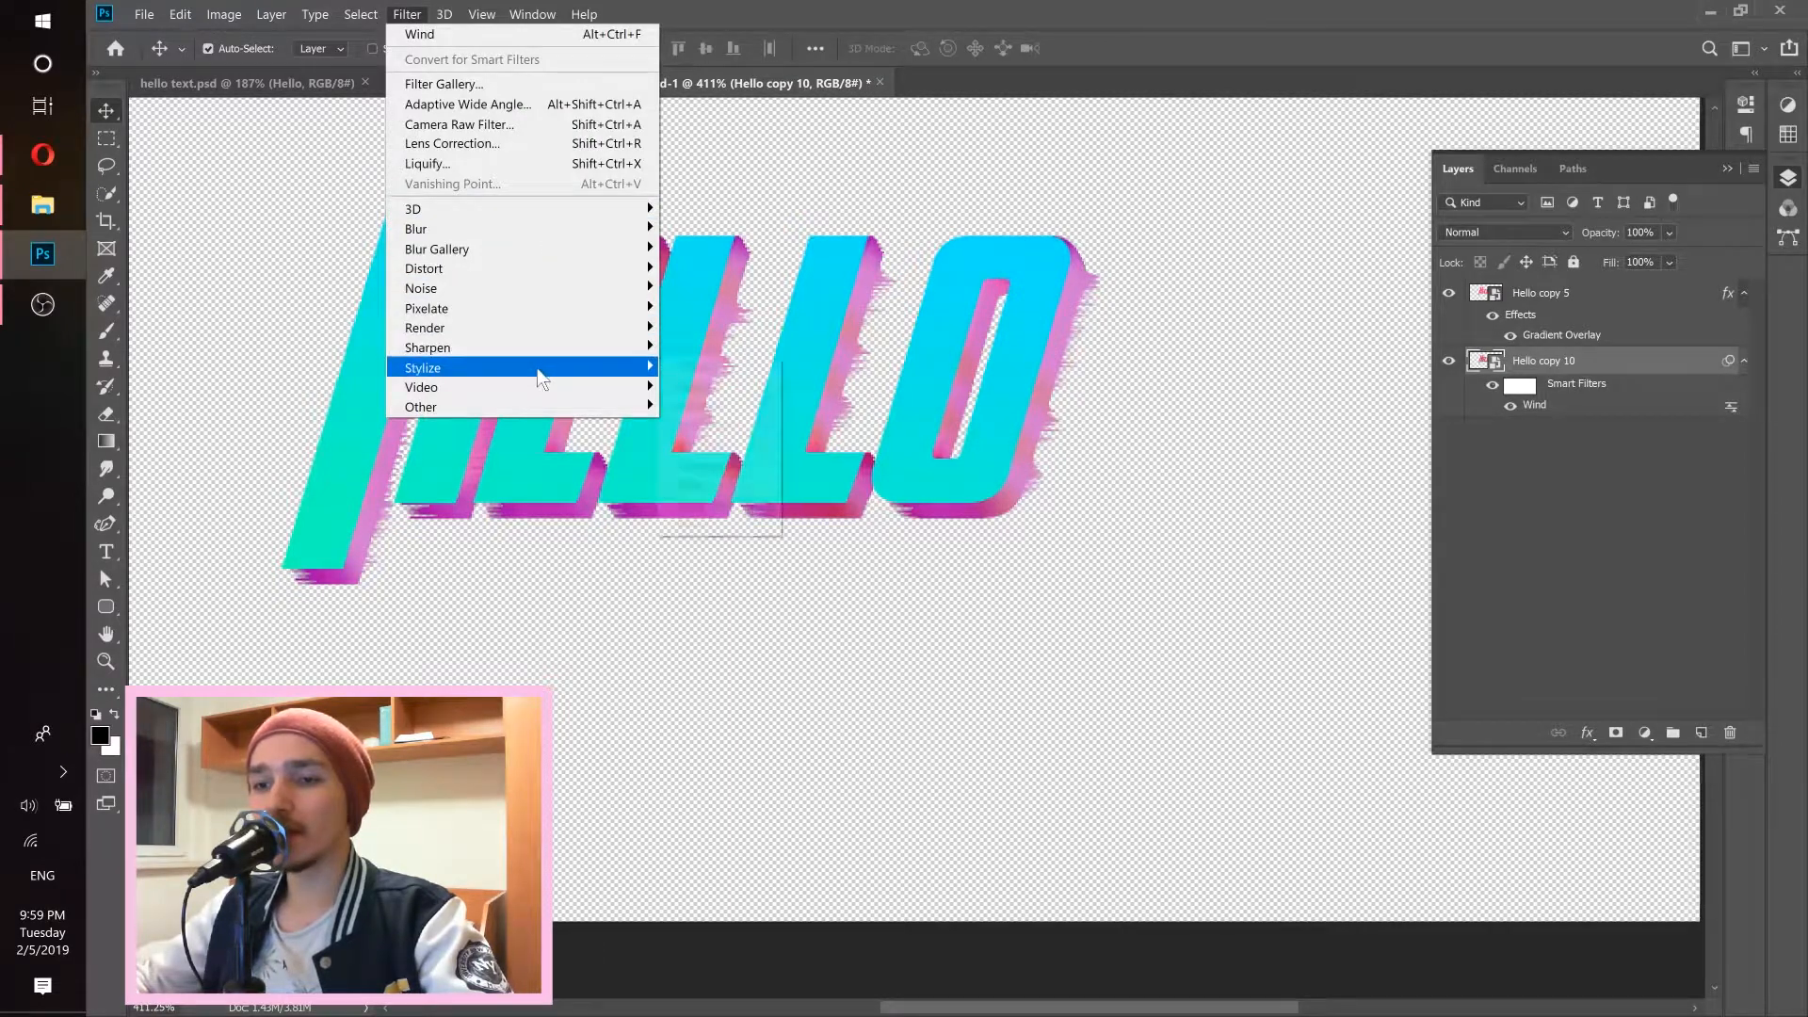
{"action": "mouse_move", "coordinate": [541, 367]}
{"action": "left_click", "coordinate": [692, 505]}
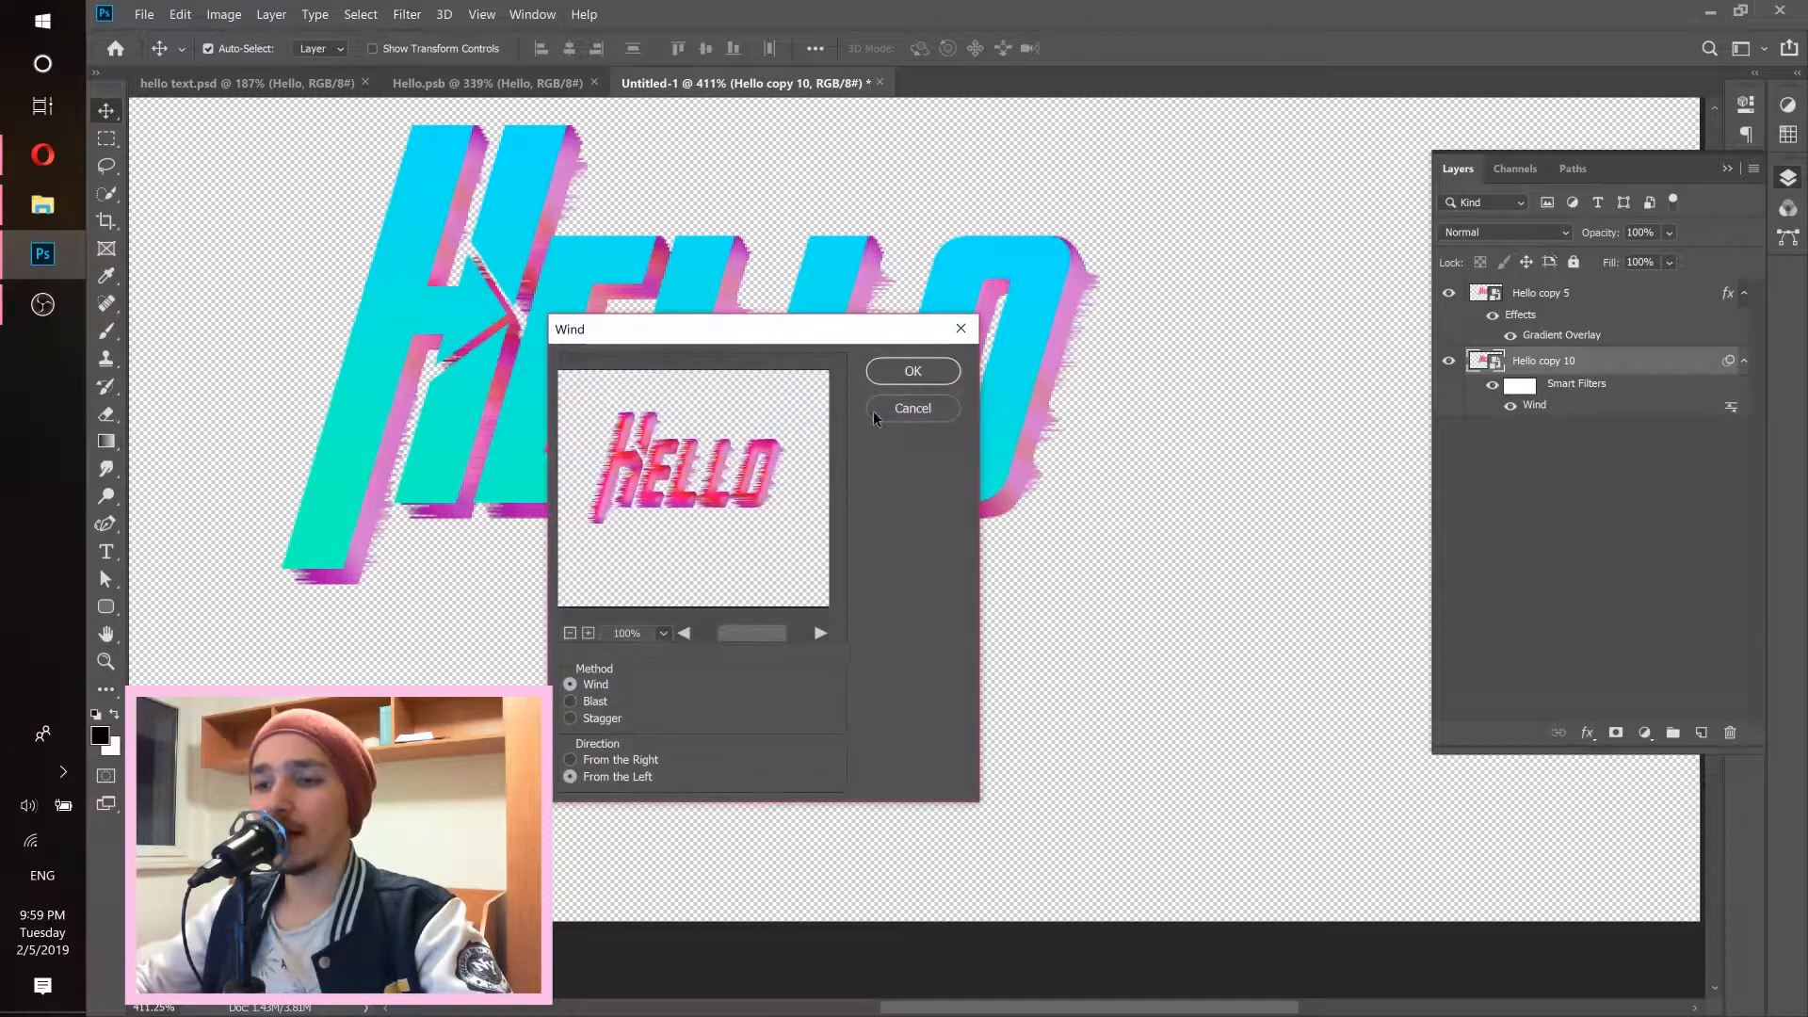
{"action": "left_click", "coordinate": [913, 371]}
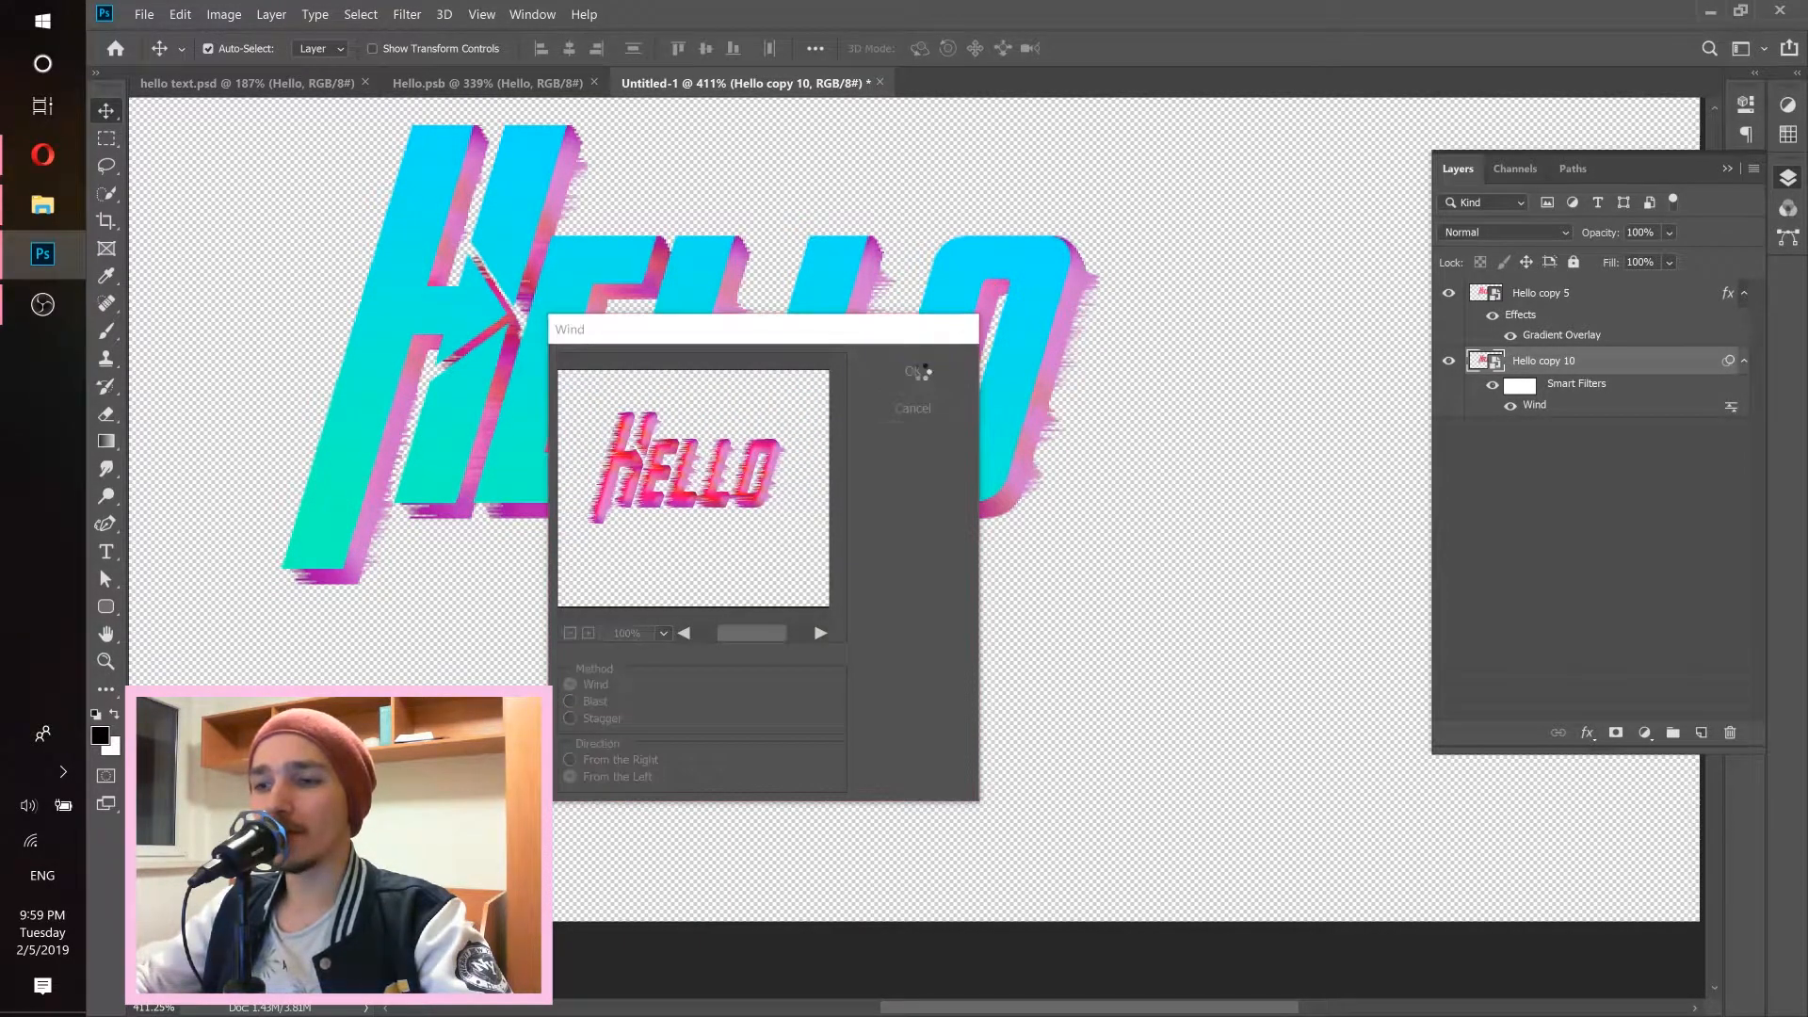
{"action": "mouse_move", "coordinate": [940, 255]}
{"action": "left_mouse_down"}
{"action": "mouse_move", "coordinate": [907, 266]}
{"action": "mouse_move", "coordinate": [924, 278]}
{"action": "left_mouse_up"}
Apply the Wind filter to the Hello copy 5 face layer with the Wind method and the From the Right direction.
{"action": "left_click", "coordinate": [1544, 299]}
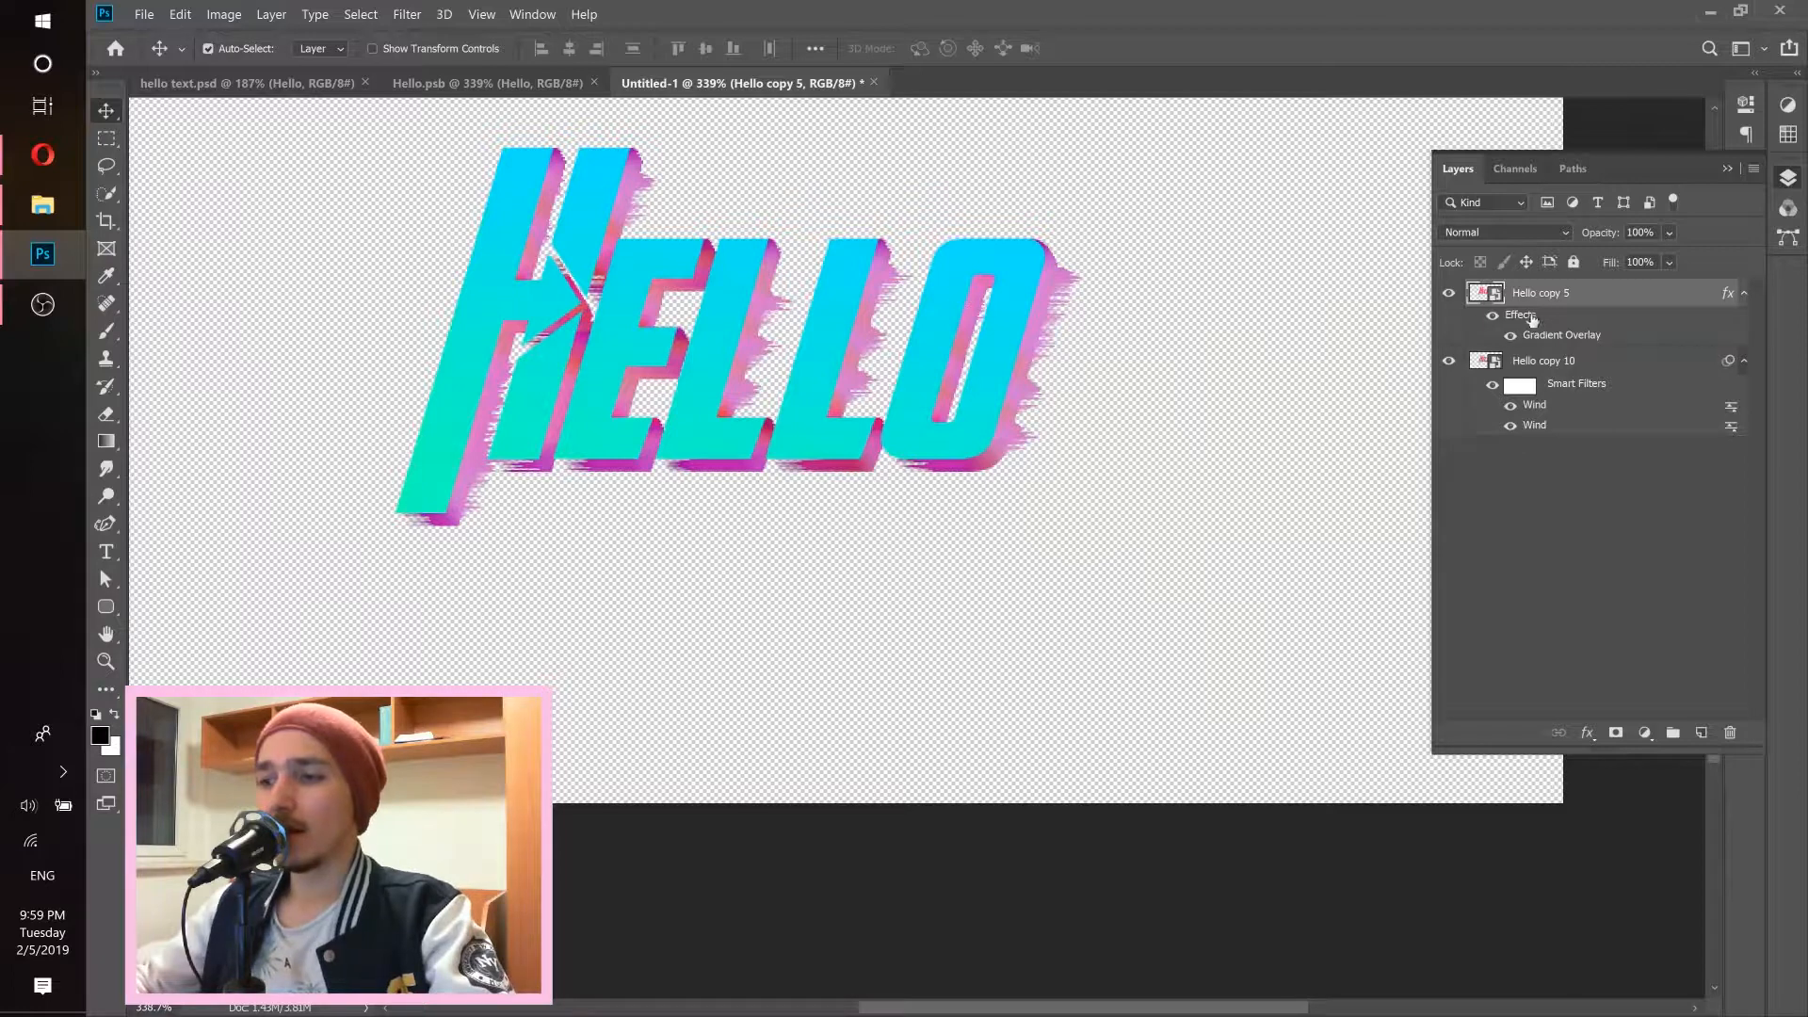
{"action": "left_click", "coordinate": [408, 13]}
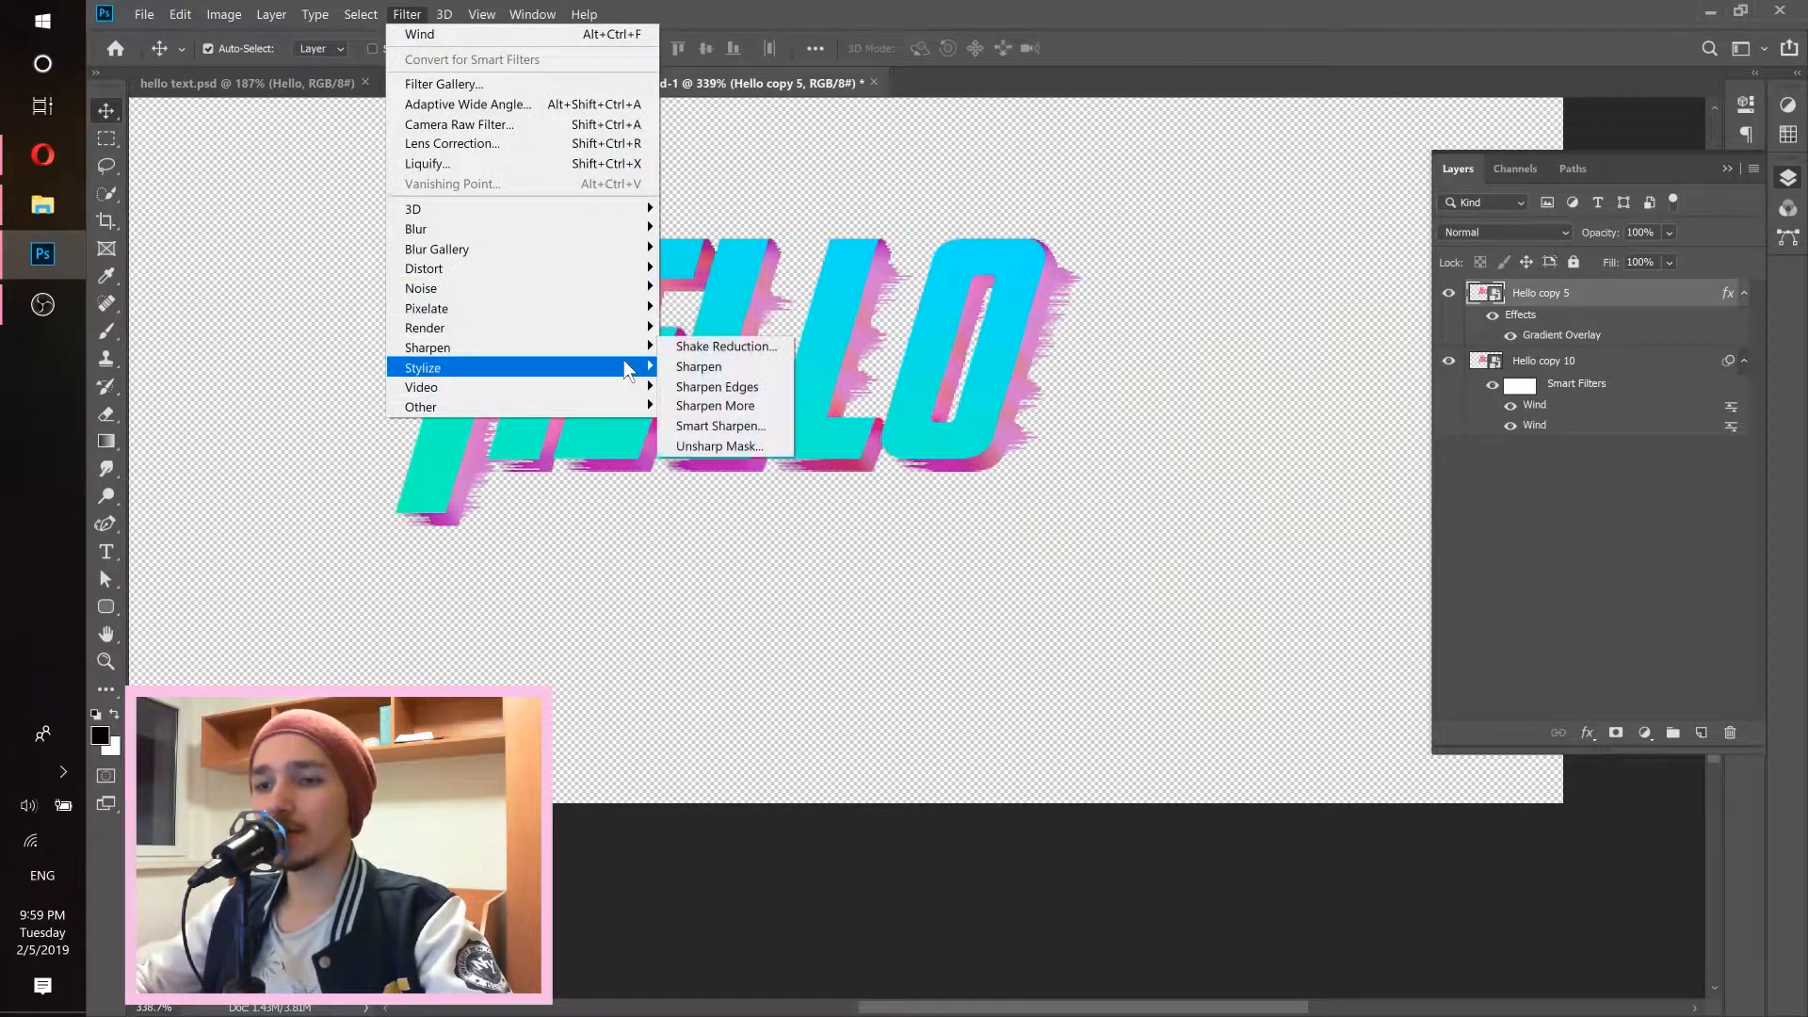
{"action": "mouse_move", "coordinate": [626, 369]}
{"action": "left_click", "coordinate": [749, 518]}
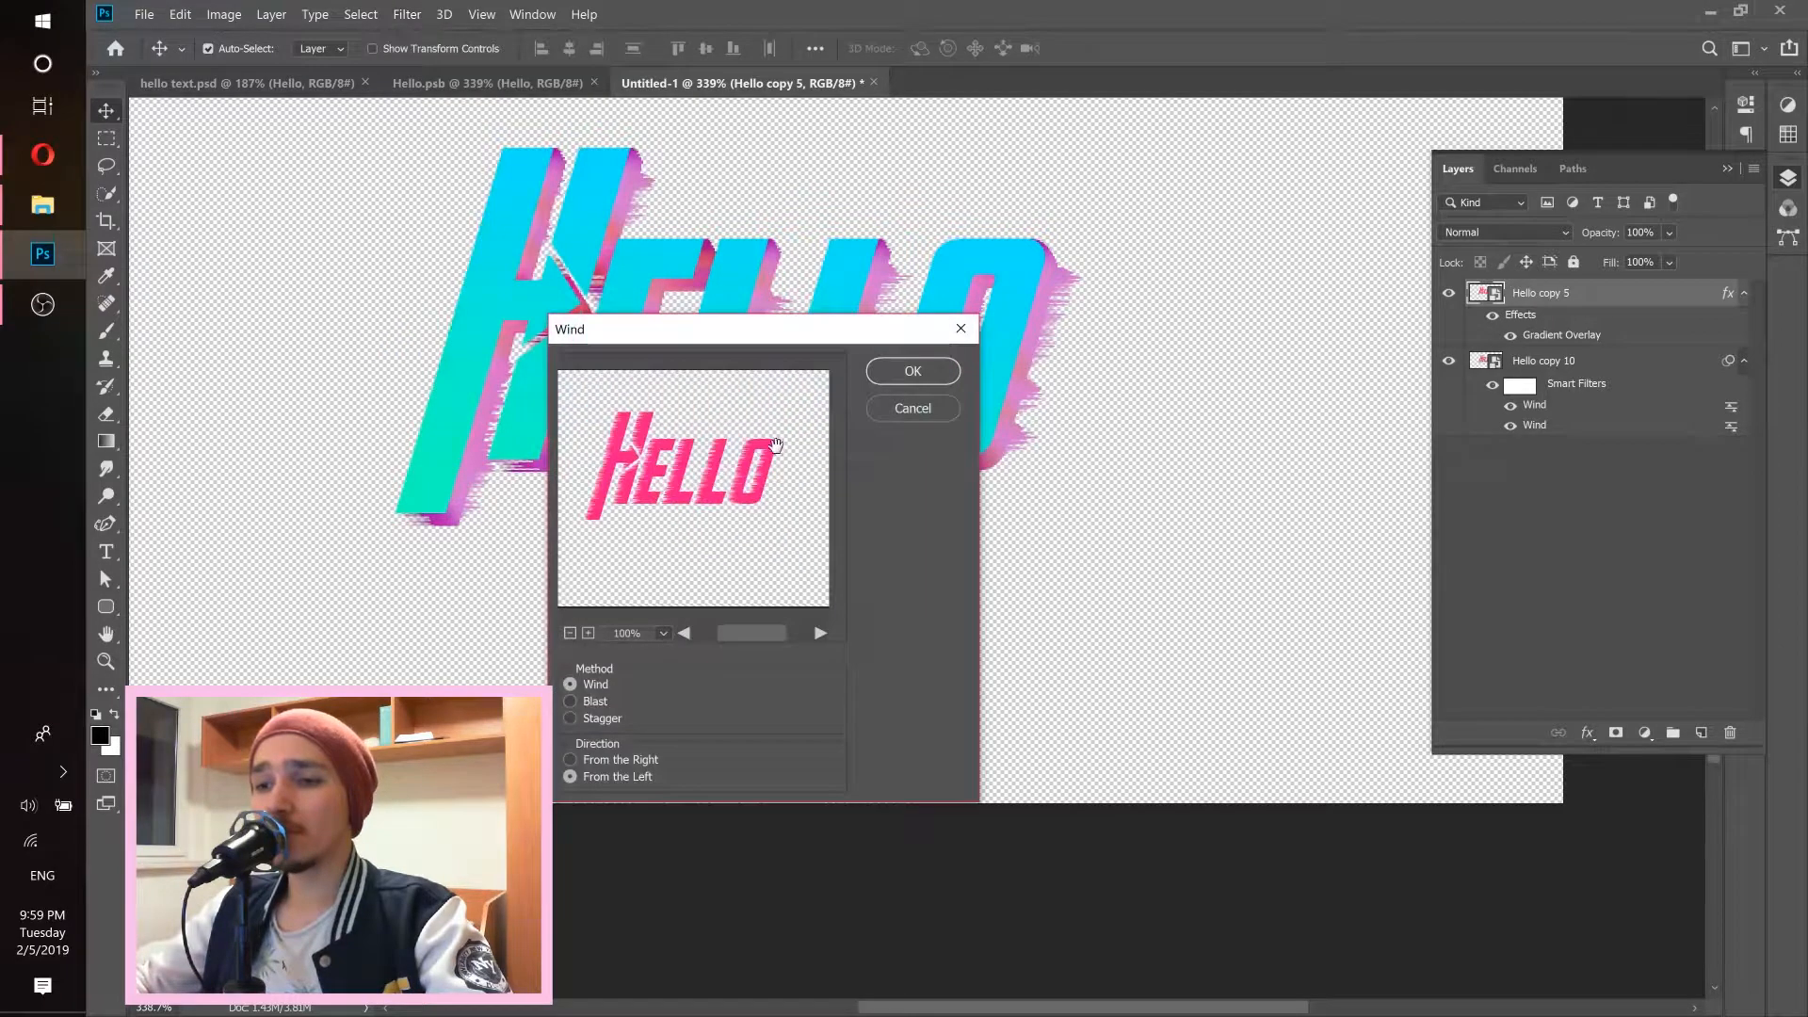
{"action": "left_click_drag", "start_coordinate": [706, 340], "coordinate": [1273, 180]}
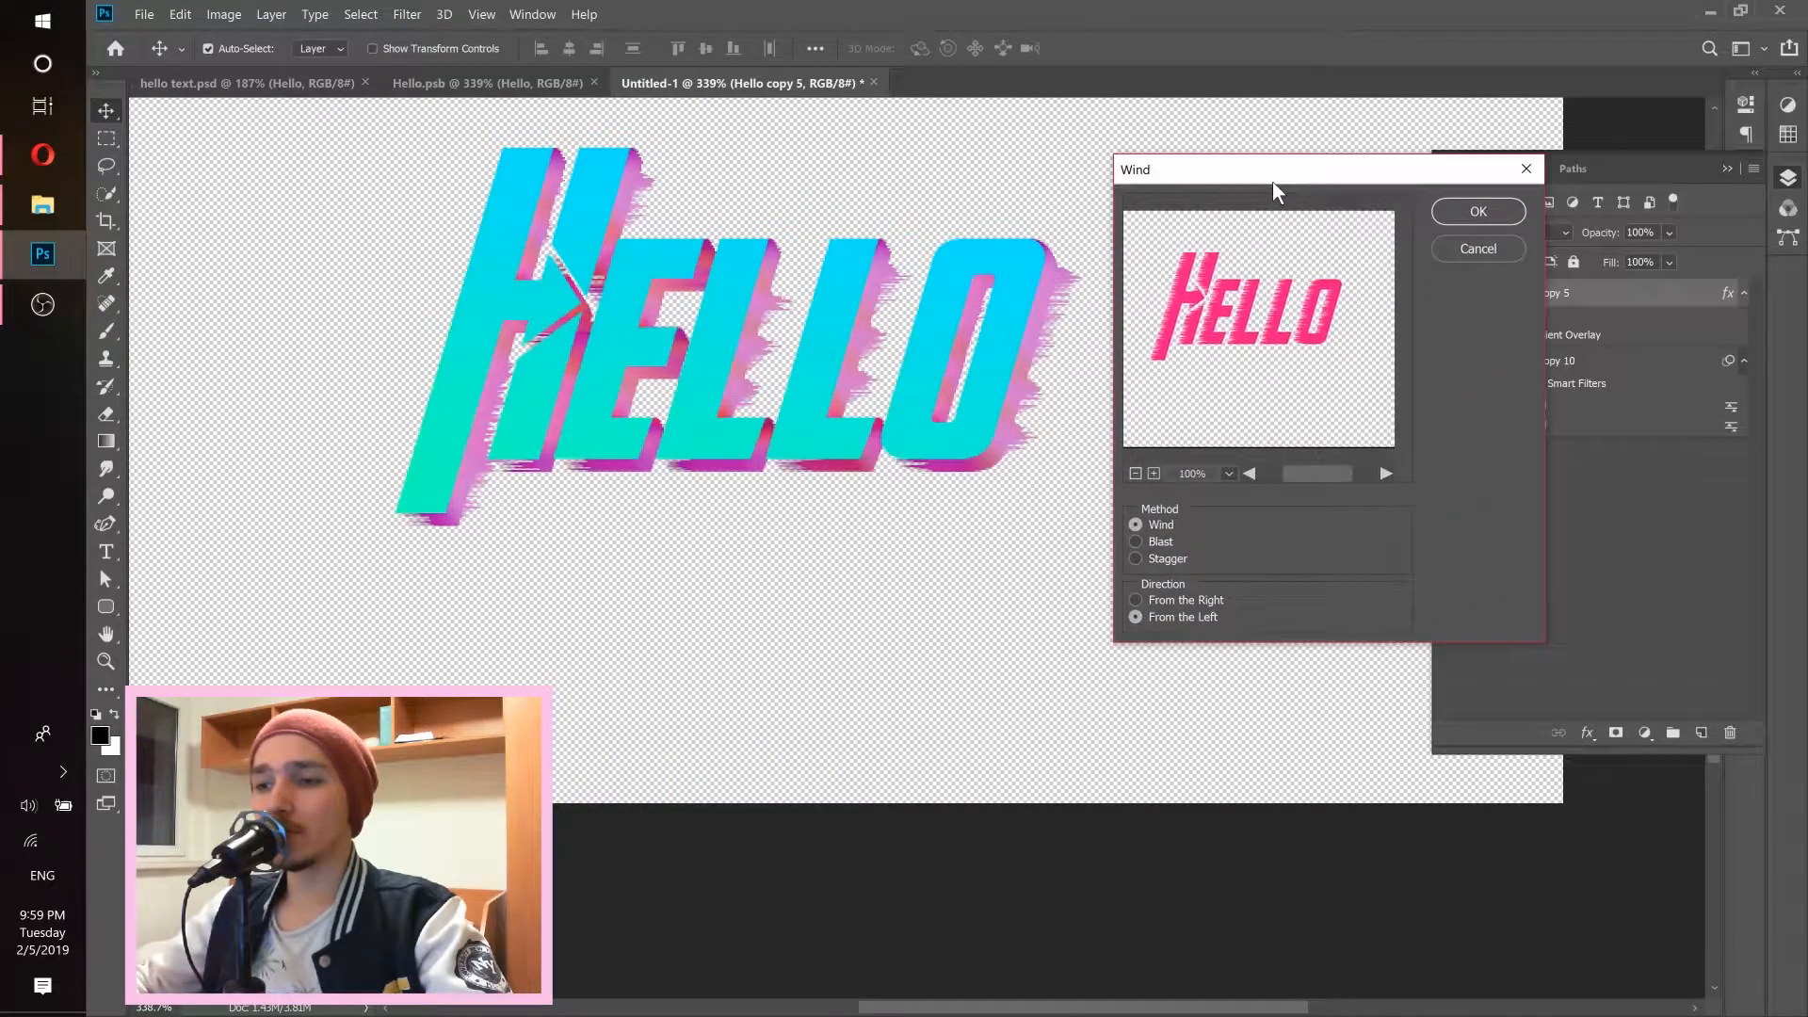
{"action": "left_click", "coordinate": [1174, 603]}
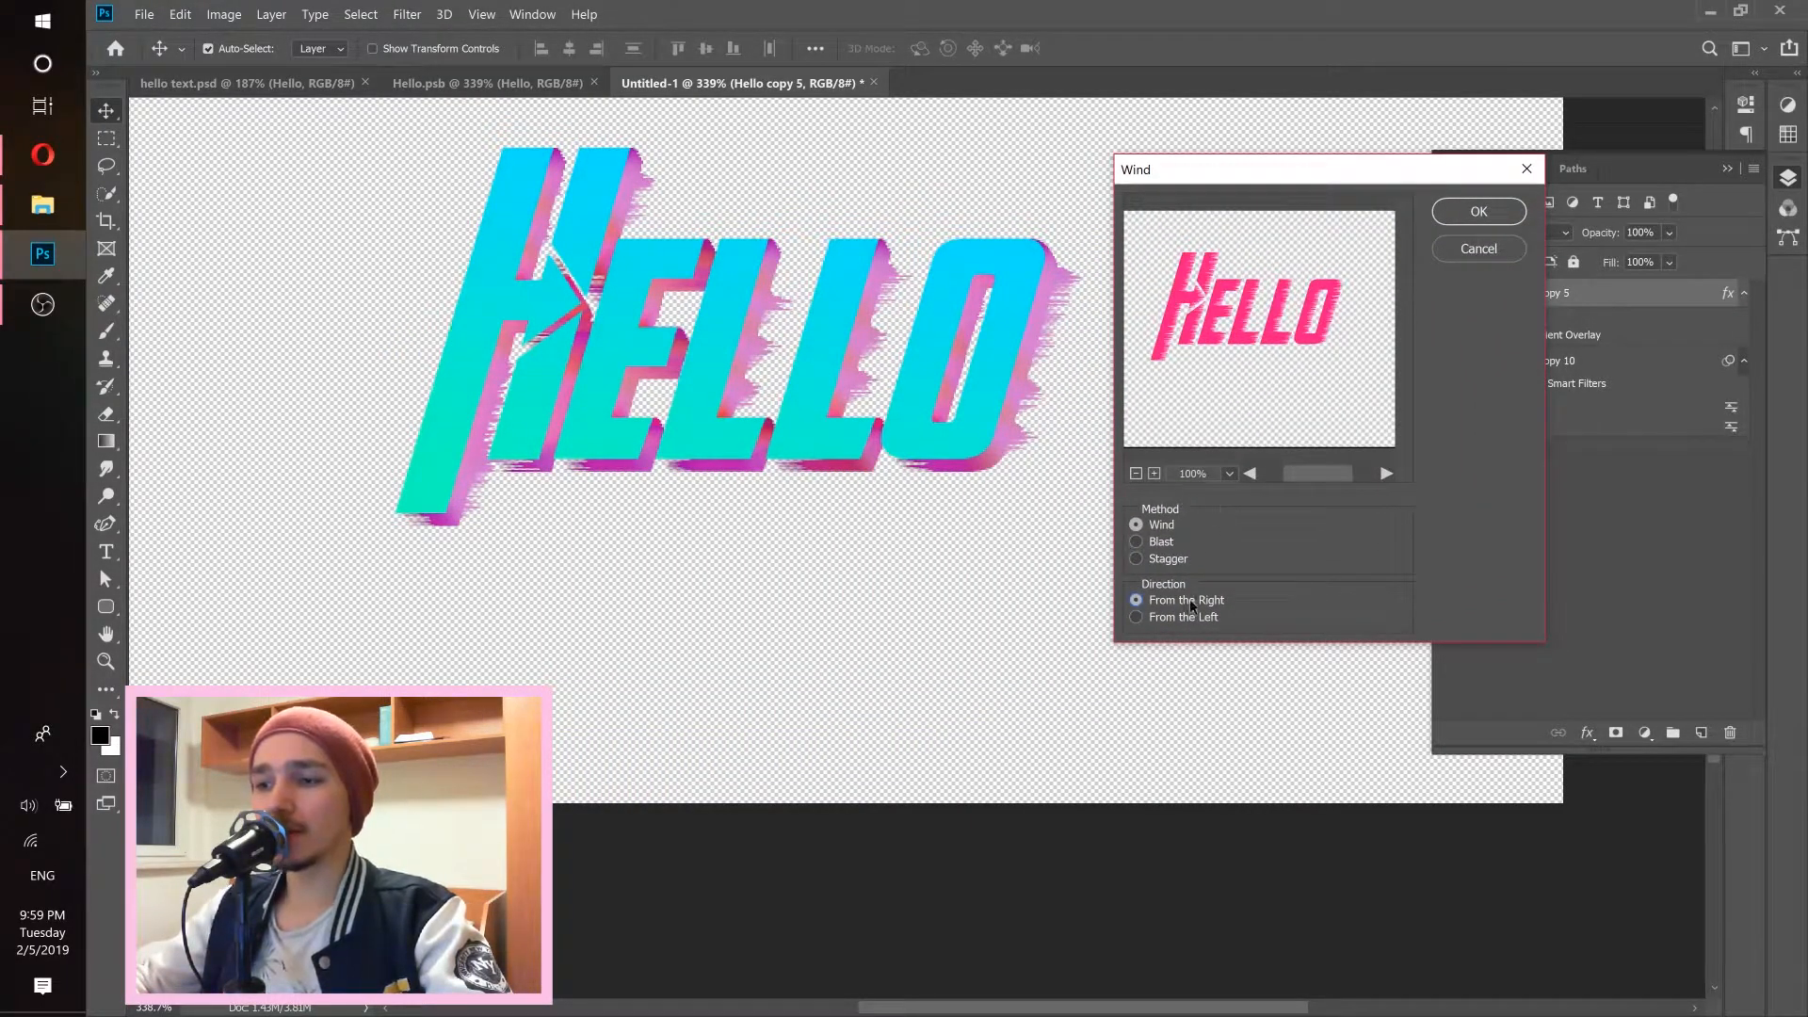
{"action": "left_click", "coordinate": [1478, 214]}
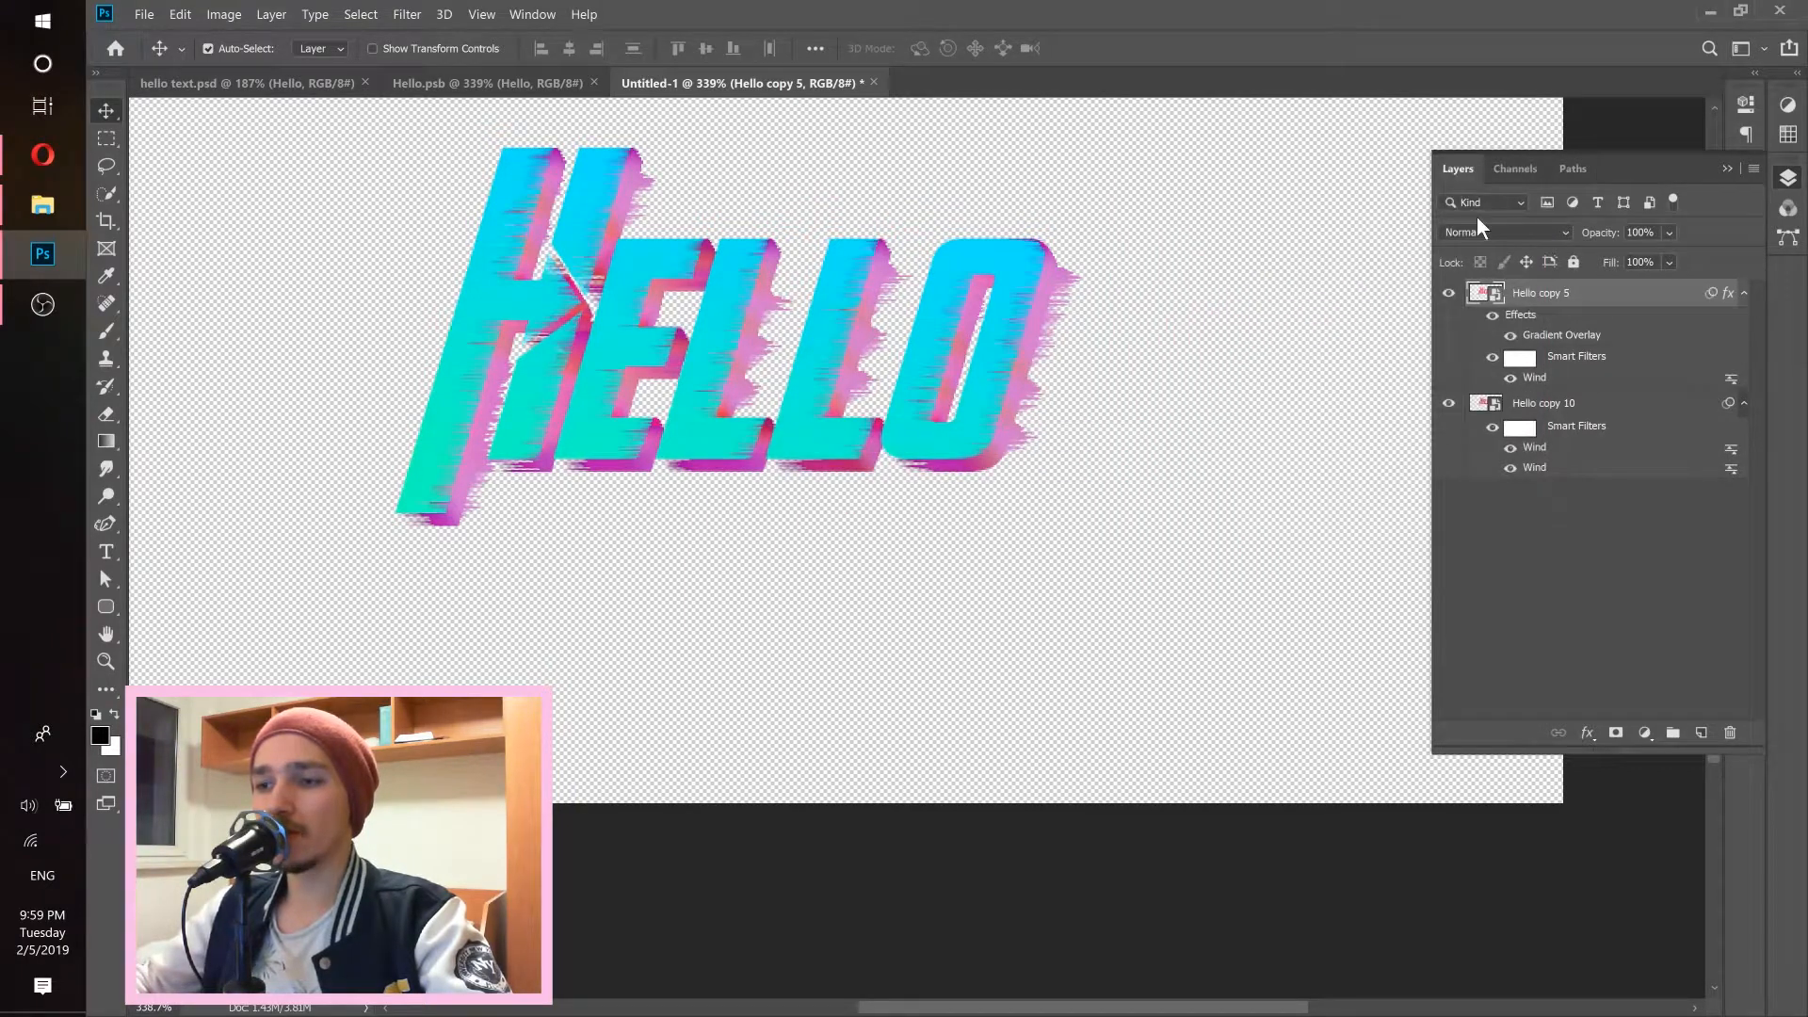
{"action": "left_click_drag", "start_coordinate": [1071, 280], "coordinate": [1000, 285]}
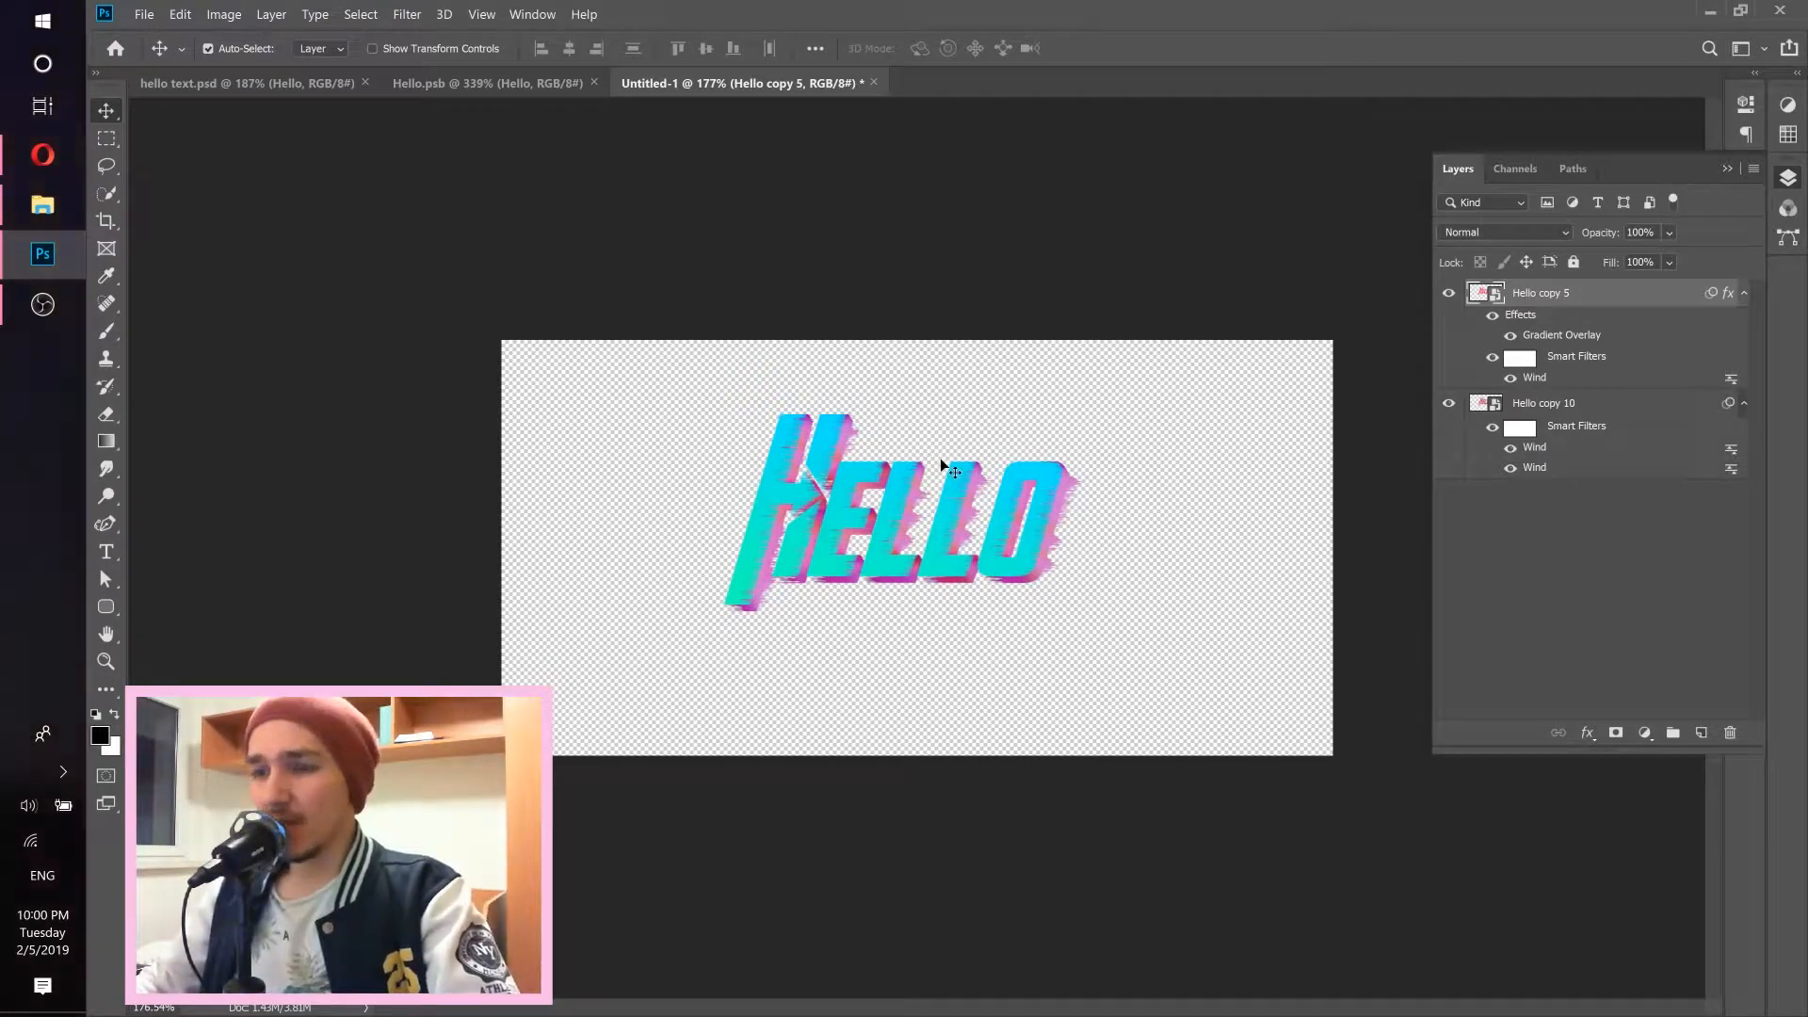
{"action": "left_click", "coordinate": [42, 311]}
{"action": "left_click", "coordinate": [40, 306]}
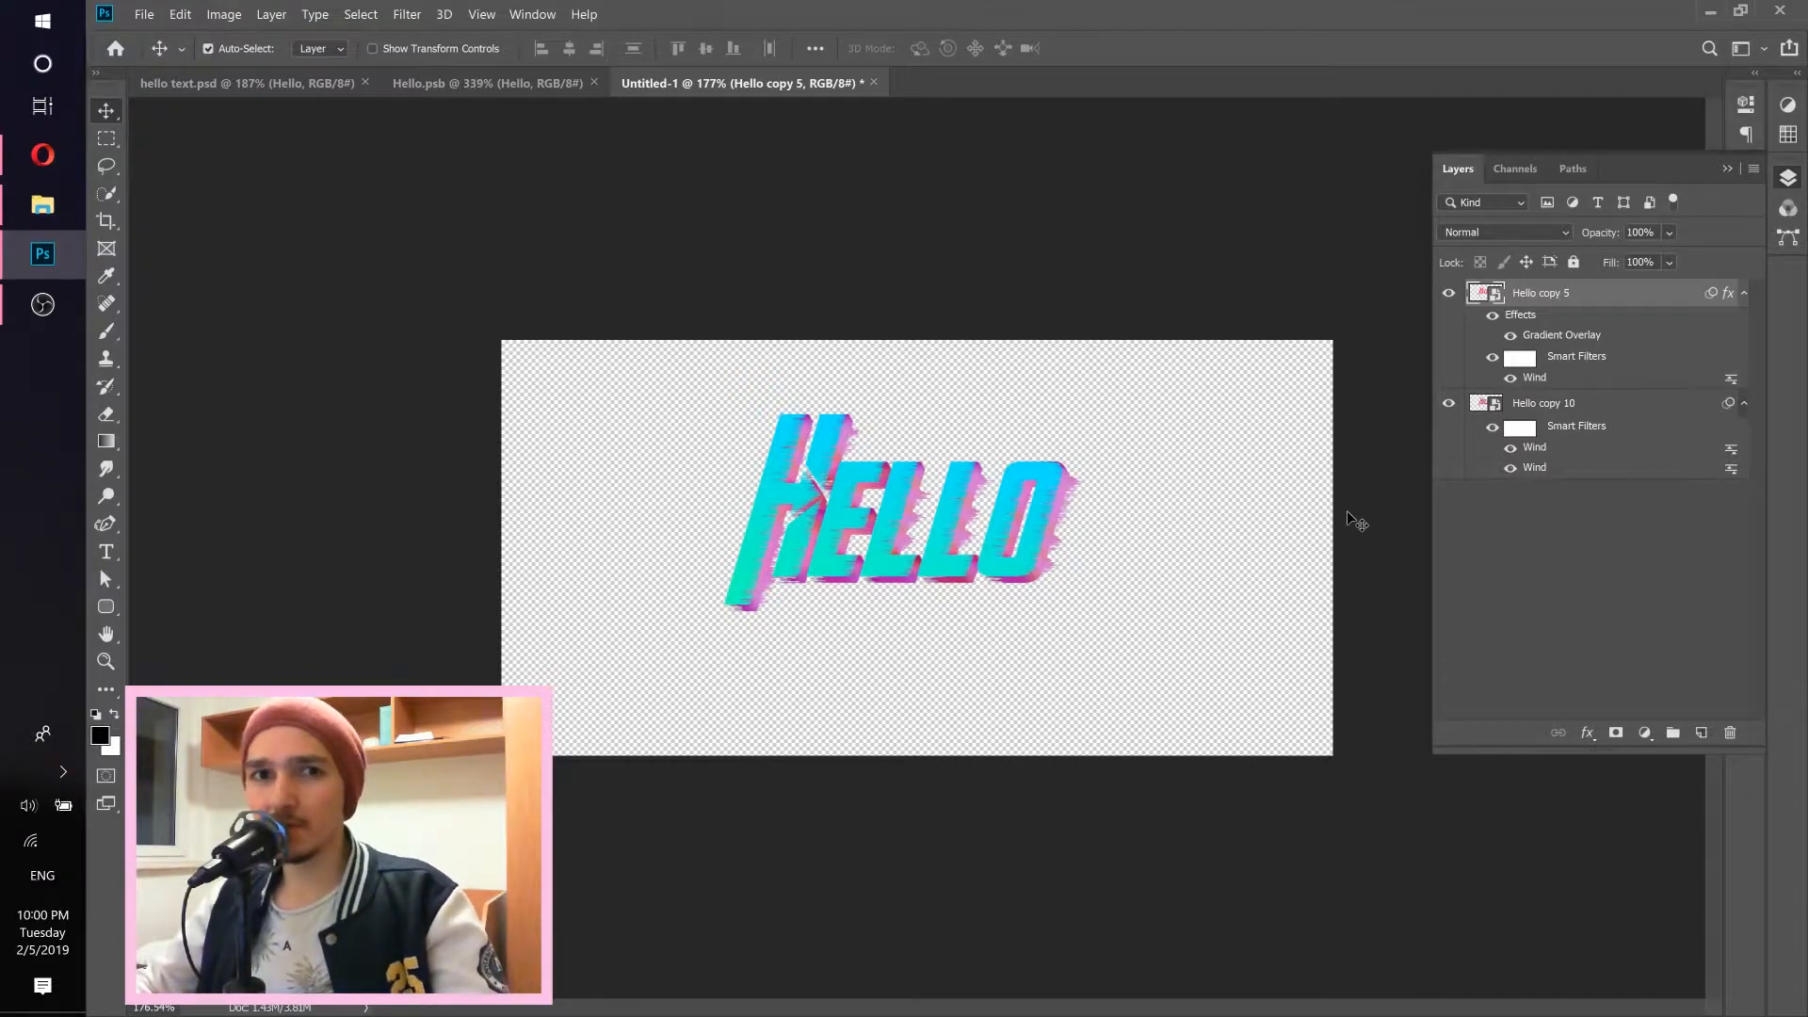
Review the reference composition in the hello text.psd document and return to the Untitled-1 document.
{"action": "left_click", "coordinate": [307, 82]}
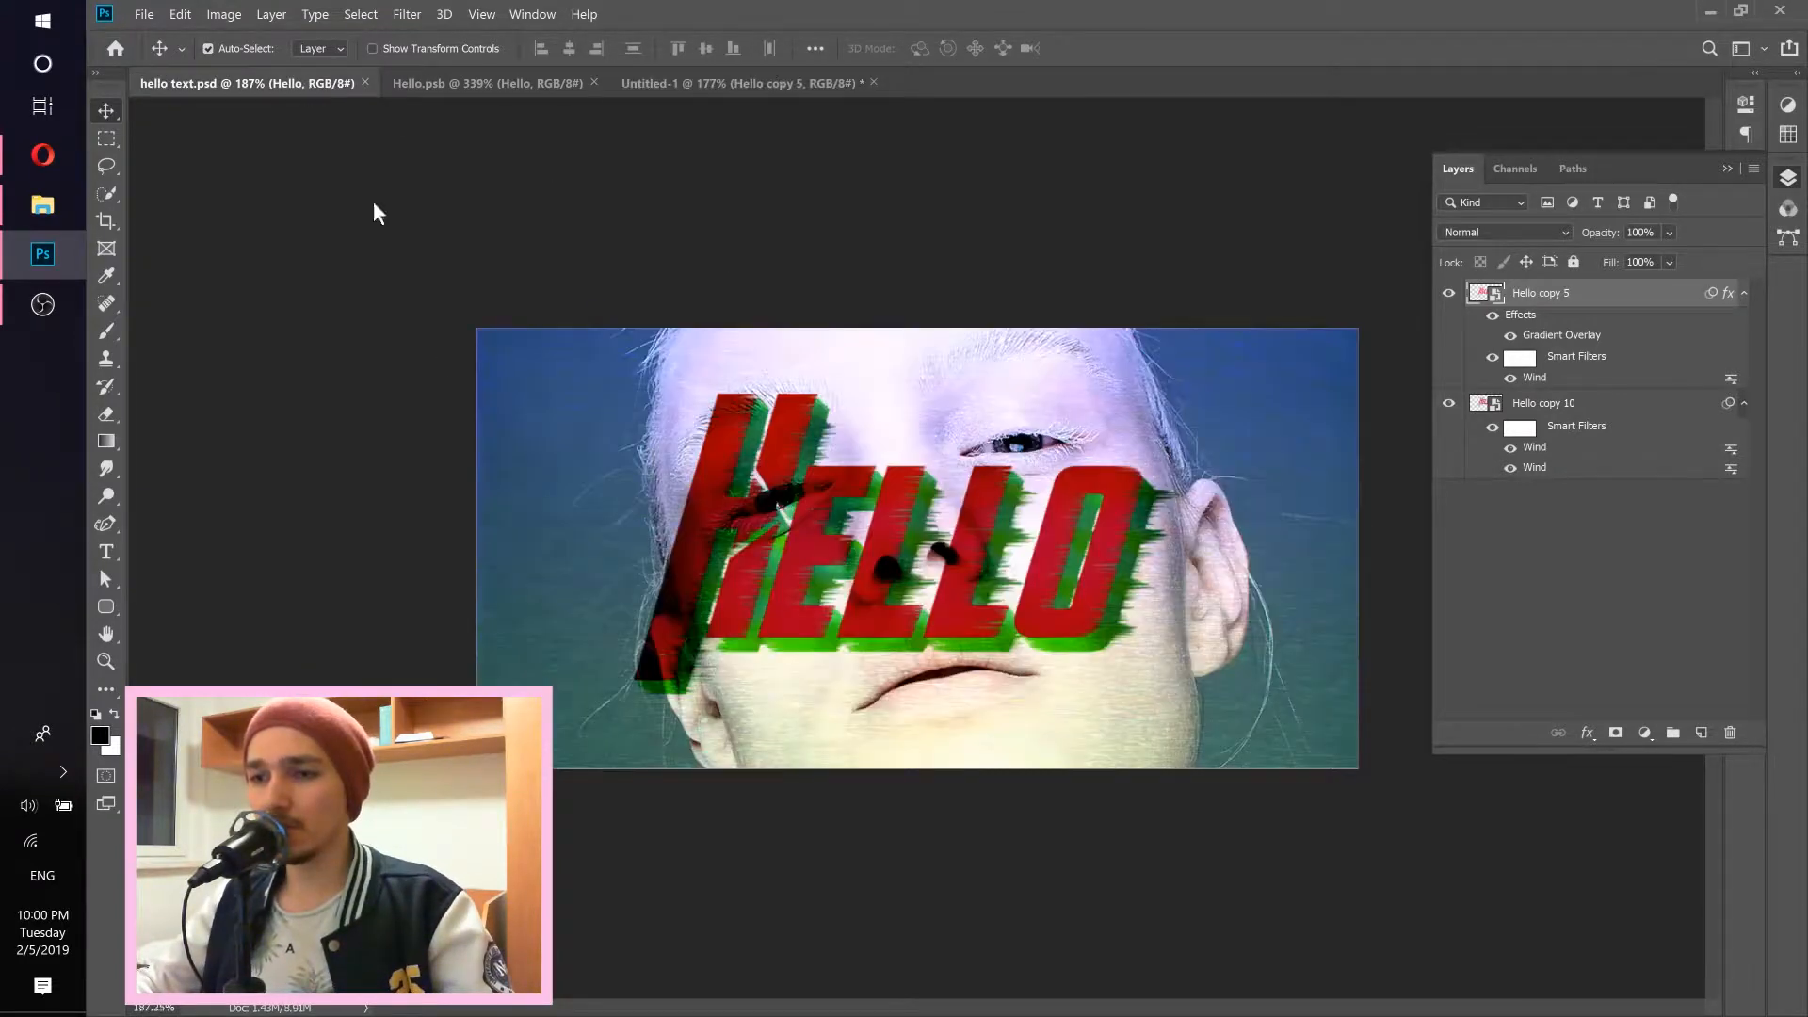
{"action": "mouse_move", "coordinate": [632, 438]}
{"action": "left_mouse_down"}
{"action": "mouse_move", "coordinate": [822, 437]}
{"action": "mouse_move", "coordinate": [602, 437]}
{"action": "left_mouse_up"}
{"action": "left_click", "coordinate": [753, 85]}
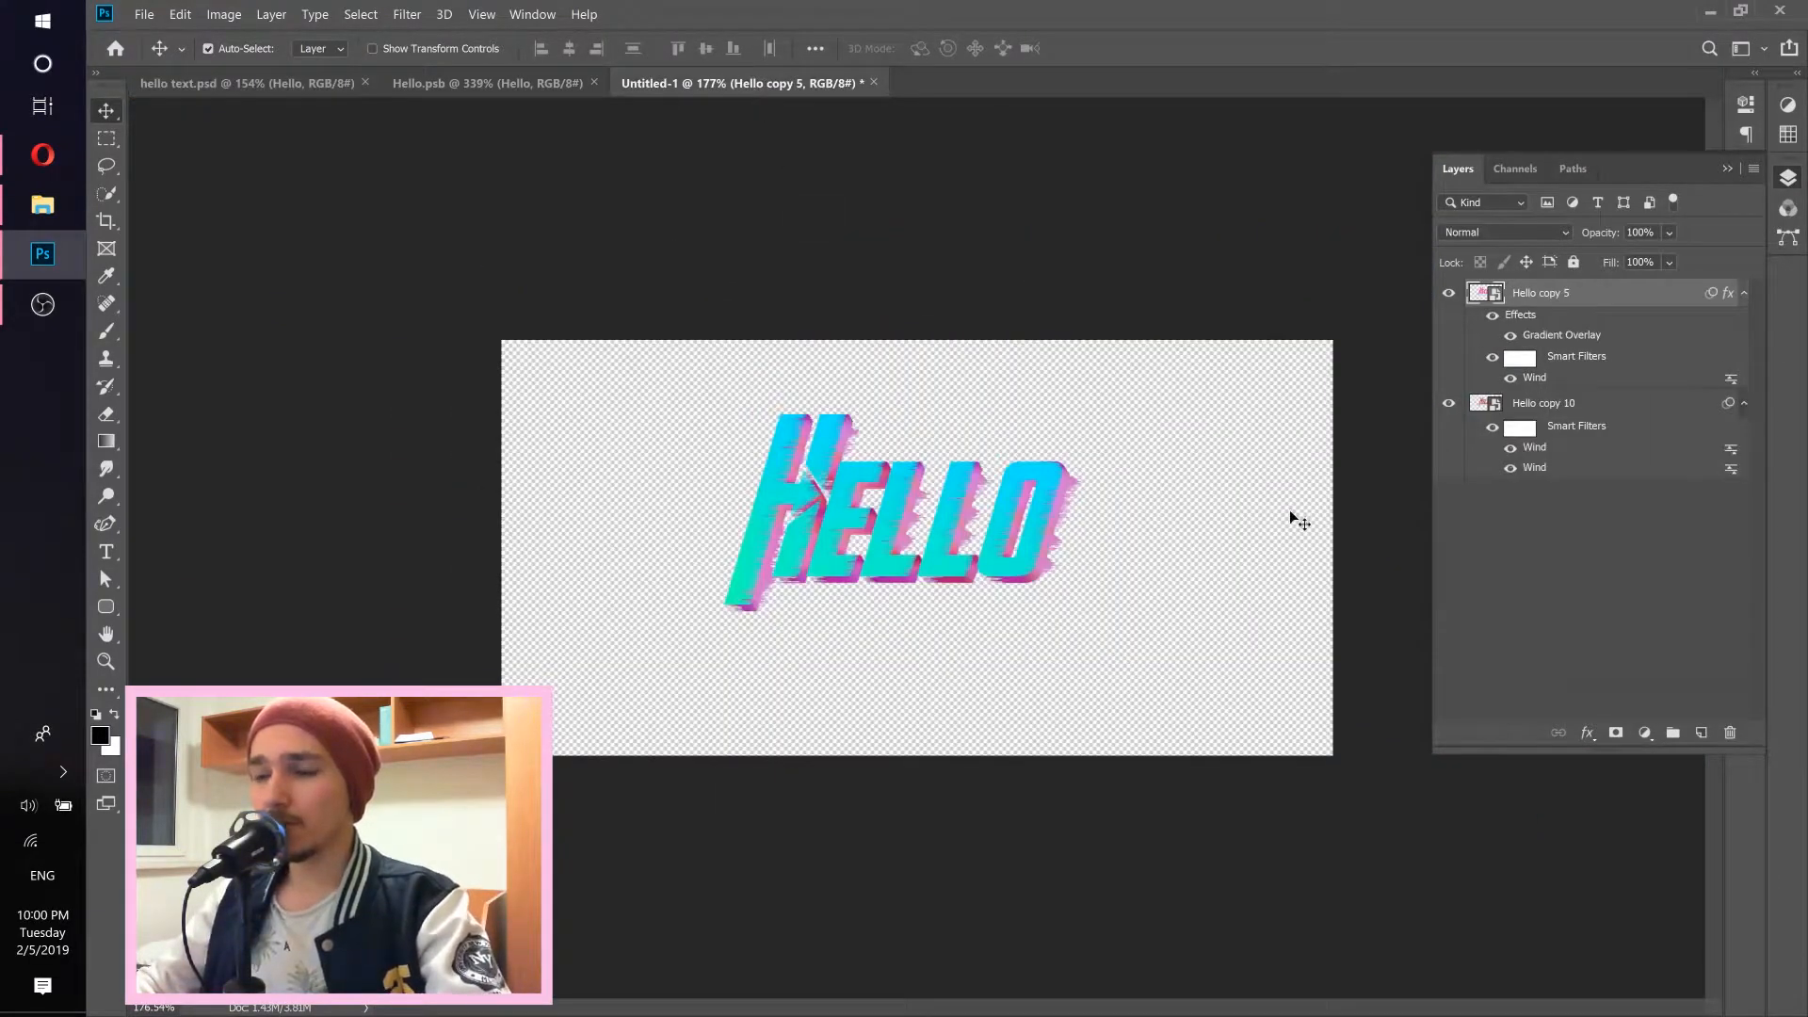
Add a linear pink-to-yellow gradient fill layer at 90° and 100% scale, and place it beneath both Hello layers.
{"action": "left_click", "coordinate": [1643, 735]}
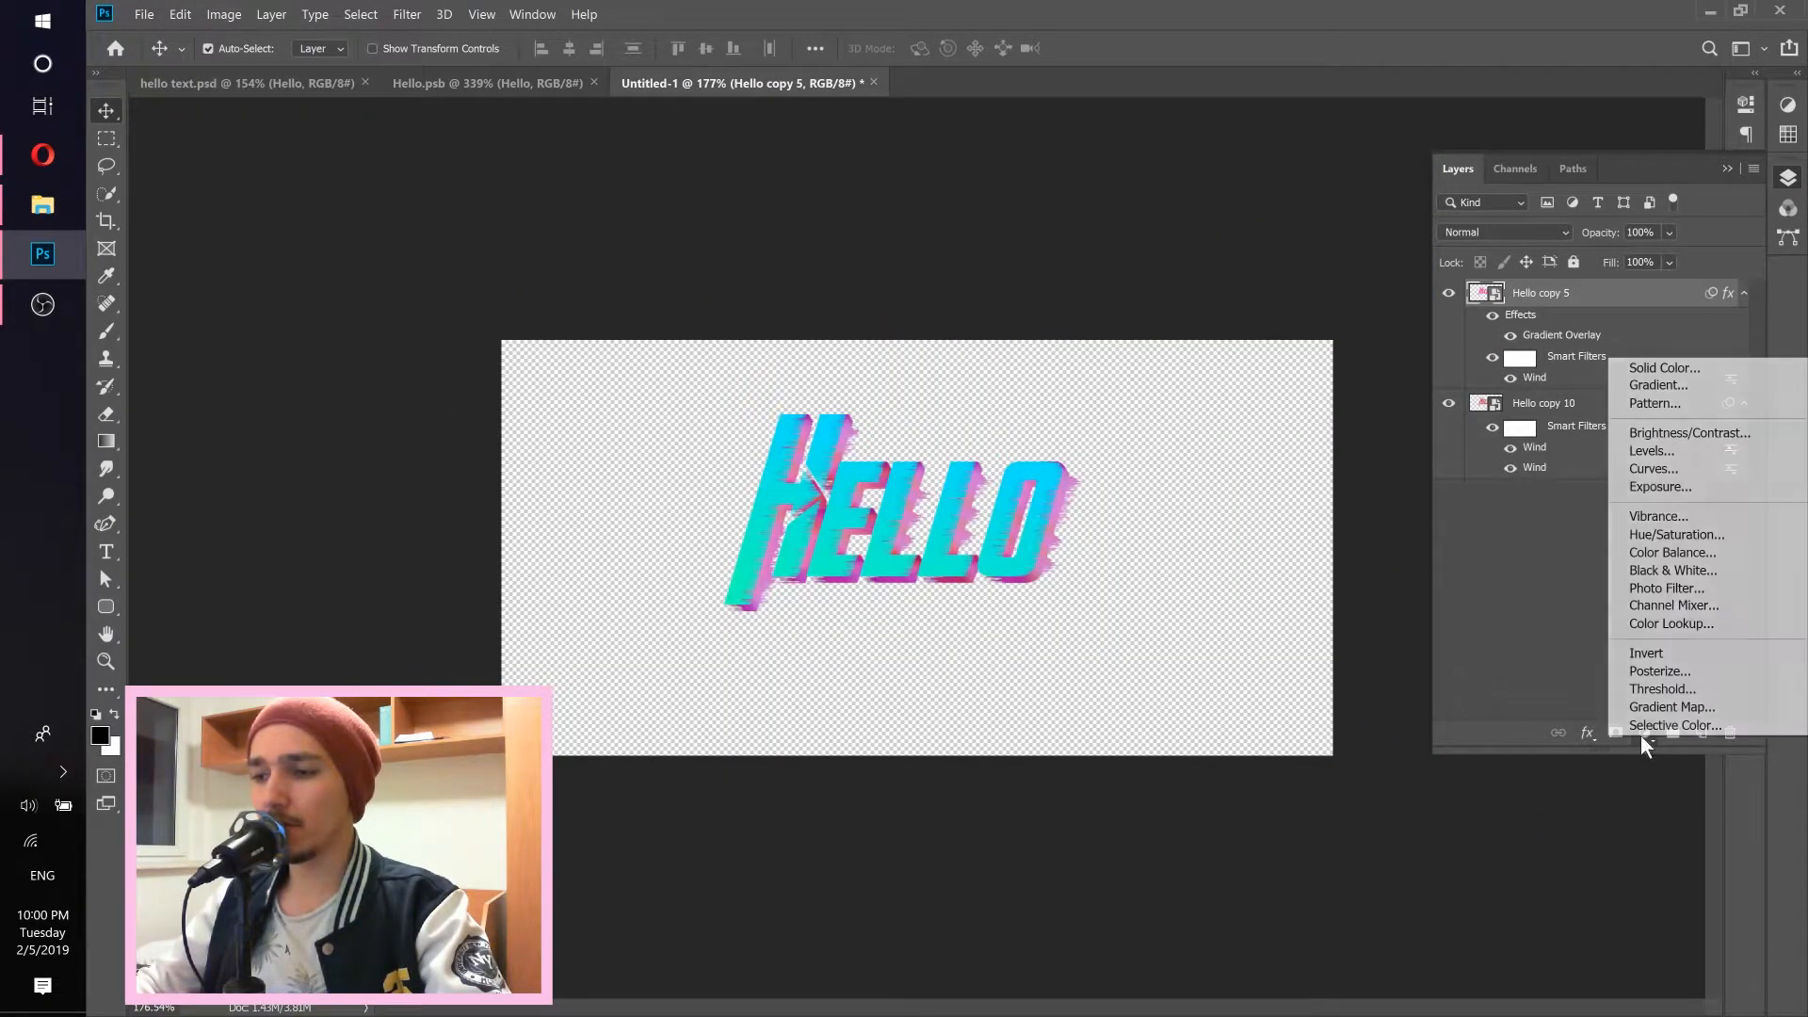
{"action": "left_click", "coordinate": [1636, 384]}
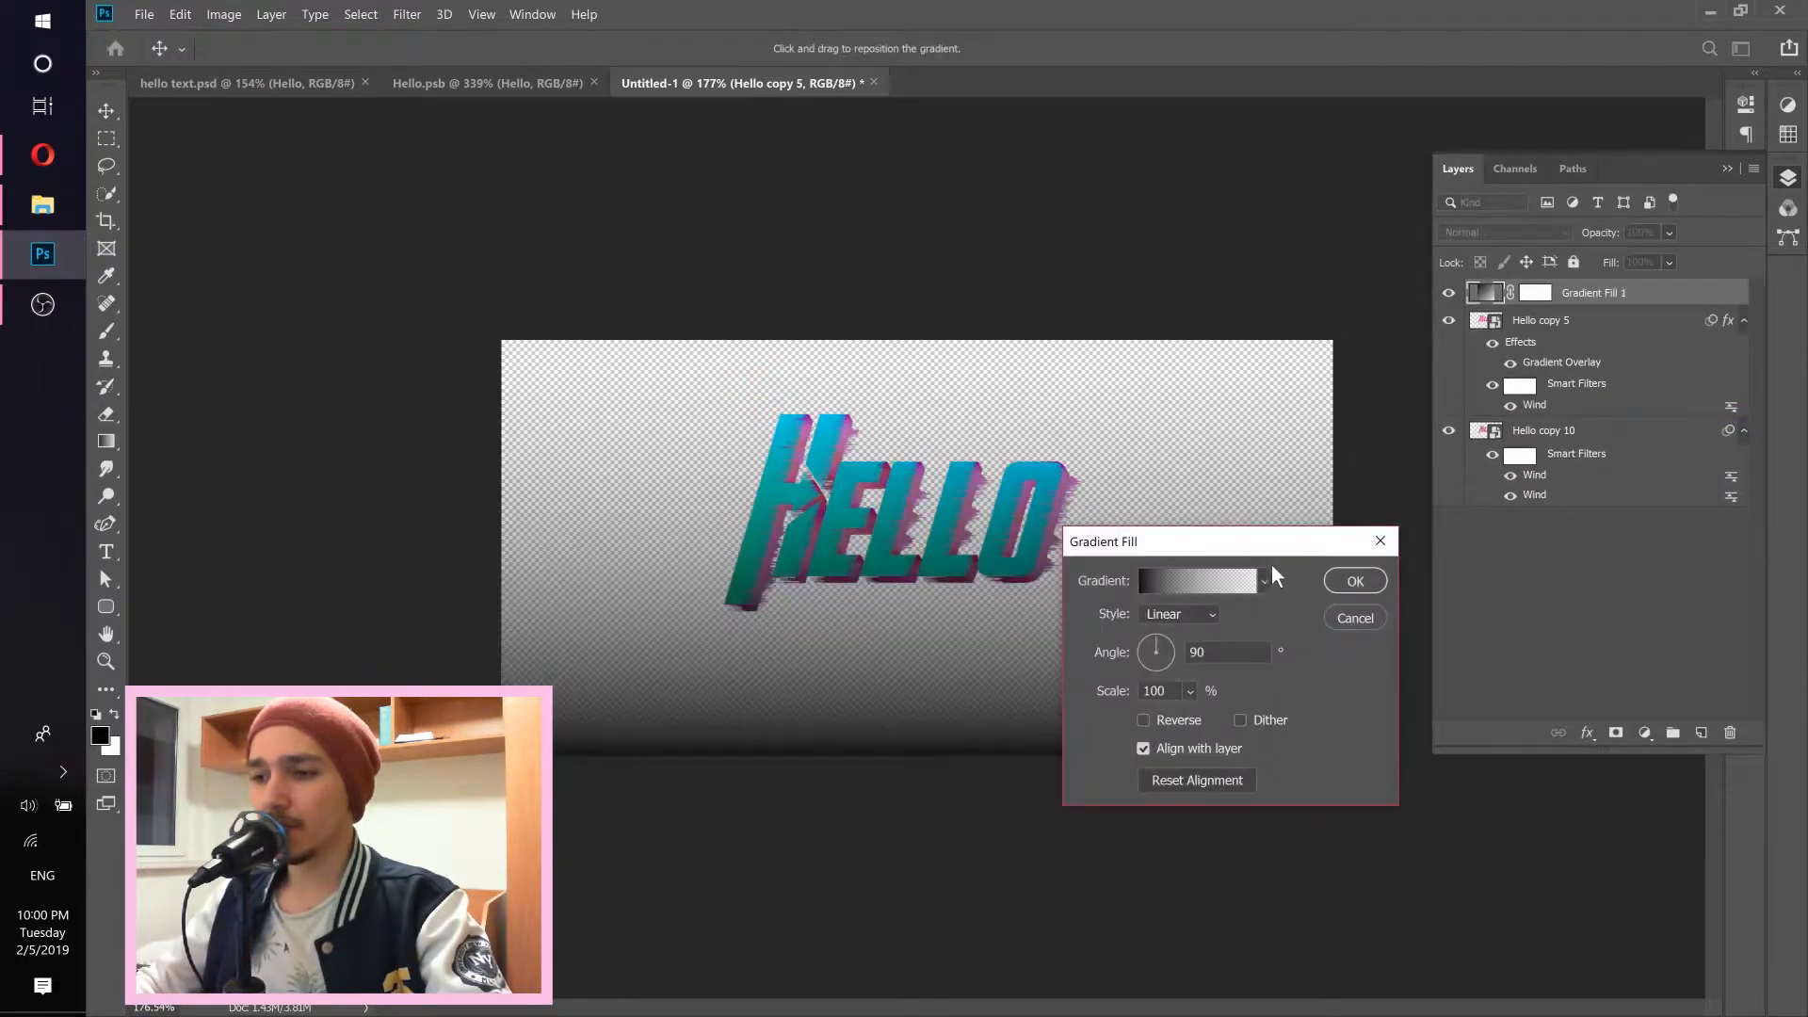
{"action": "left_click", "coordinate": [1254, 584]}
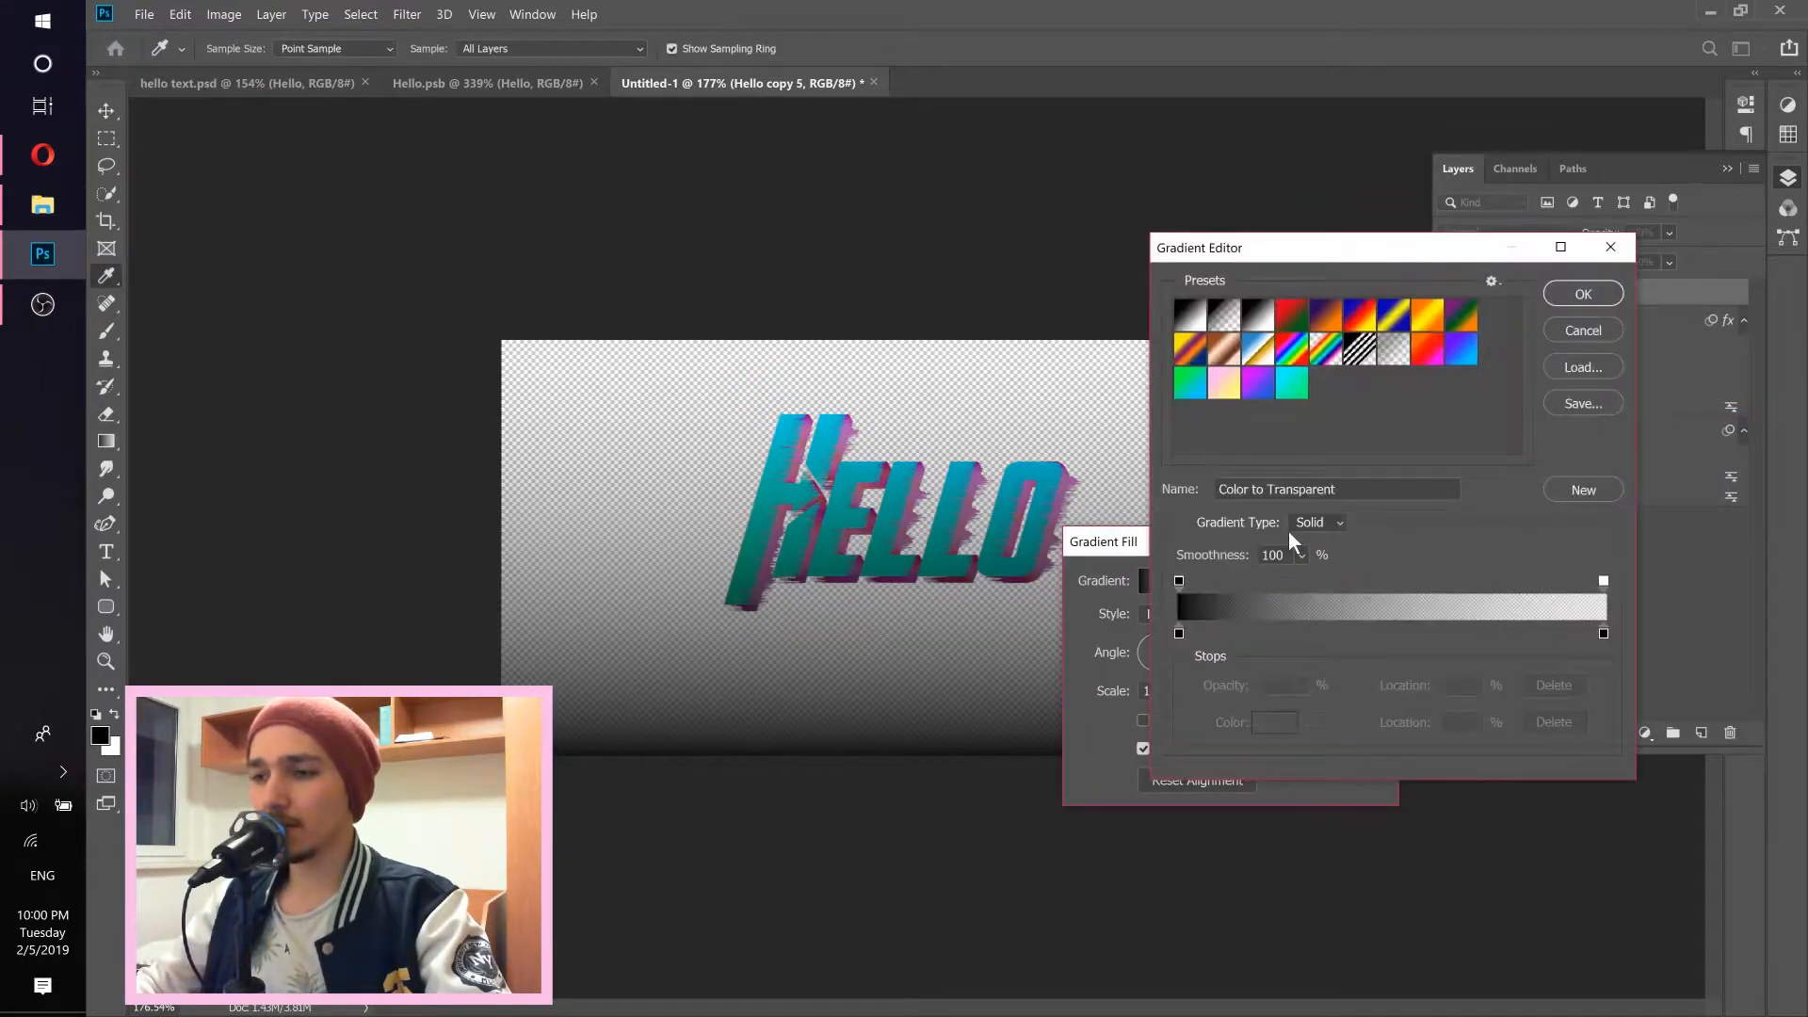
{"action": "left_click", "coordinate": [1291, 319]}
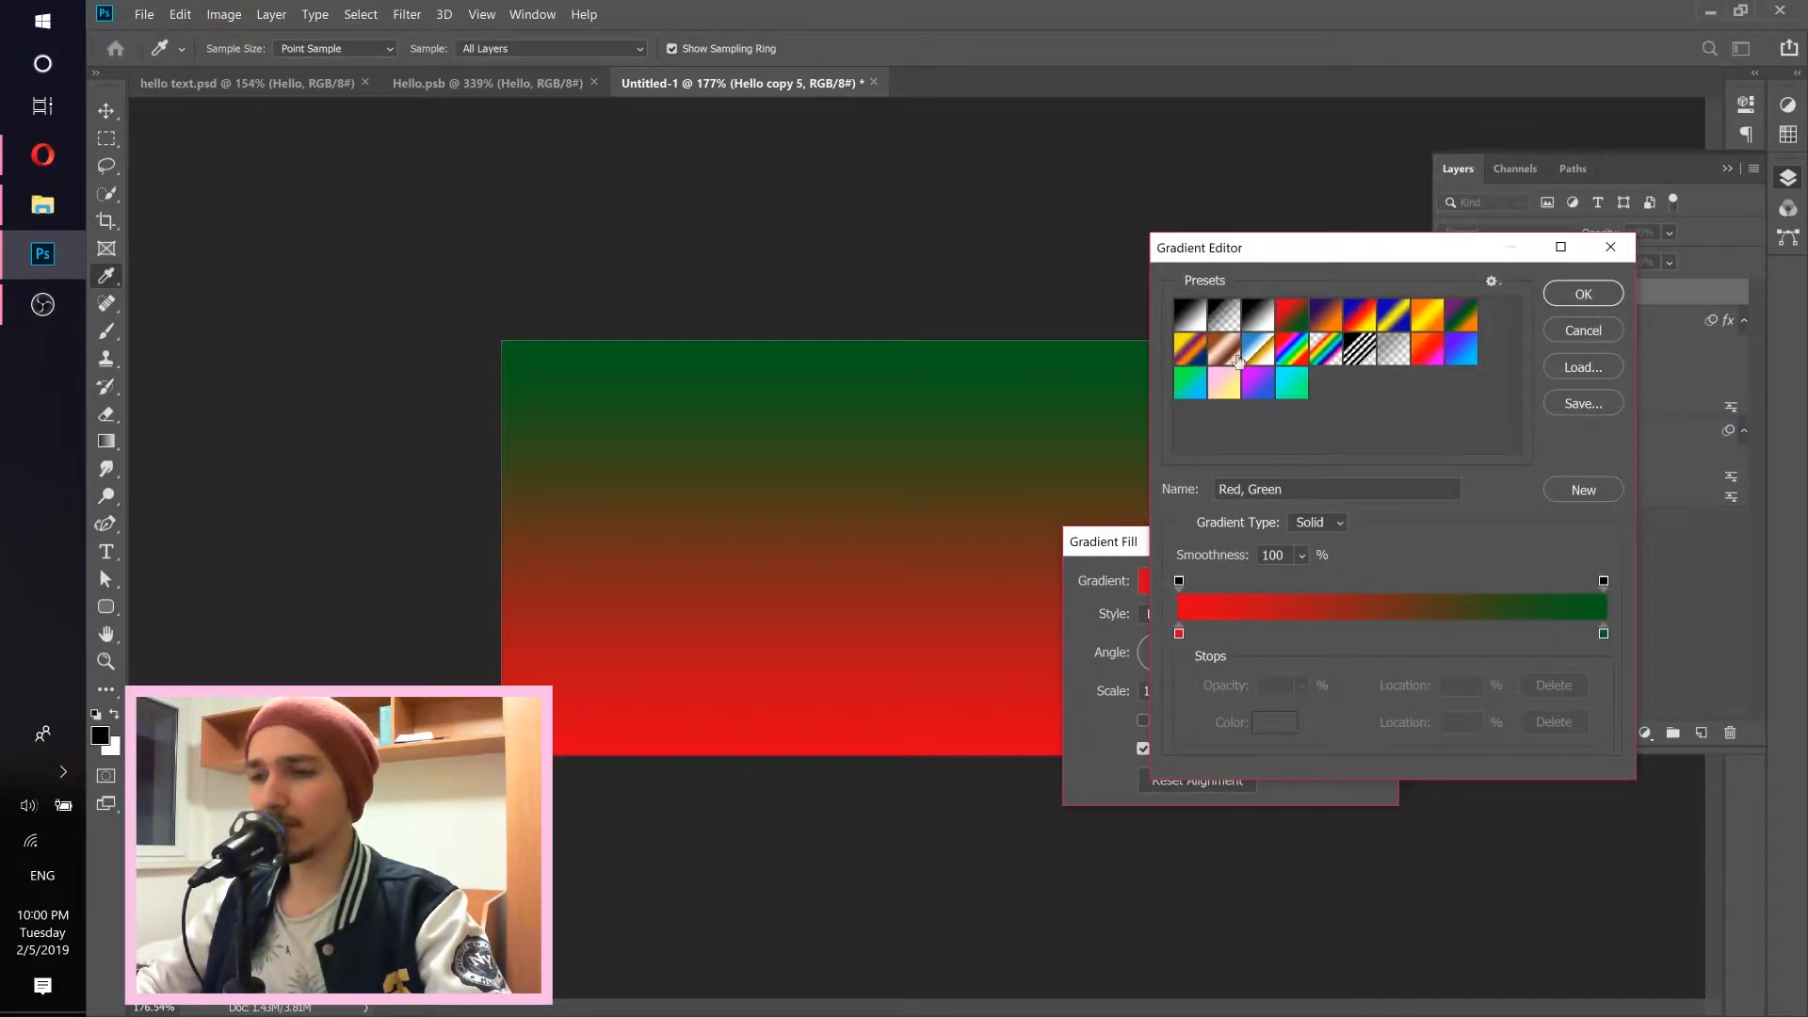
{"action": "left_click", "coordinate": [1289, 389]}
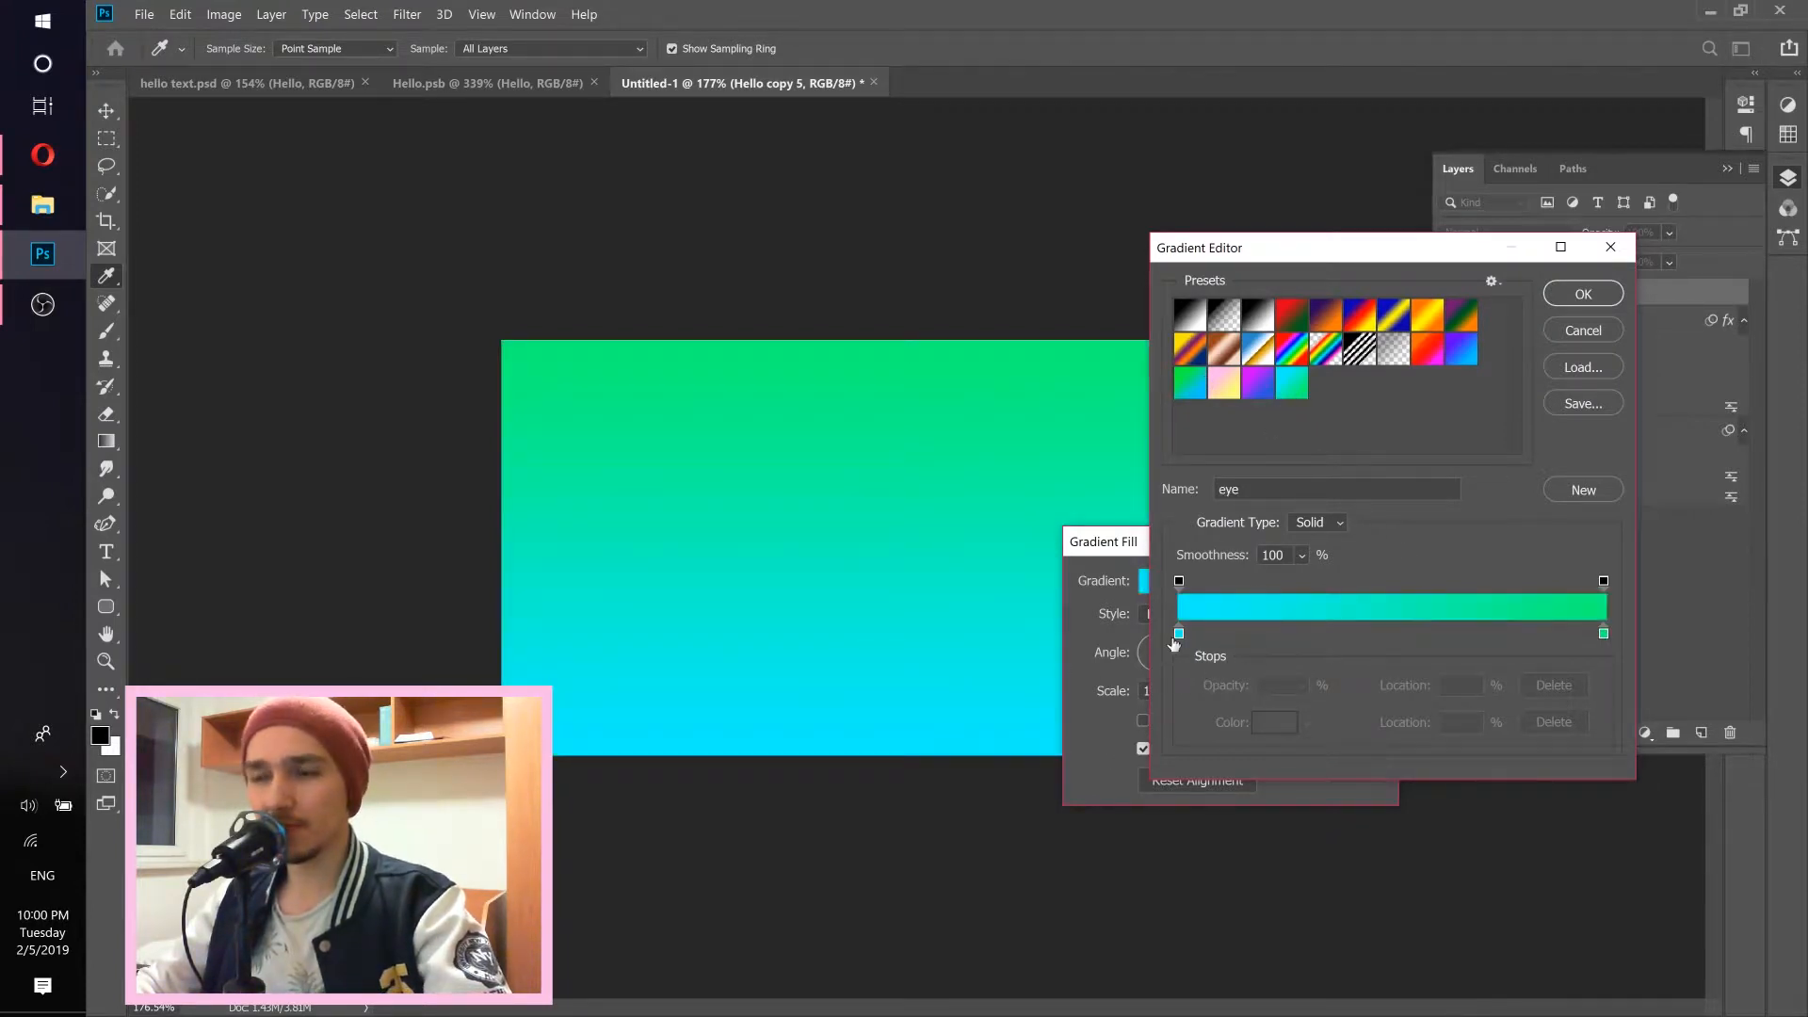
{"action": "left_click", "coordinate": [1224, 388]}
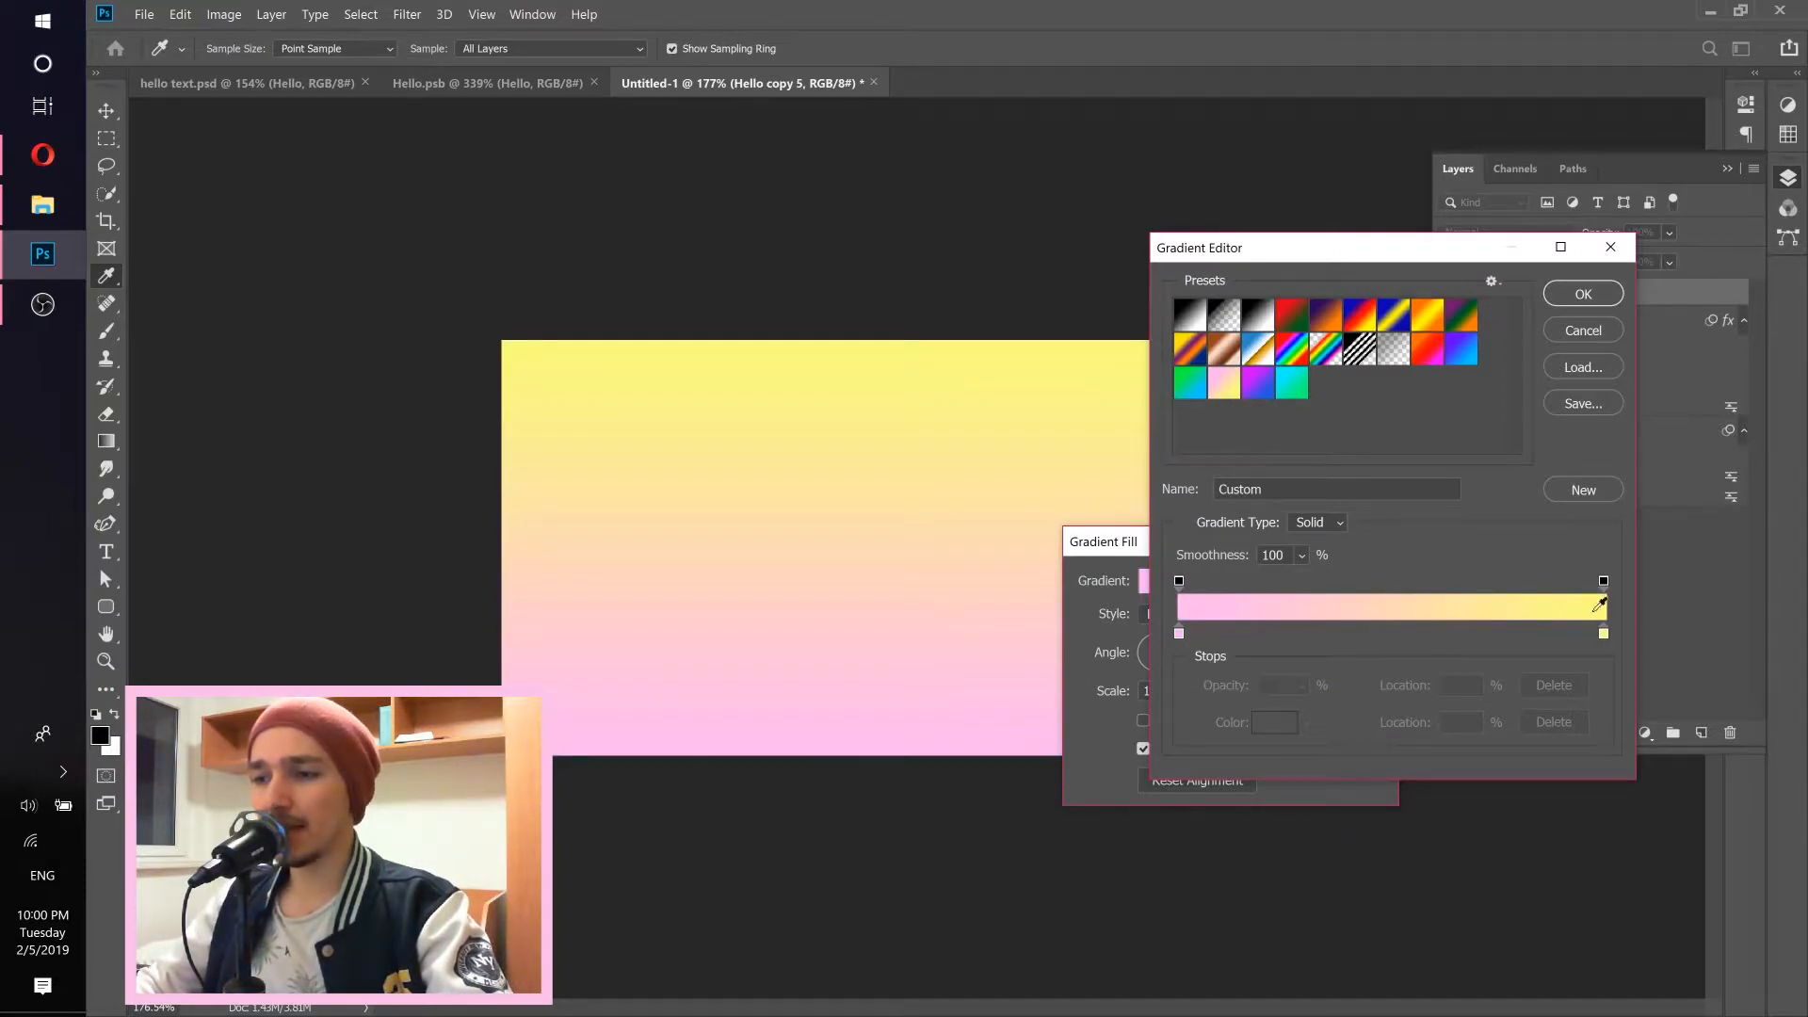
{"action": "left_click", "coordinate": [1576, 296]}
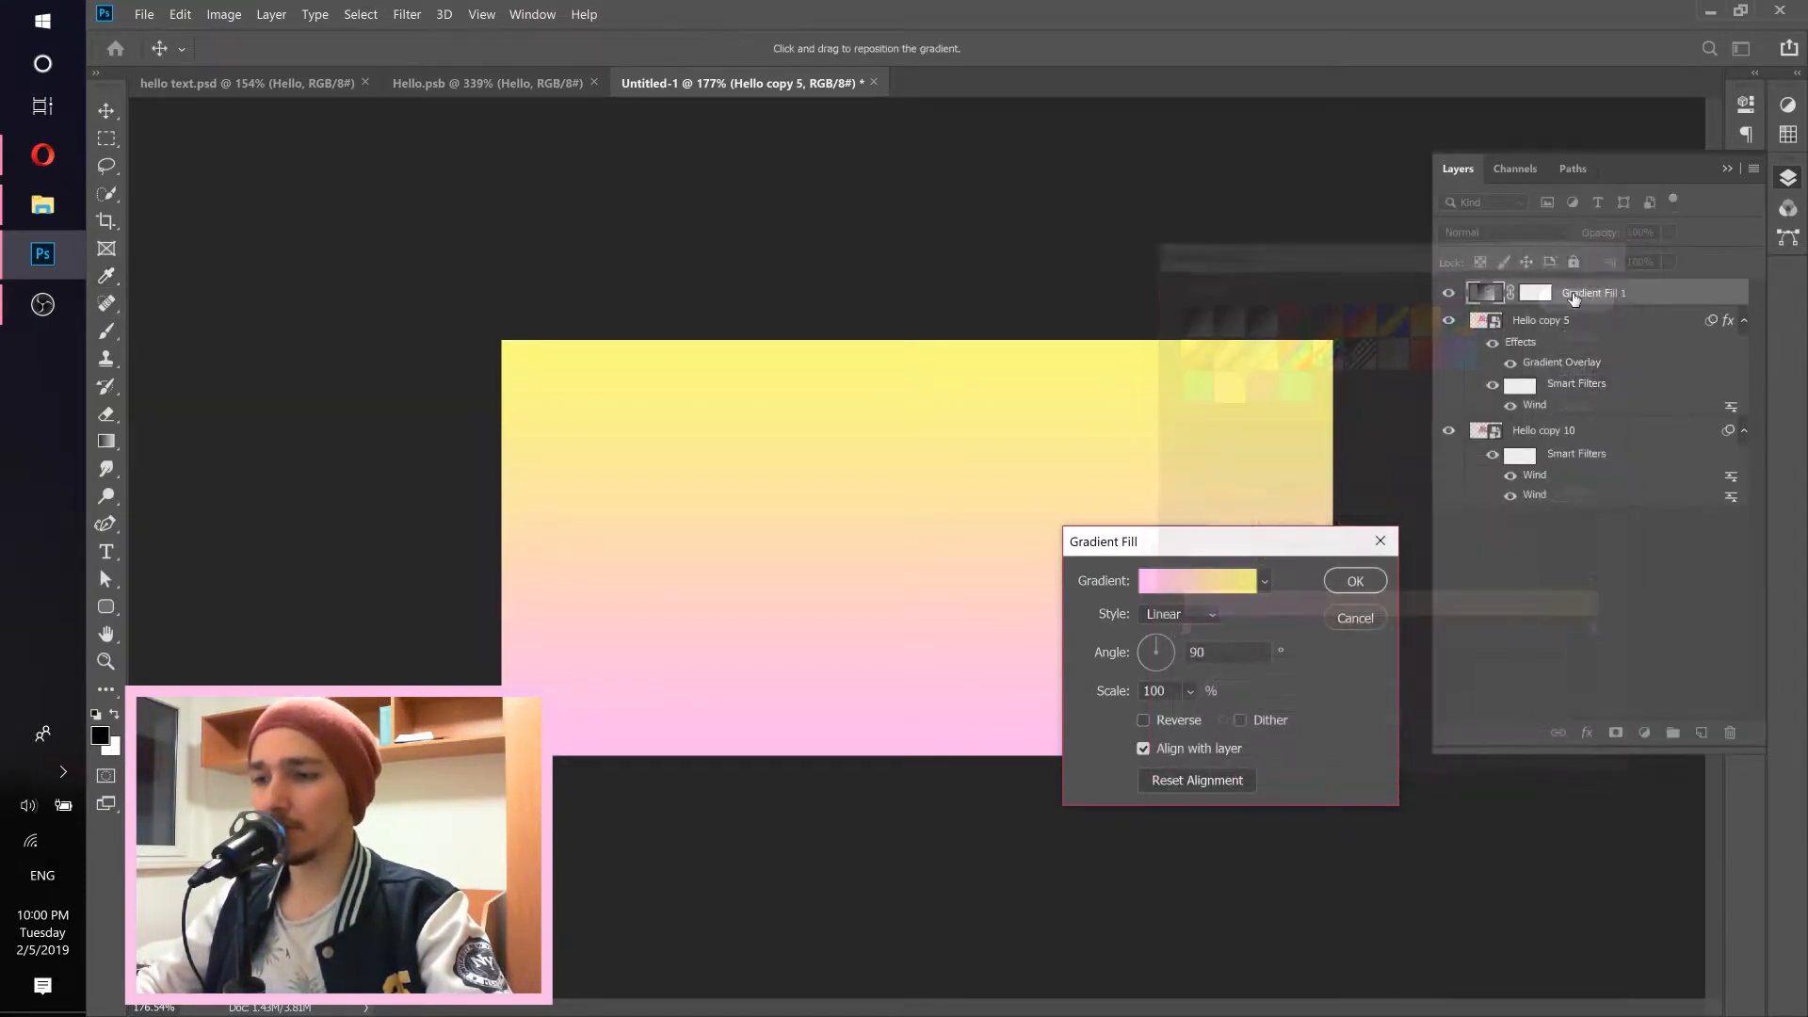
{"action": "left_click_drag", "start_coordinate": [1199, 545], "coordinate": [1360, 373]}
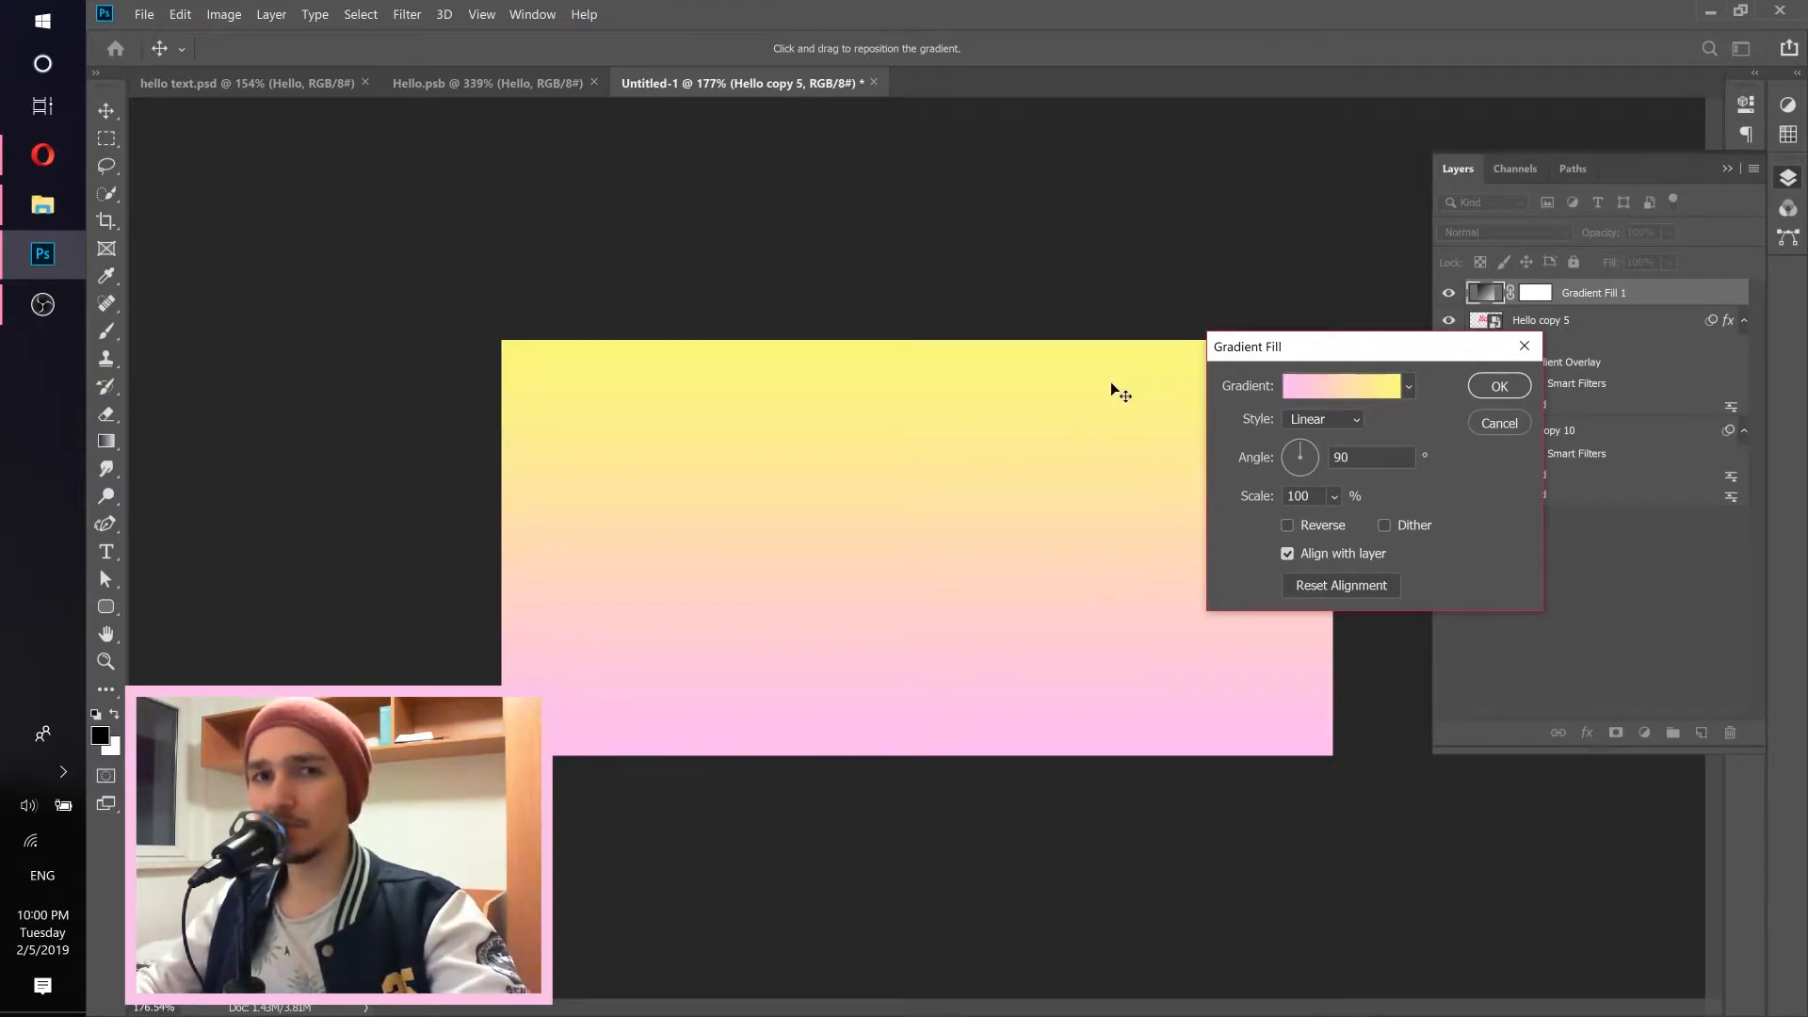
{"action": "left_click", "coordinate": [1501, 388]}
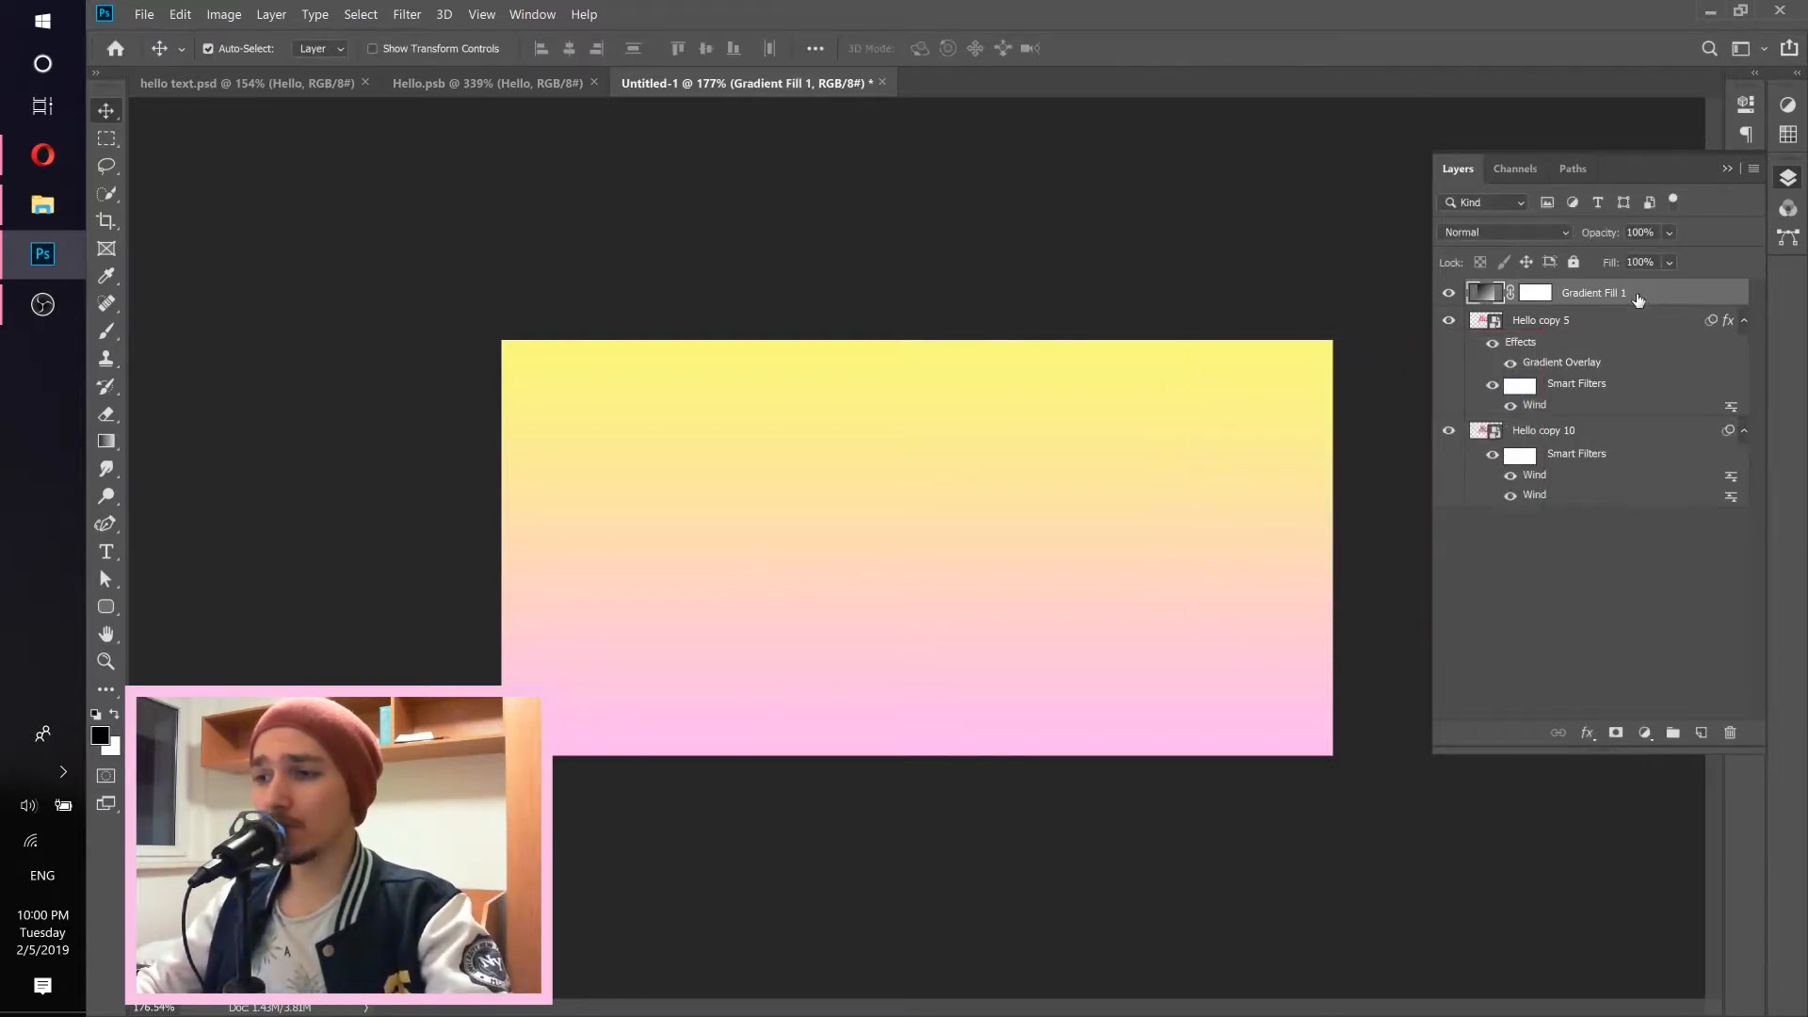
{"action": "left_click_drag", "start_coordinate": [1645, 299], "coordinate": [1612, 559]}
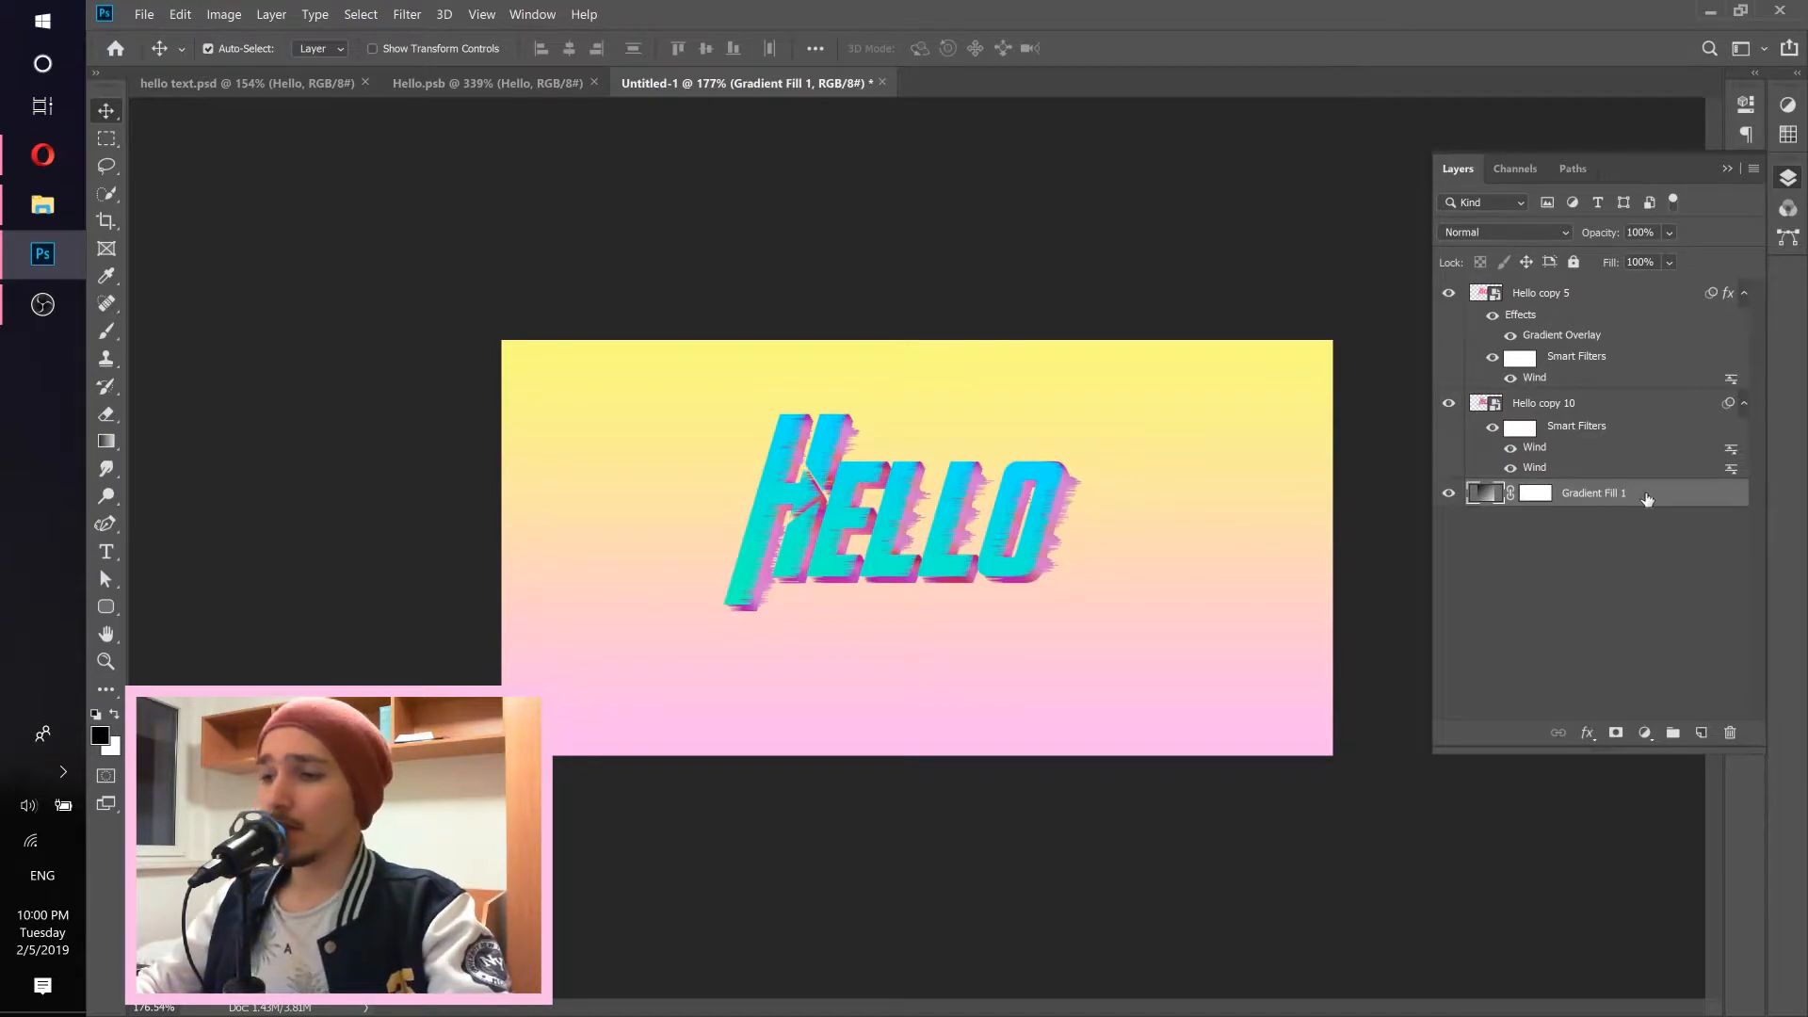
Rasterize the Gradient Fill 1 layer and convert it to a smart object.
{"action": "right_click", "coordinate": [1687, 499]}
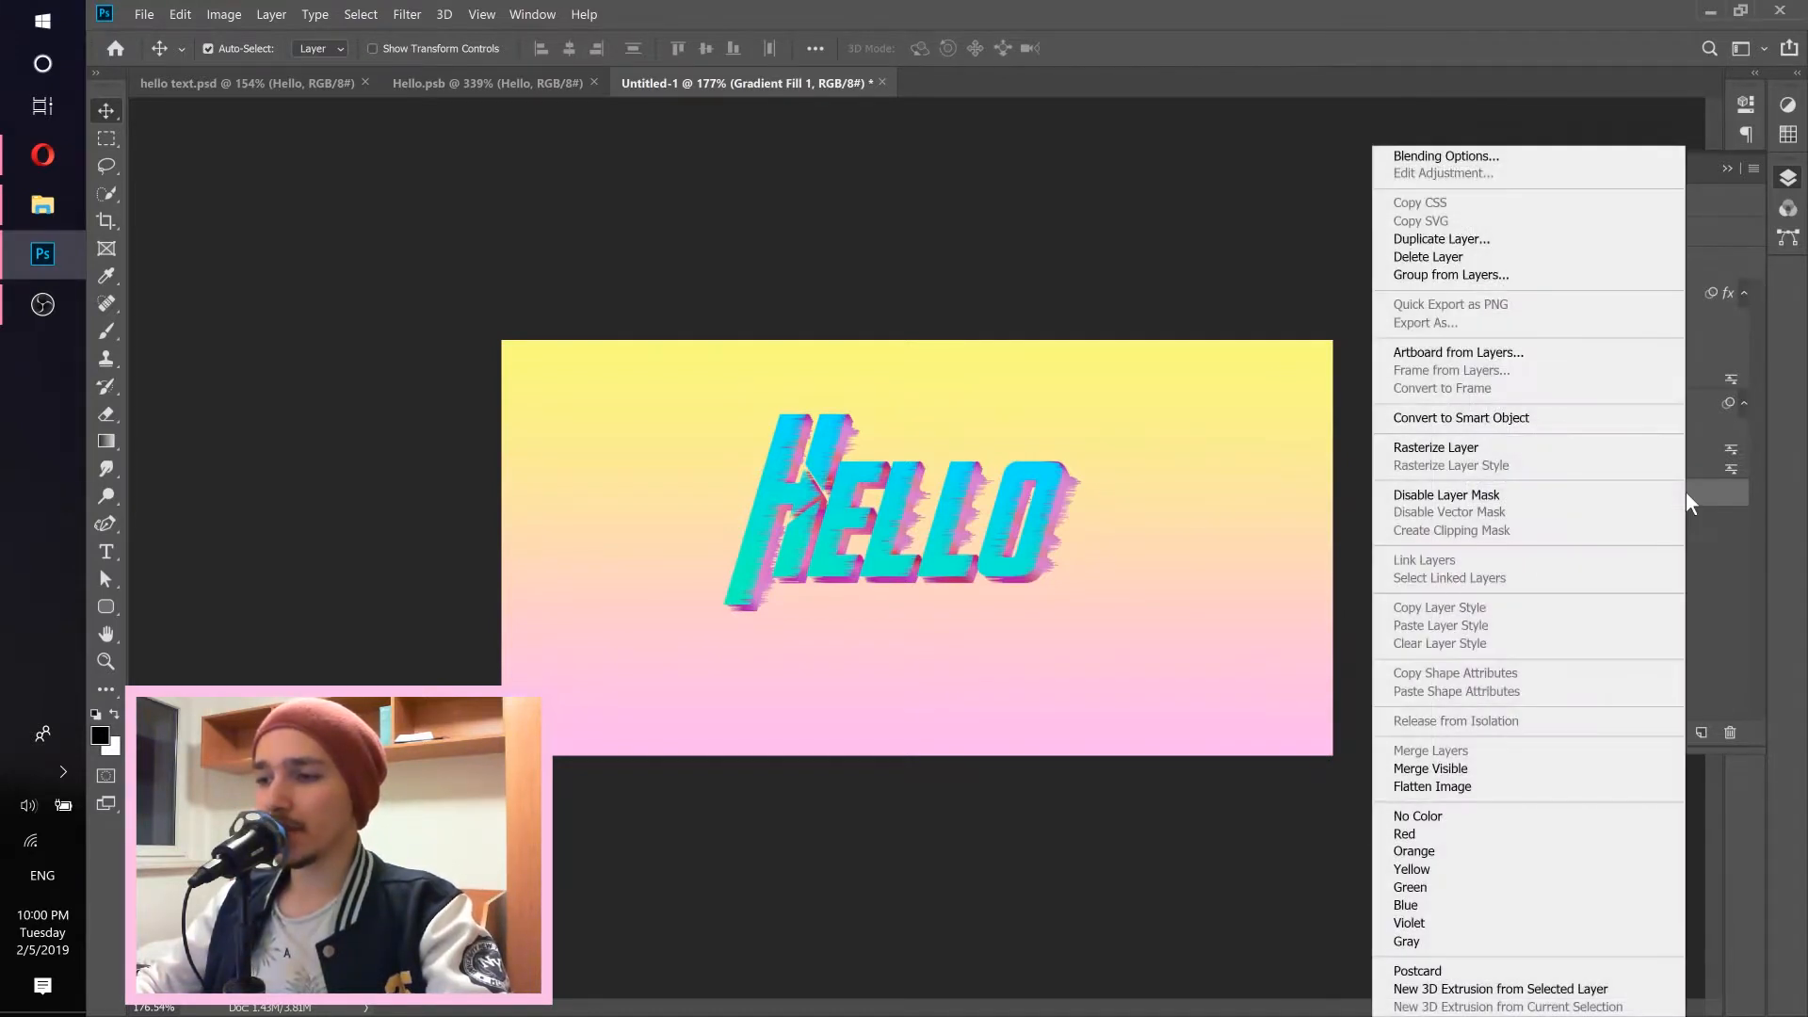
{"action": "left_click", "coordinate": [1483, 450]}
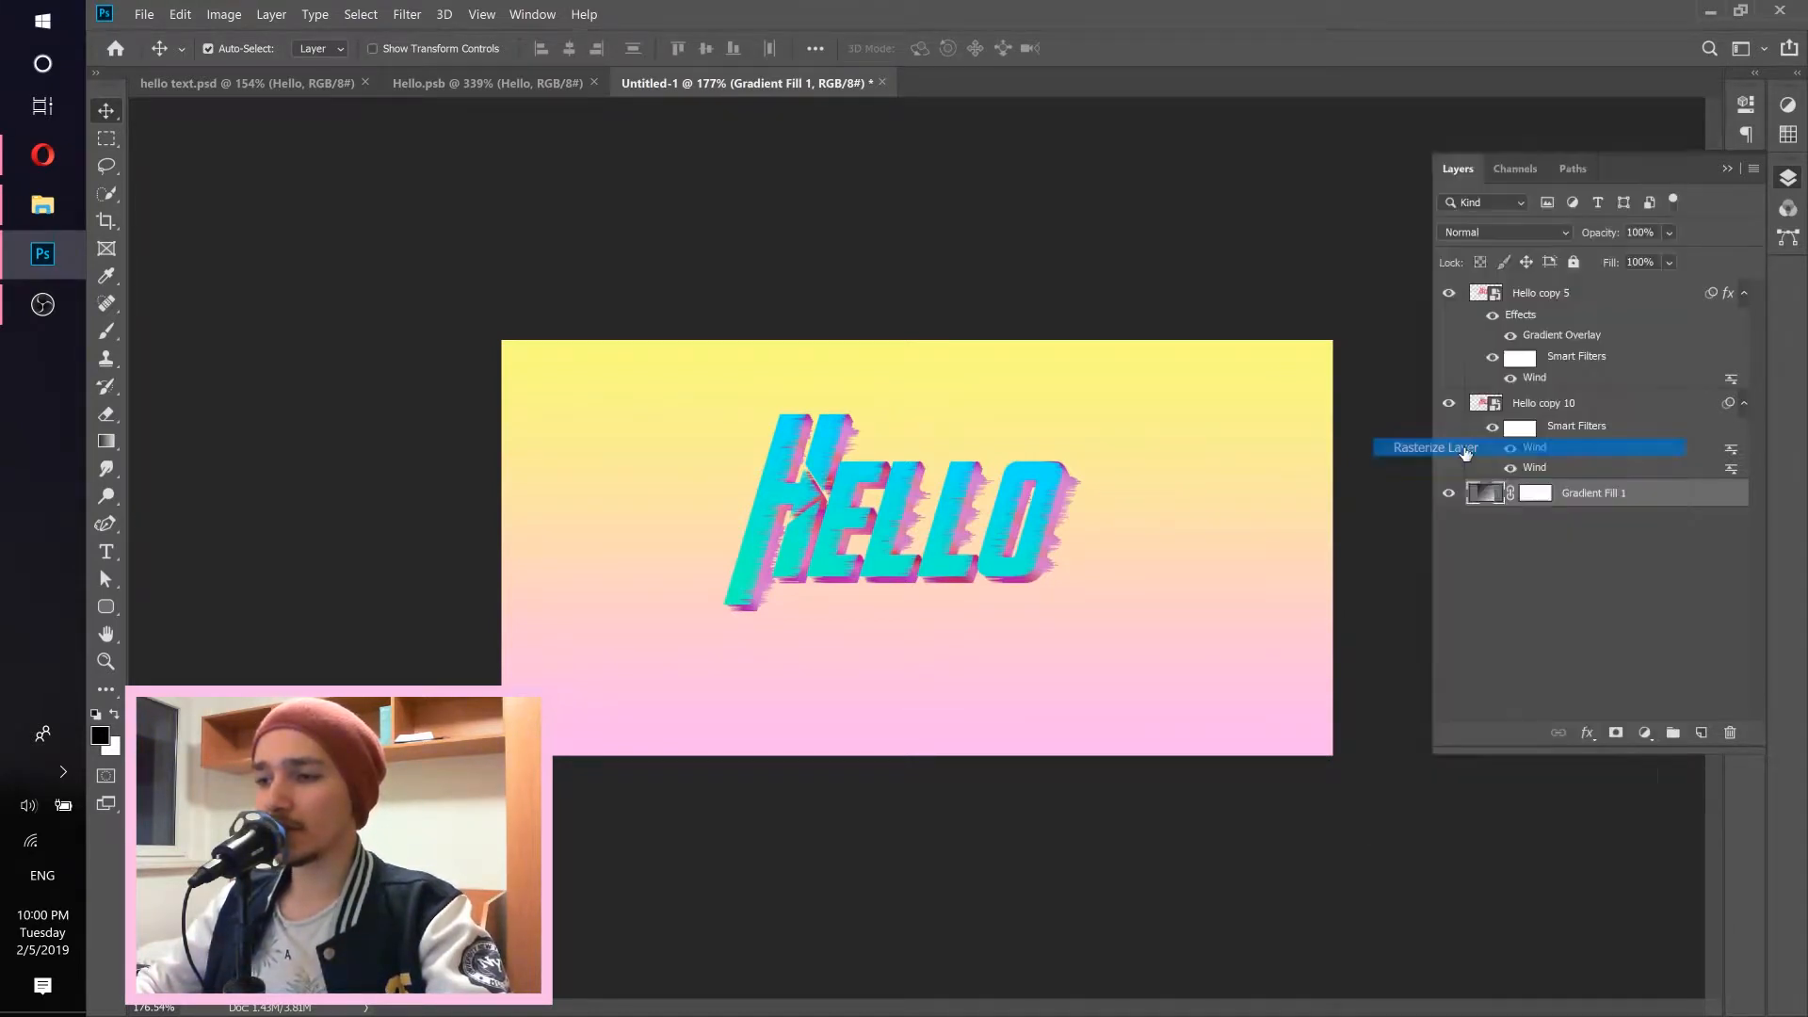
{"action": "right_click", "coordinate": [1699, 499]}
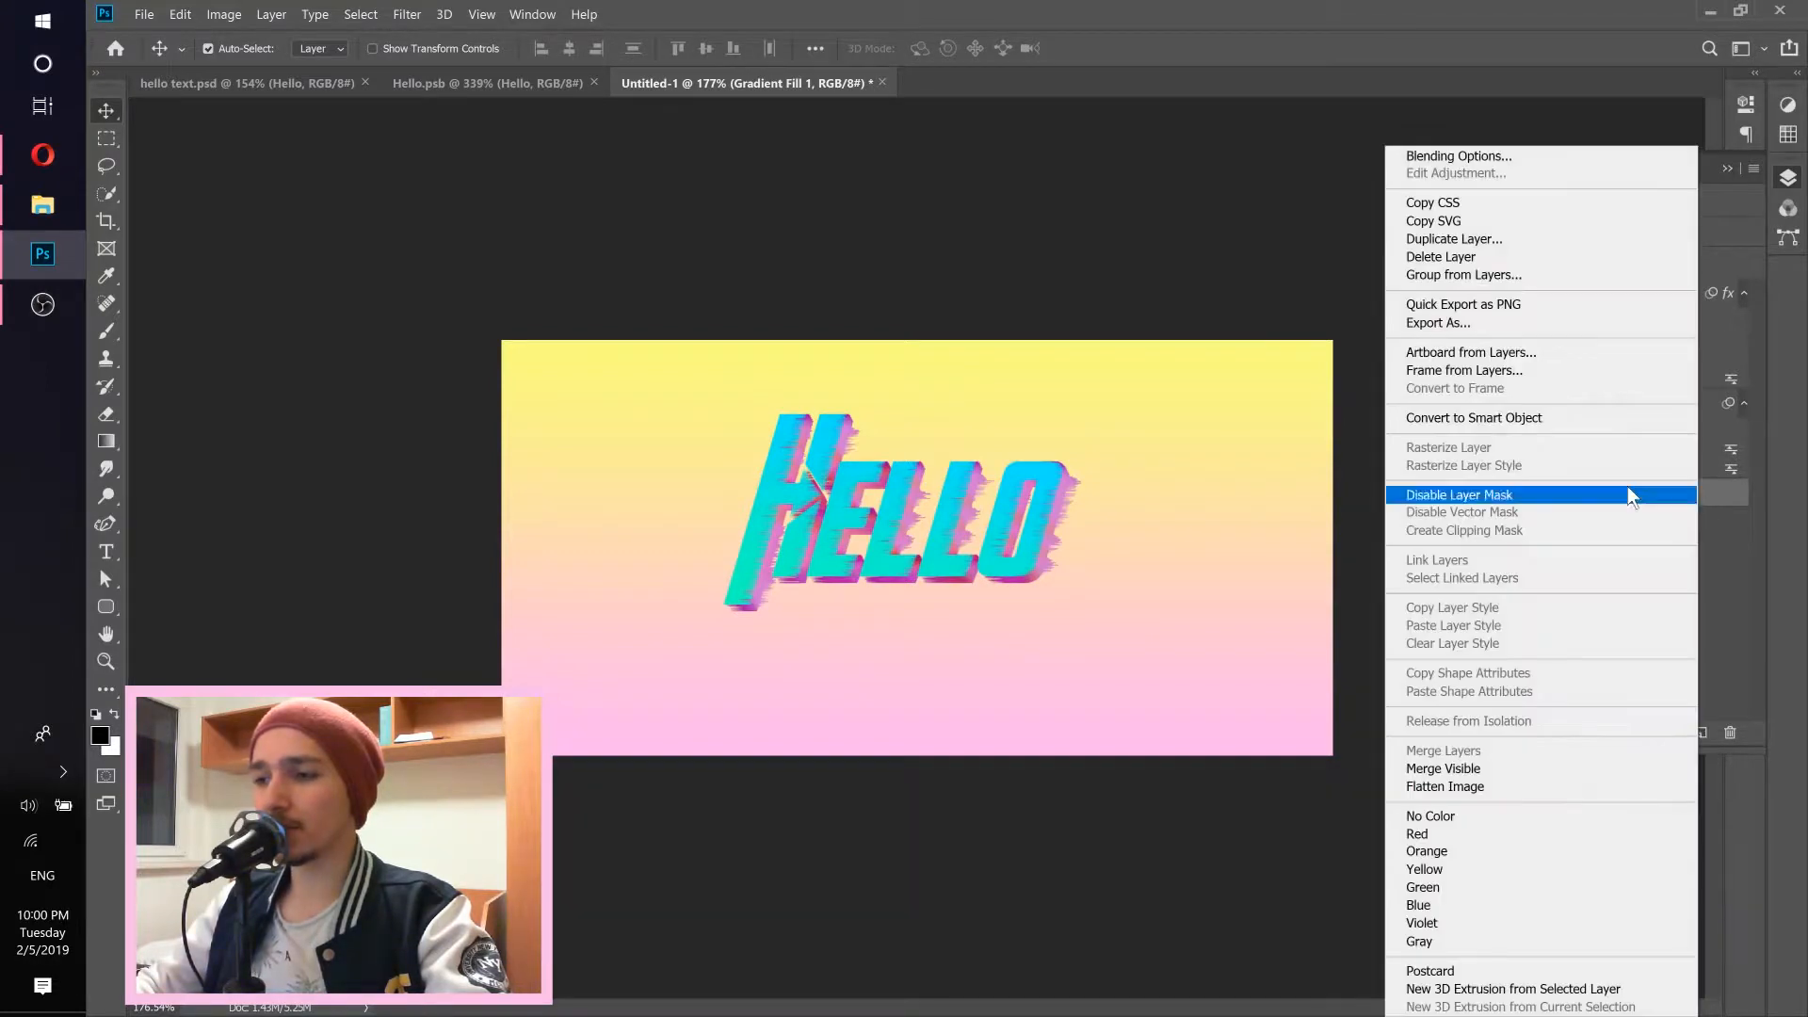
{"action": "left_click", "coordinate": [1491, 421]}
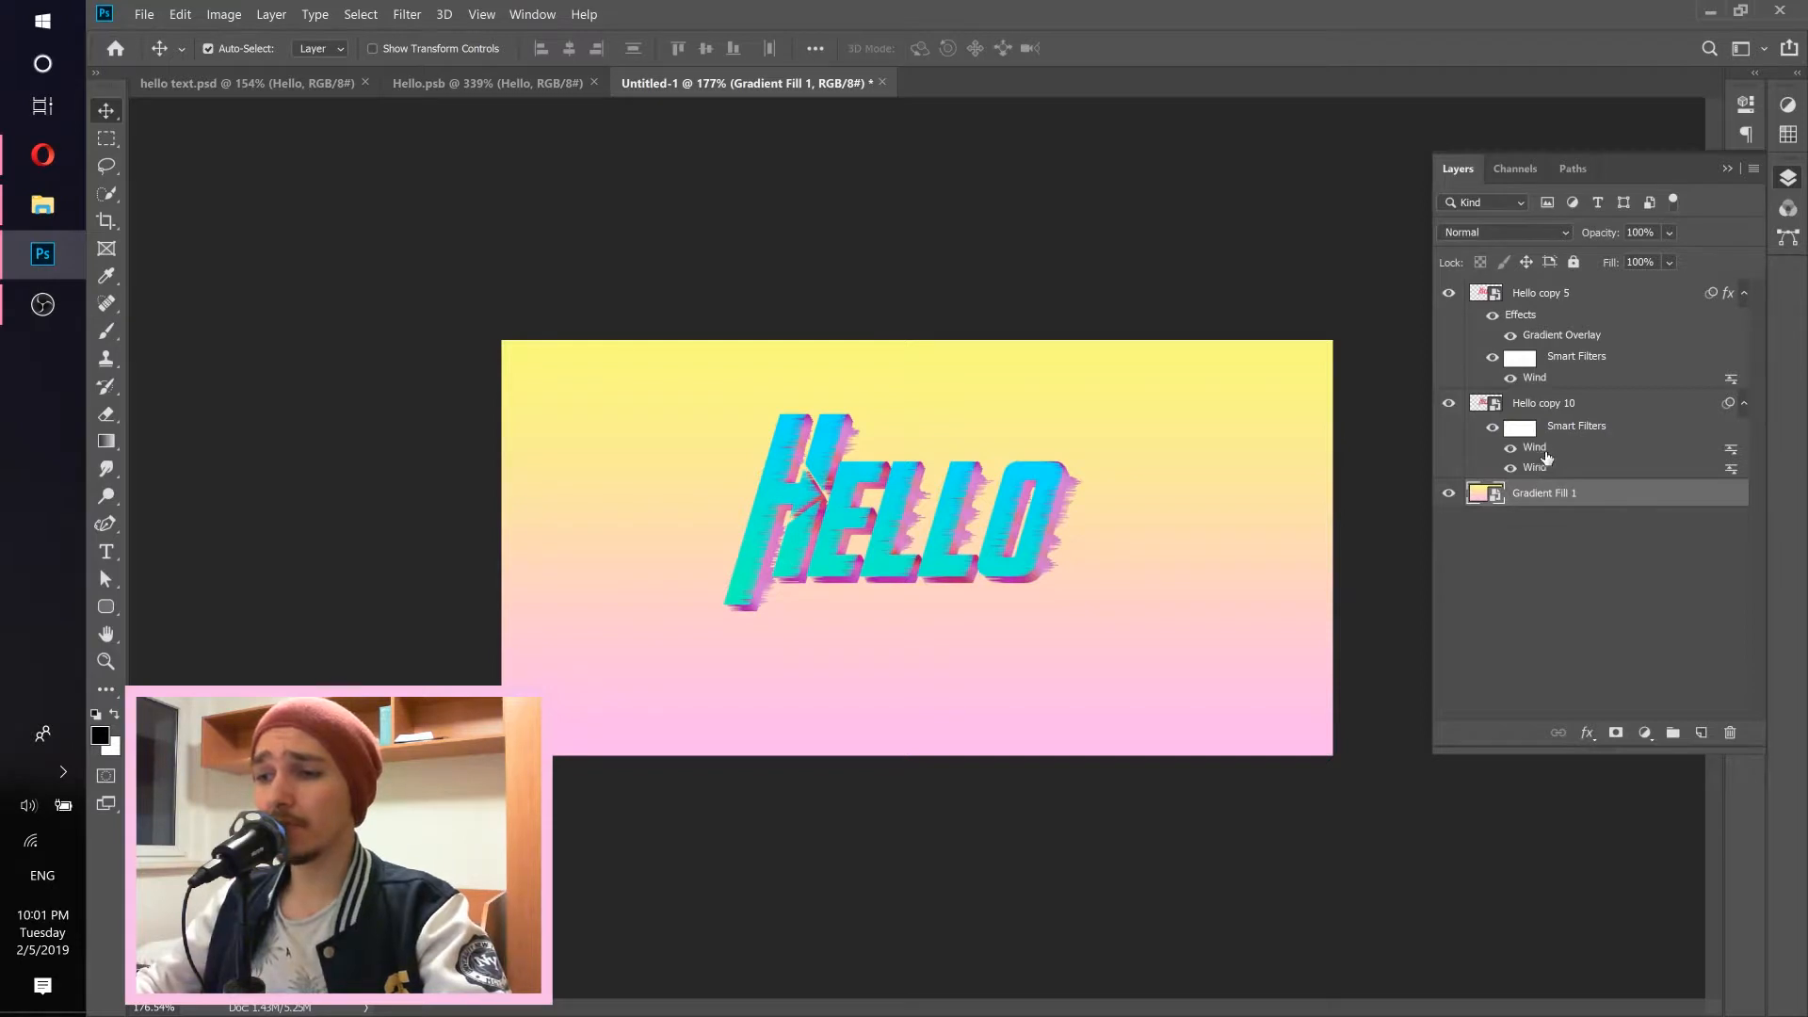
Apply the Add Noise filter to the Gradient Fill 1 background with a 20% amount and Uniform distribution.
{"action": "left_click", "coordinate": [411, 13]}
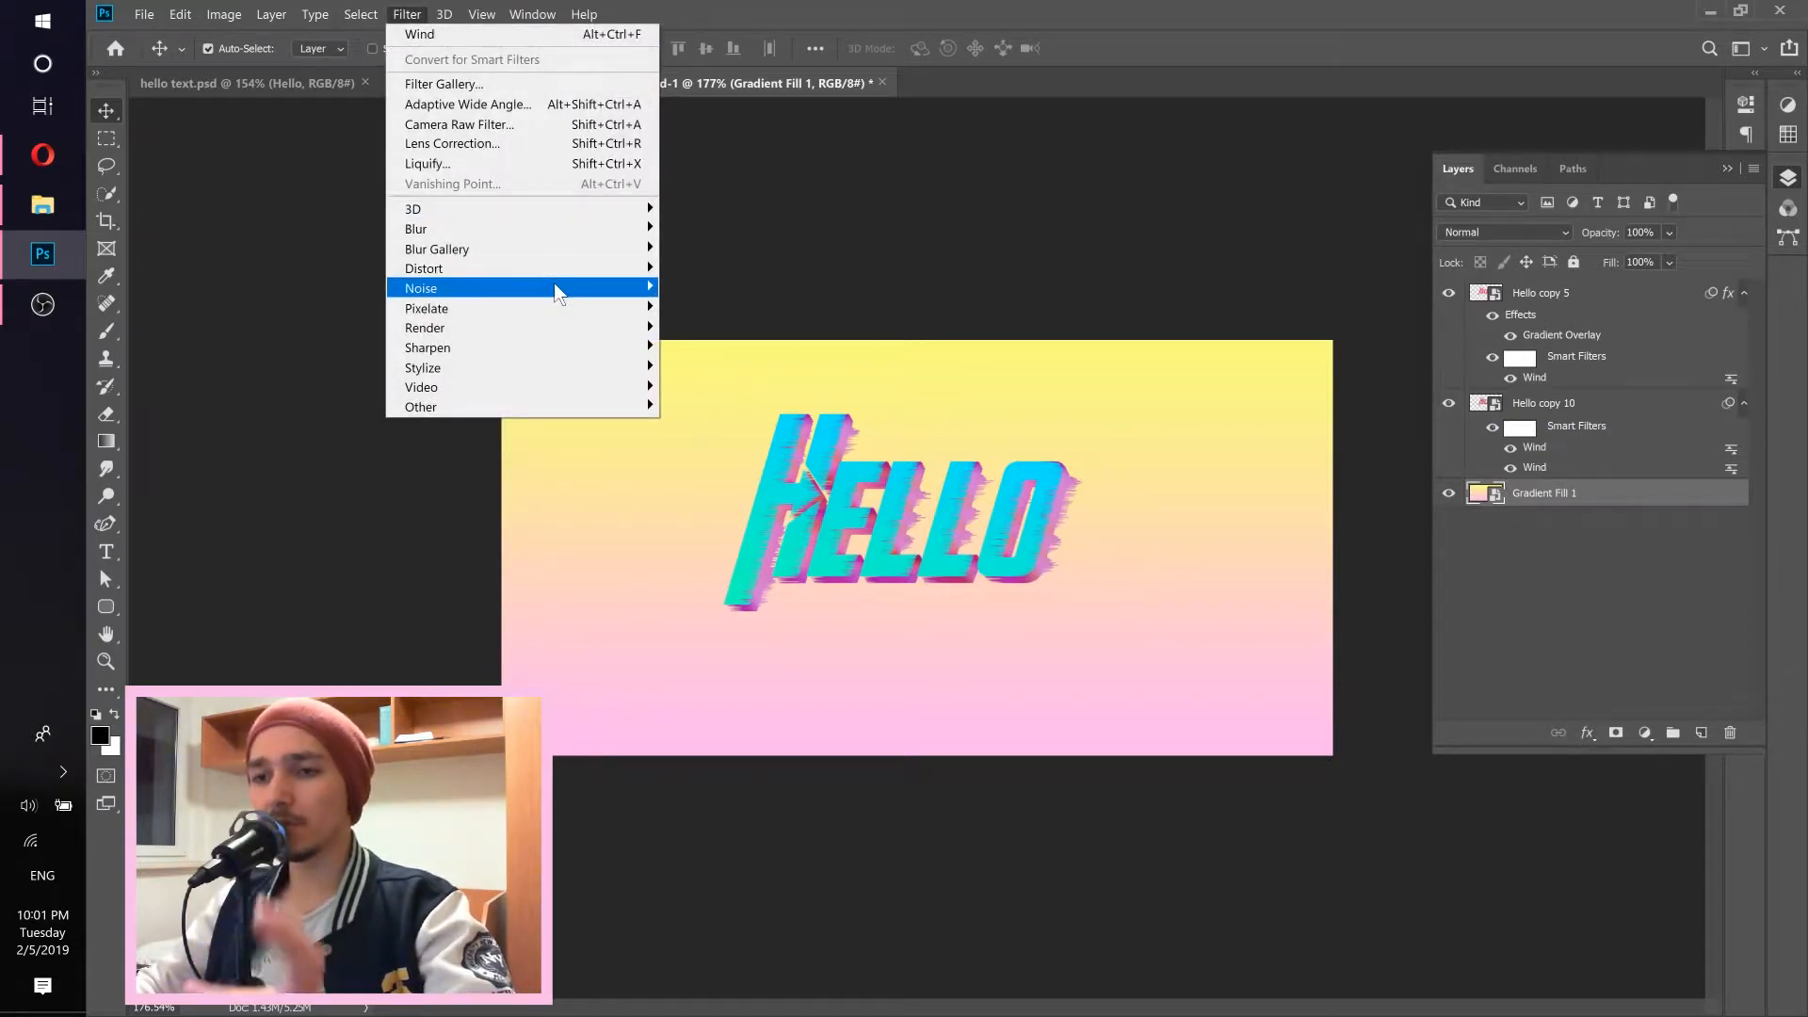
{"action": "mouse_move", "coordinate": [559, 292]}
{"action": "left_click", "coordinate": [701, 287]}
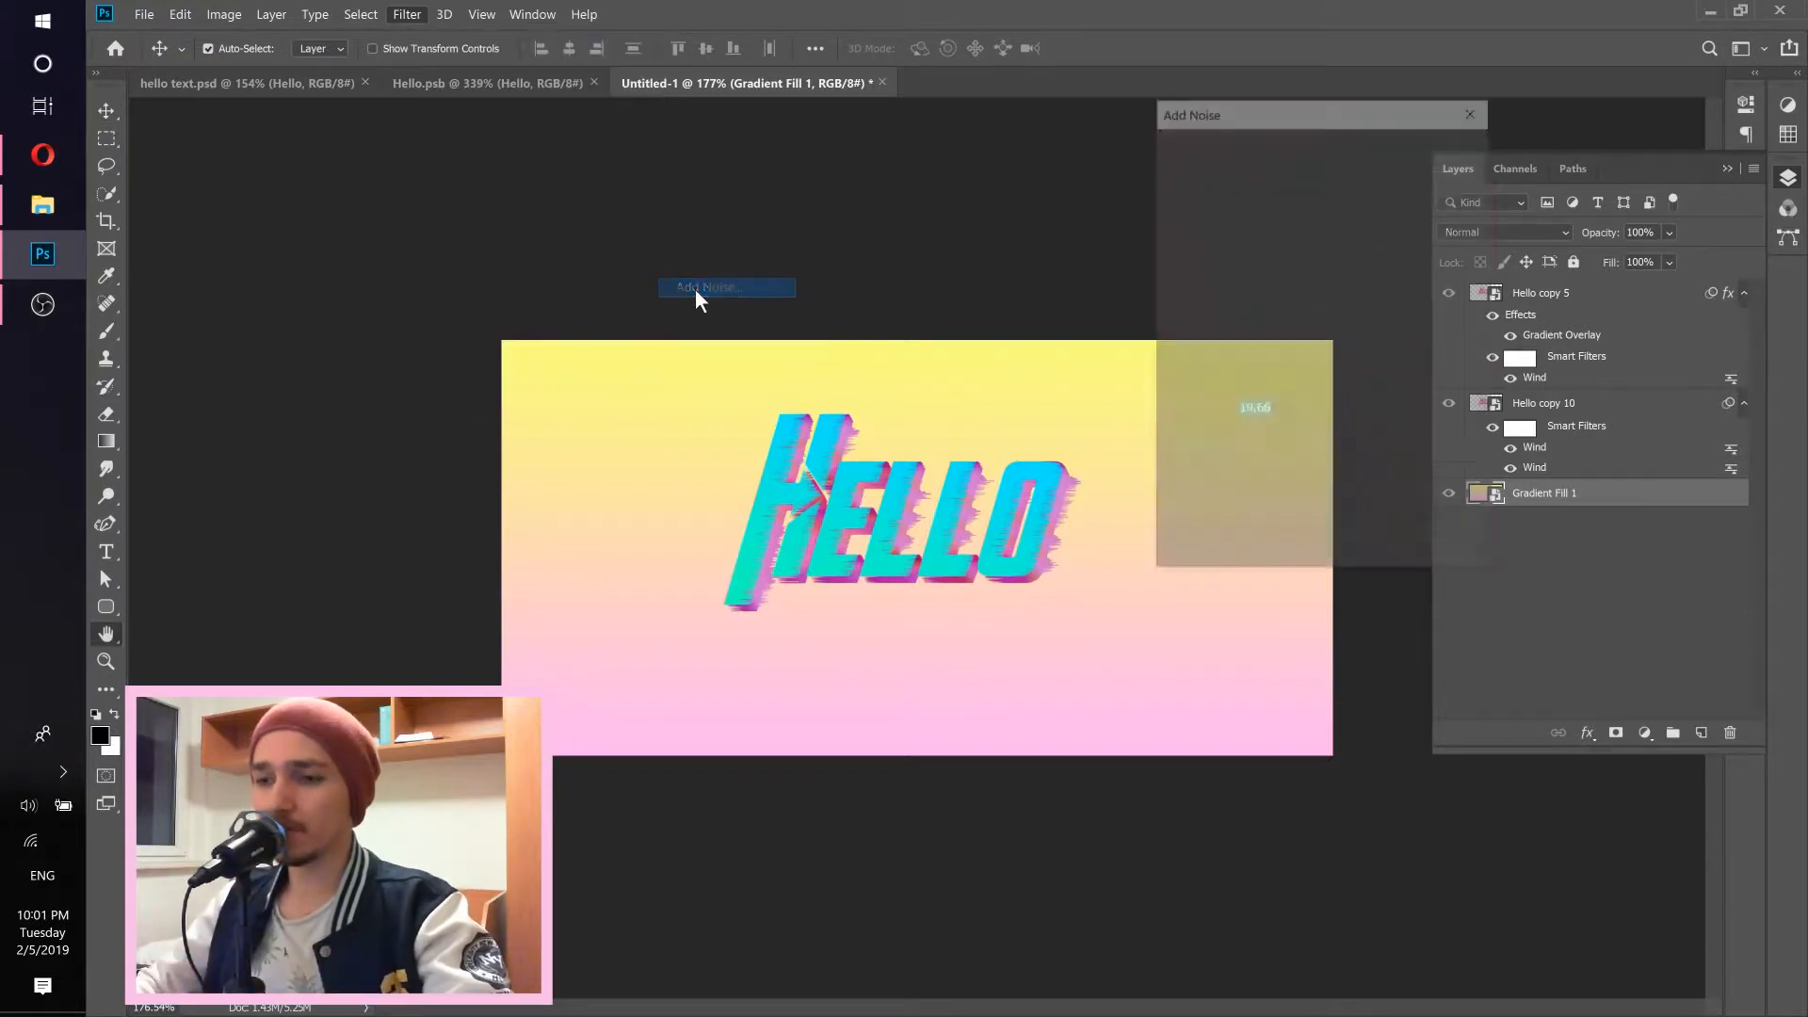
{"action": "left_click_drag", "start_coordinate": [1267, 119], "coordinate": [1388, 201]}
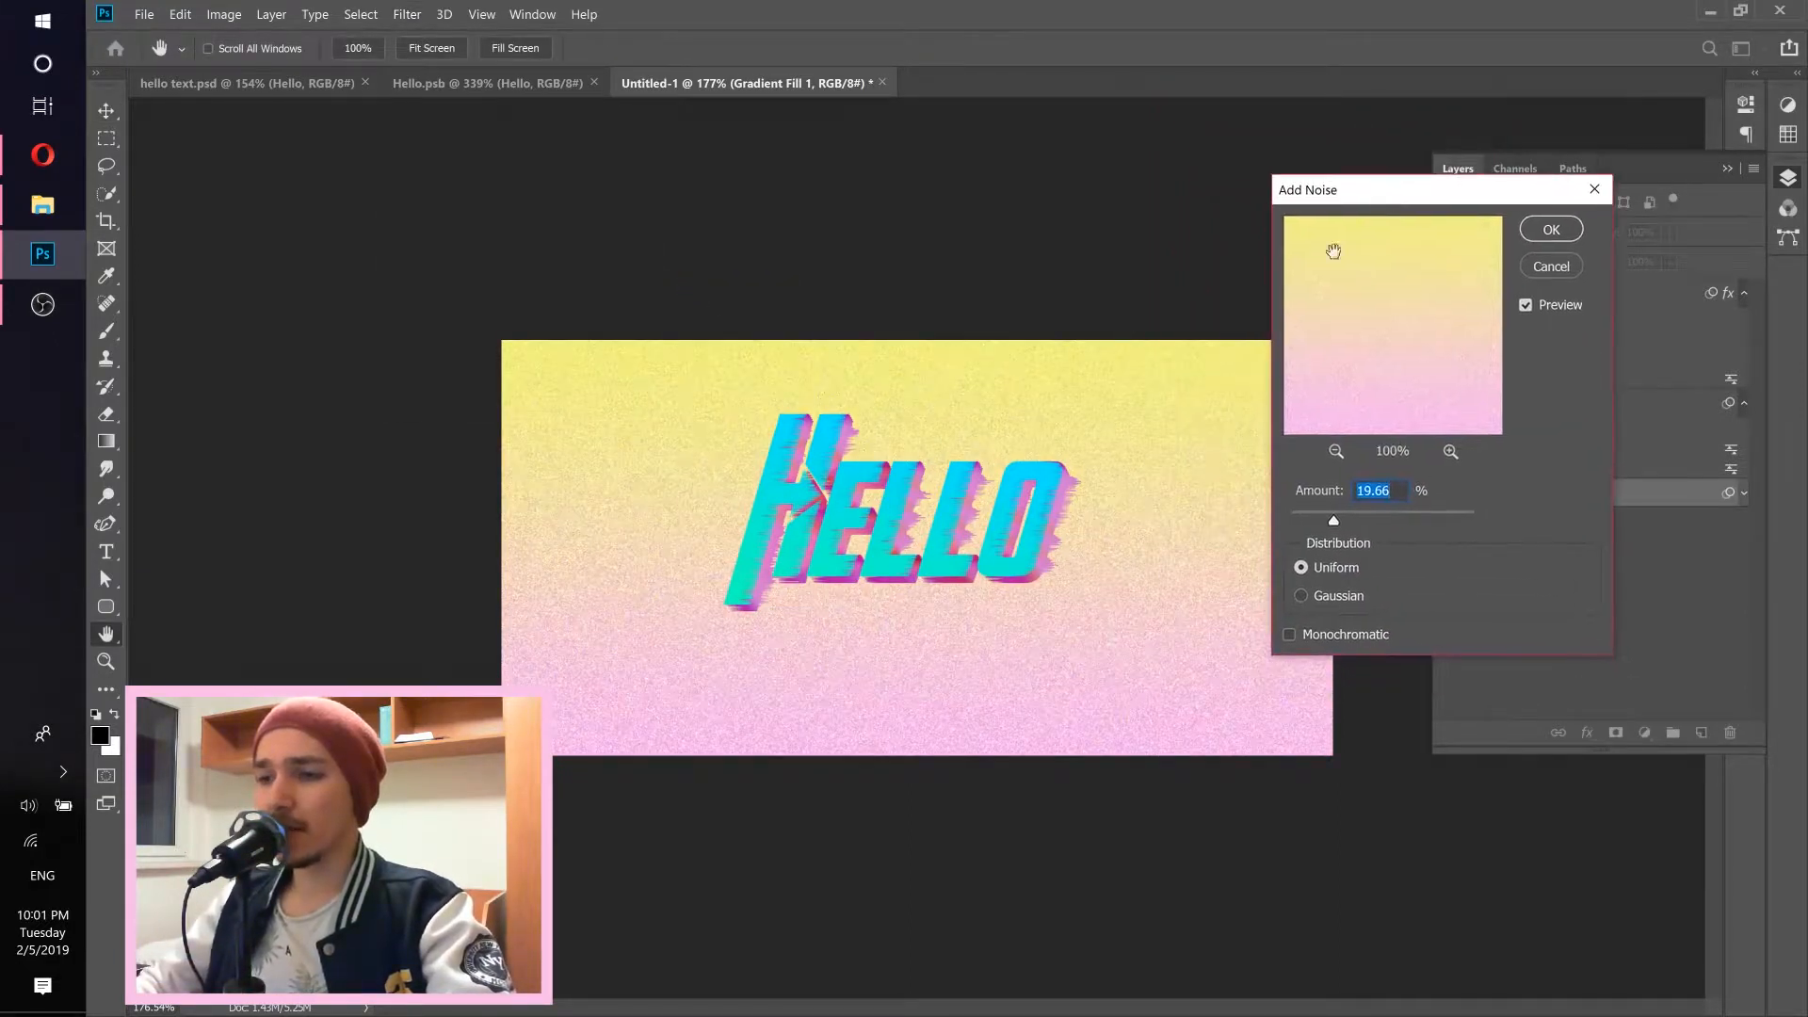
{"action": "left_click", "coordinate": [1405, 516]}
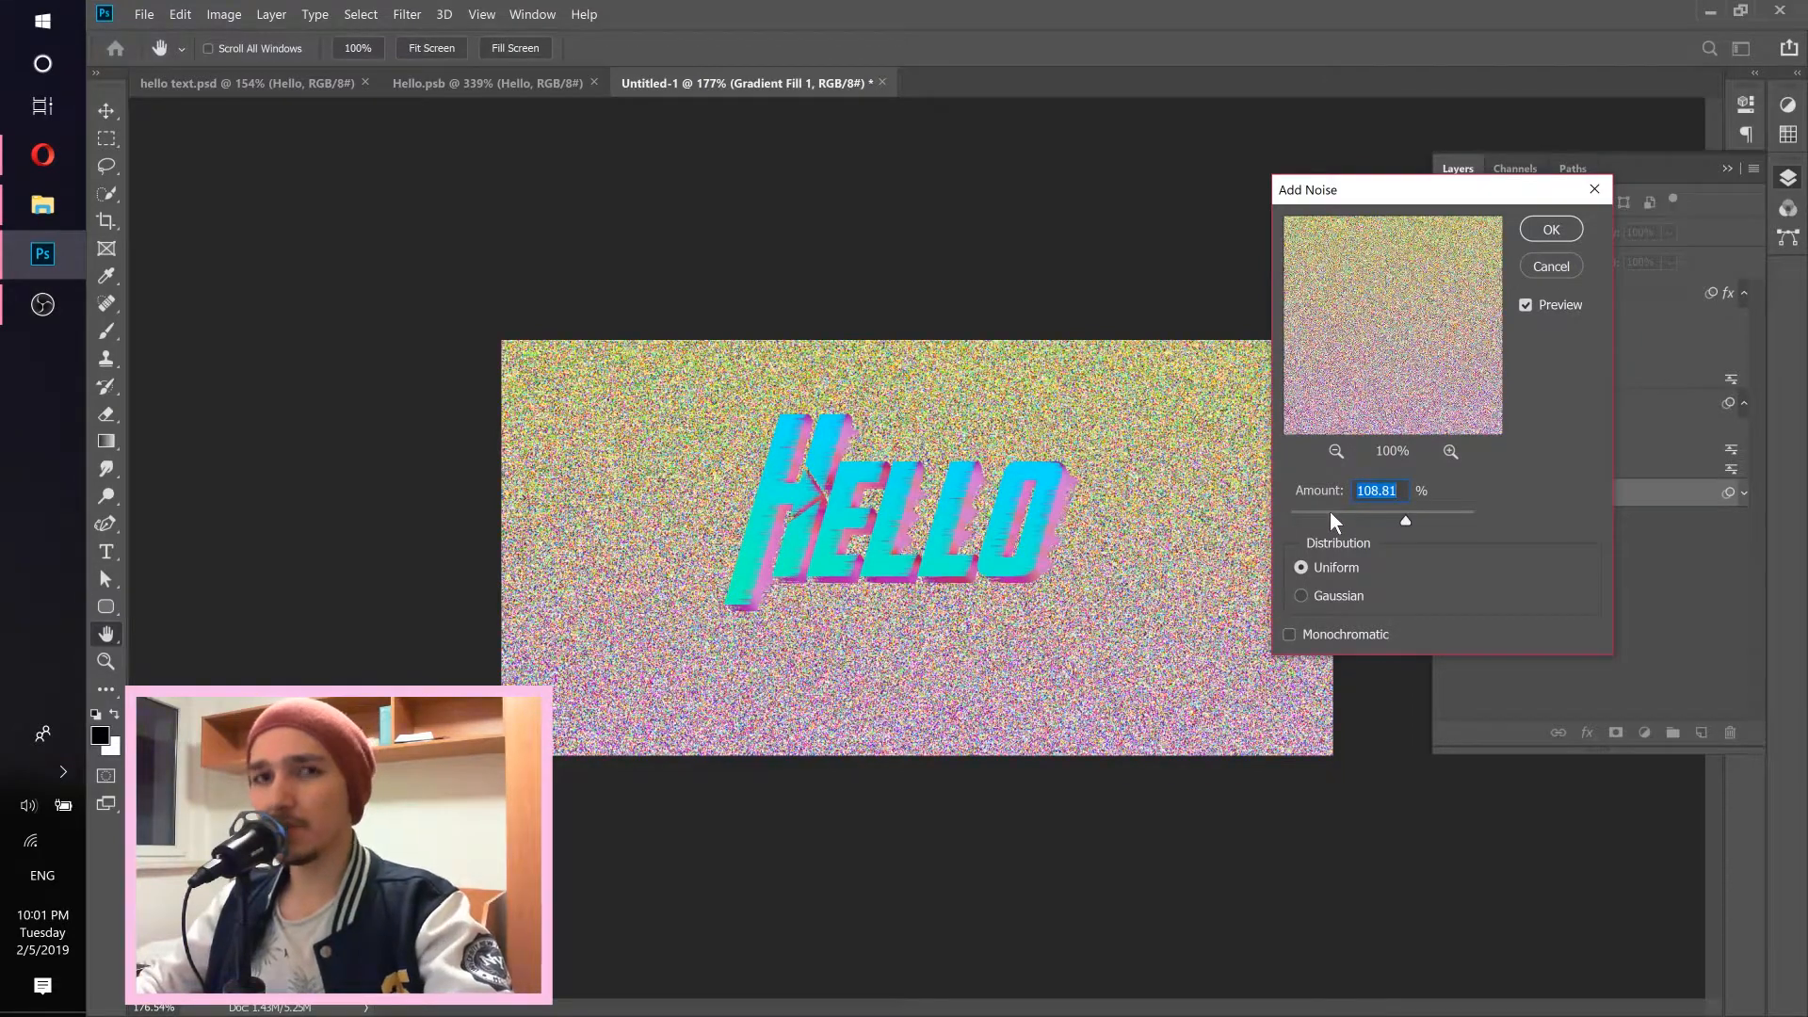
{"action": "left_click", "coordinate": [1331, 514]}
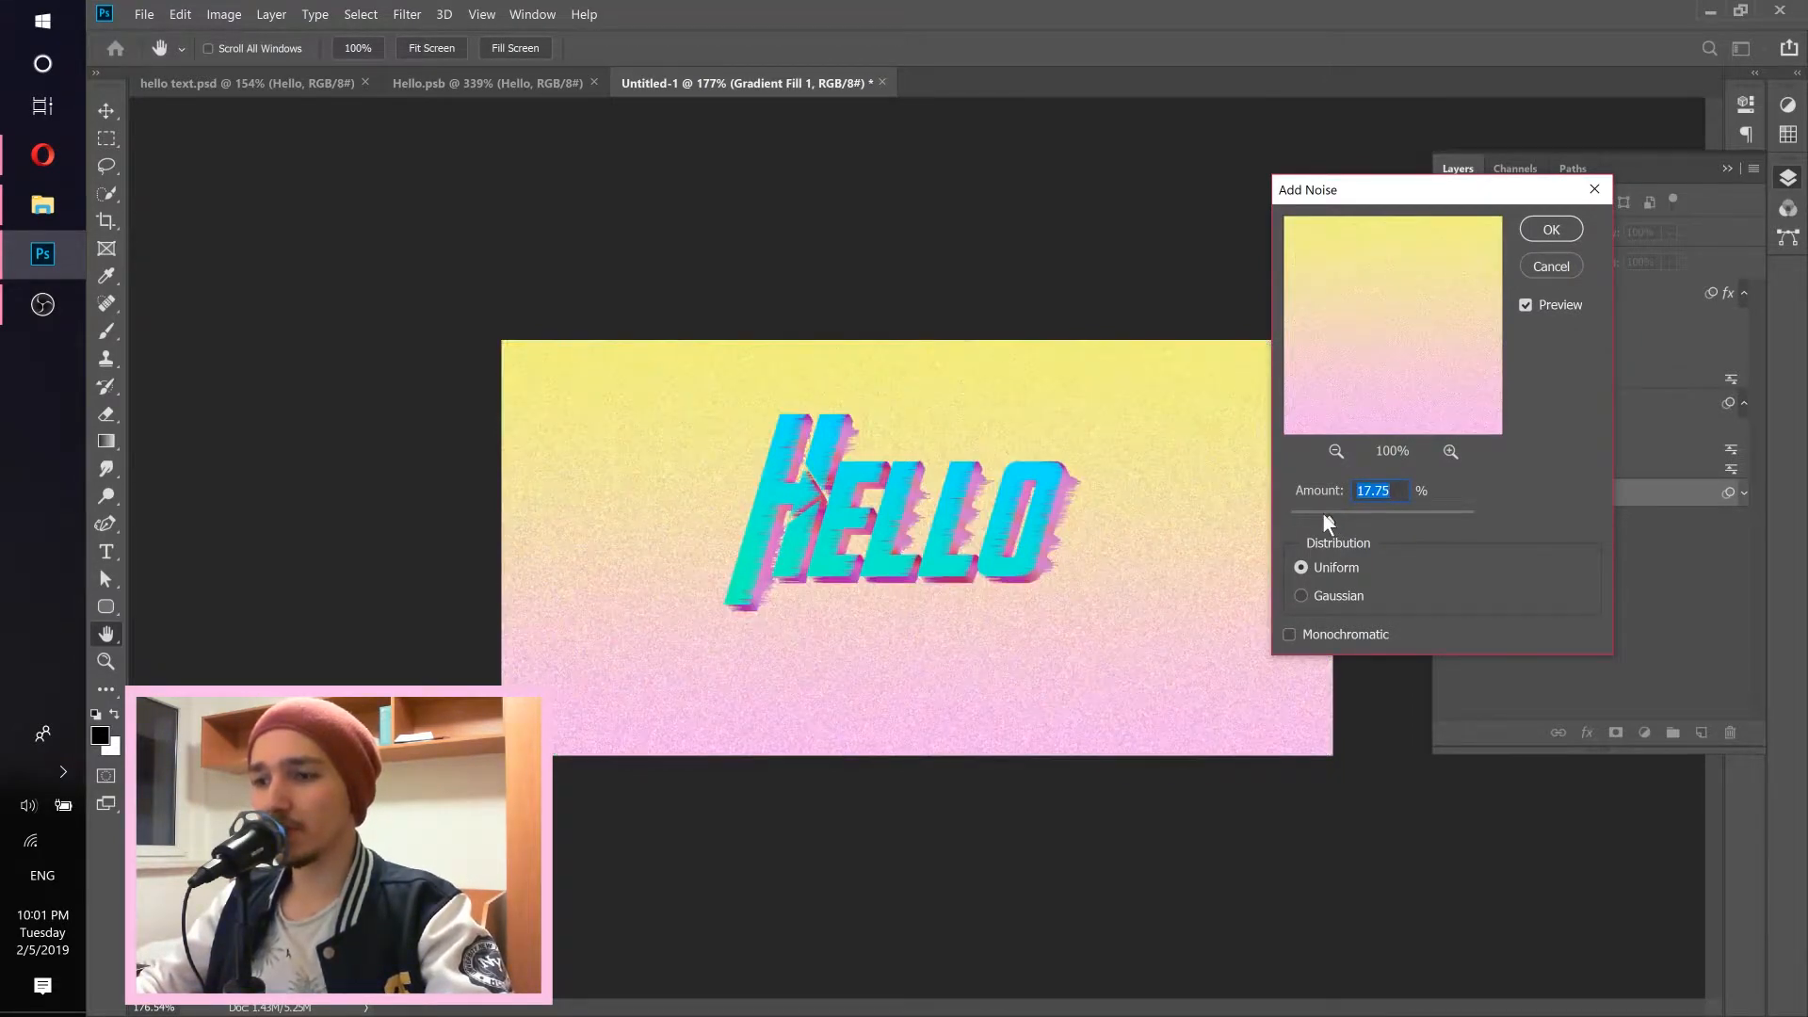
{"action": "type", "text": "1"}
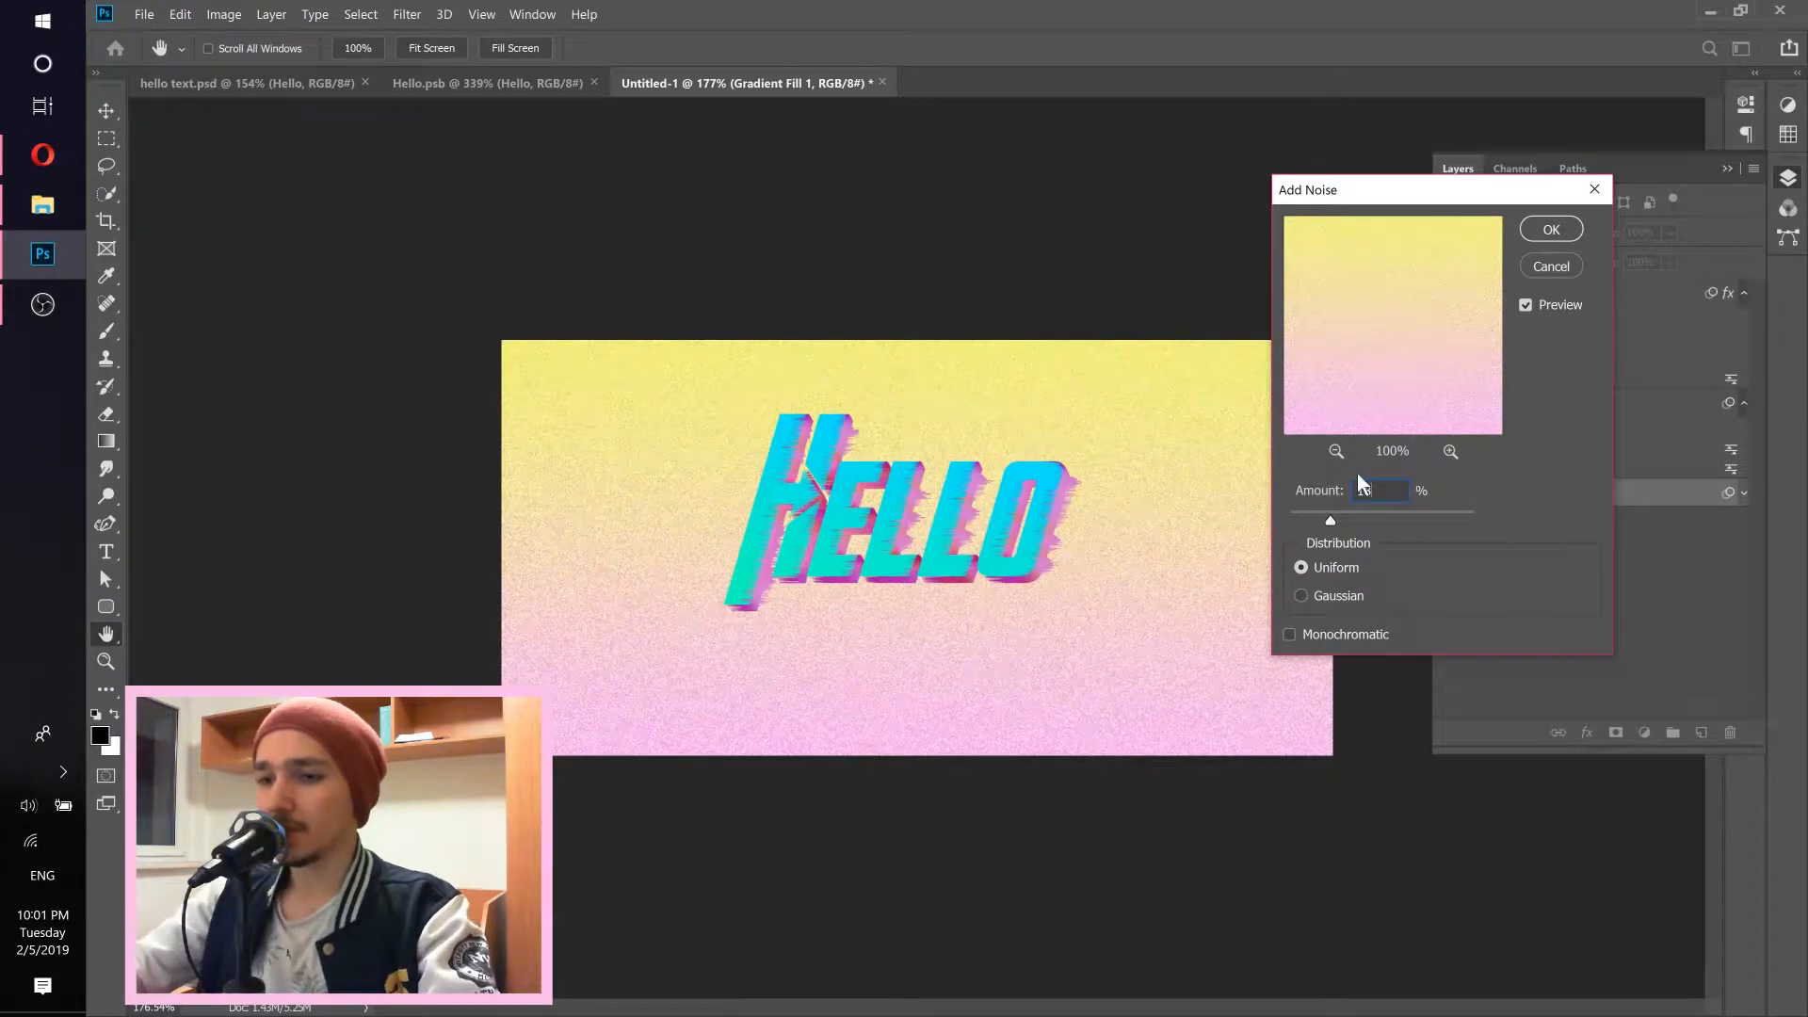
{"action": "type", "text": "8"}
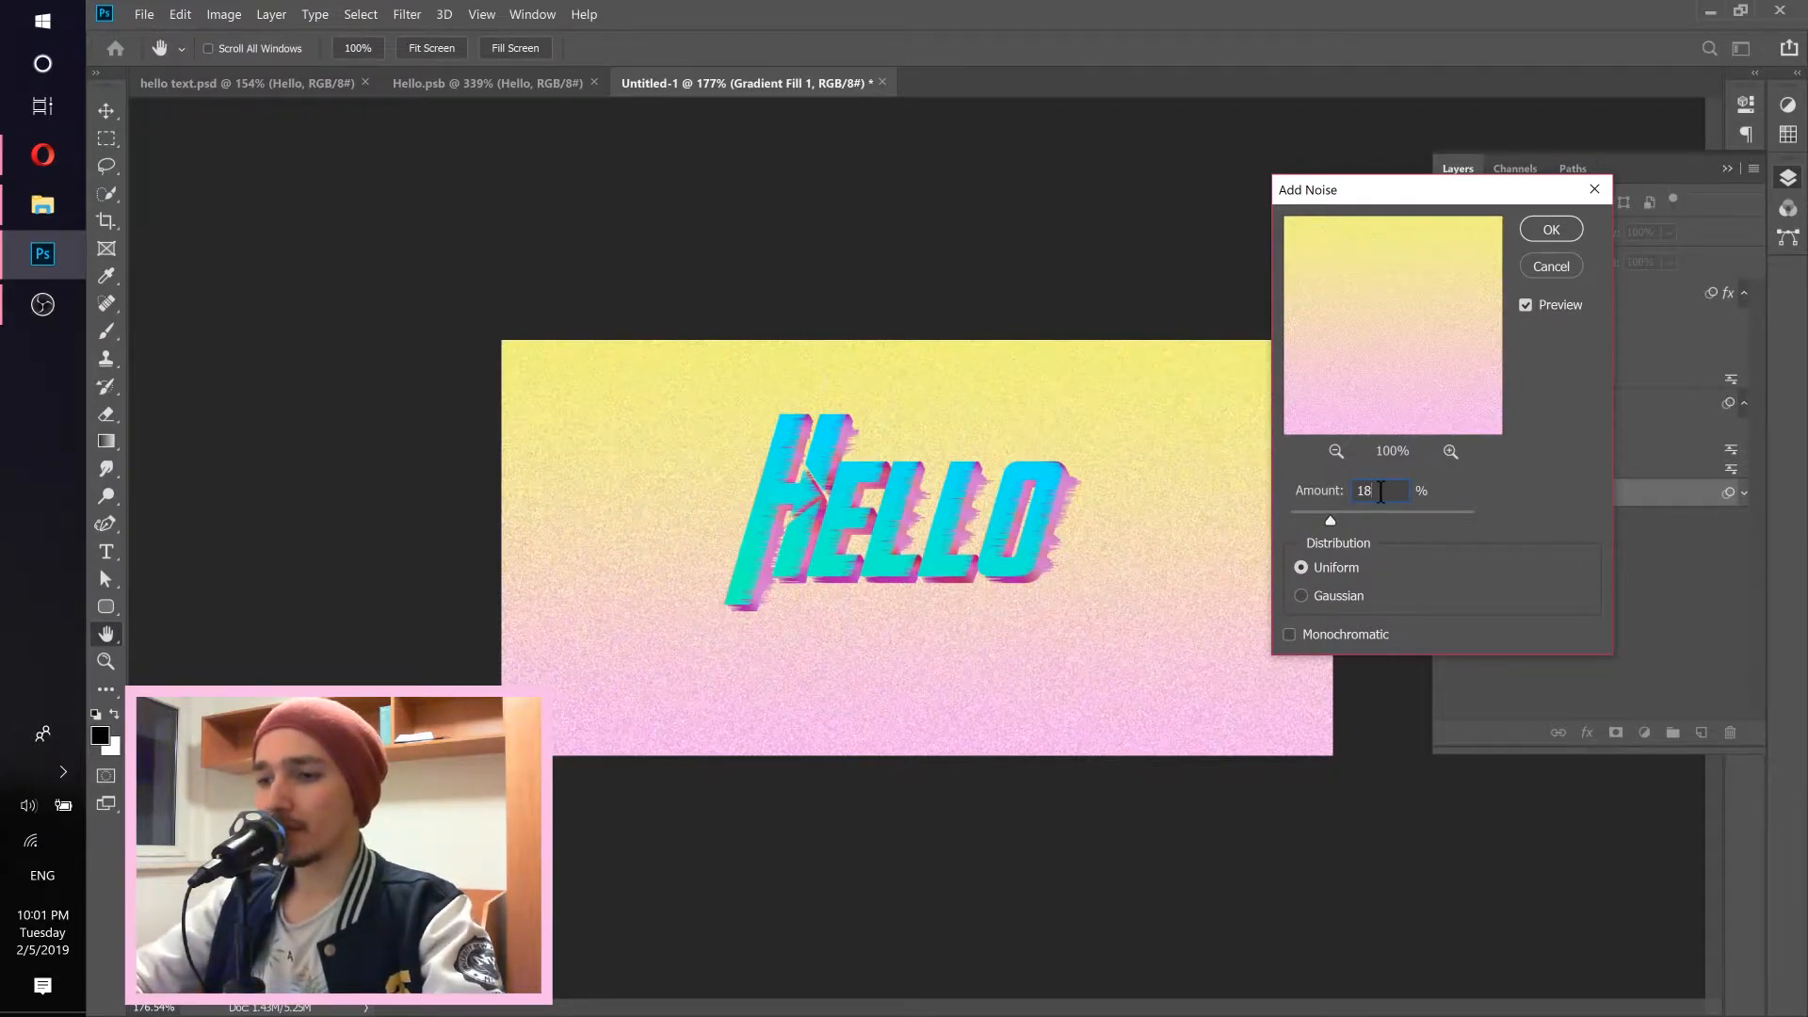
{"action": "left_click_drag", "start_coordinate": [1381, 490], "coordinate": [1291, 477]}
{"action": "type", "text": "20"}
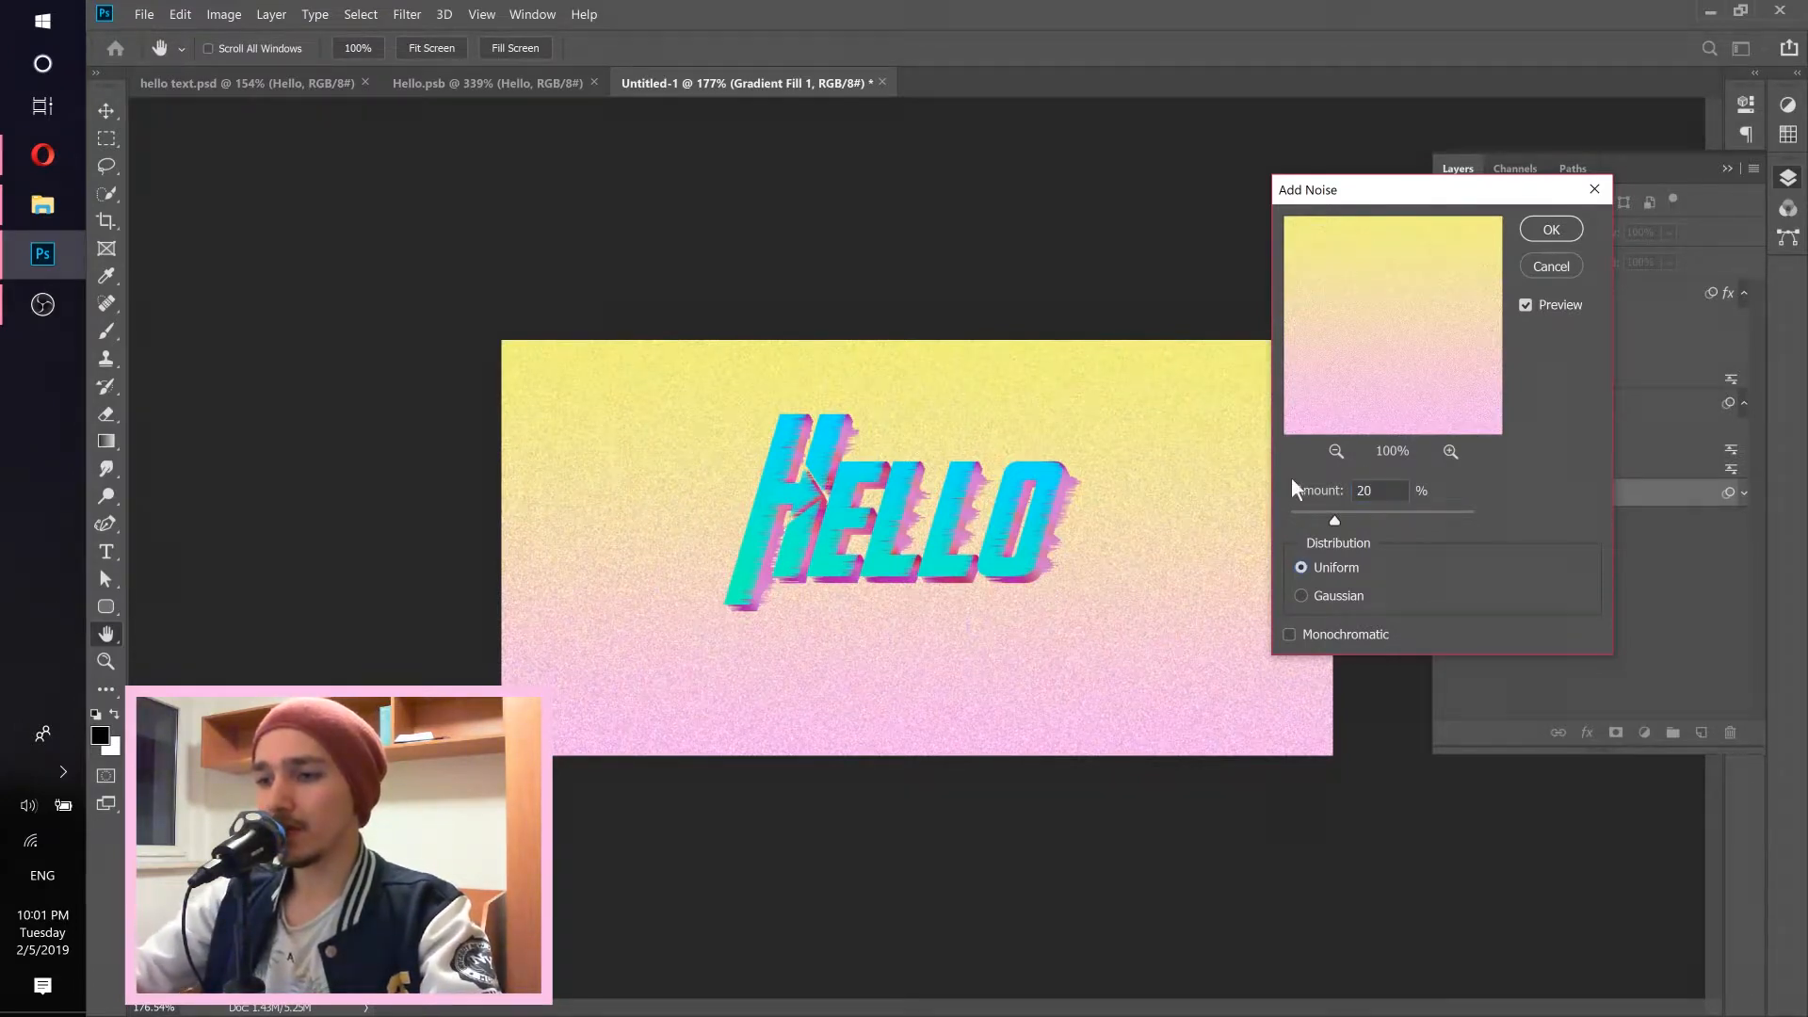
{"action": "key", "text": "Return"}
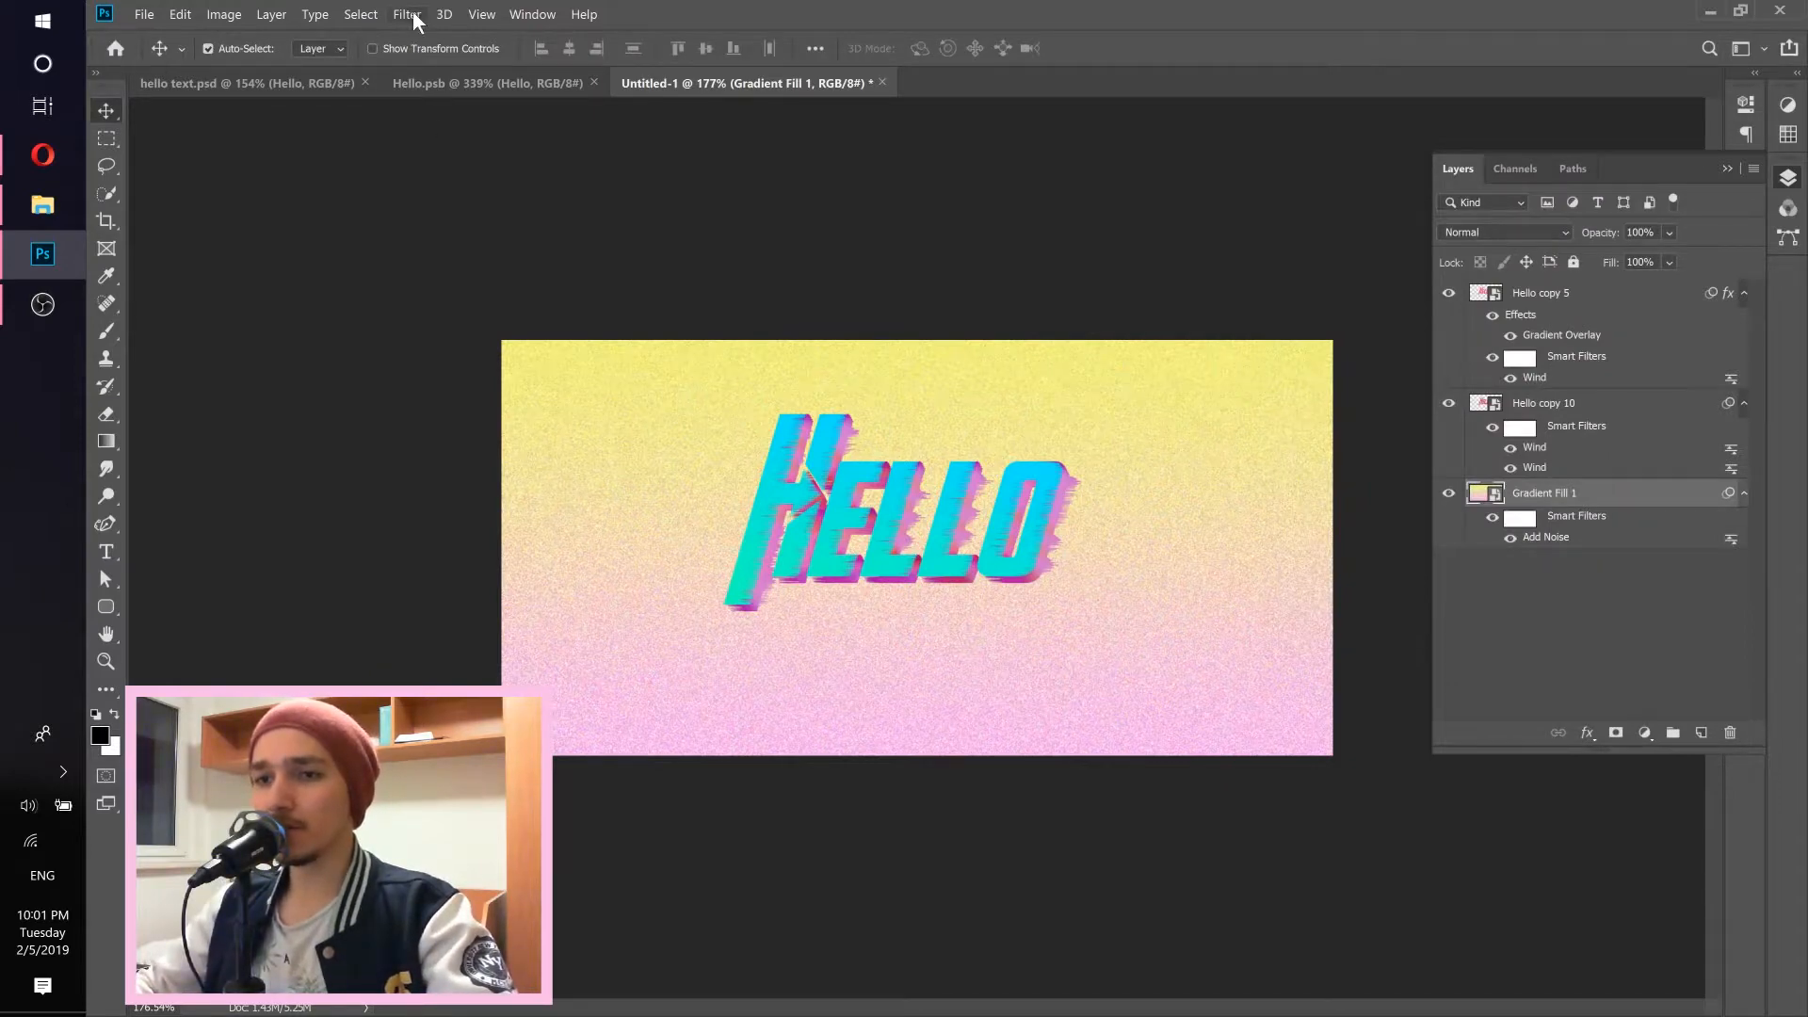
Apply the Wind filter to the Gradient Fill 1 background with the Blast method and the From the Right direction.
{"action": "left_click", "coordinate": [412, 17]}
{"action": "mouse_move", "coordinate": [599, 369]}
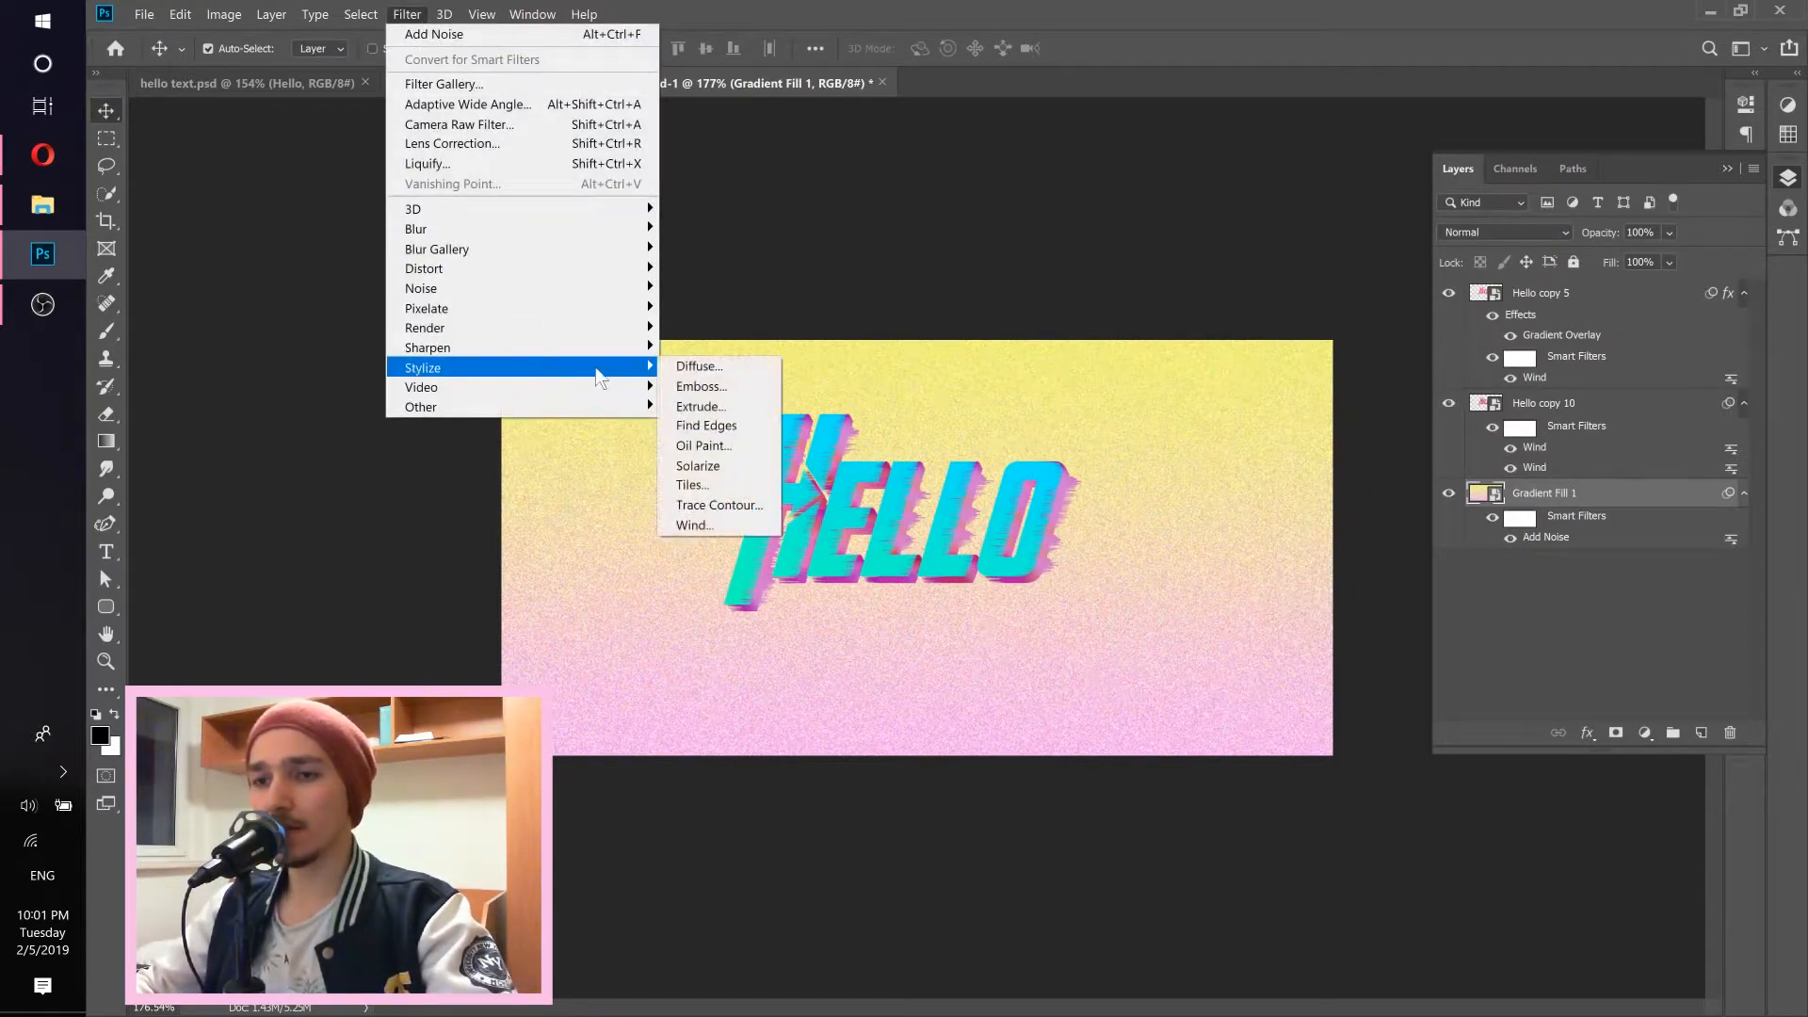
{"action": "left_click", "coordinate": [708, 528]}
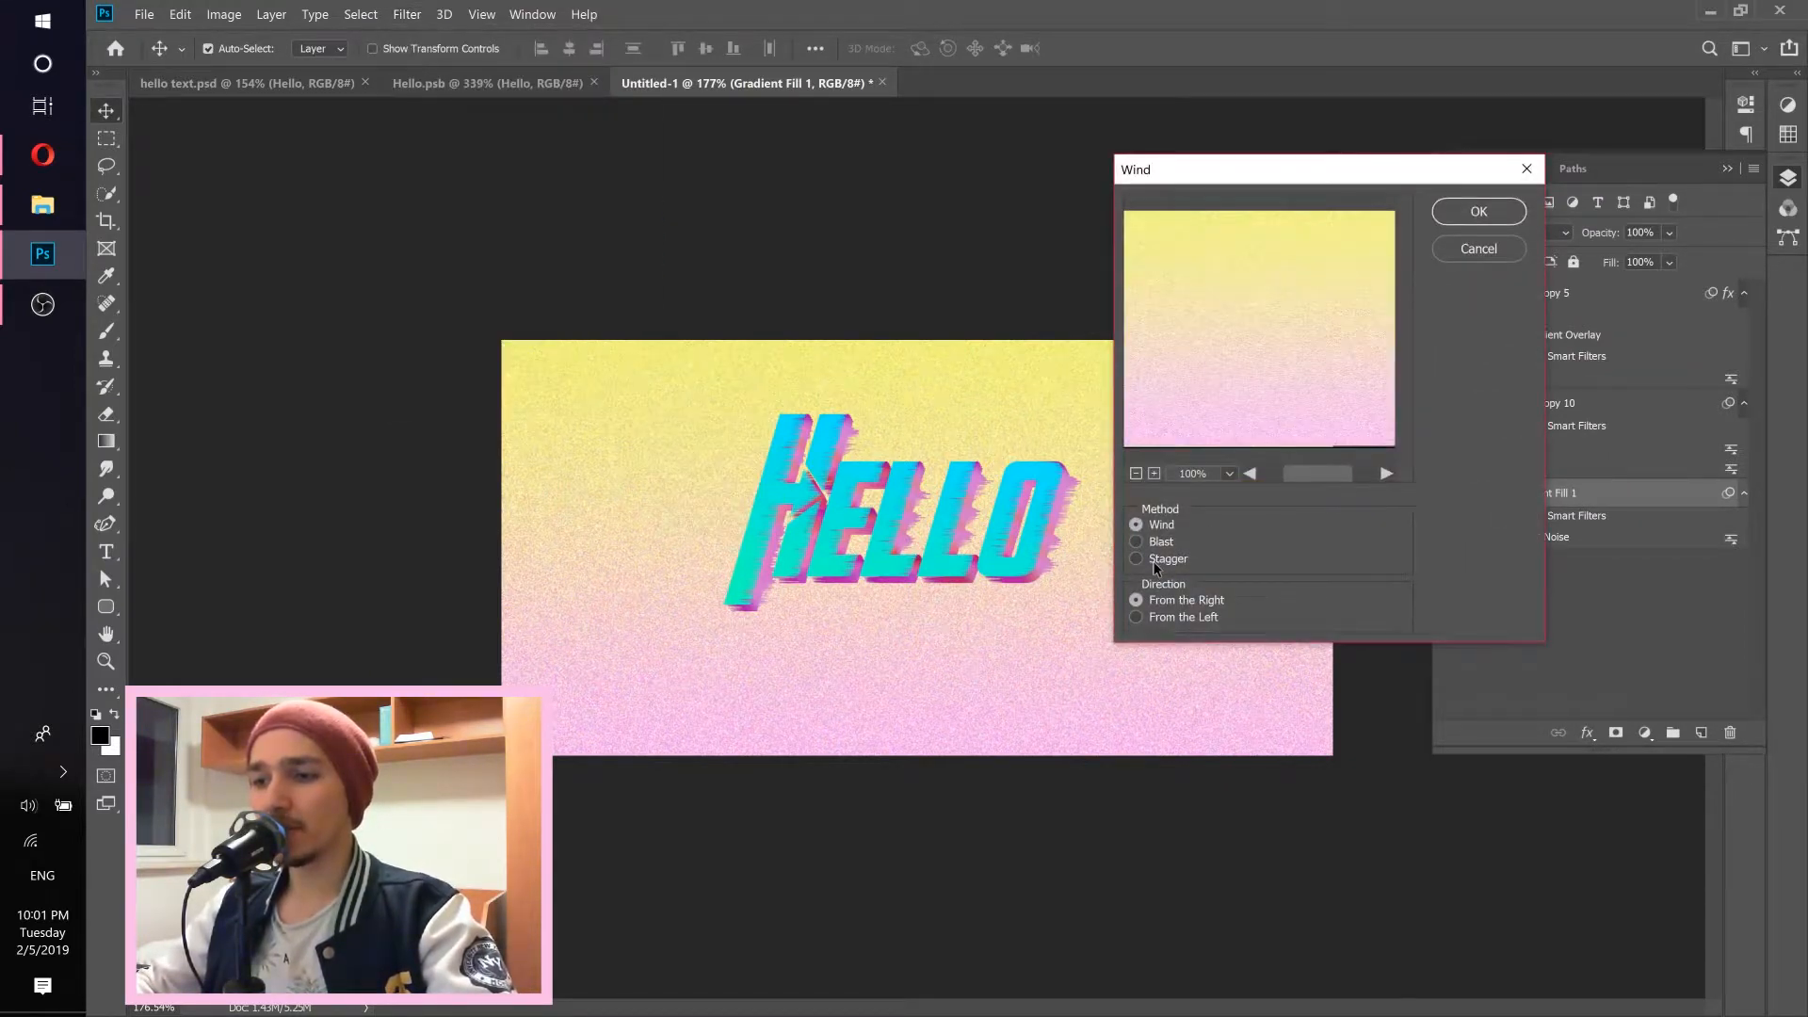
{"action": "left_click", "coordinate": [1156, 563]}
{"action": "left_click", "coordinate": [1156, 527]}
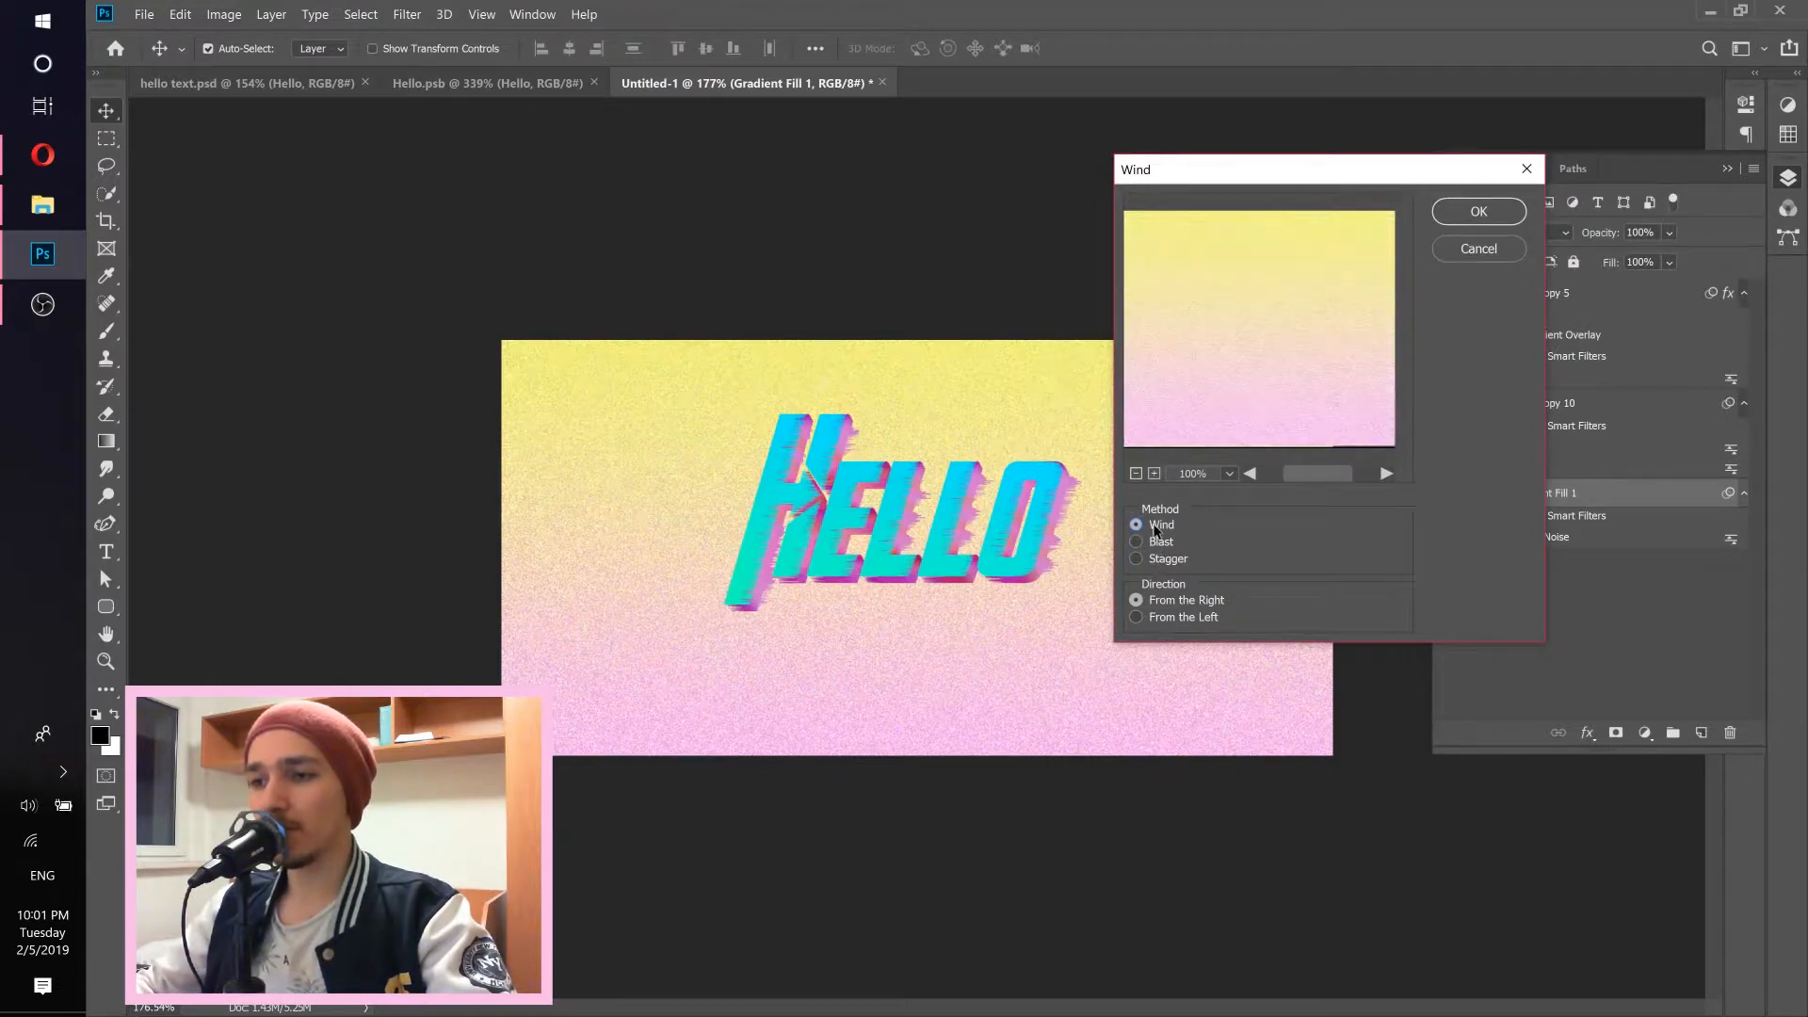
{"action": "left_click", "coordinate": [1165, 549]}
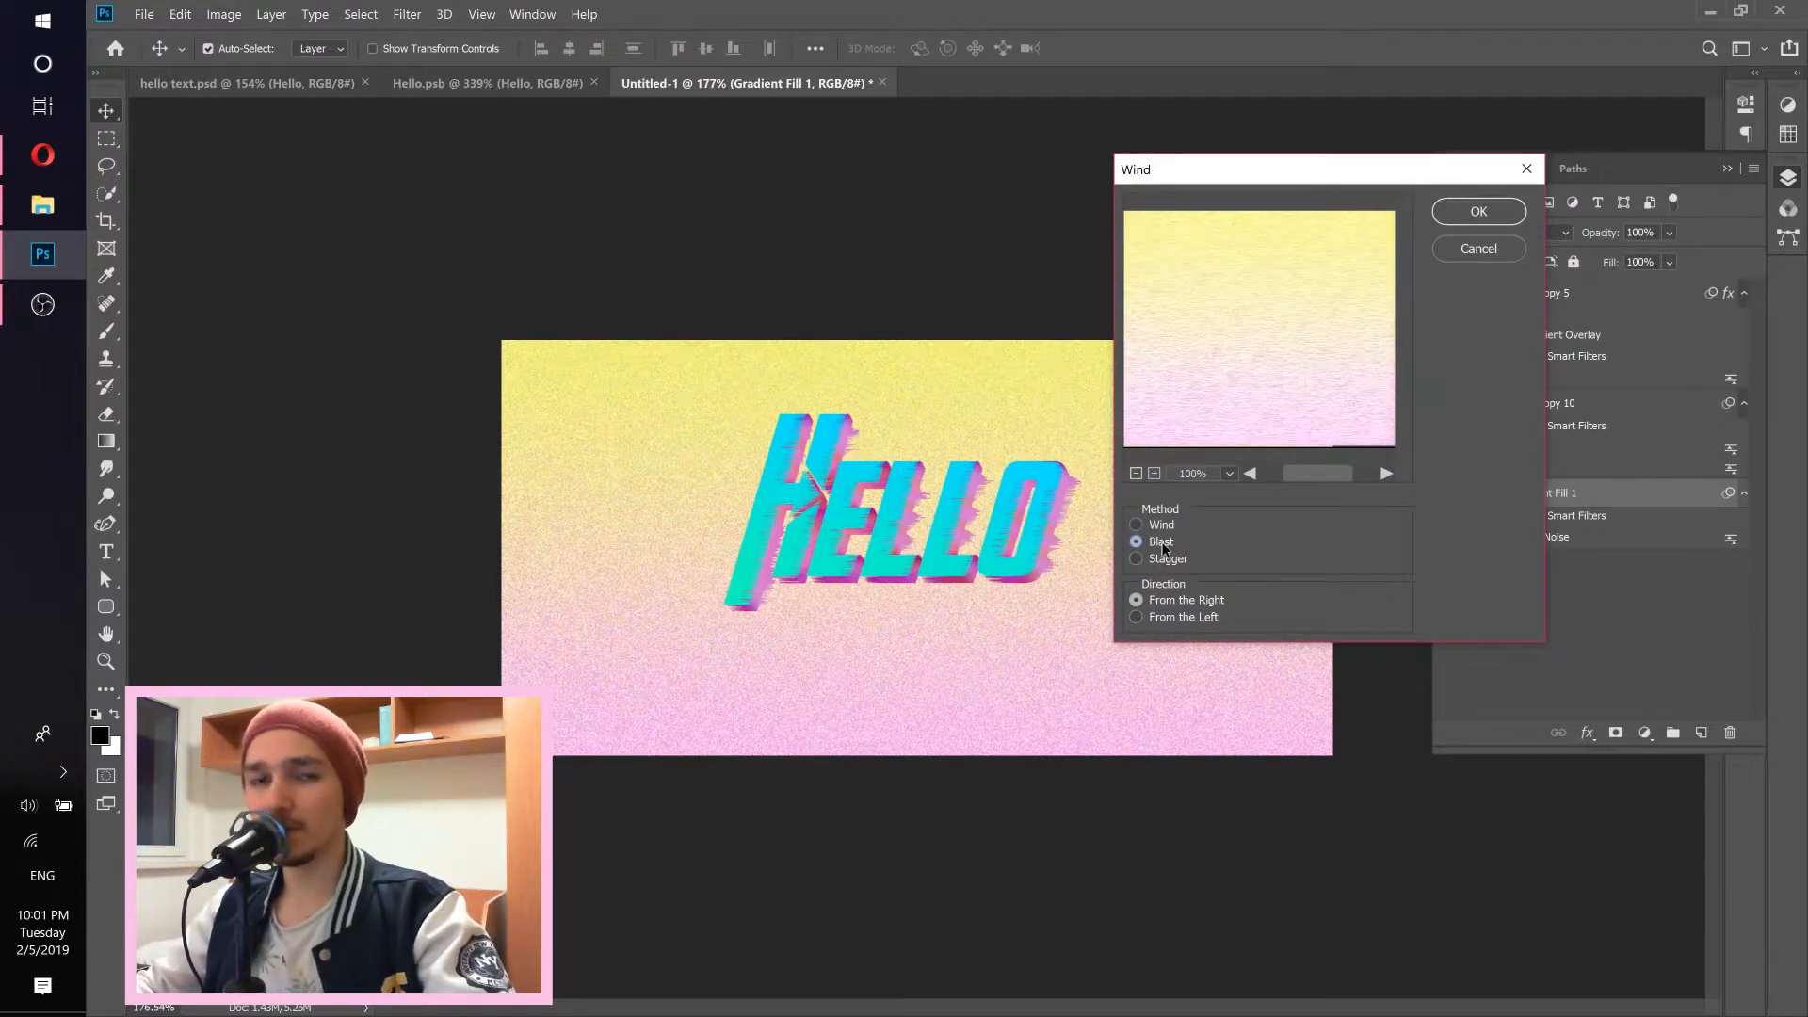
{"action": "left_click", "coordinate": [1465, 220]}
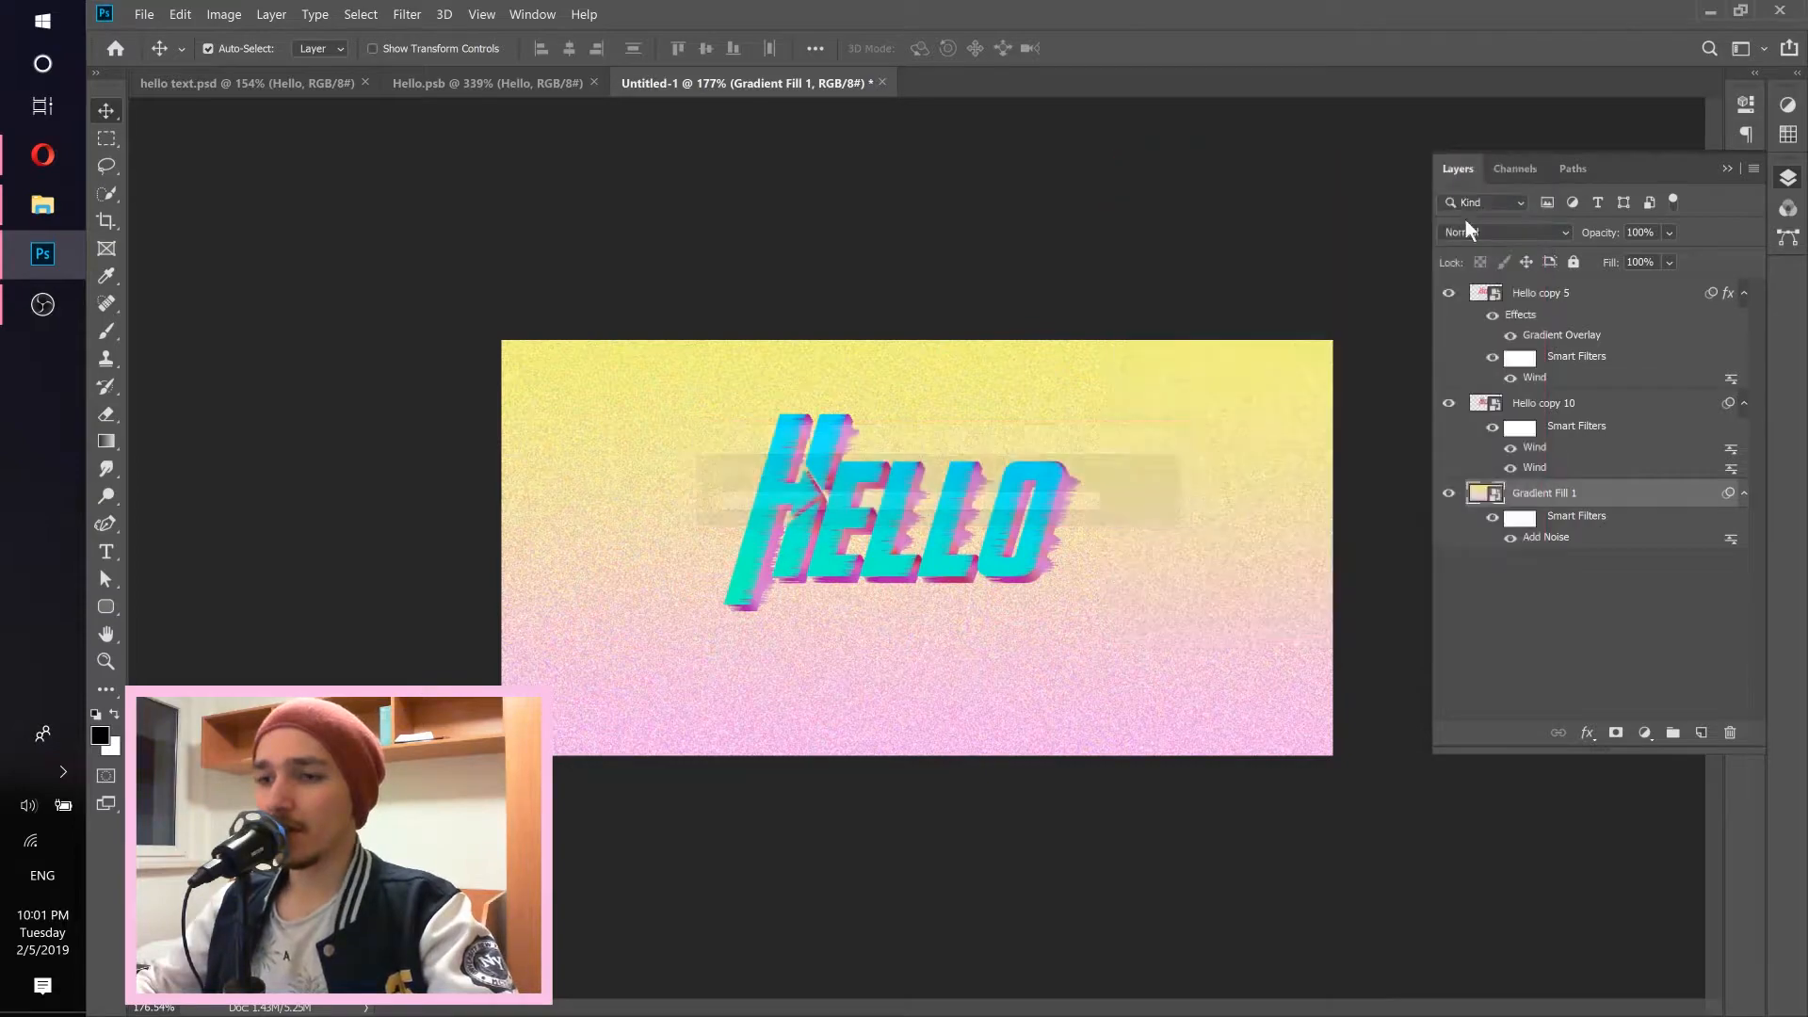
{"action": "left_click_drag", "start_coordinate": [767, 520], "coordinate": [664, 378]}
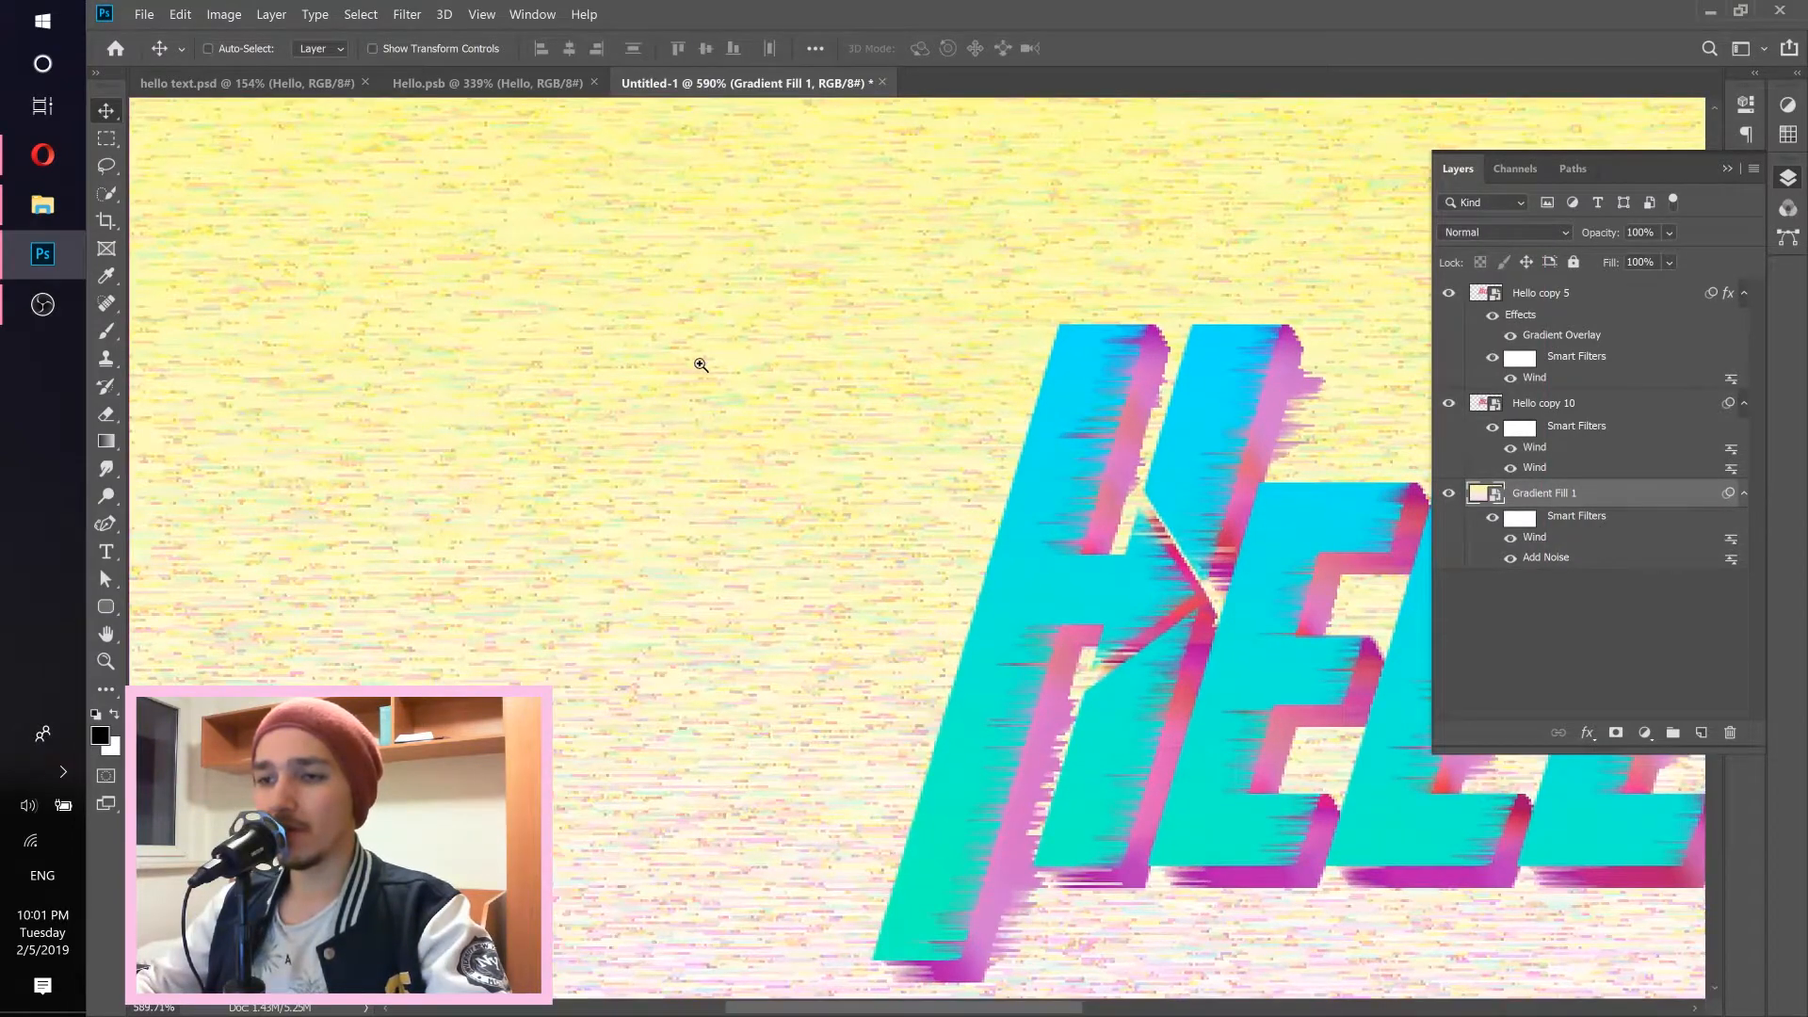
{"action": "key", "text": "ctrl+0"}
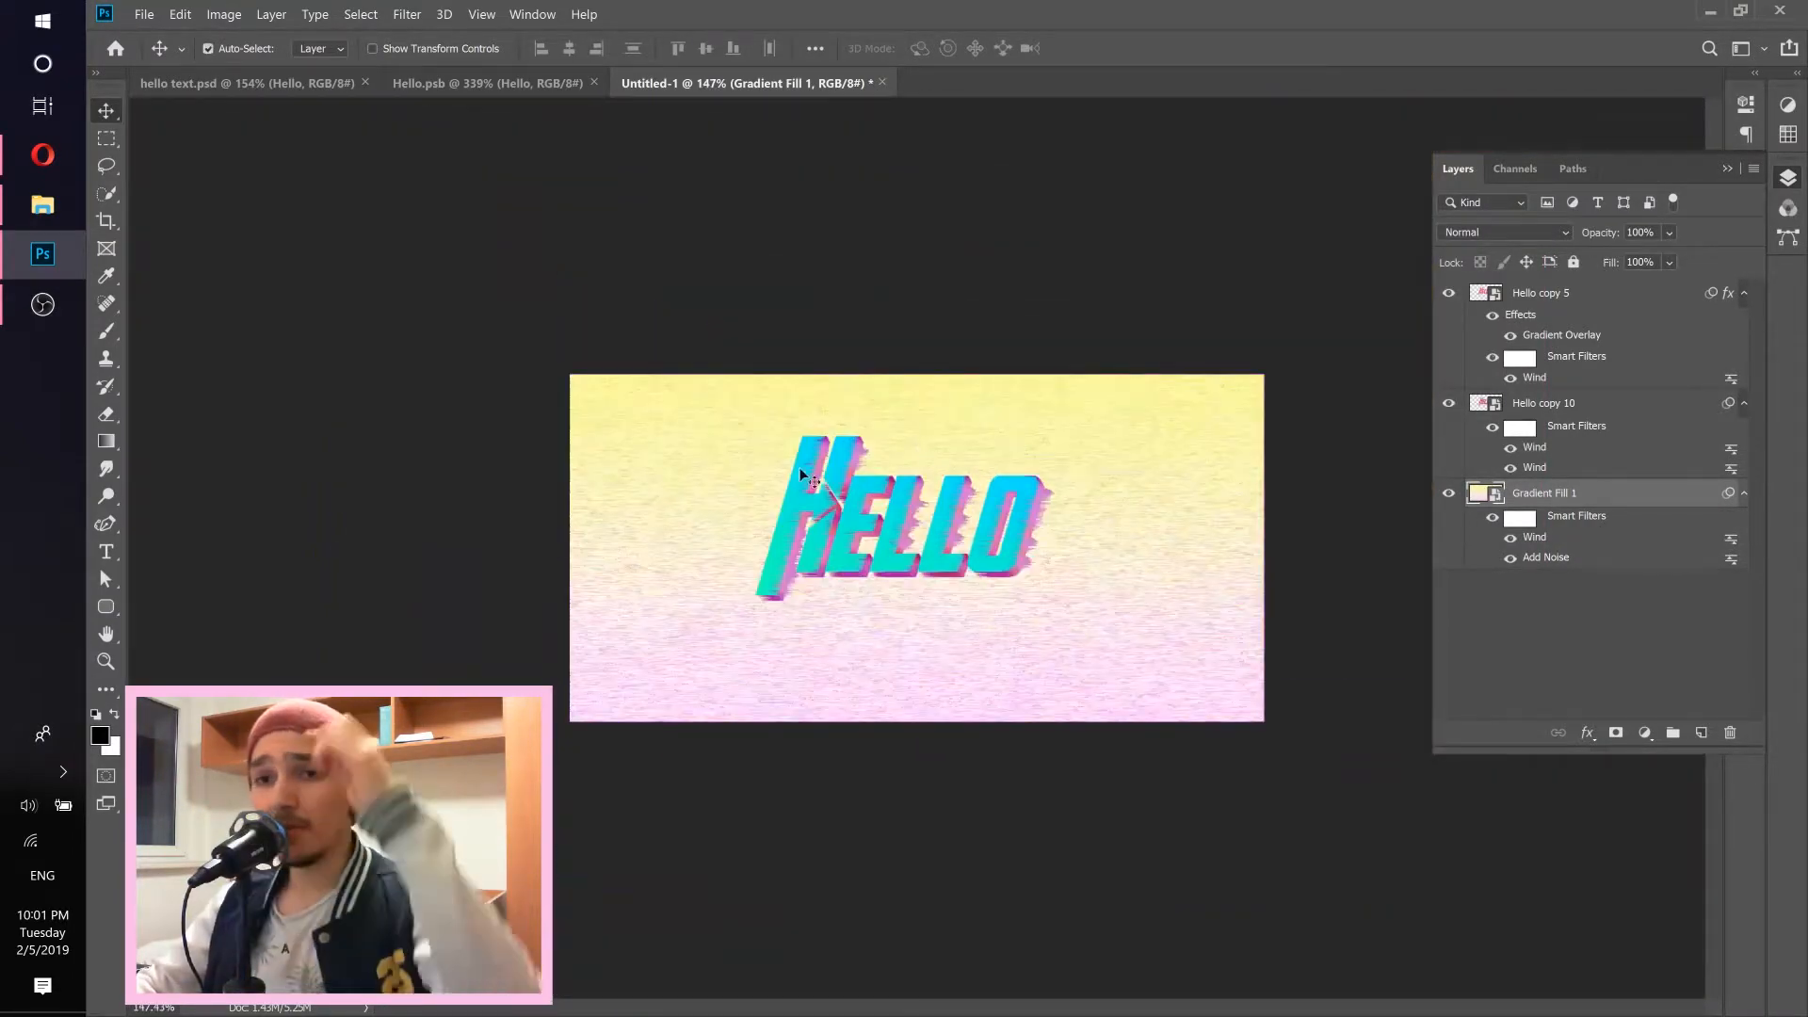
Switch to the Opera browser and search the web for Unsplash together with the portrait photographer's name taken from the downloaded file.
{"action": "left_click", "coordinate": [43, 205]}
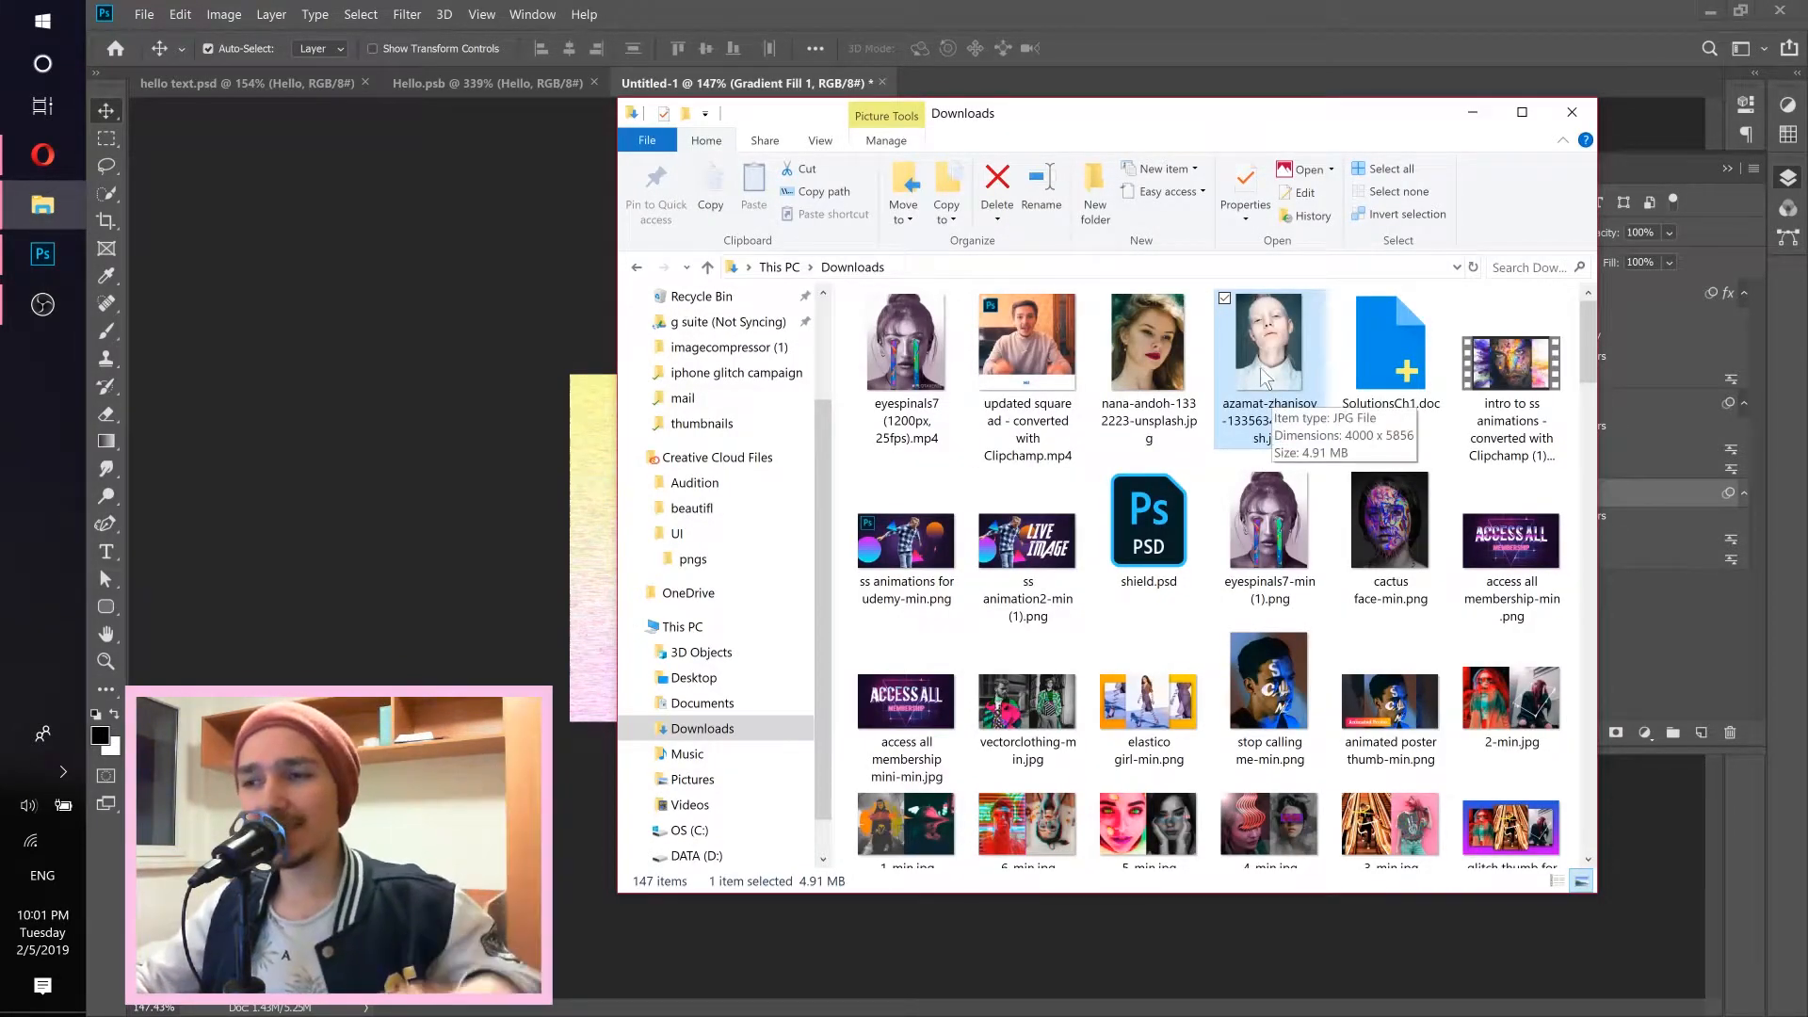
{"action": "left_click", "coordinate": [26, 154]}
{"action": "left_click", "coordinate": [1157, 53]}
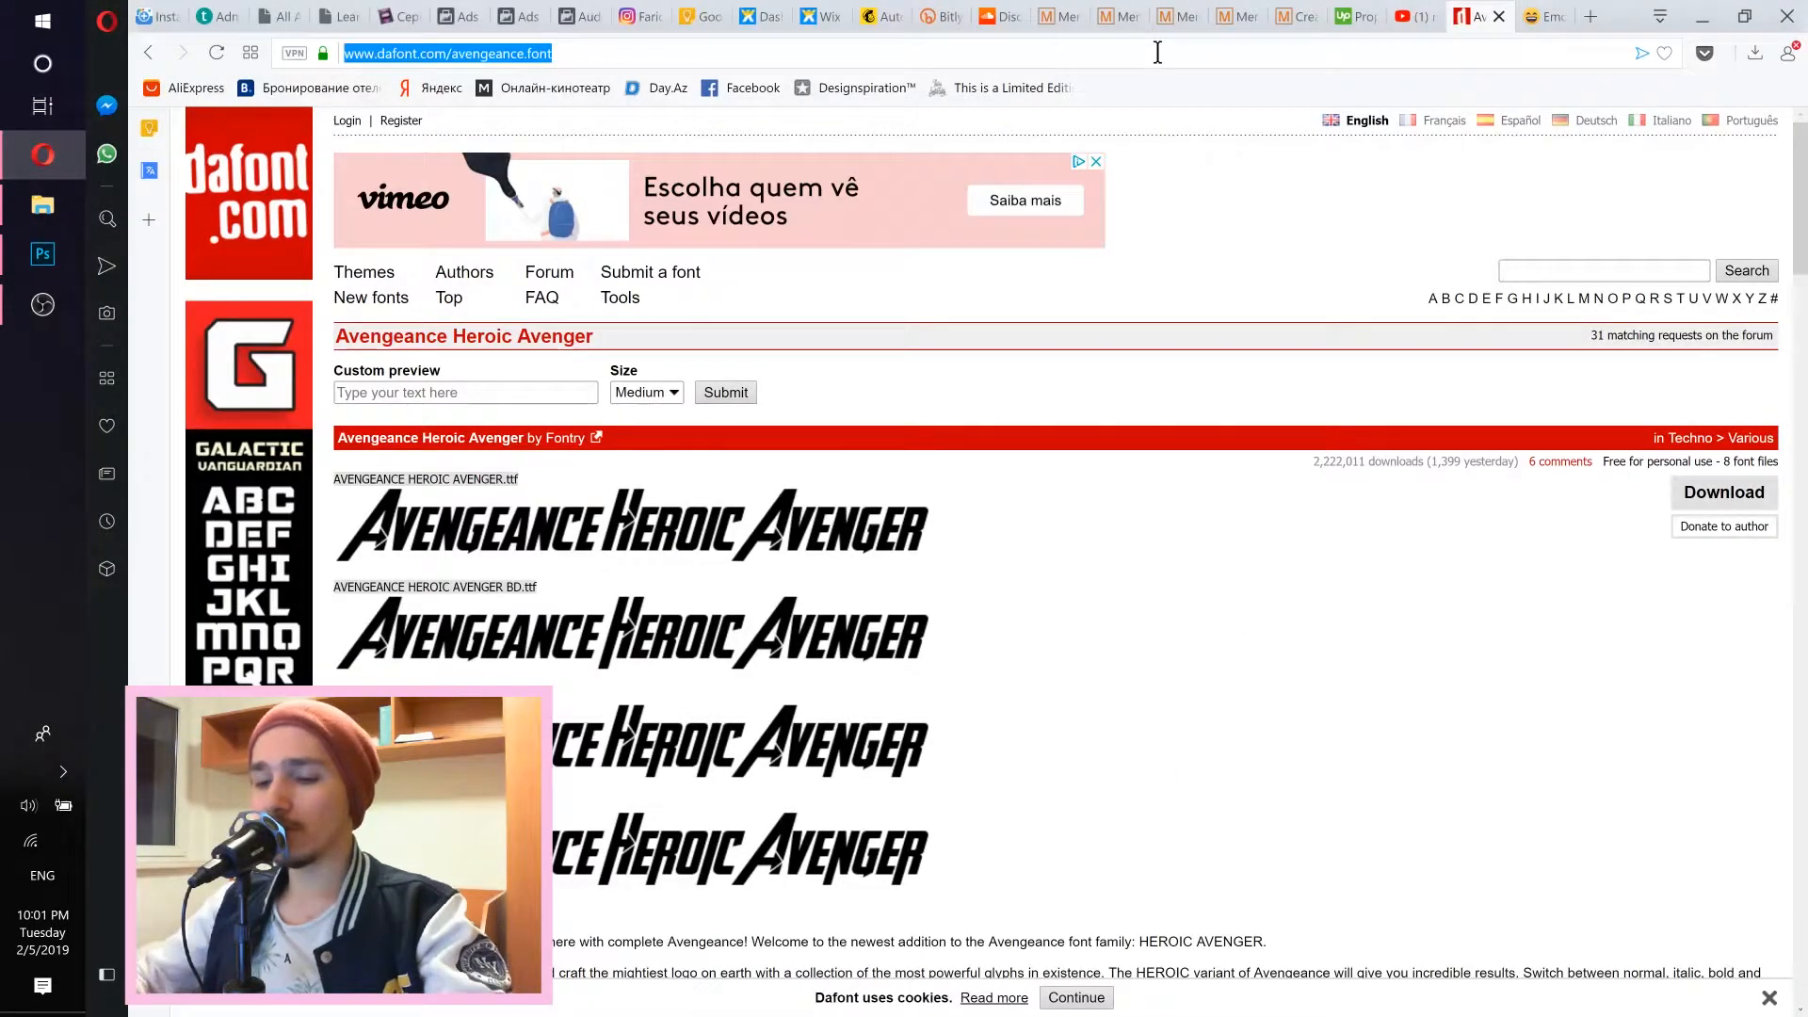
{"action": "type", "text": "unsplas"}
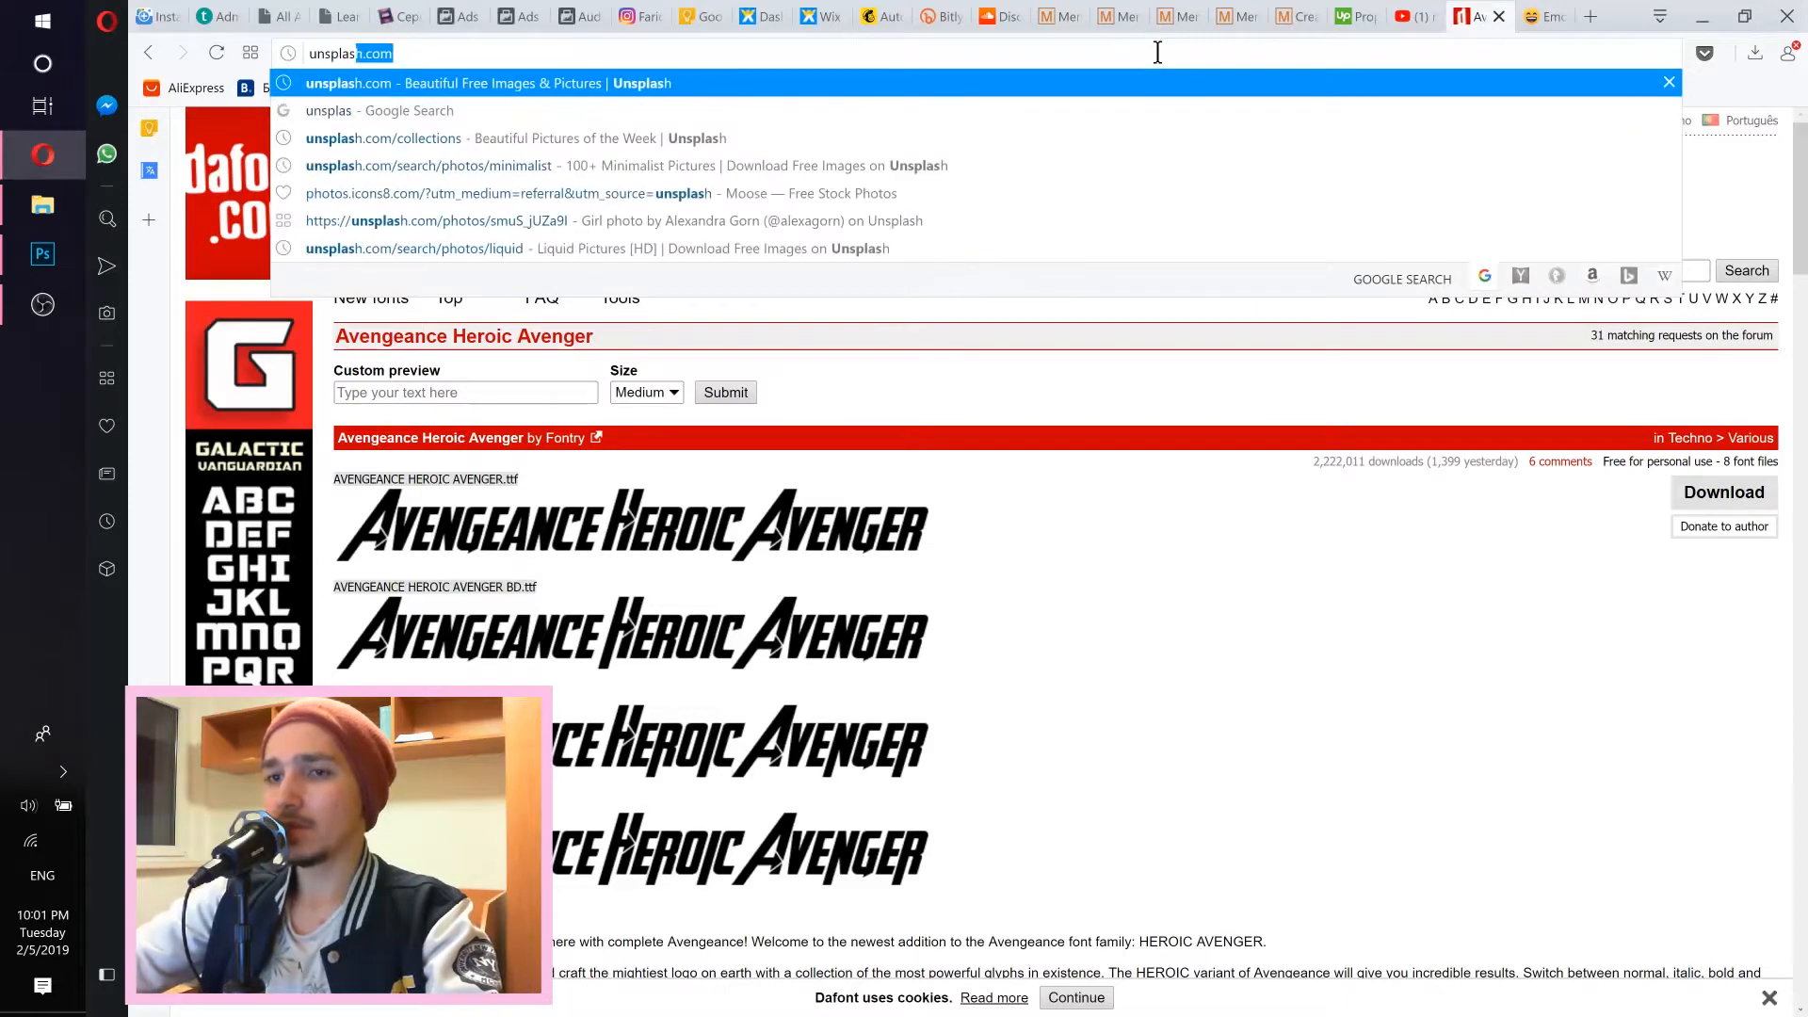
{"action": "type", "text": "h"}
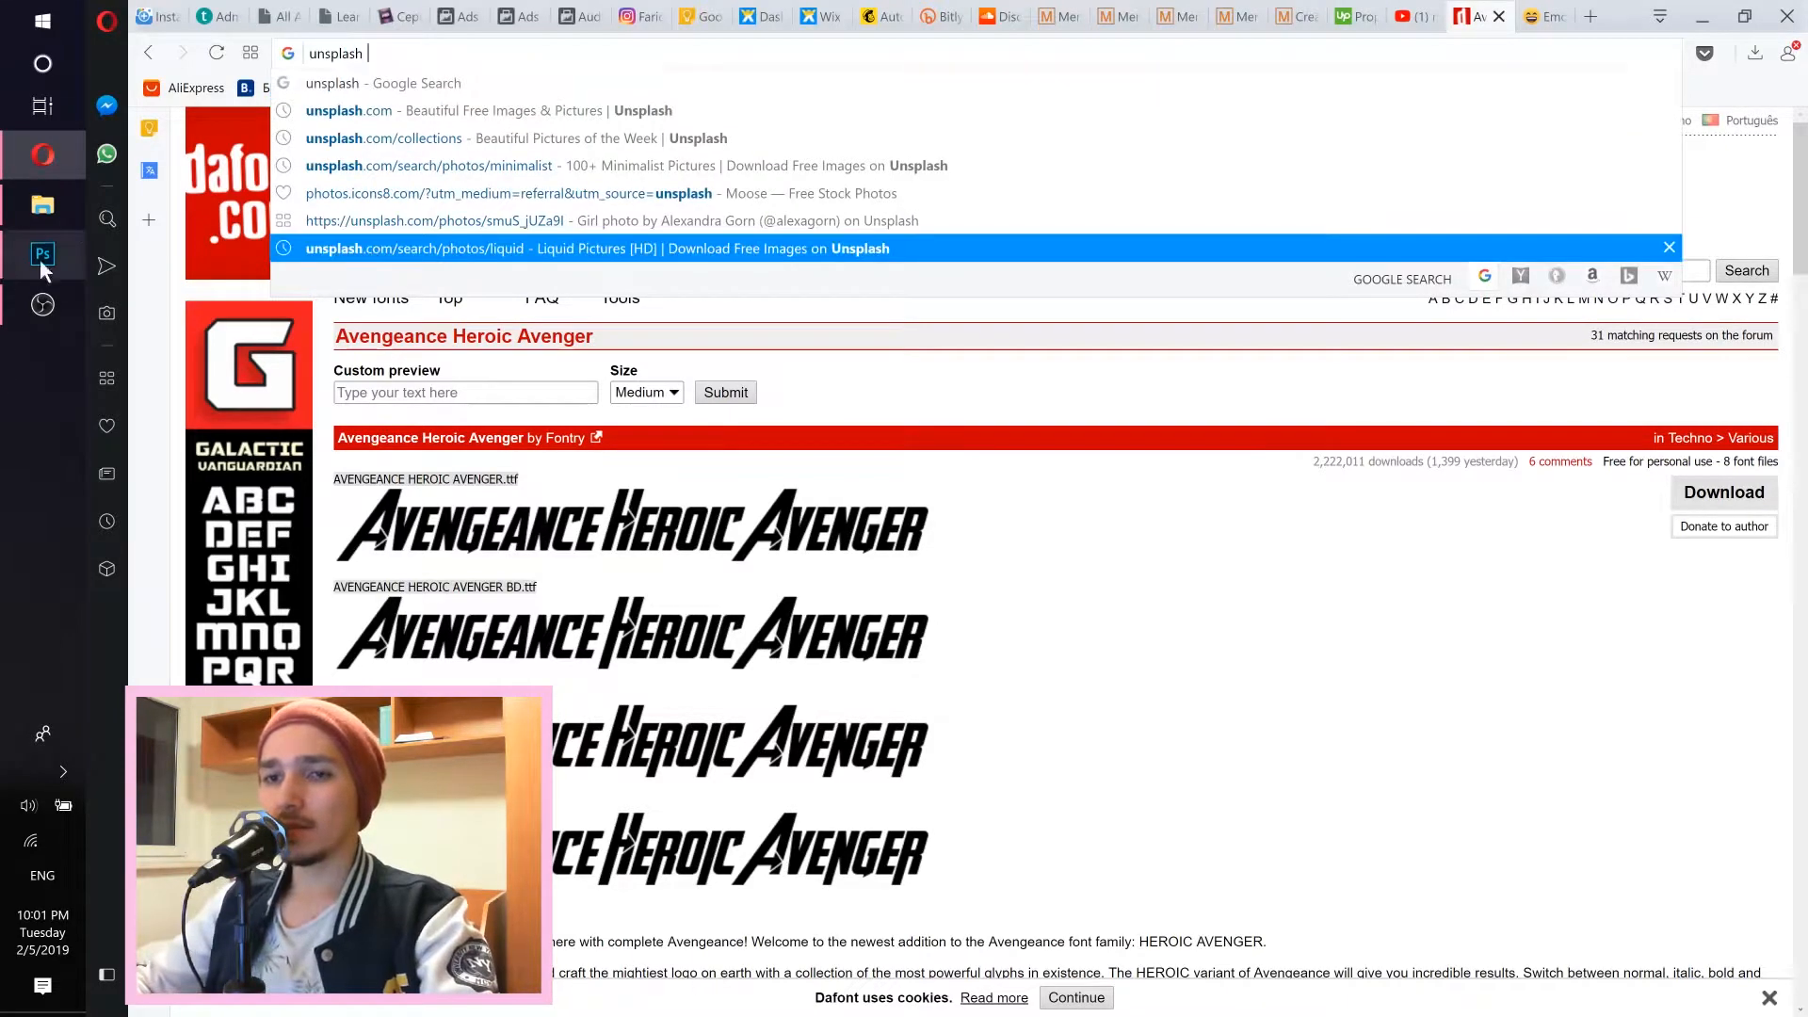
{"action": "left_click", "coordinate": [42, 205]}
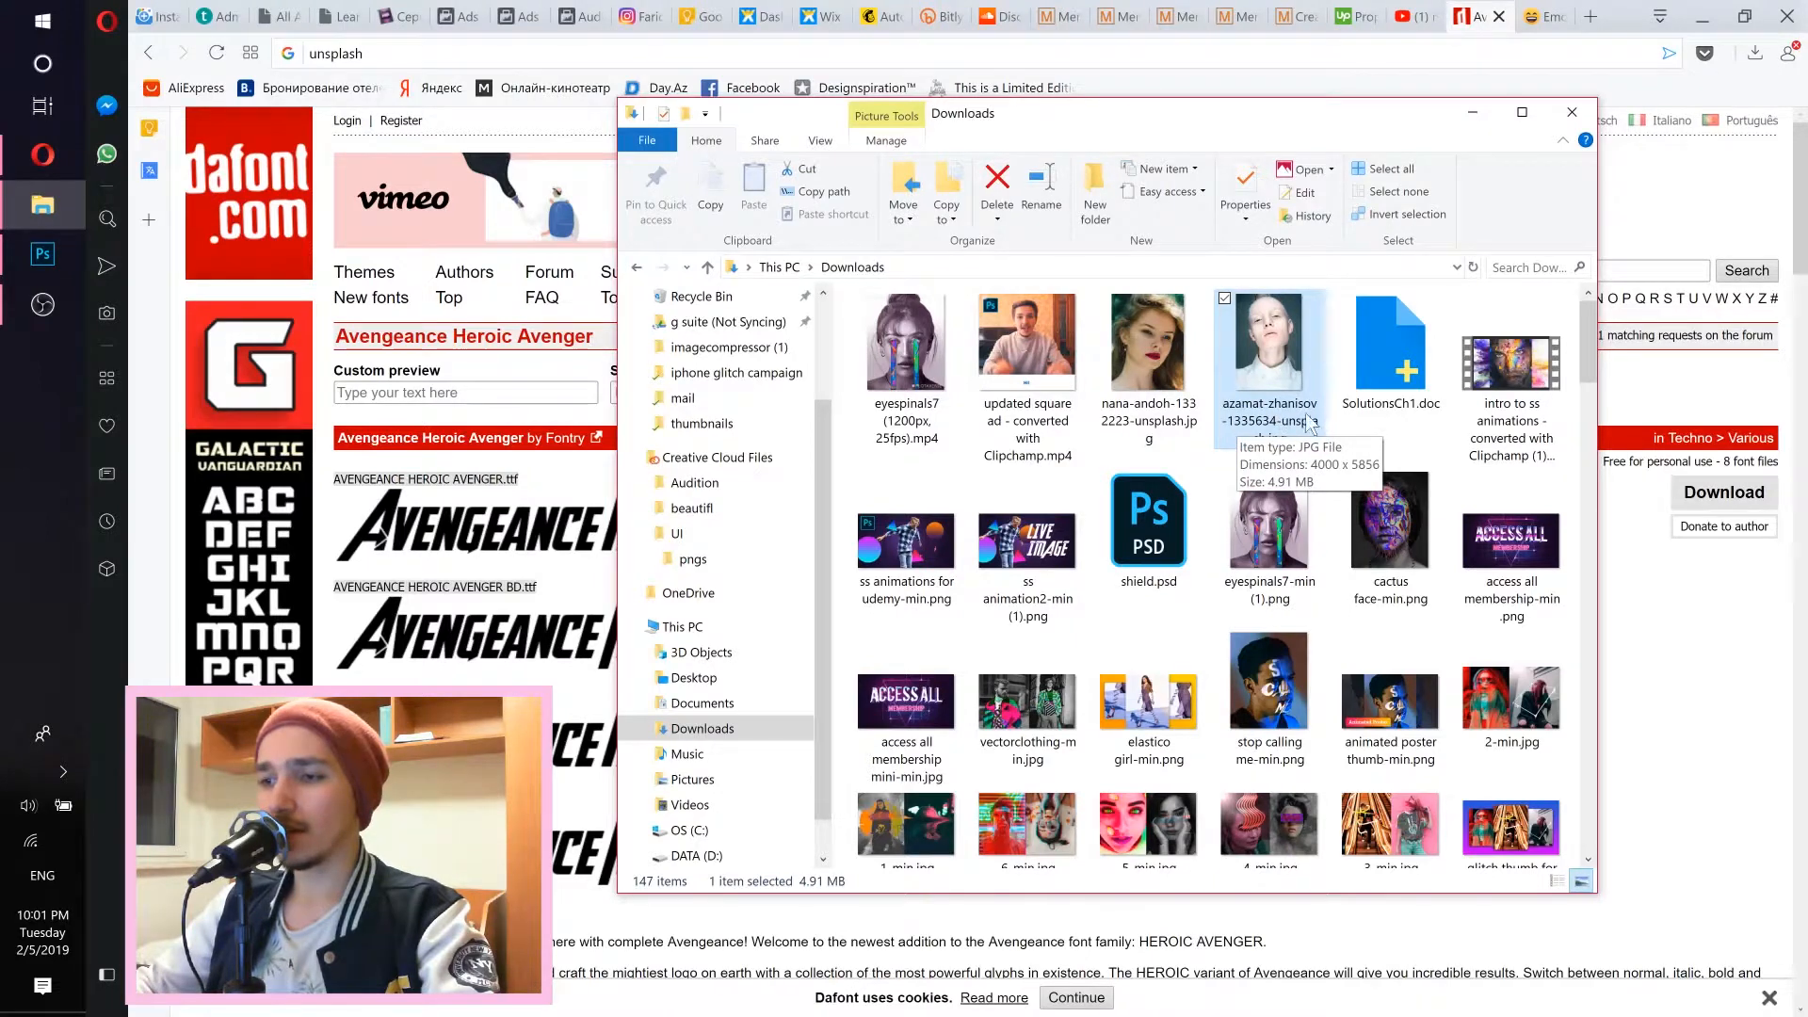
{"action": "left_click", "coordinate": [544, 102]}
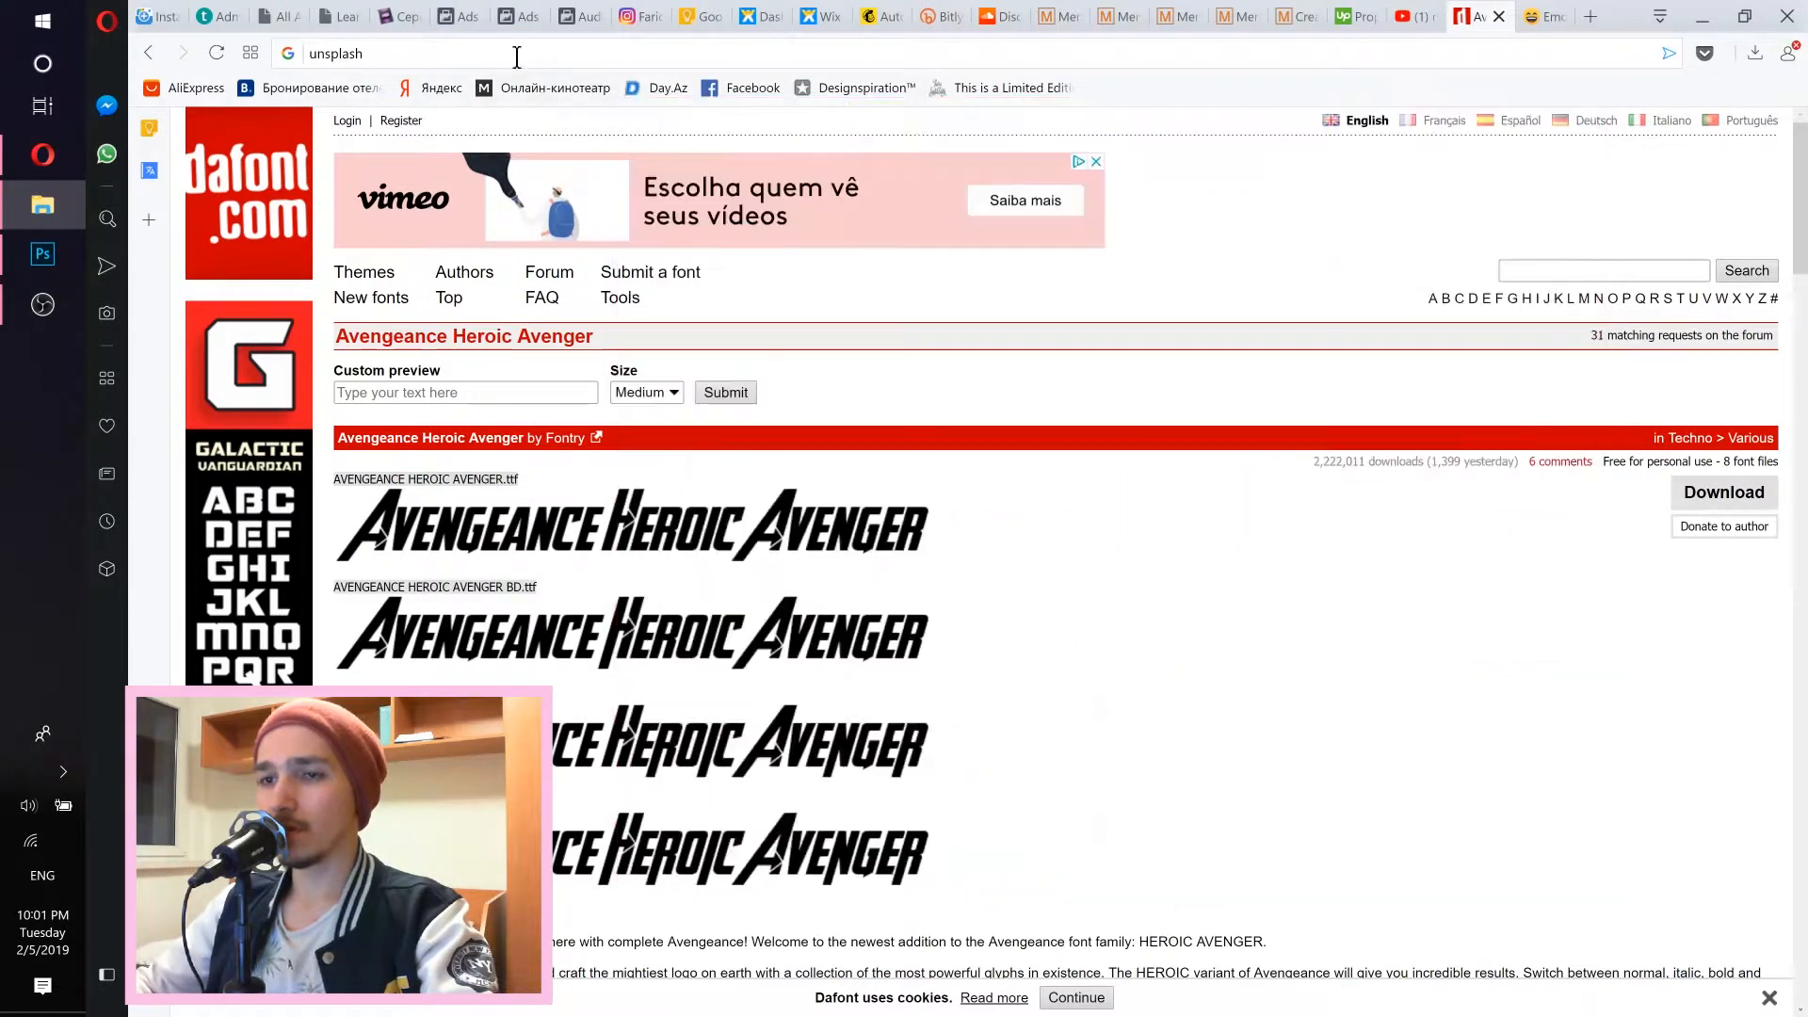
{"action": "left_click", "coordinate": [518, 54]}
{"action": "type", "text": "ama"}
{"action": "key", "text": "BackSpace"}
{"action": "key", "text": "BackSpace"}
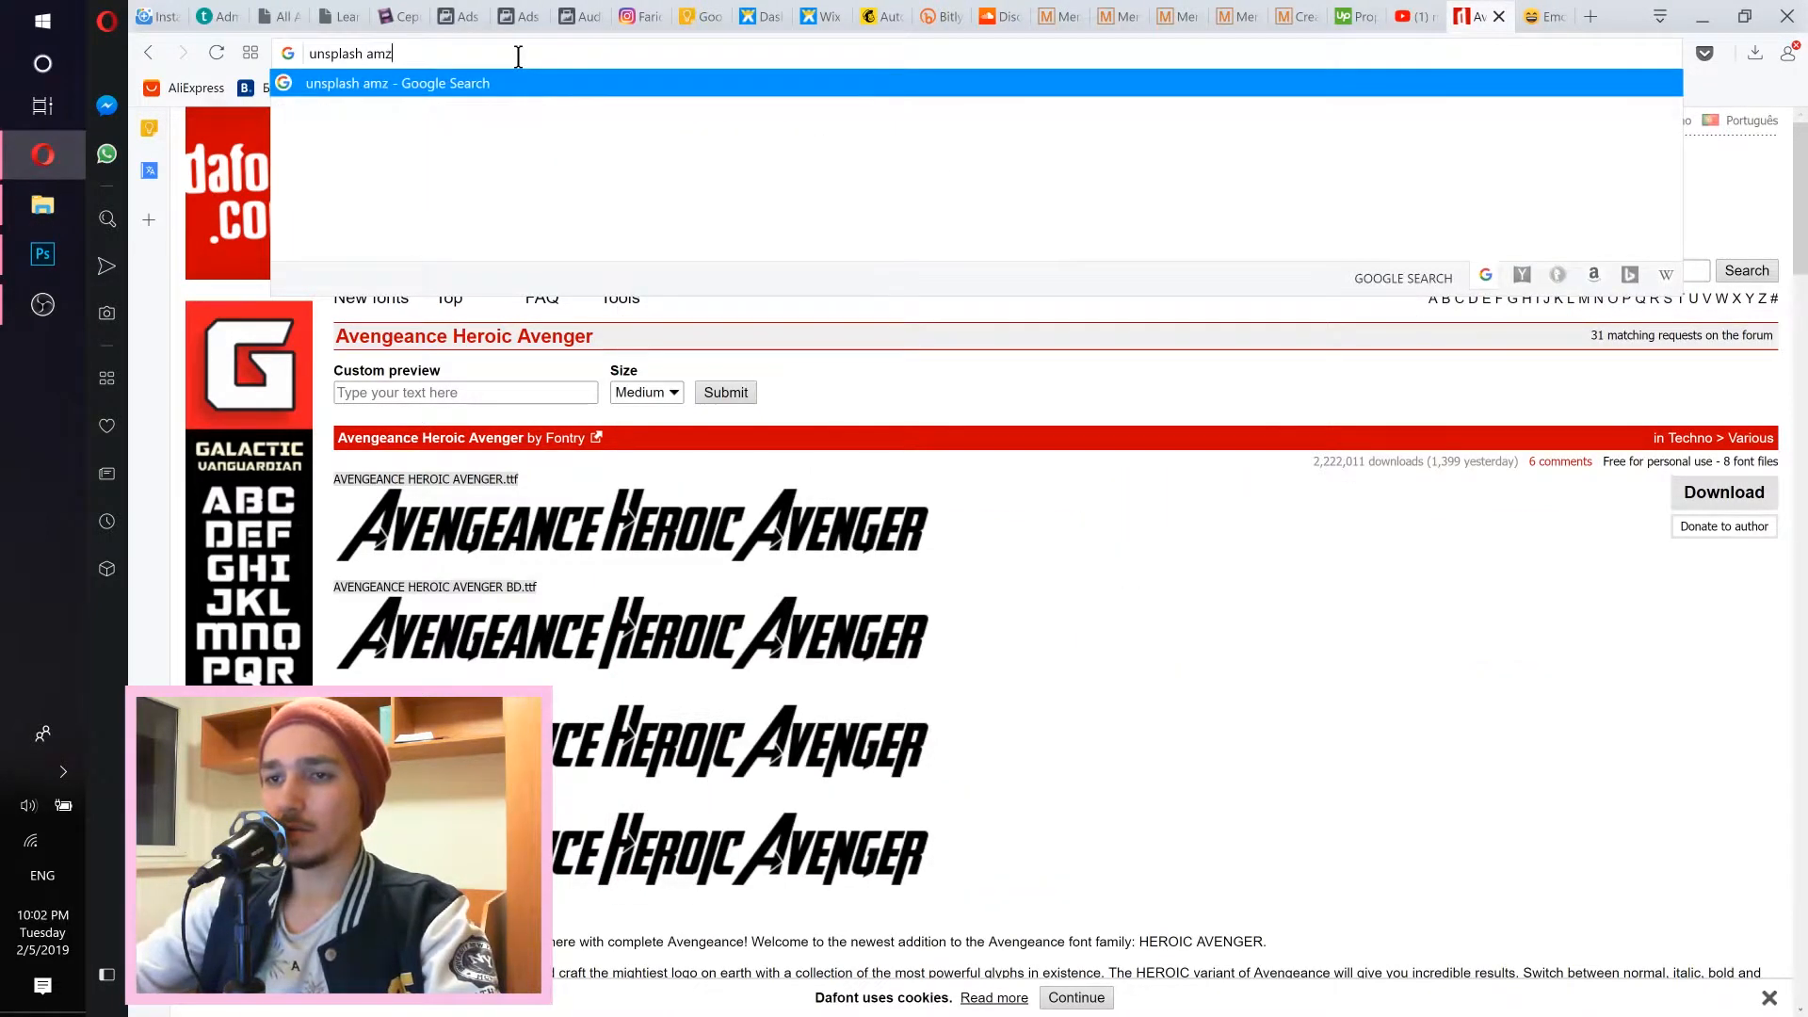
{"action": "type", "text": "zamat zhanisov"}
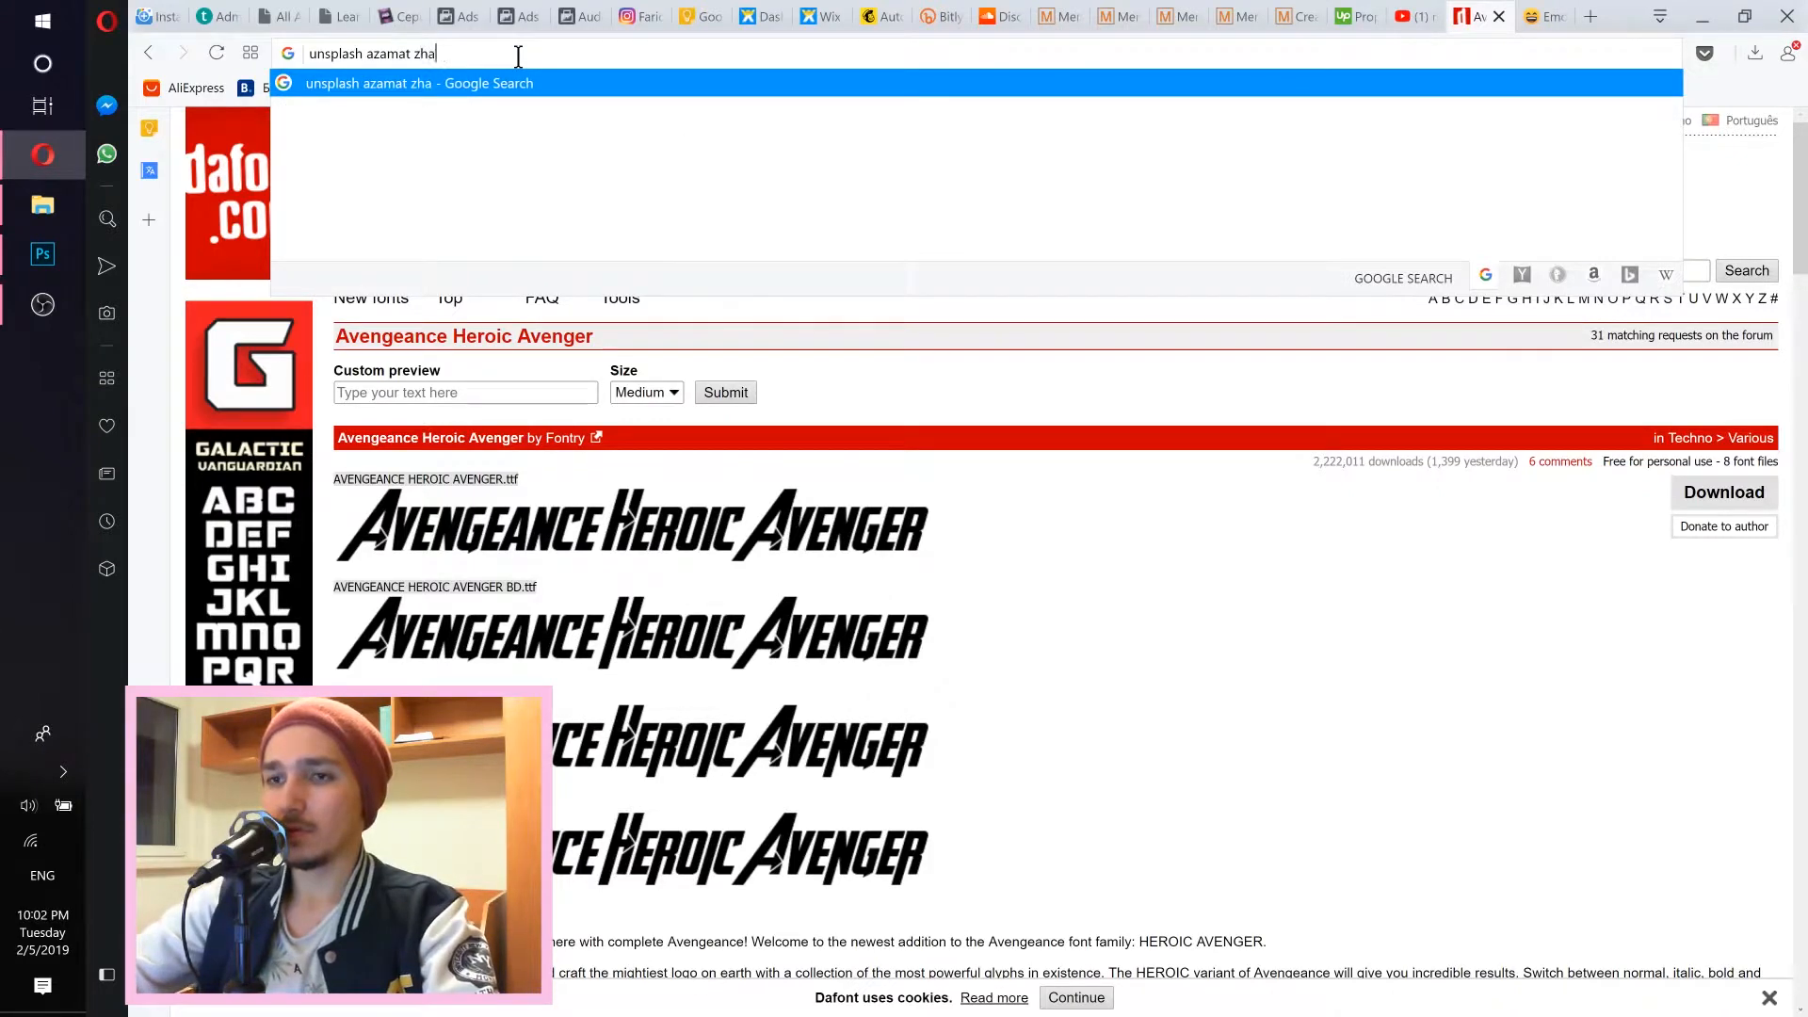
{"action": "key", "text": "Return"}
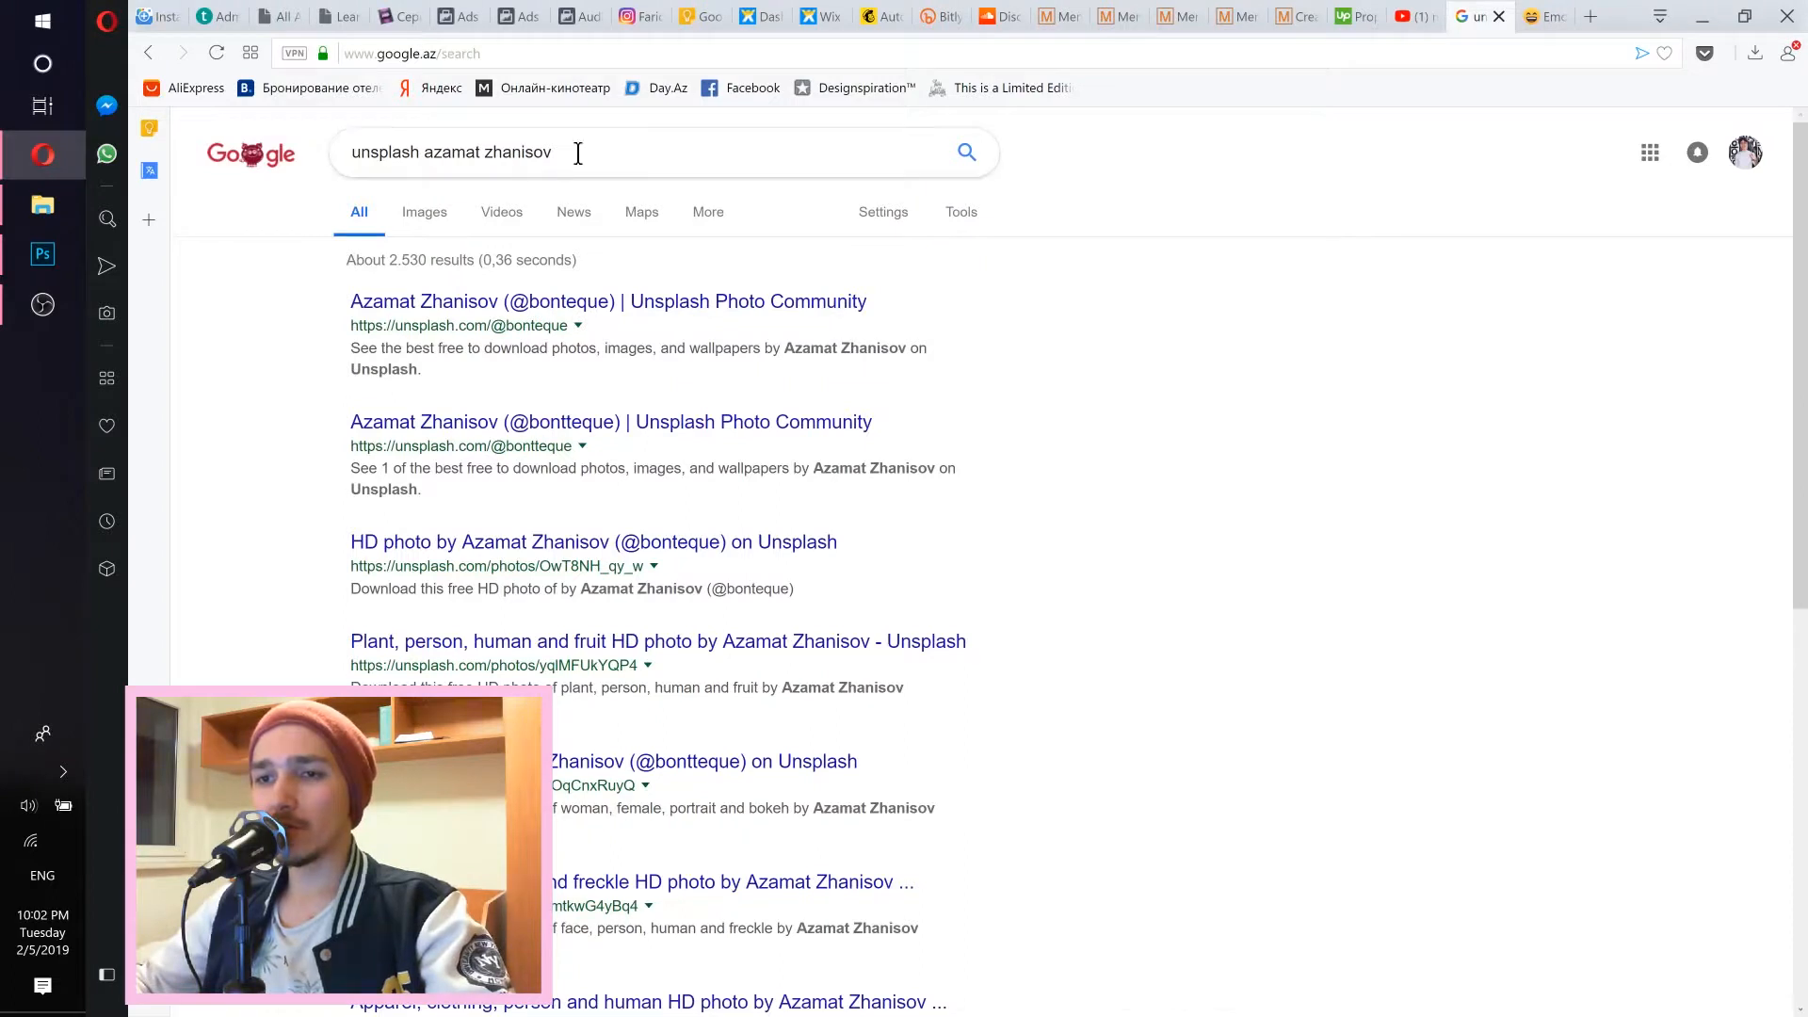
Open the photographer's Unsplash profile and locate the pale-faced portrait in a white shirt against a dark teal background.
{"action": "left_click_drag", "start_coordinate": [576, 154], "coordinate": [354, 158]}
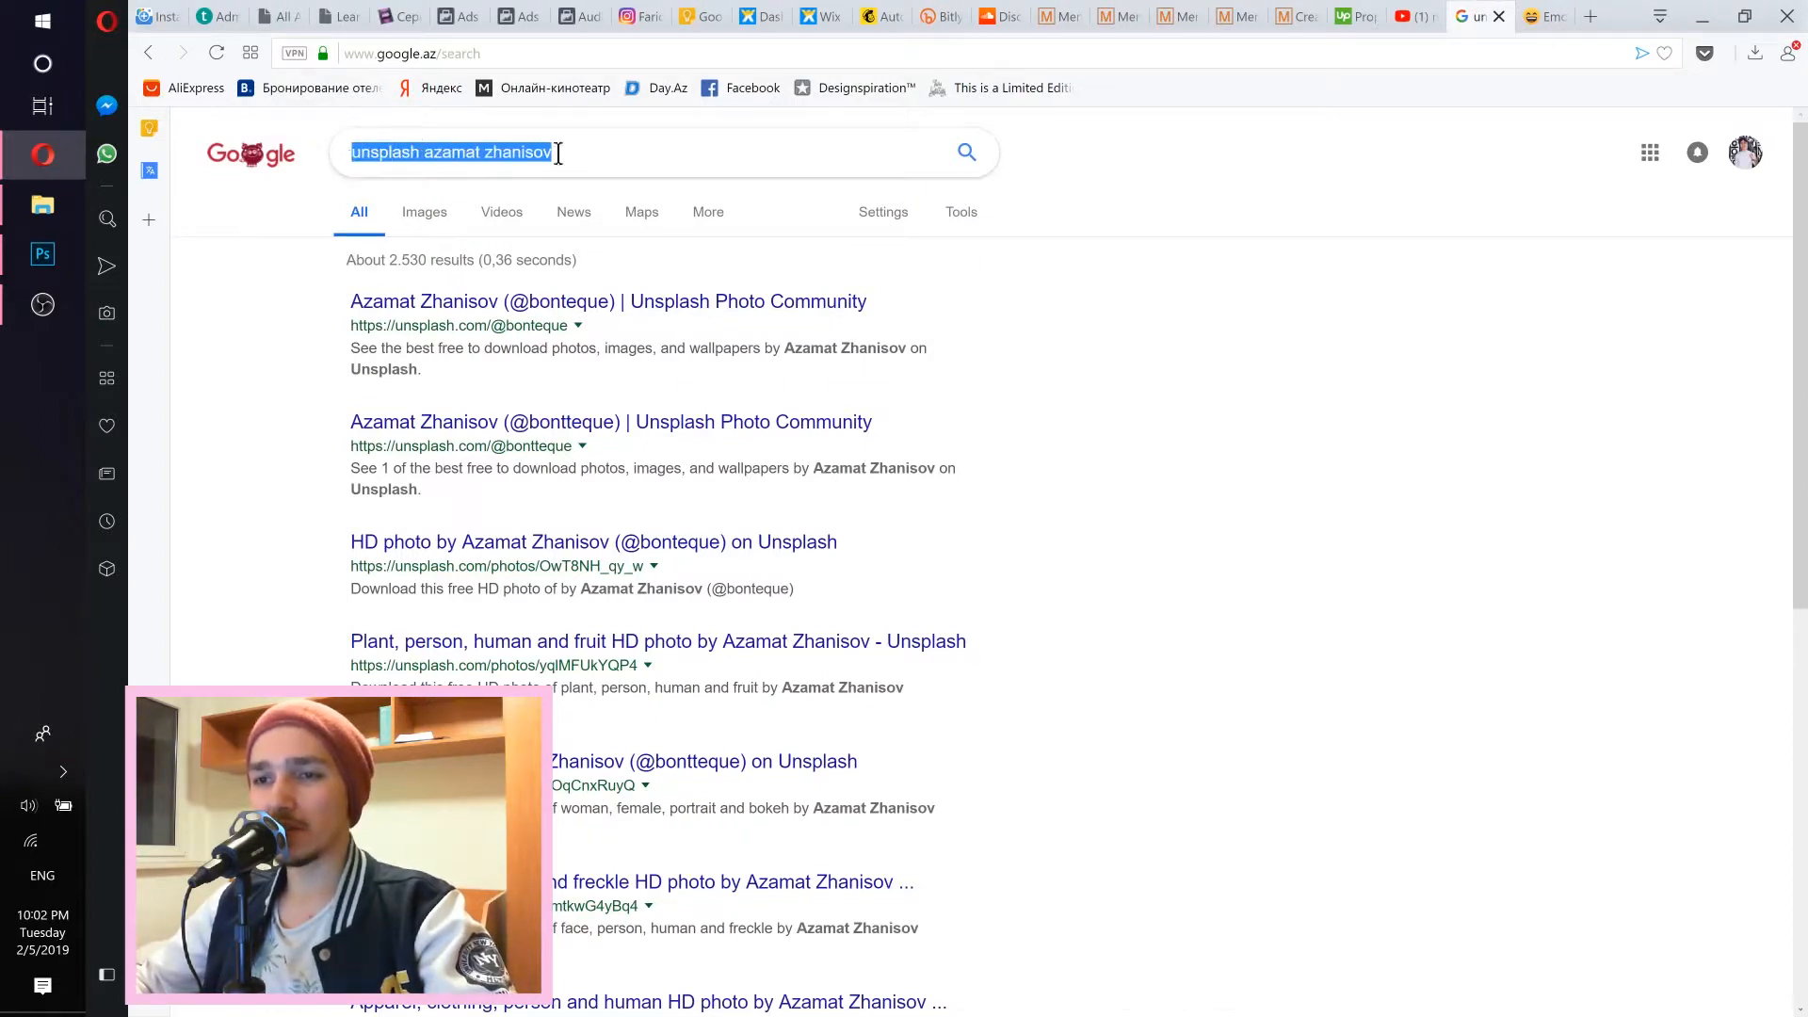
{"action": "left_click", "coordinate": [555, 303]}
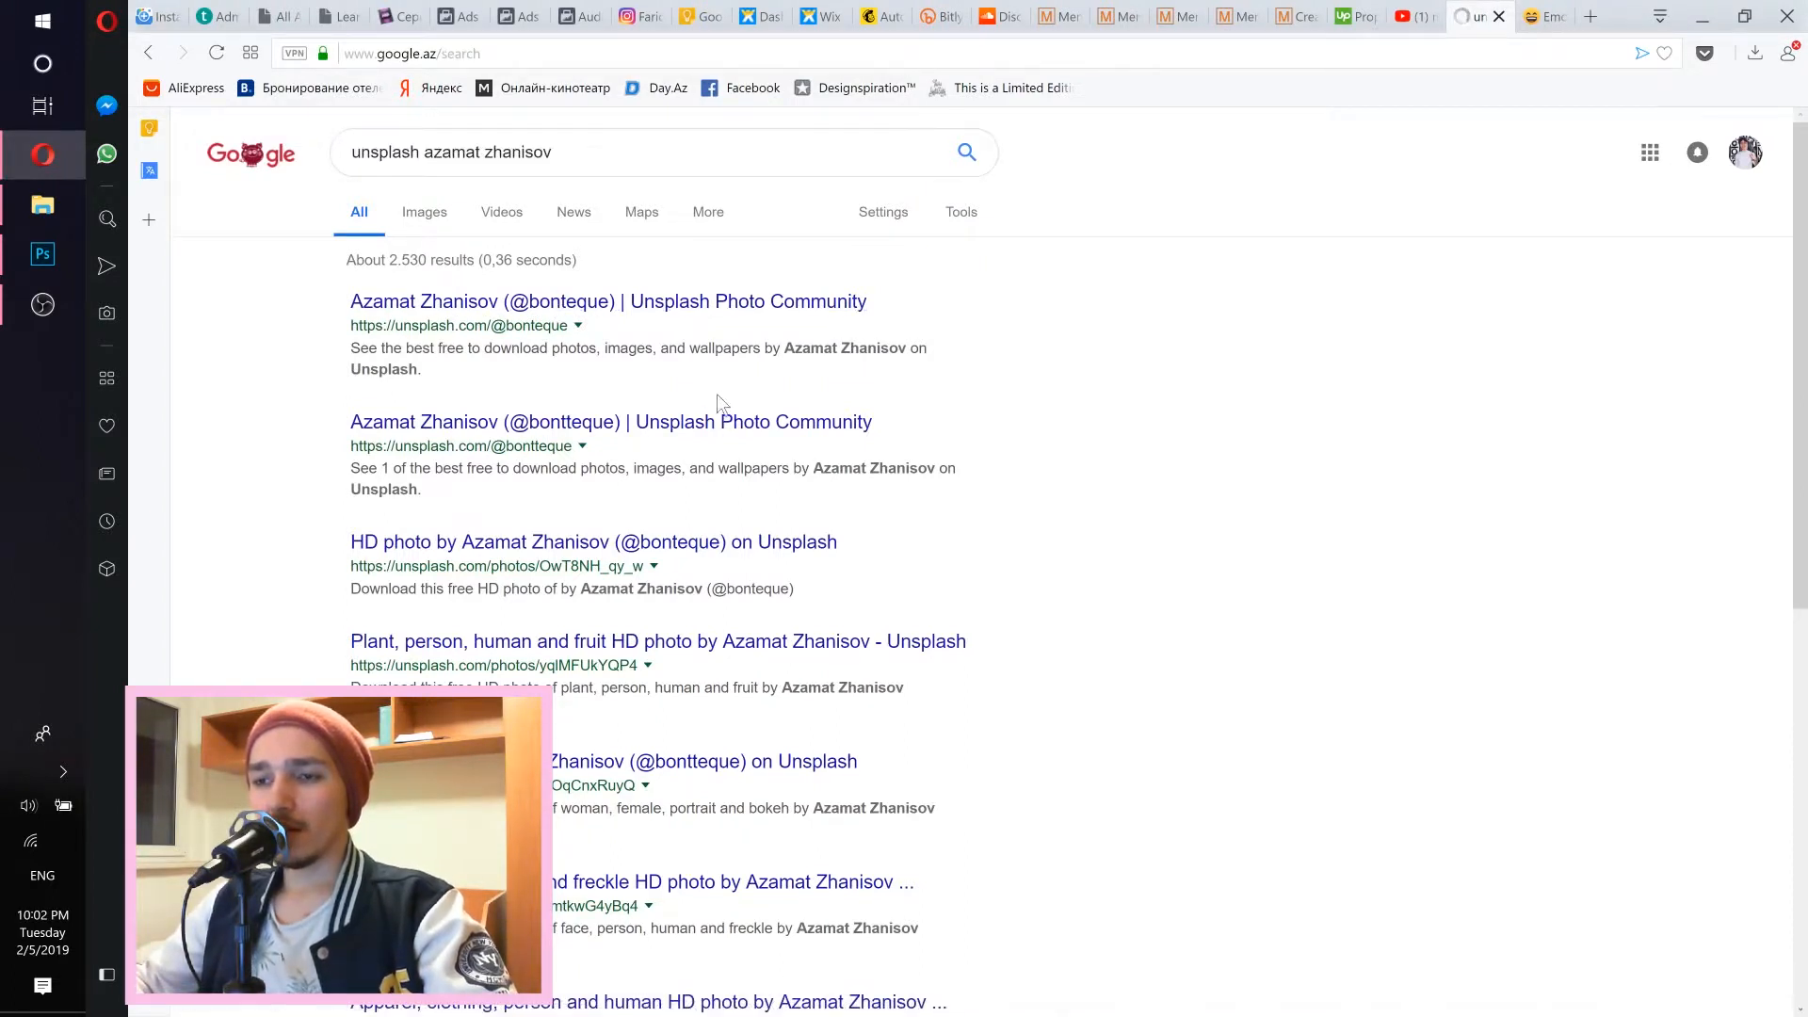
{"action": "scroll", "coordinate": [713, 489], "scroll_direction": "down", "scroll_amount": 2}
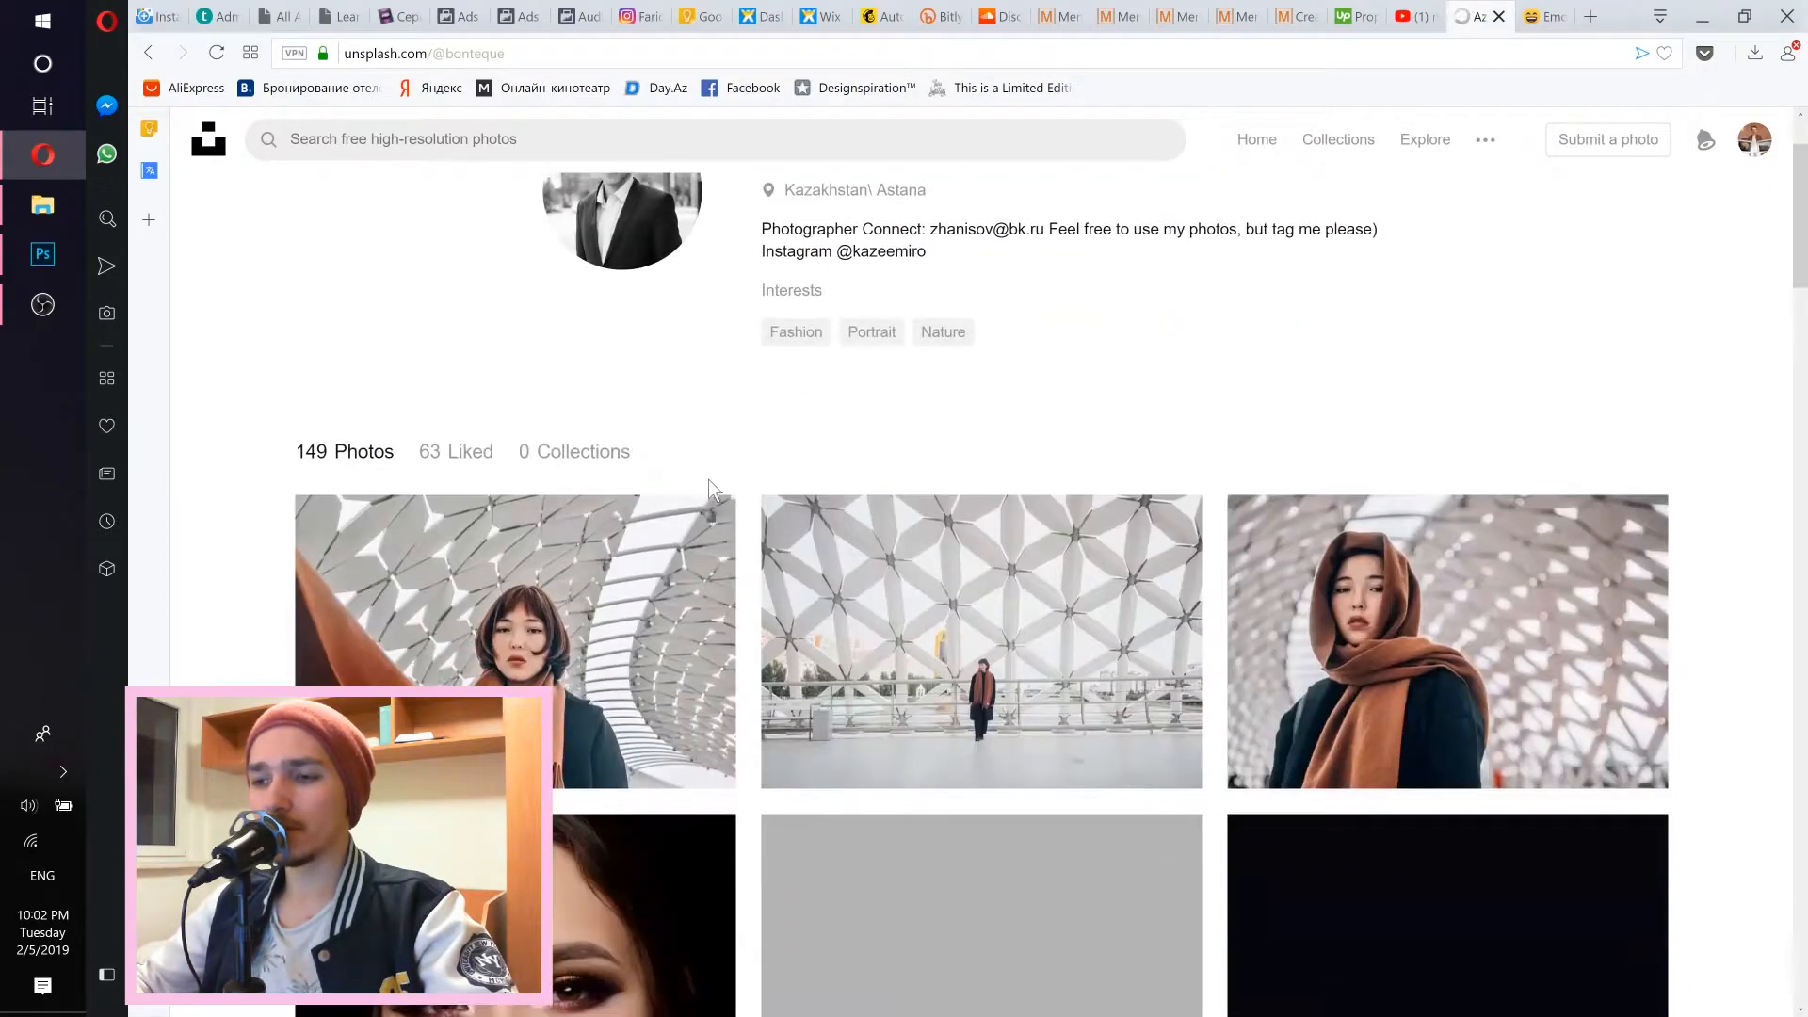
{"action": "scroll", "coordinate": [713, 490], "scroll_direction": "down", "scroll_amount": 15}
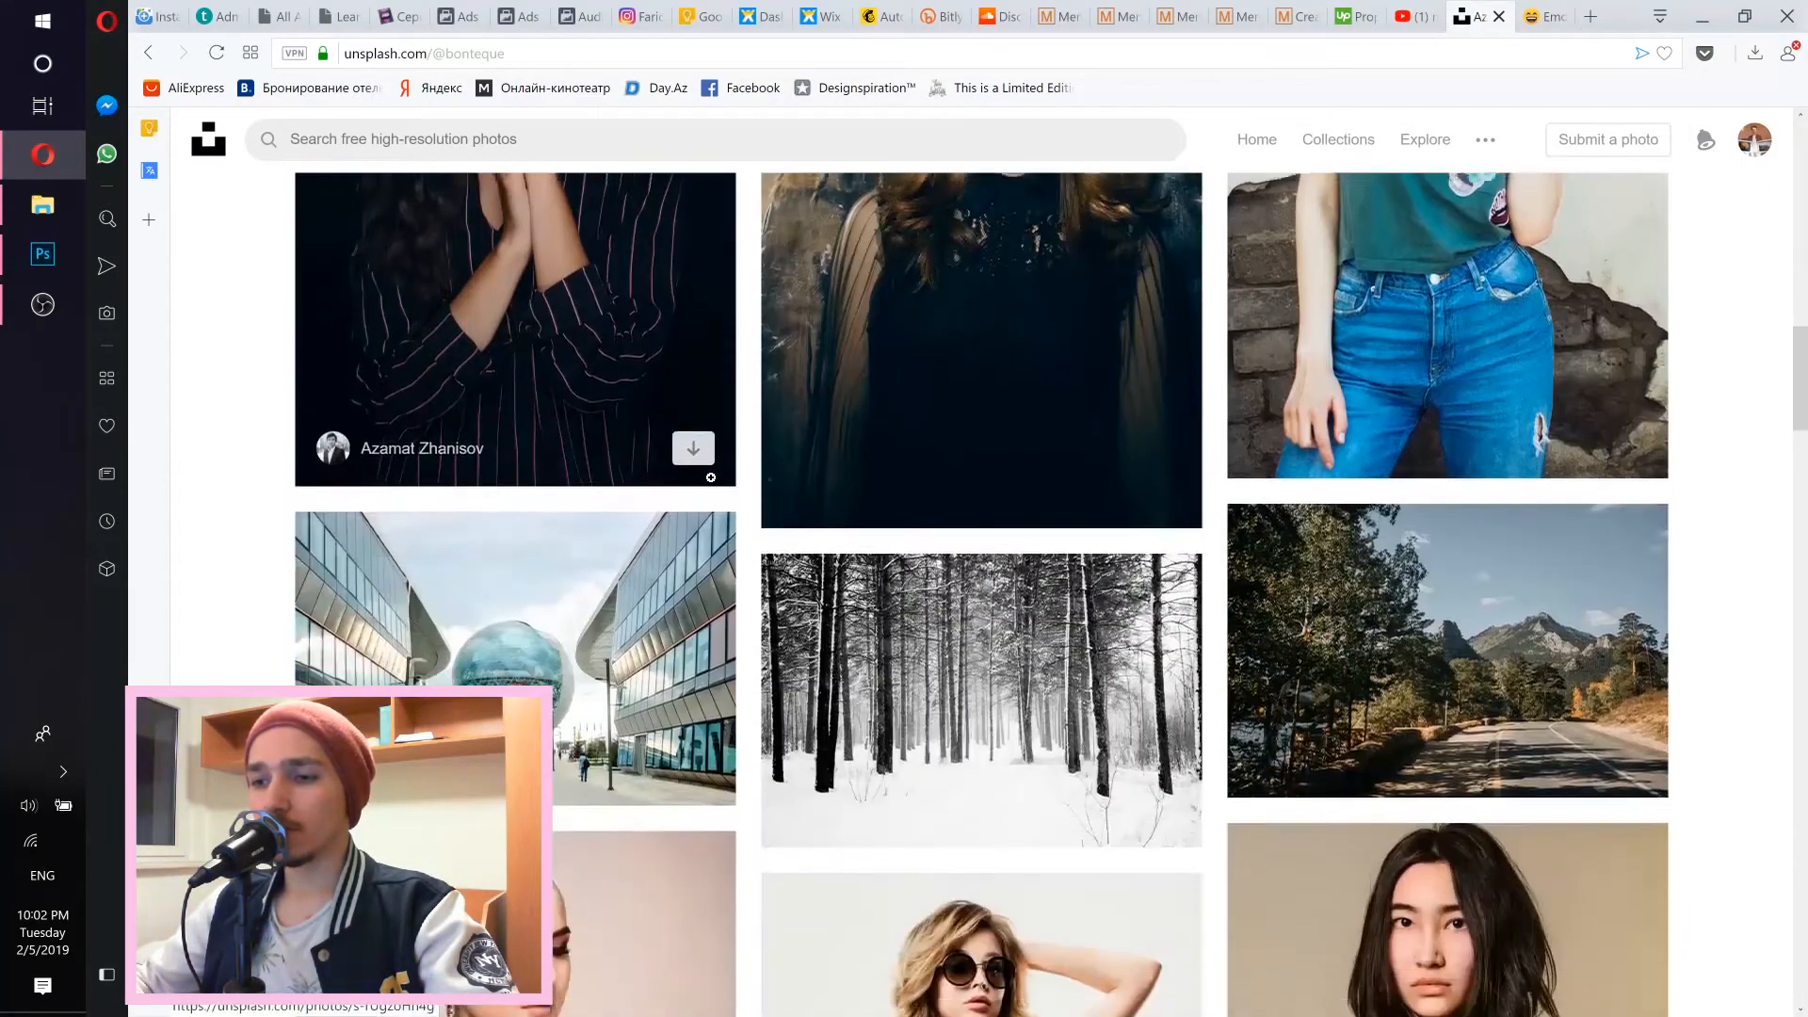
{"action": "scroll", "coordinate": [711, 477], "scroll_direction": "down", "scroll_amount": 15}
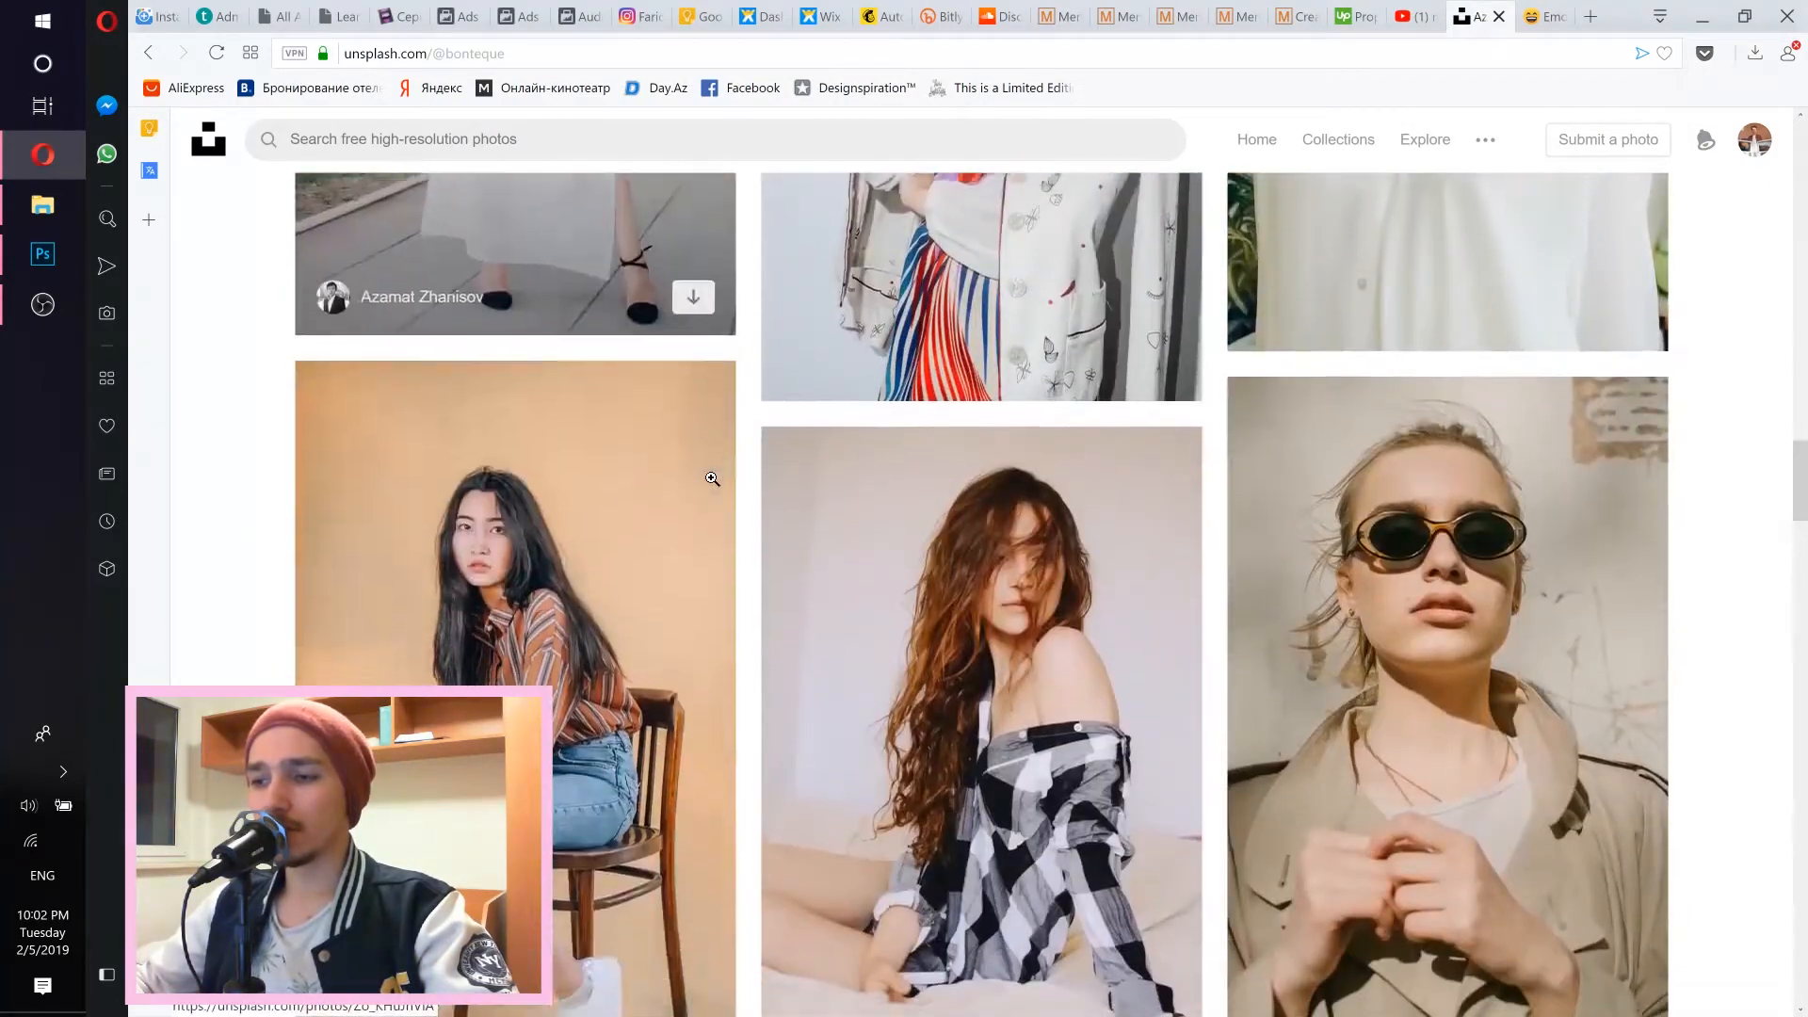
{"action": "scroll", "coordinate": [712, 479], "scroll_direction": "down", "scroll_amount": 15}
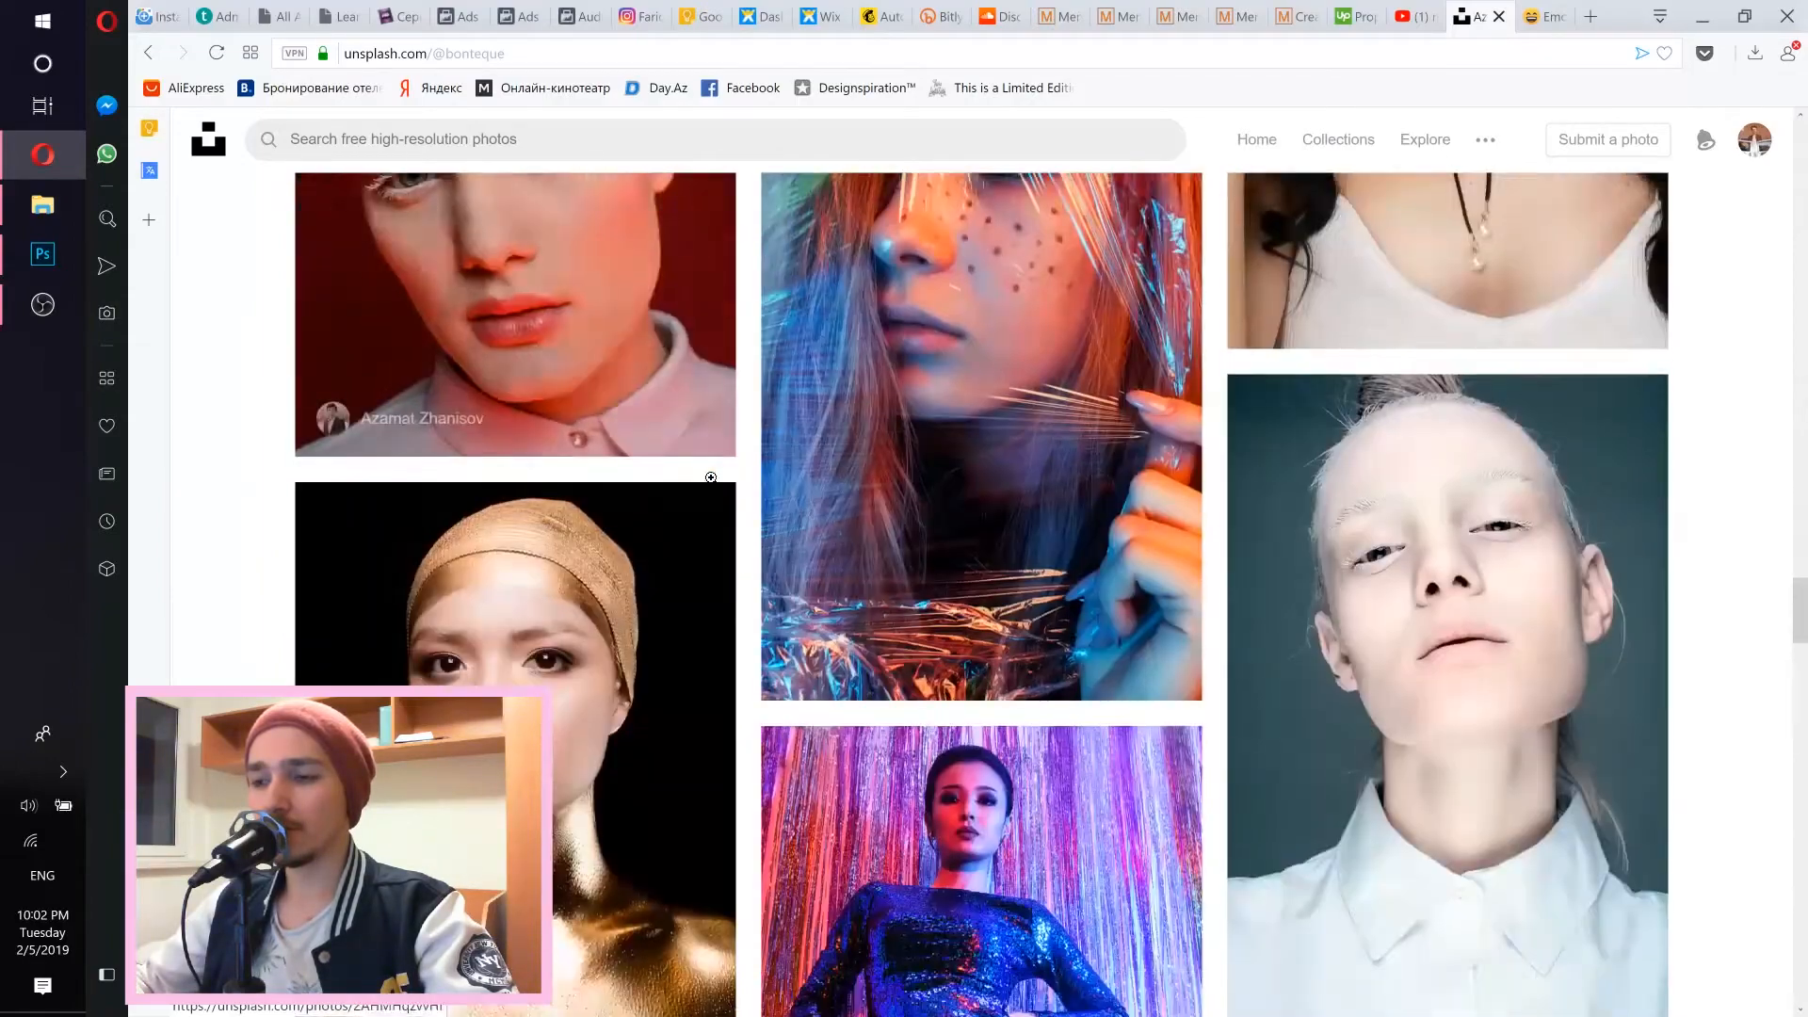
{"action": "scroll", "coordinate": [711, 477], "scroll_direction": "down", "scroll_amount": 1}
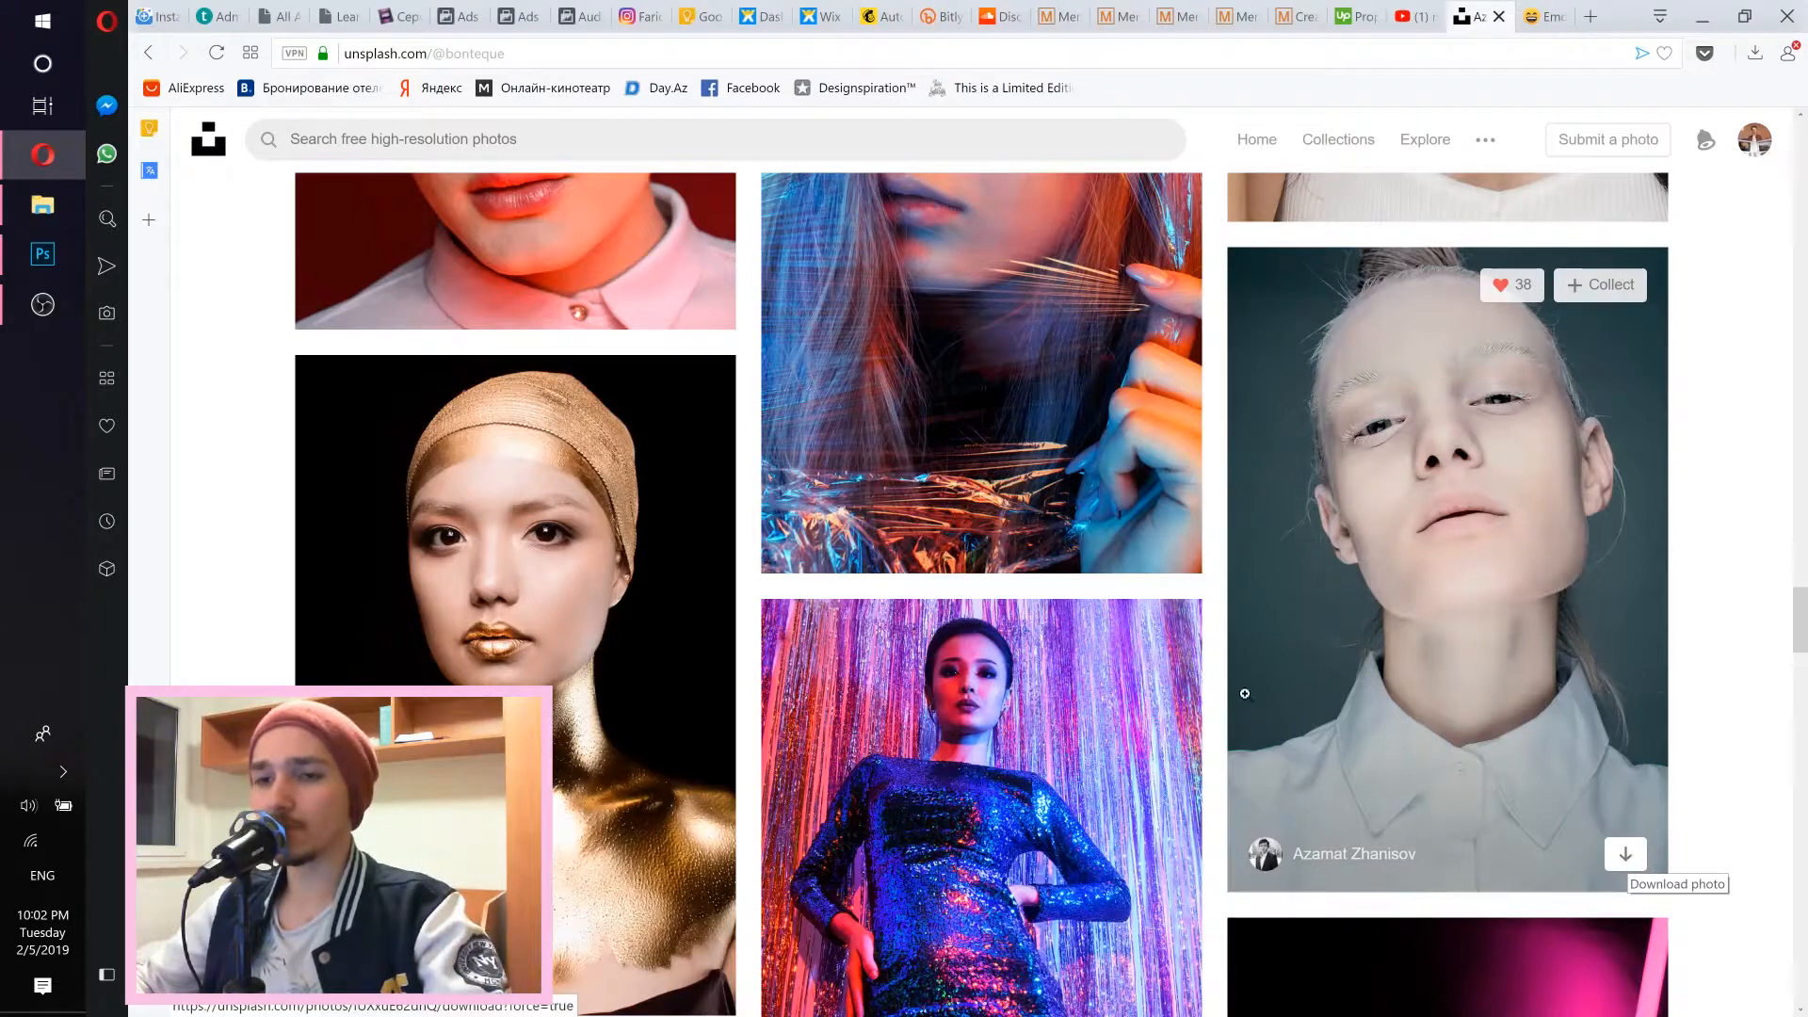
Switch back to Photoshop and place the downloaded pale-faced portrait from the Downloads folder into the Untitled-1 document.
{"action": "left_click", "coordinate": [45, 259]}
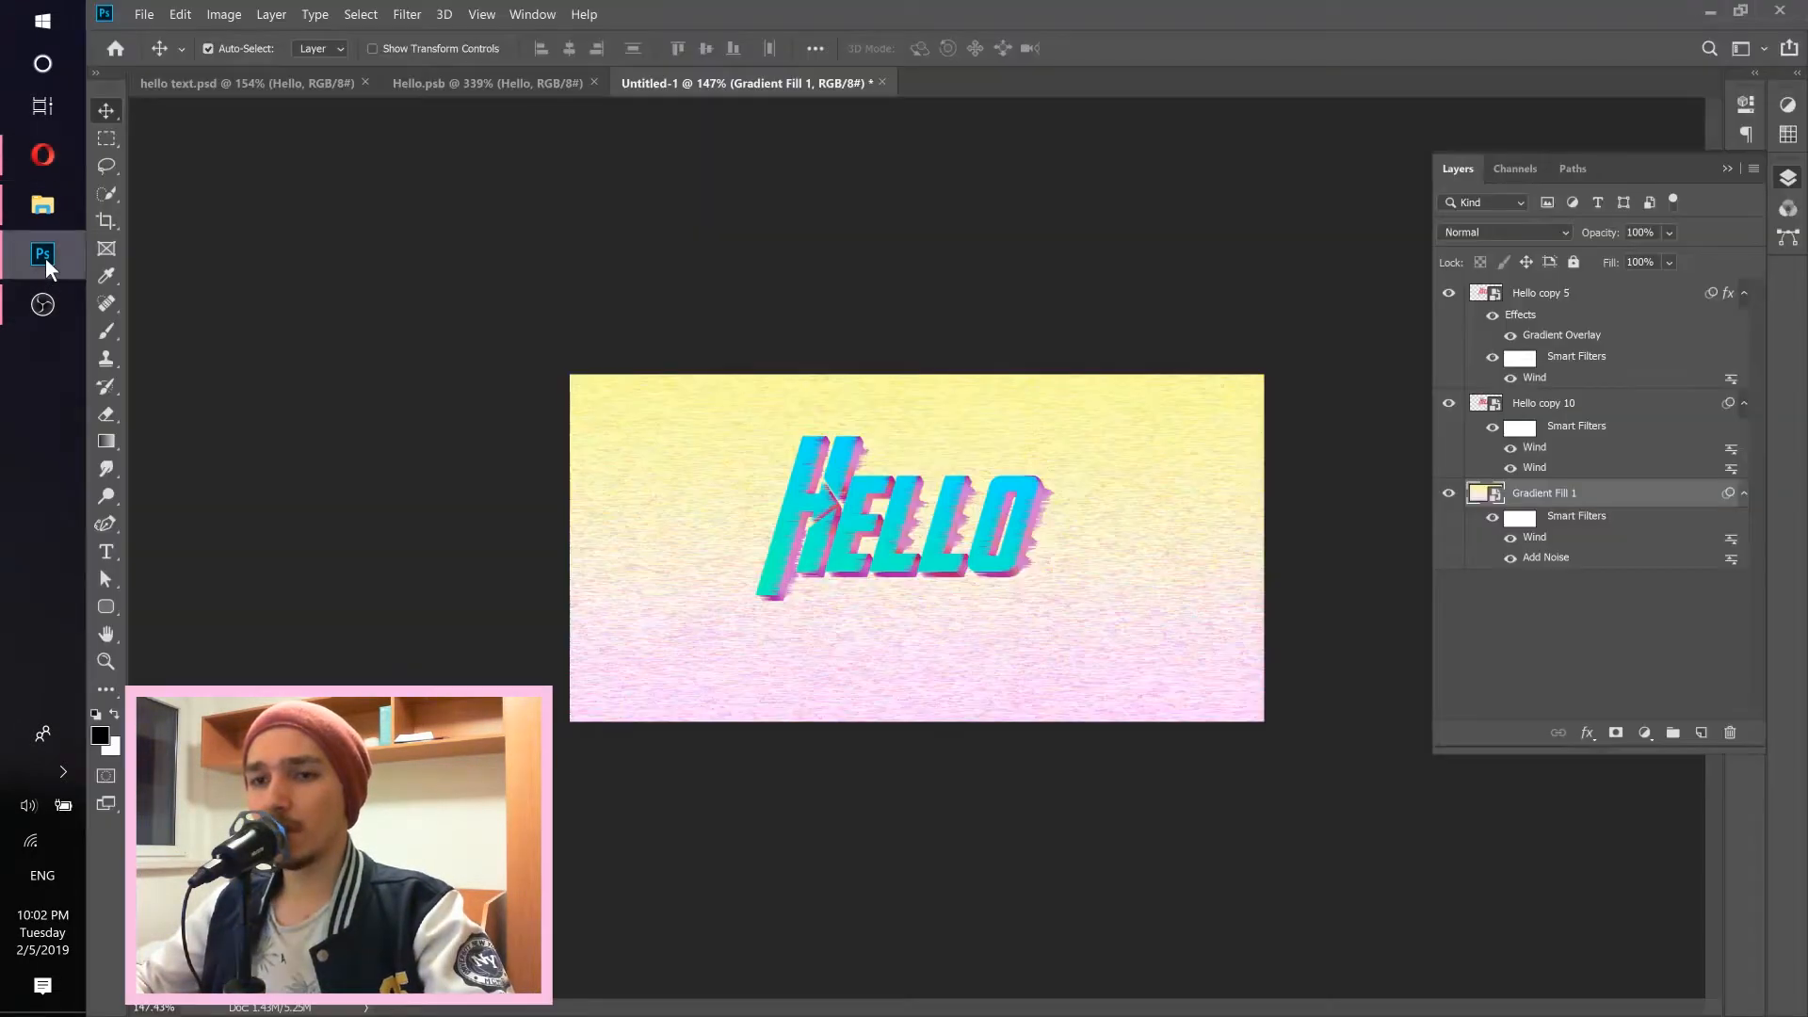
{"action": "left_click", "coordinate": [41, 207]}
{"action": "left_click", "coordinate": [550, 572]}
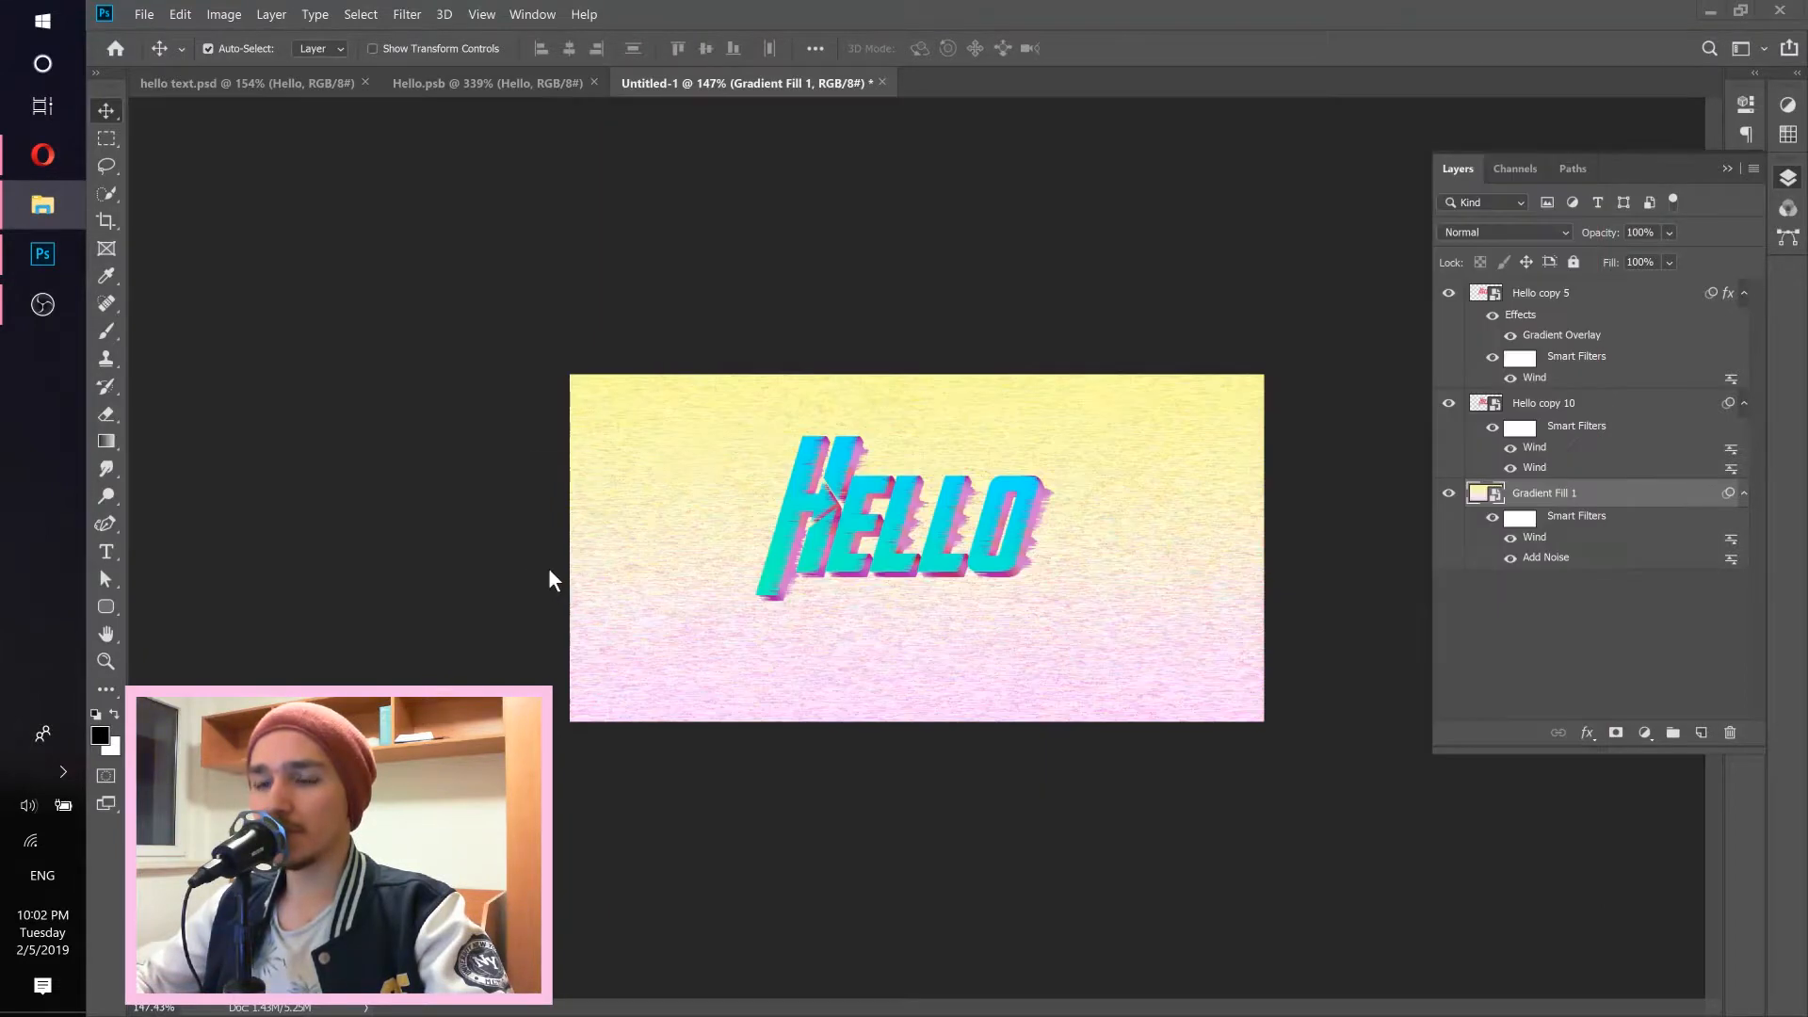
{"action": "left_click_drag", "start_coordinate": [548, 567], "coordinate": [864, 576]}
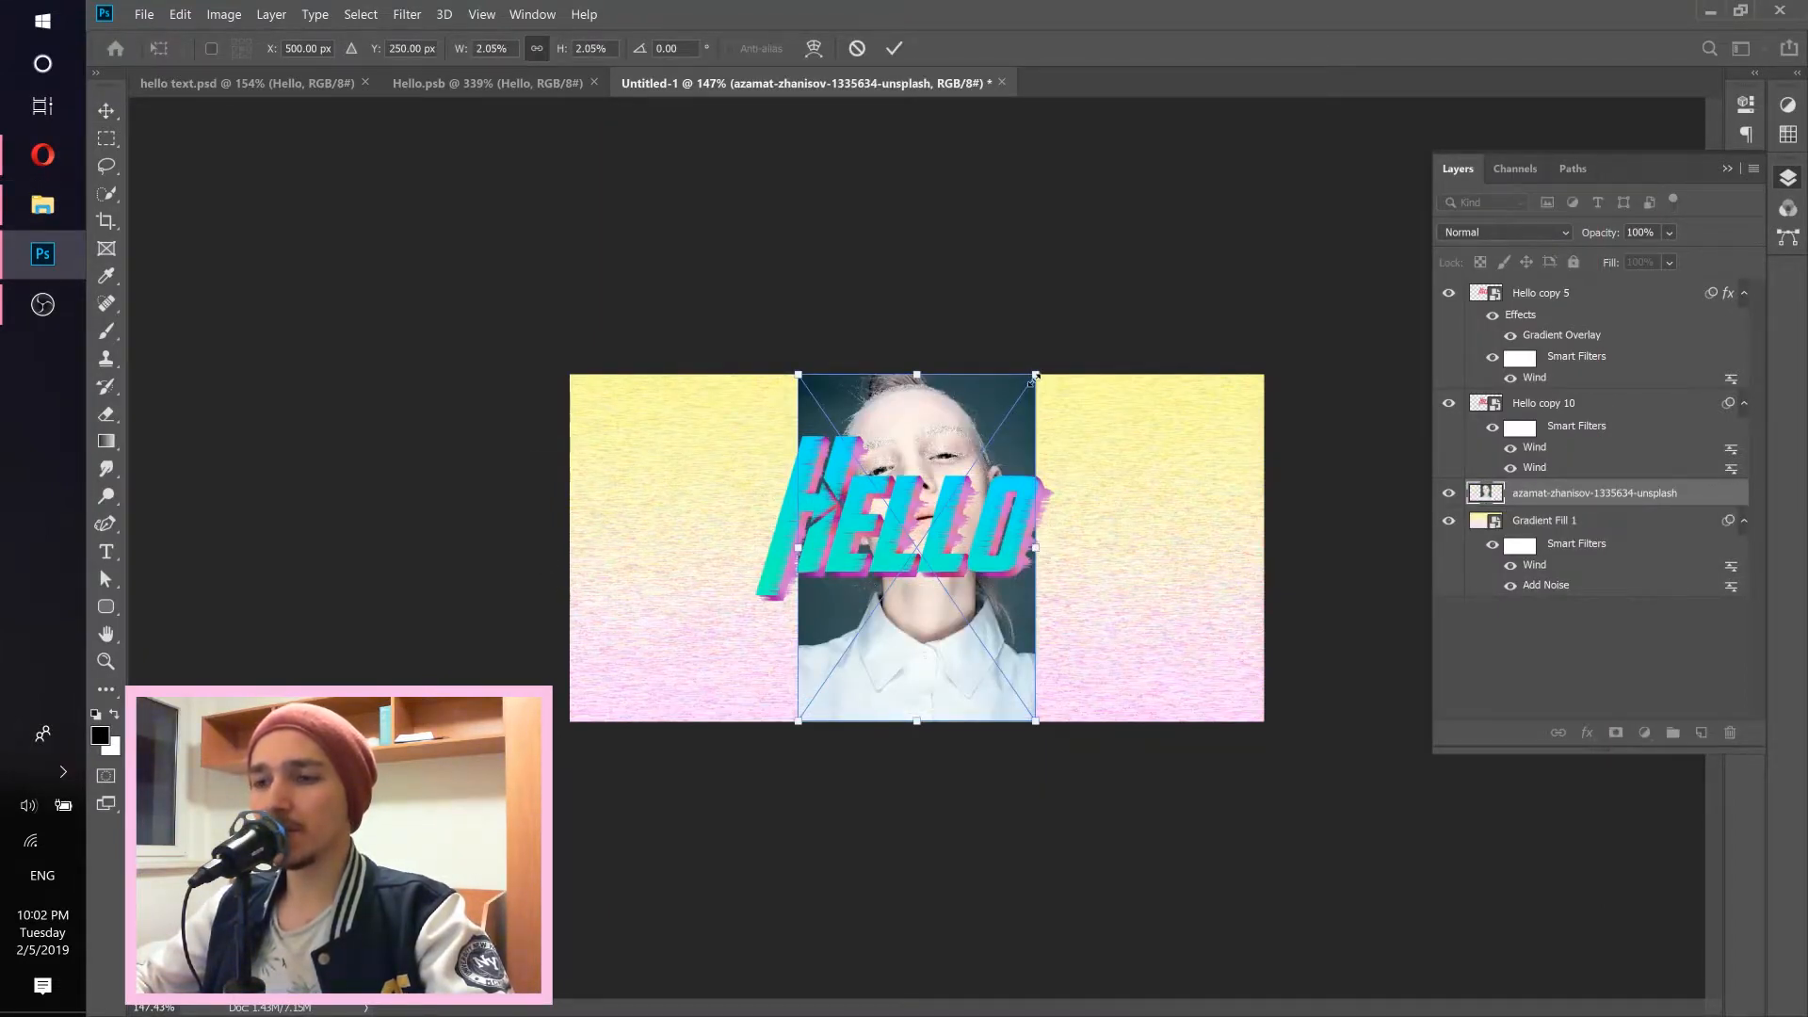
Scale the placed portrait proportionally to about 6.83% and position it at about Y 500 px so the face fills the canvas.
{"action": "left_click_drag", "start_coordinate": [1035, 375], "coordinate": [1236, 82]}
{"action": "left_click_drag", "start_coordinate": [803, 729], "coordinate": [586, 1007]}
{"action": "scroll", "coordinate": [923, 642], "scroll_direction": "down", "scroll_amount": 4}
{"action": "left_click_drag", "start_coordinate": [1056, 345], "coordinate": [1118, 251]}
{"action": "left_click_drag", "start_coordinate": [1049, 512], "coordinate": [1024, 648]}
{"action": "scroll", "coordinate": [1024, 648], "scroll_direction": "up", "scroll_amount": 4}
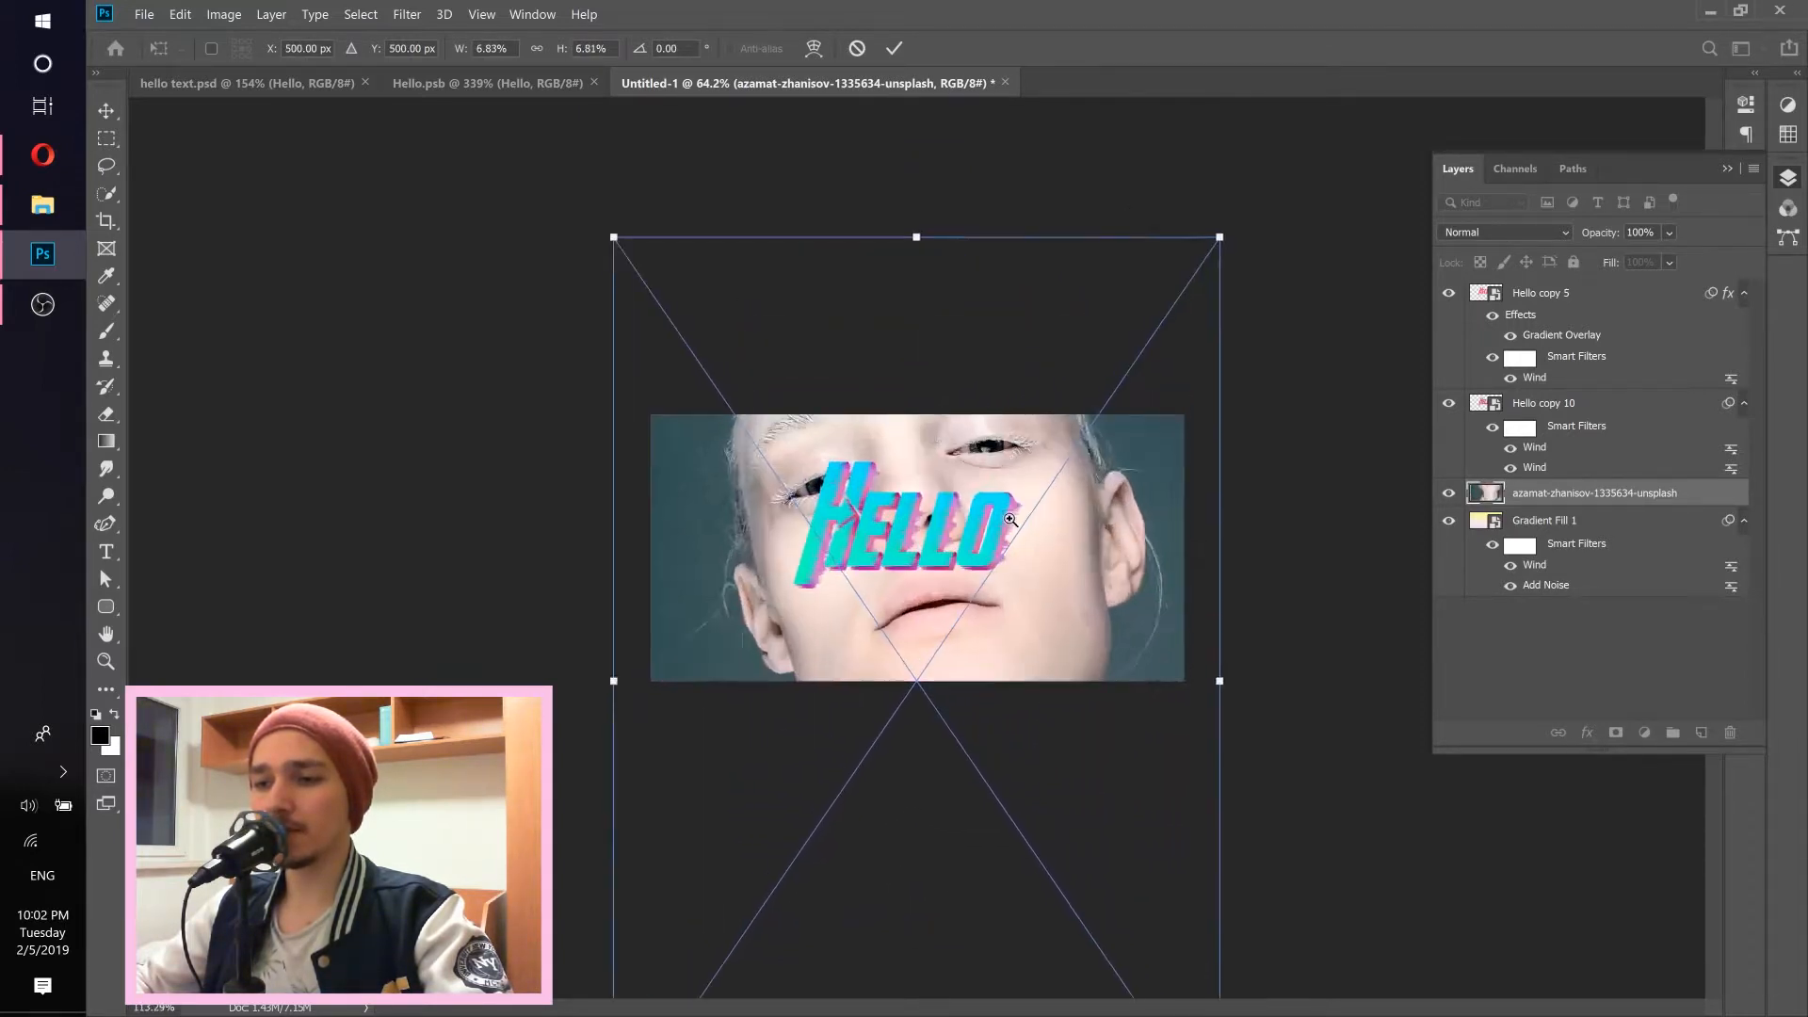
{"action": "left_click", "coordinate": [895, 48]}
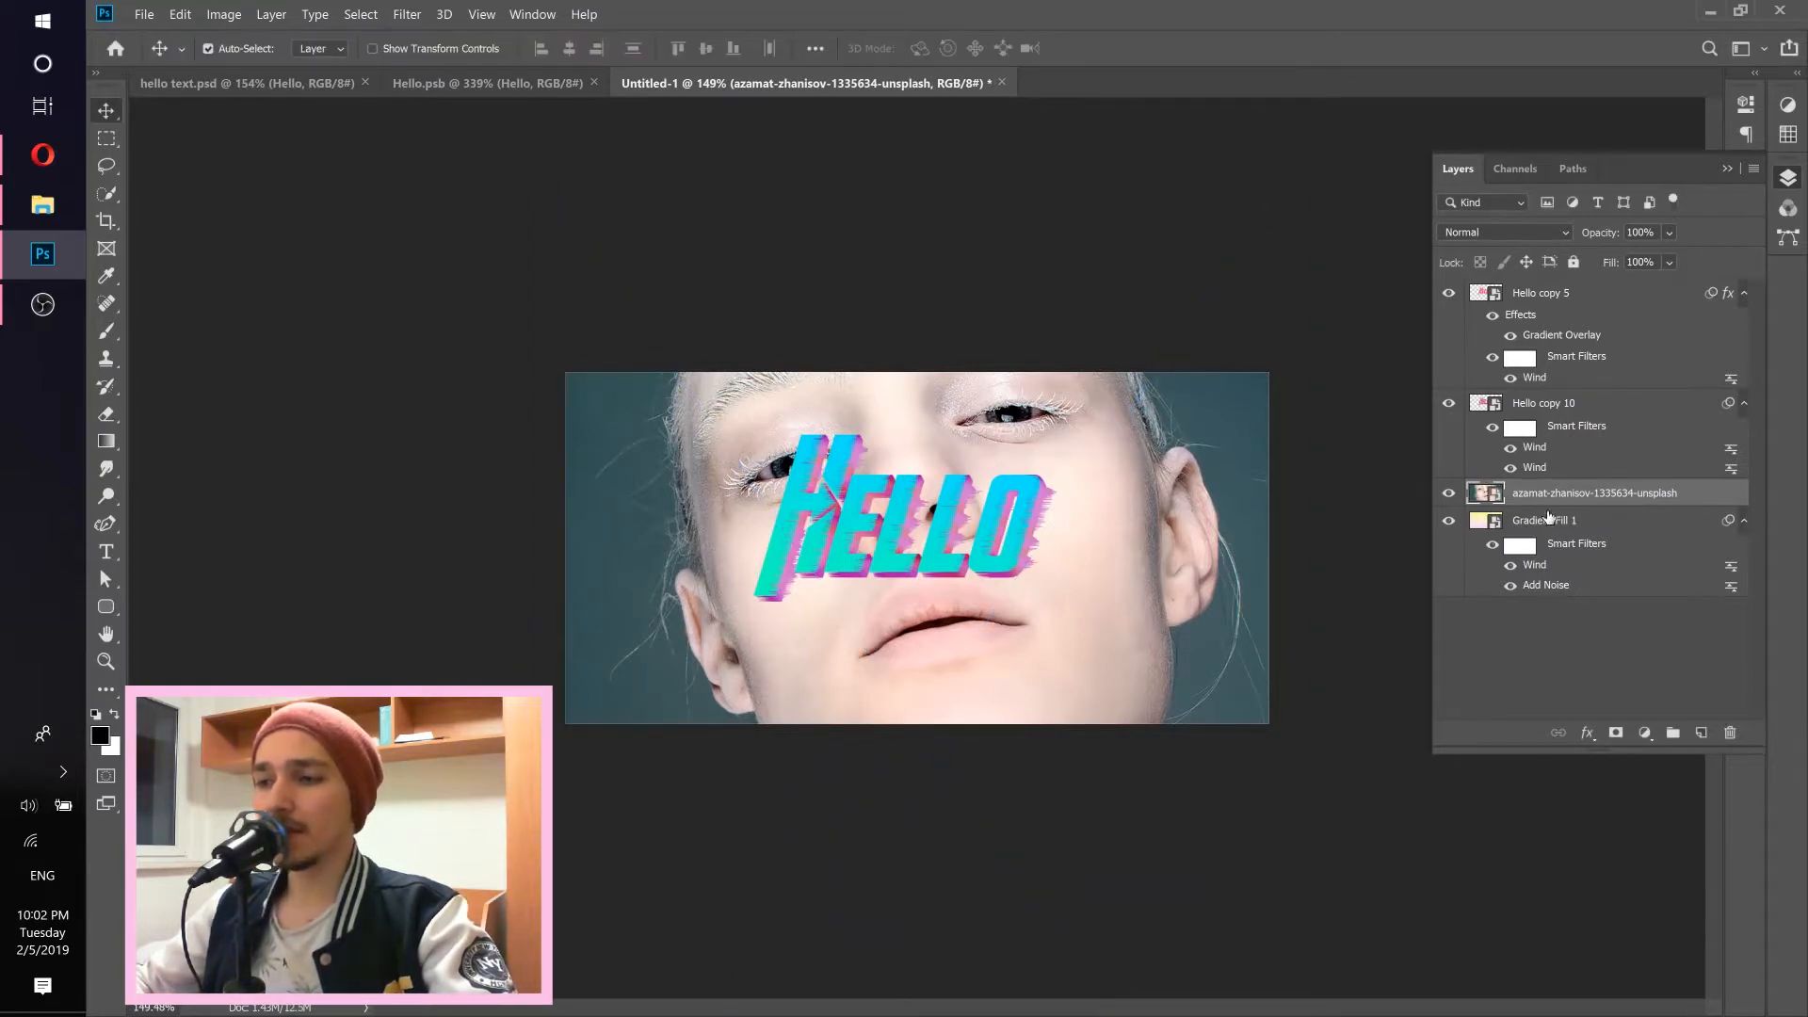
Move the portrait layer beneath Gradient Fill 1 and set the Gradient Fill 1 blend mode to Divide.
{"action": "left_click_drag", "start_coordinate": [1559, 494], "coordinate": [1575, 661]}
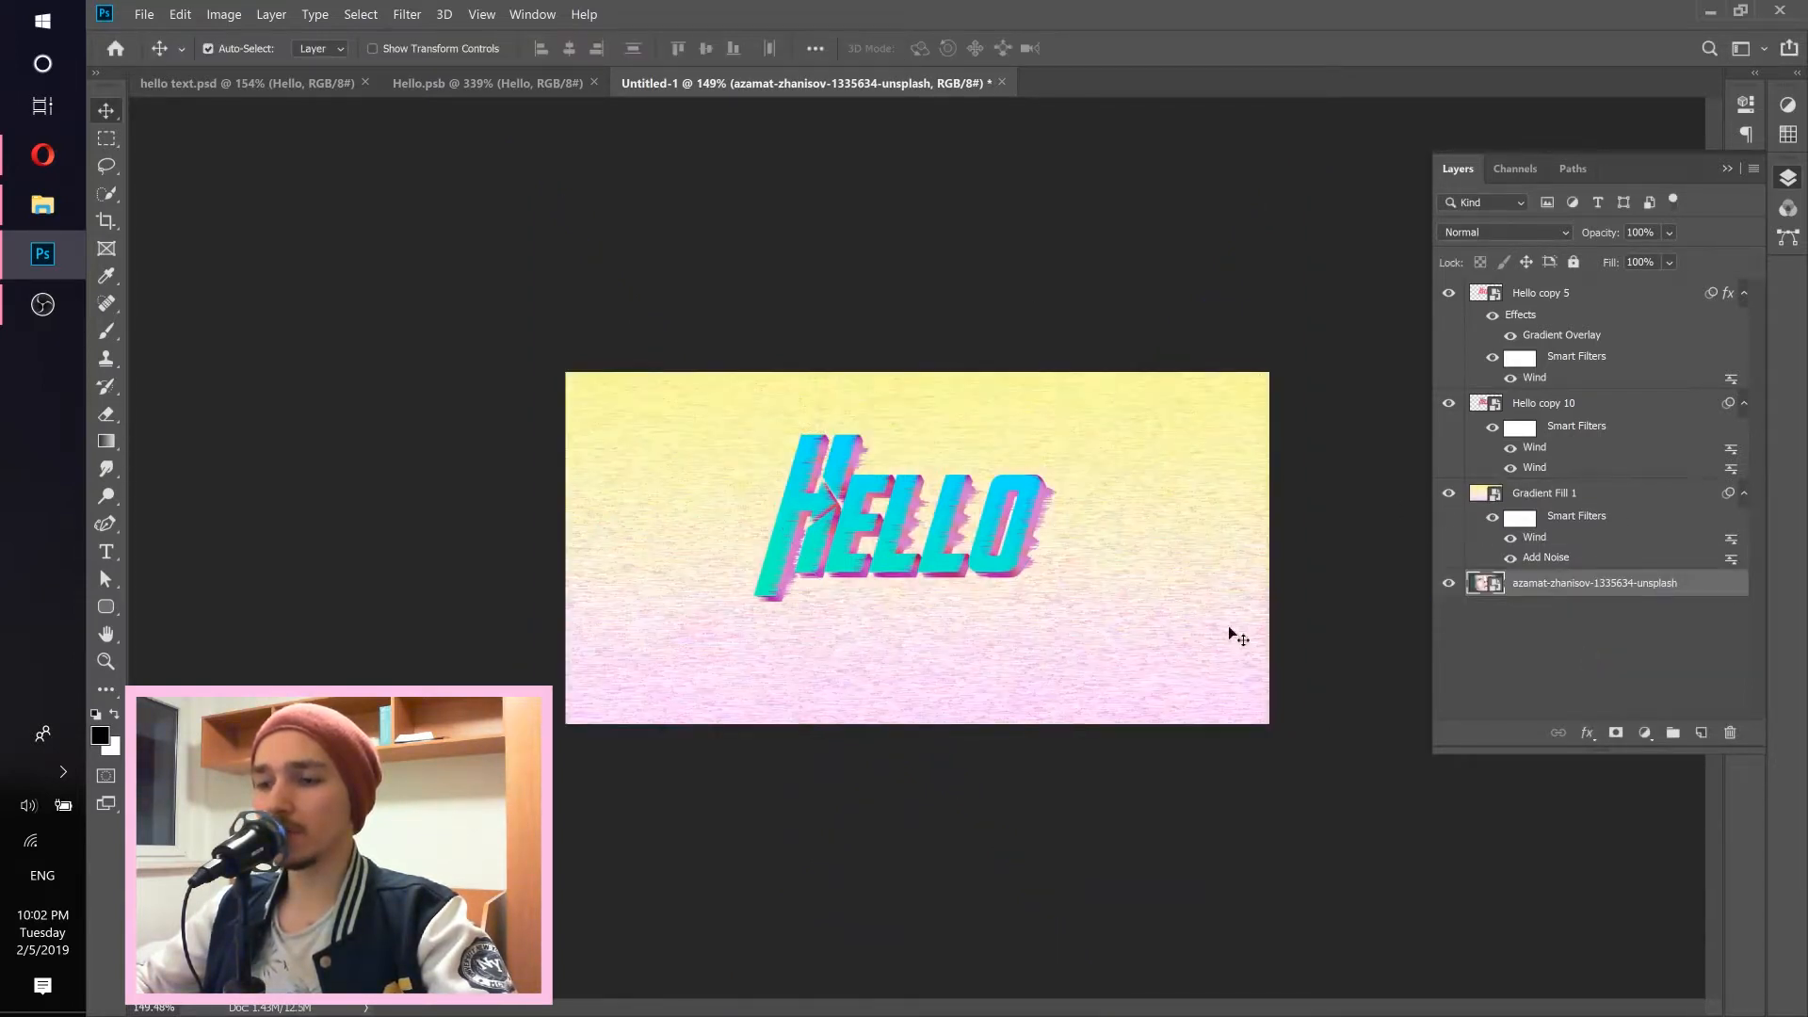
{"action": "left_click", "coordinate": [1565, 495]}
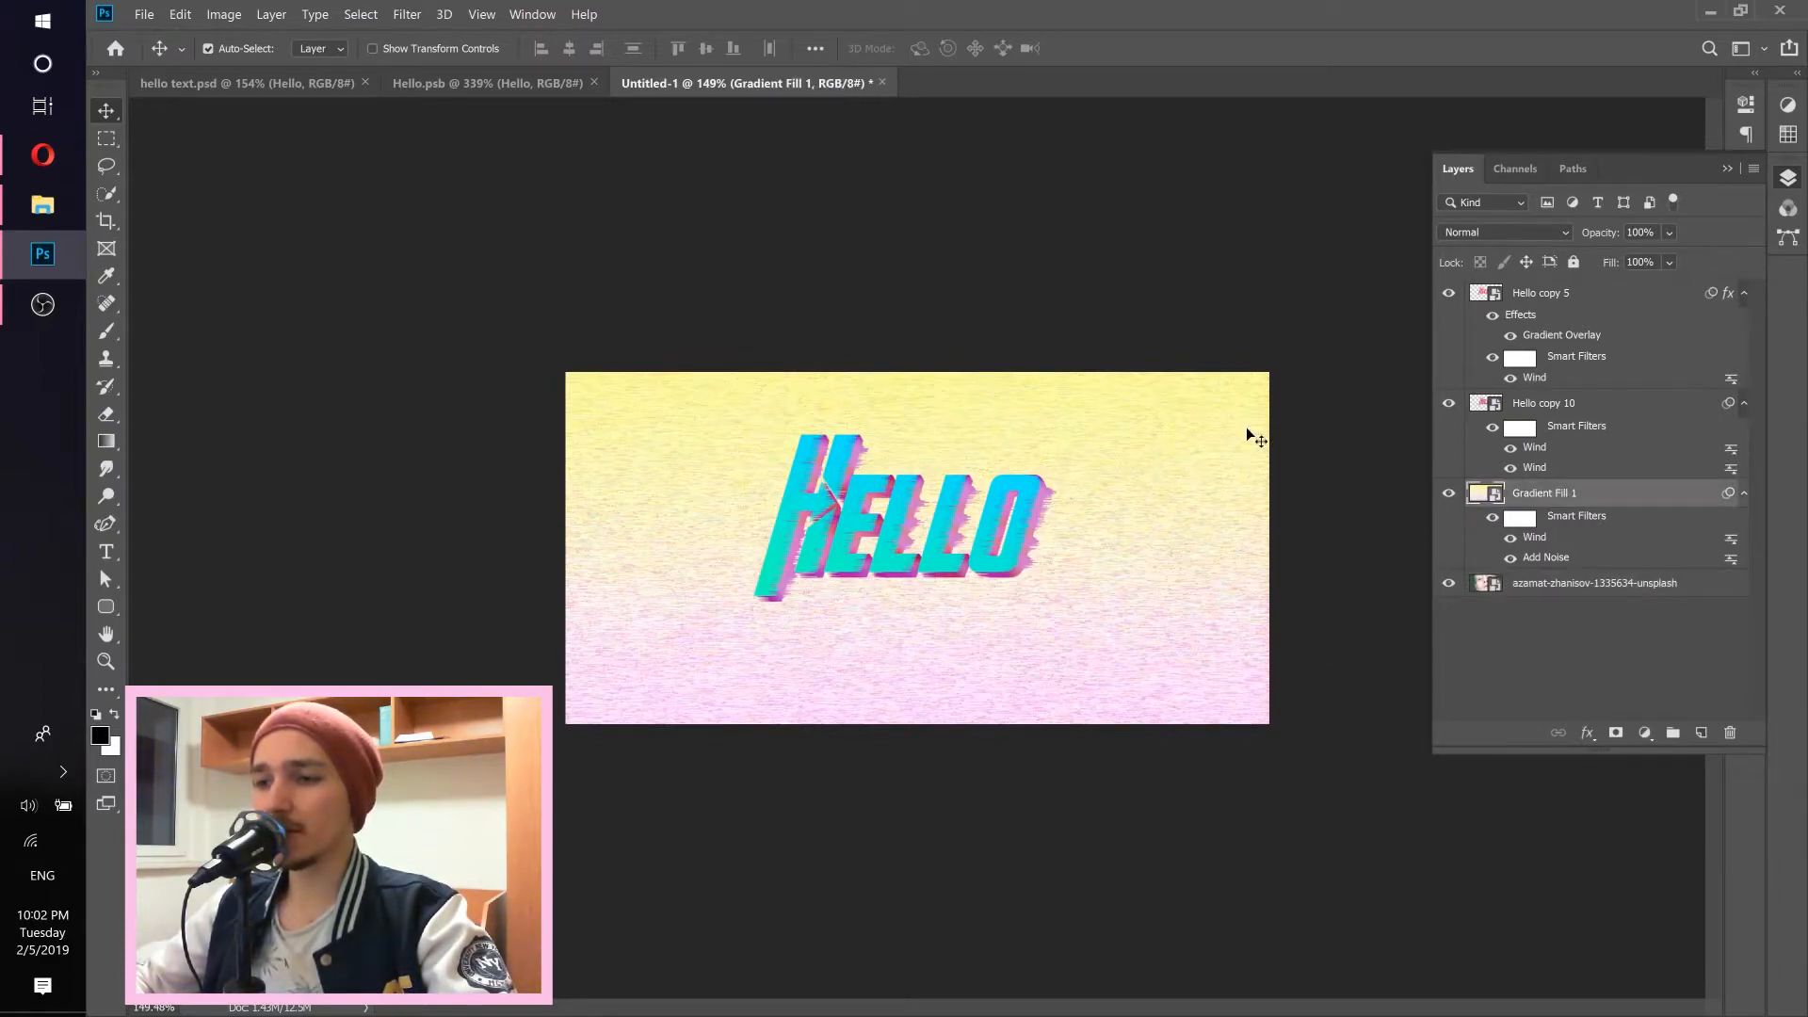
{"action": "left_click", "coordinate": [1471, 230]}
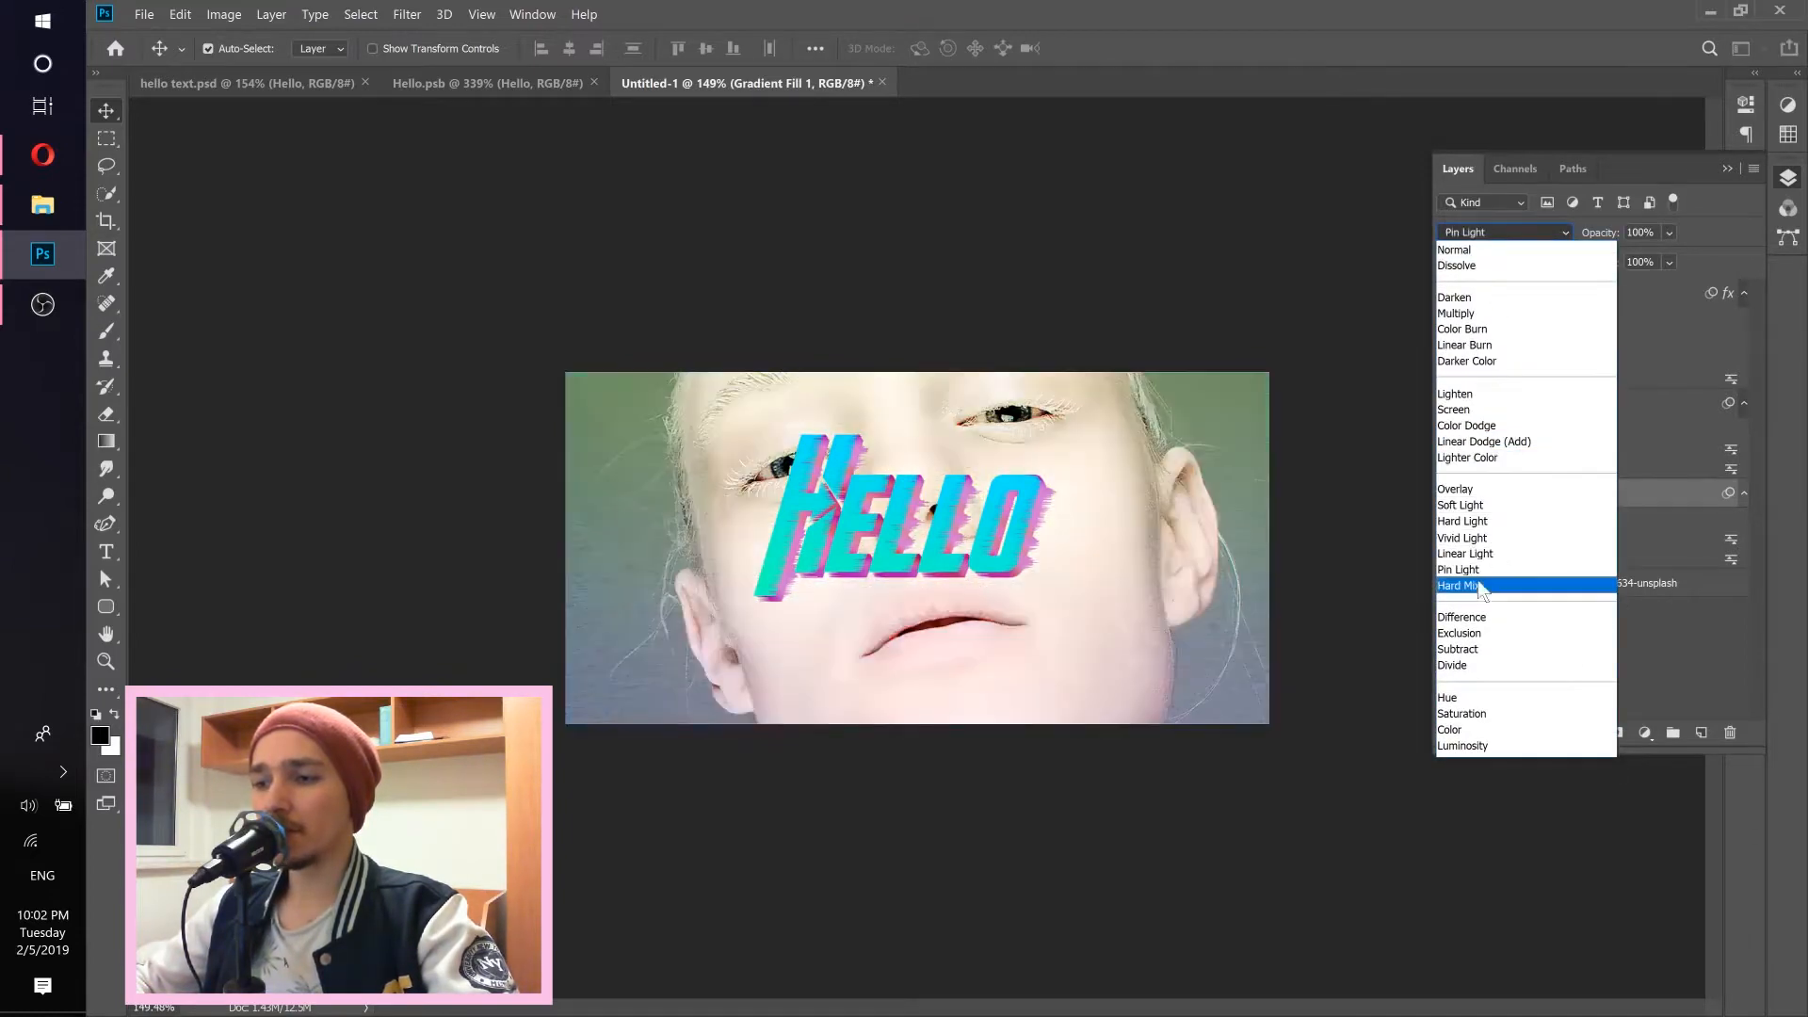
{"action": "left_click", "coordinate": [1472, 665]}
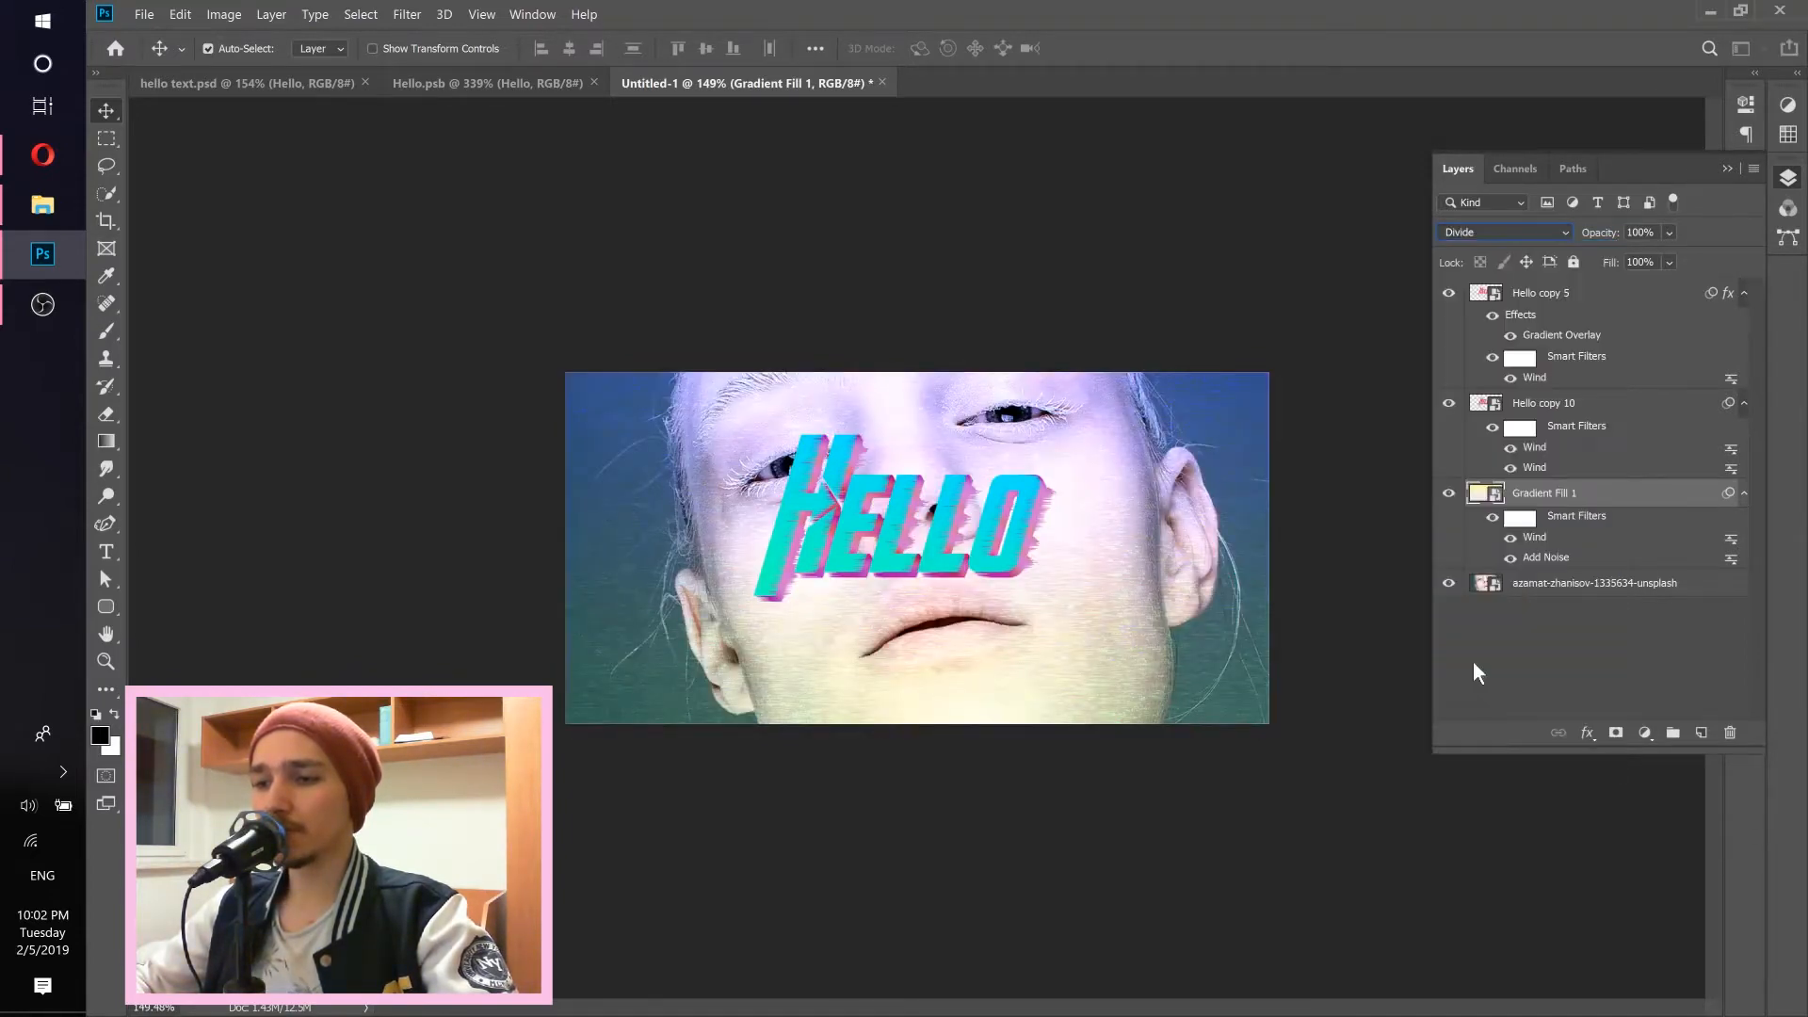
{"action": "scroll", "coordinate": [1032, 459], "scroll_direction": "up", "scroll_amount": 2}
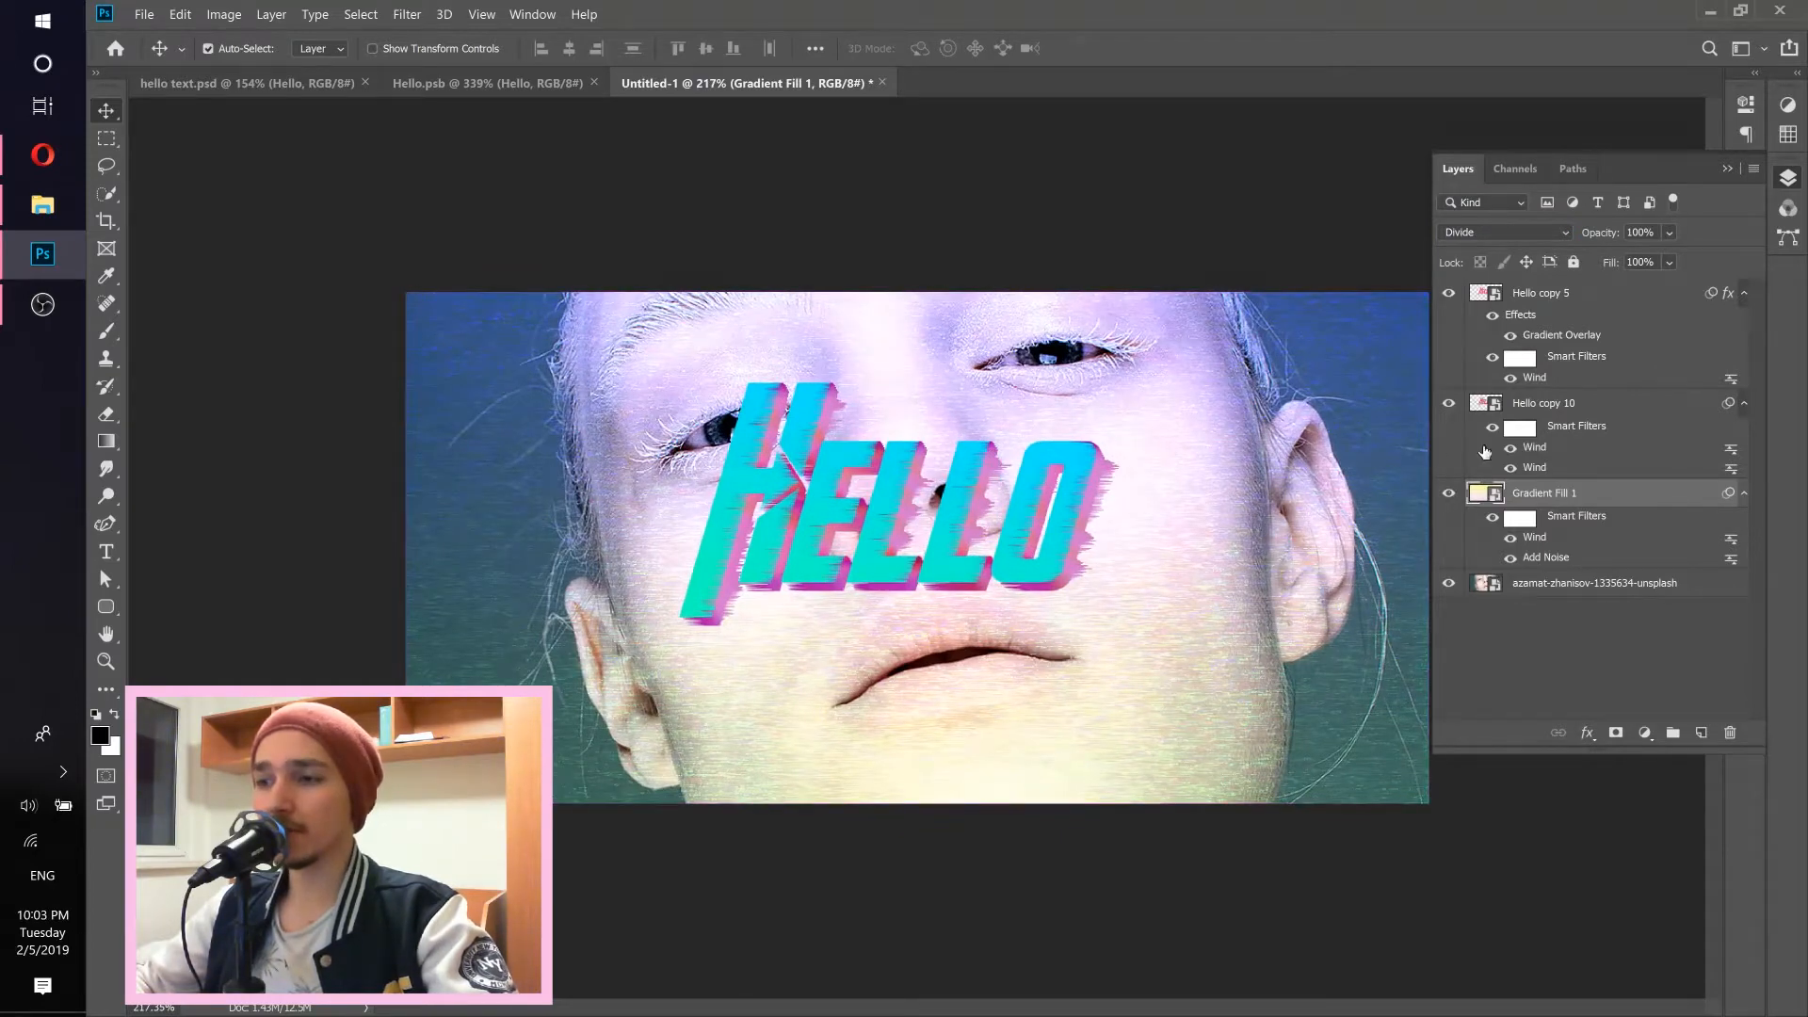
Combine the Hello copy 5 and Hello copy 10 layers into a single smart object.
{"action": "left_click", "coordinate": [1535, 409]}
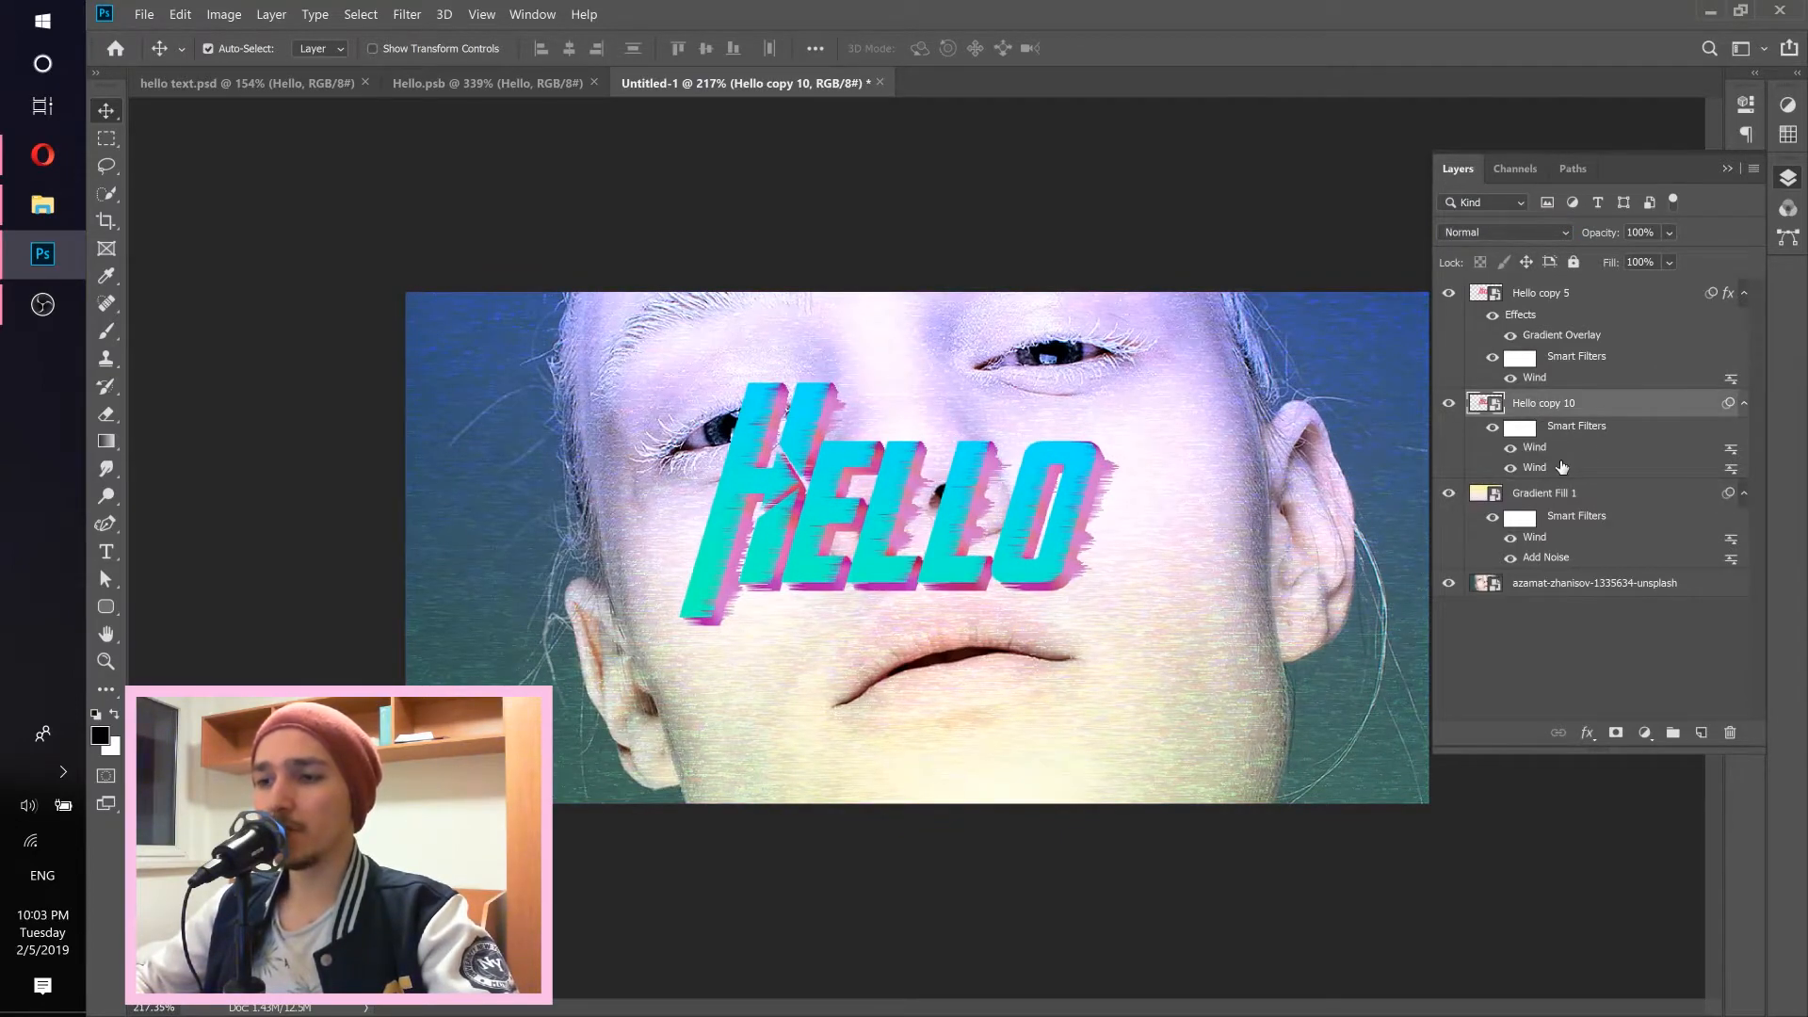
{"action": "left_click", "coordinate": [1555, 301]}
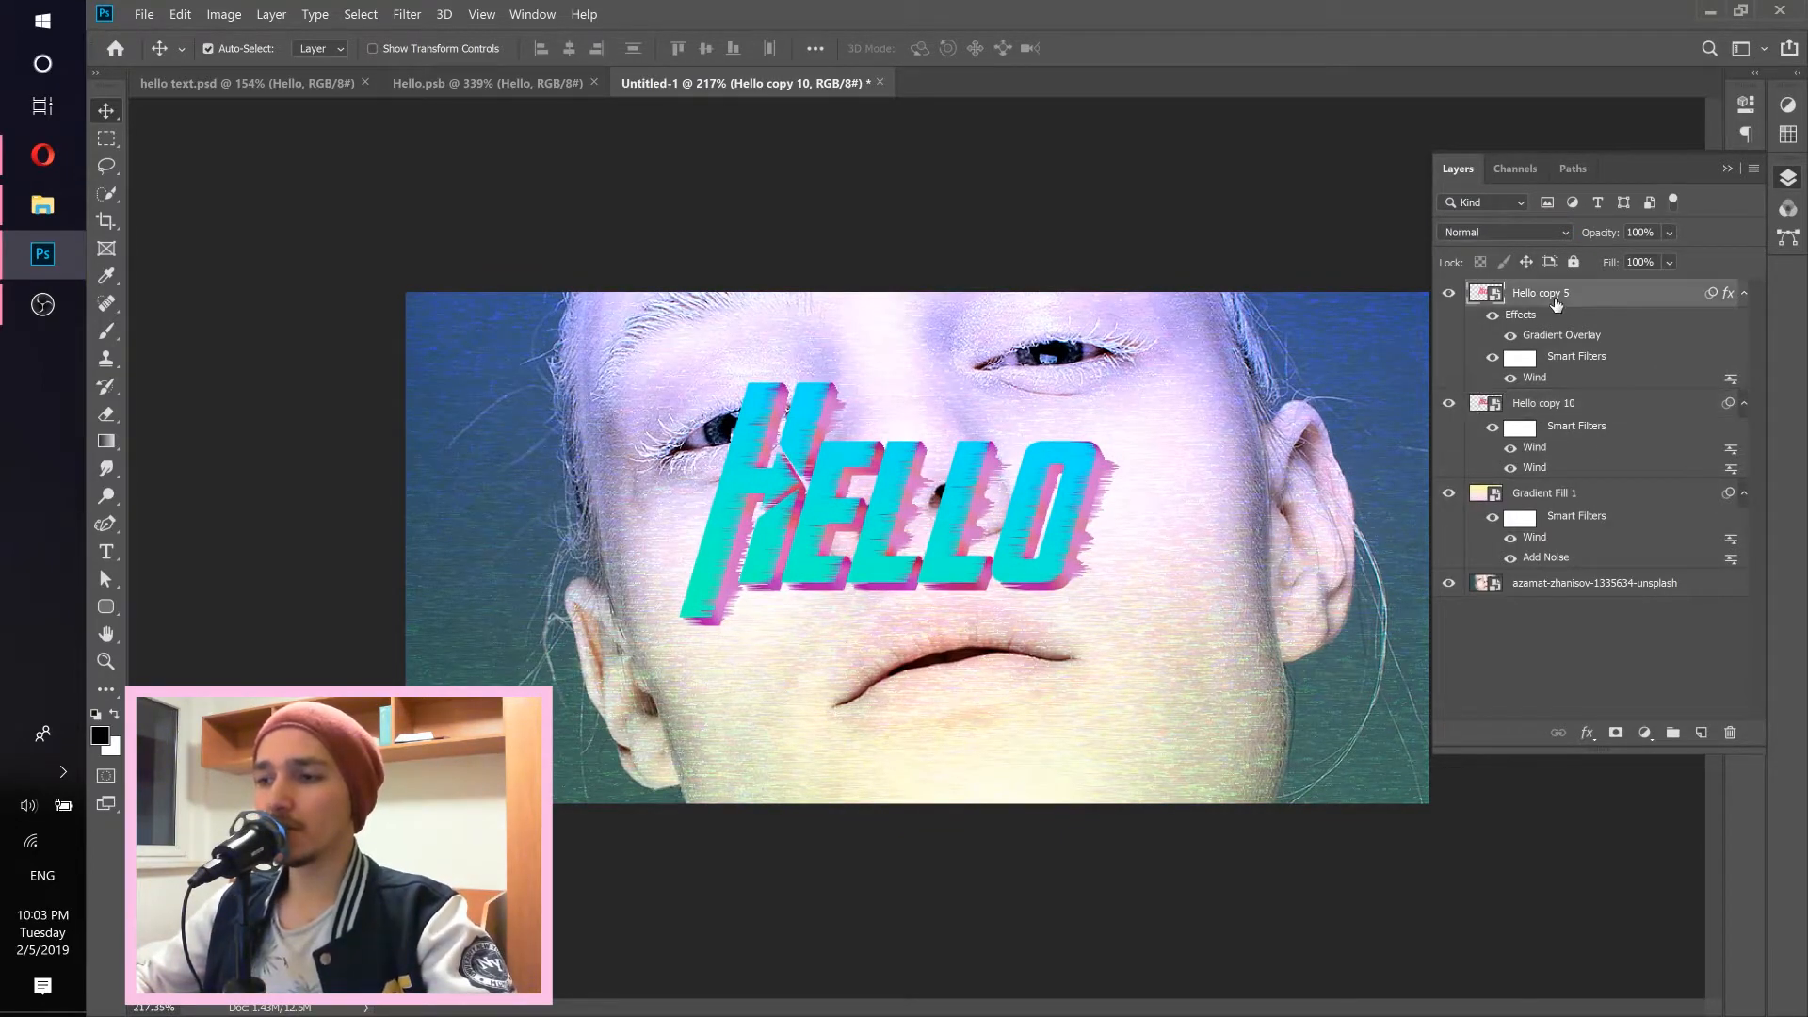
{"action": "left_click", "coordinate": [1552, 407], "text": "ctrl"}
{"action": "right_click", "coordinate": [1650, 303]}
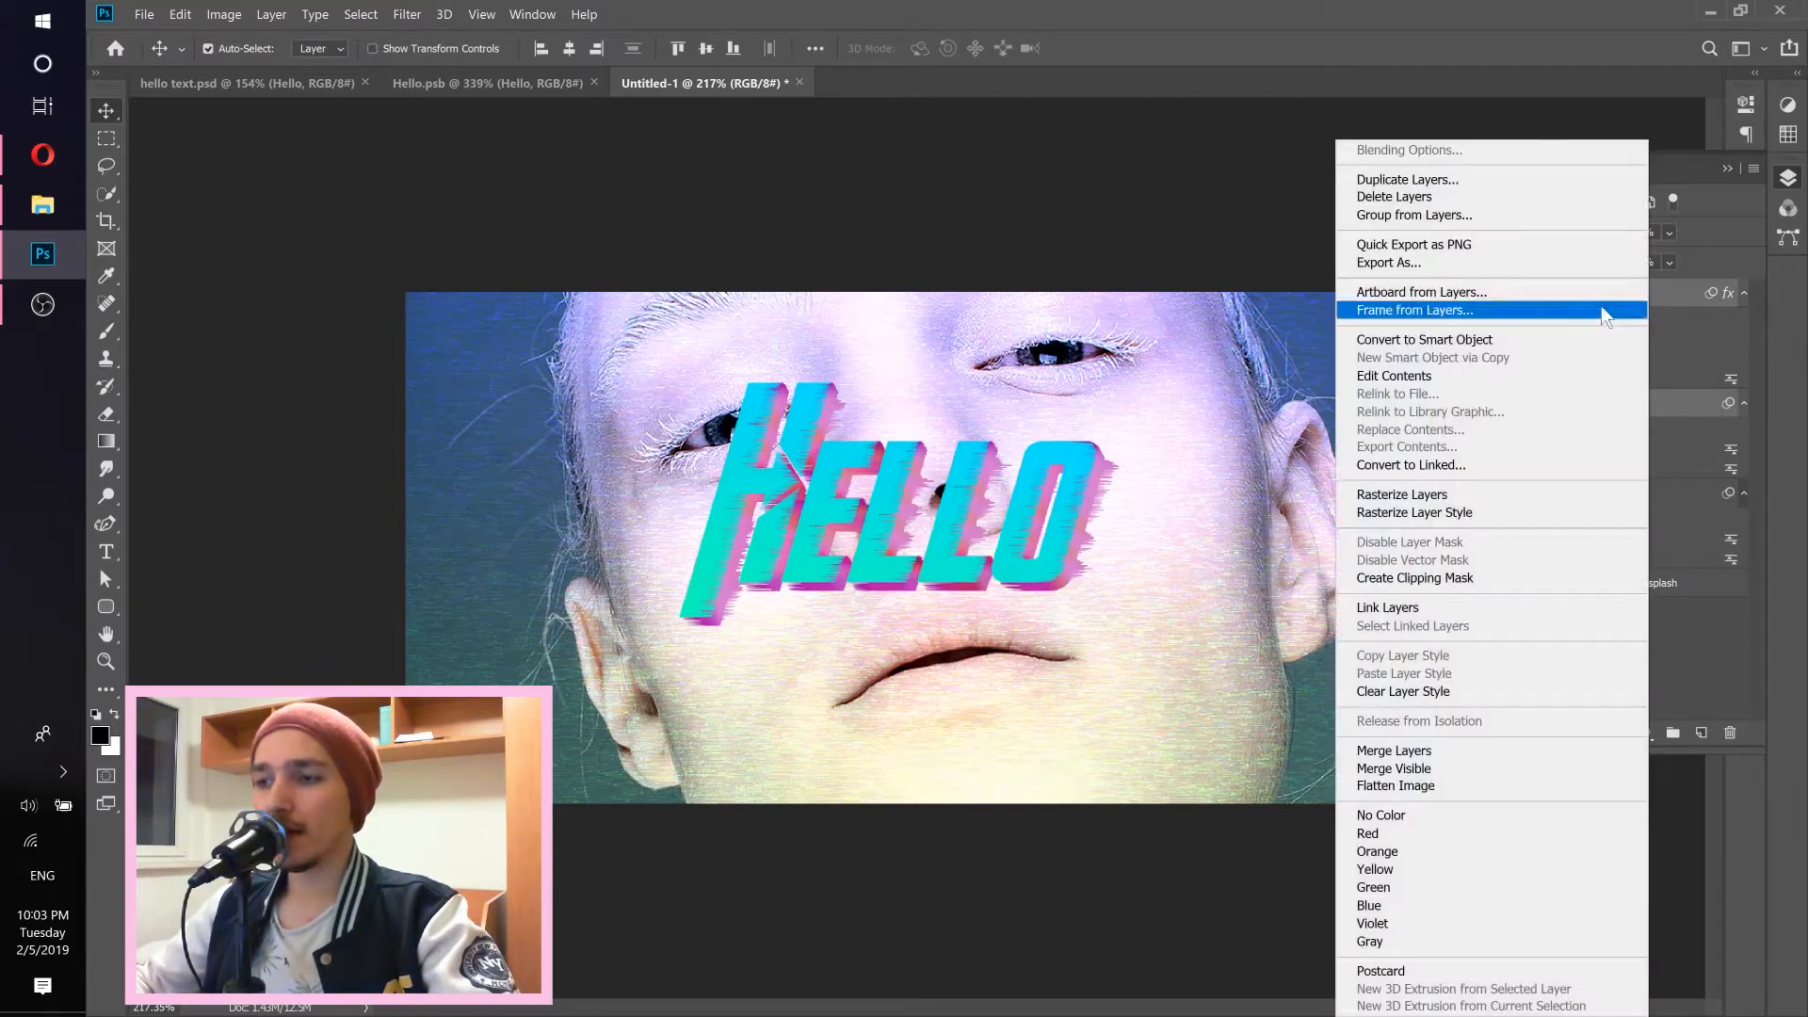
{"action": "left_click", "coordinate": [1422, 341]}
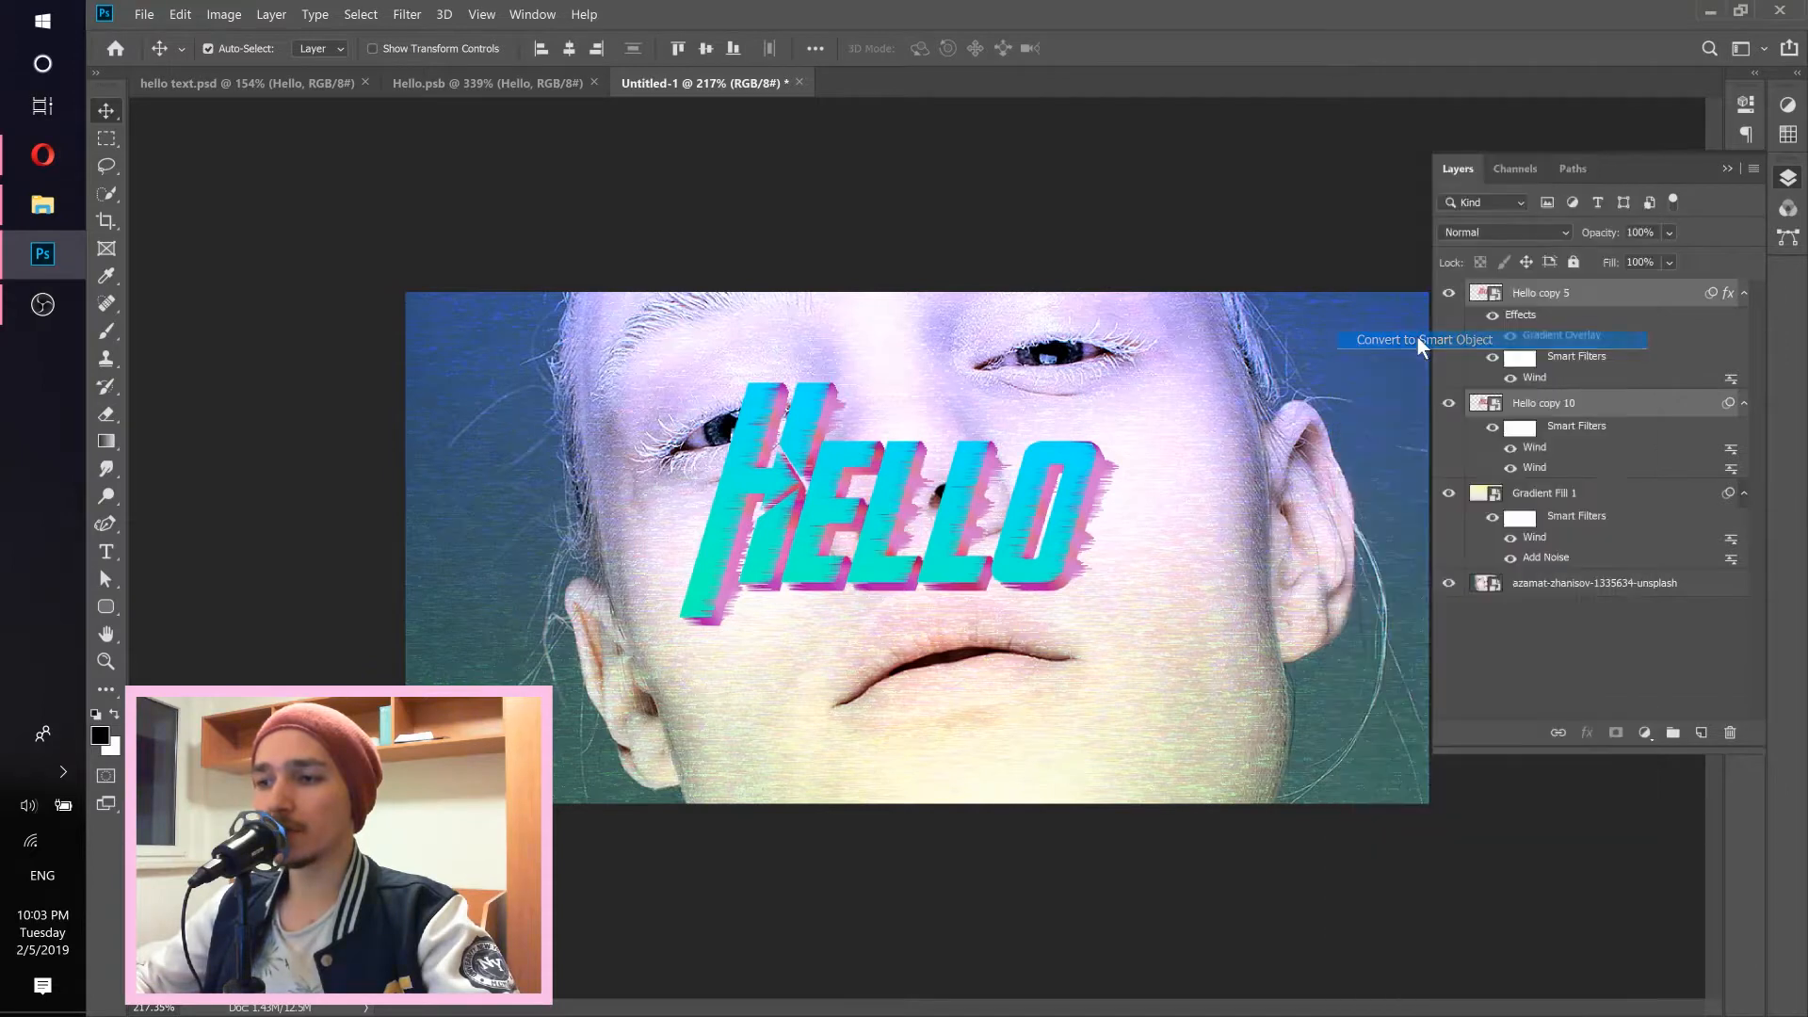
Enlarge the combined Hello text to about 115.49% and center it over the face at about X 518 px, Y 289 px.
{"action": "left_click_drag", "start_coordinate": [994, 538], "coordinate": [986, 544]}
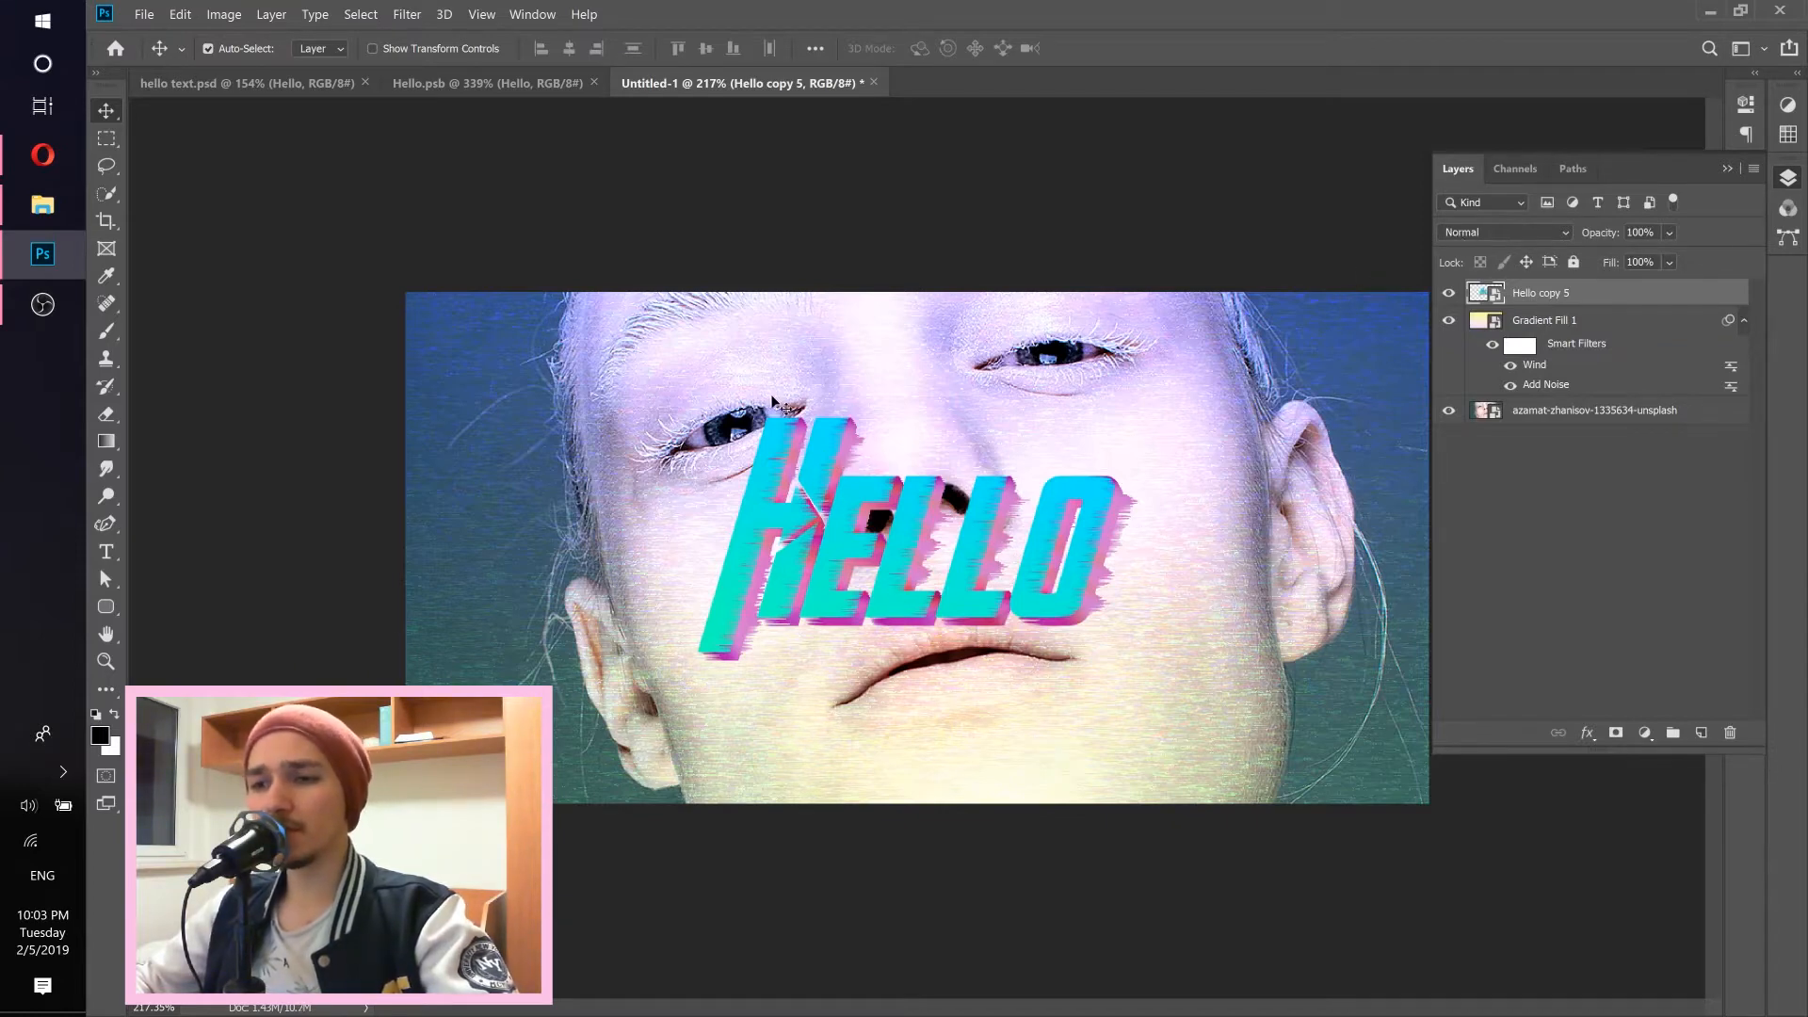
{"action": "left_click", "coordinate": [180, 14]}
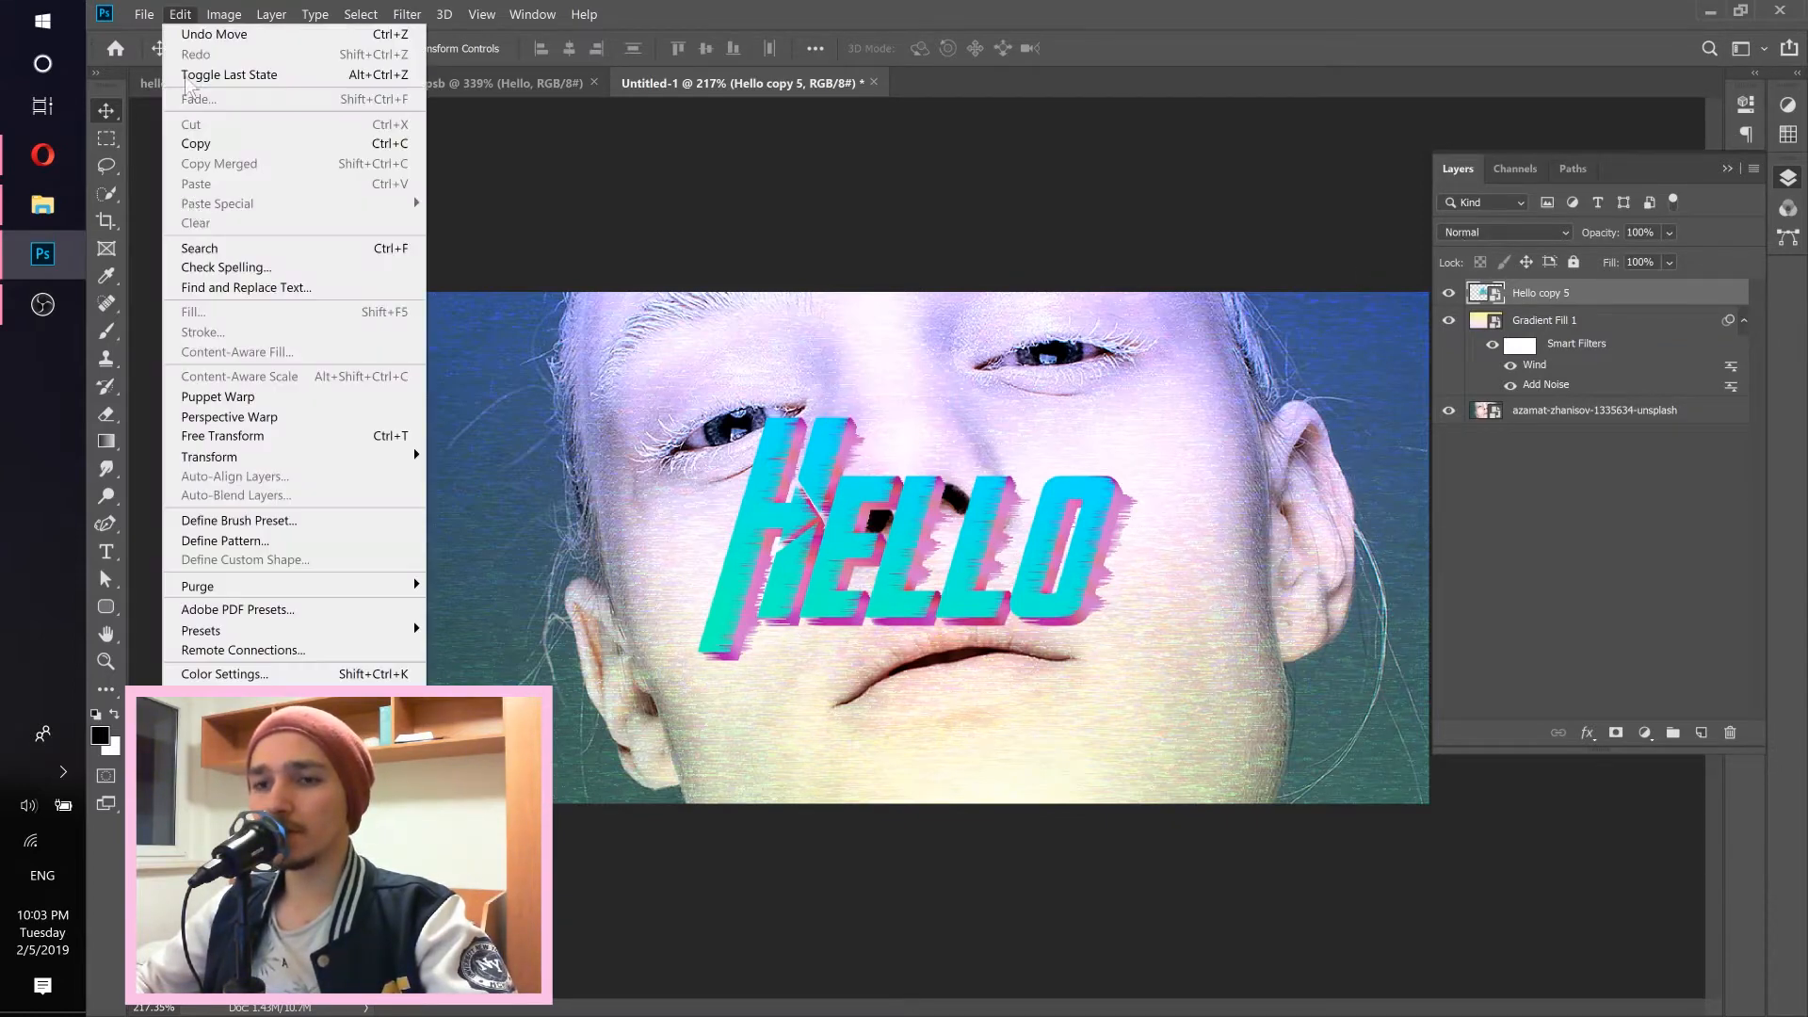
{"action": "left_click", "coordinate": [241, 436]}
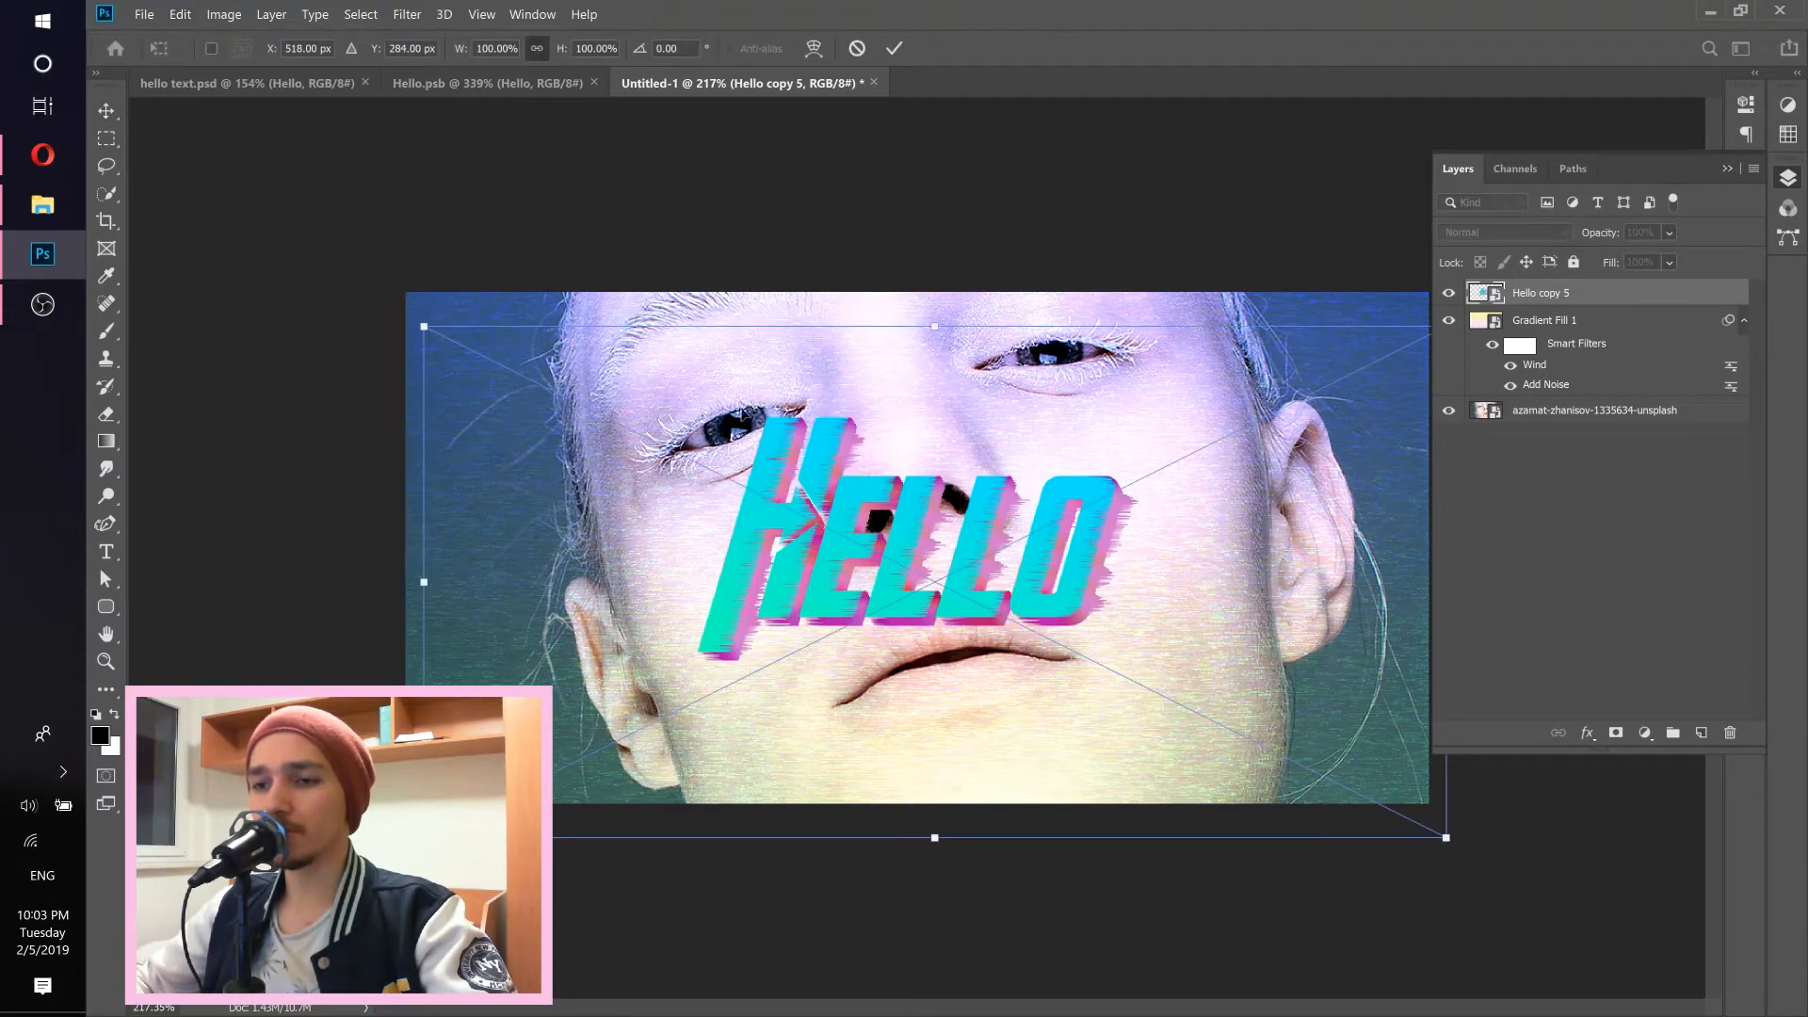
{"action": "left_click_drag", "start_coordinate": [416, 322], "coordinate": [273, 226]}
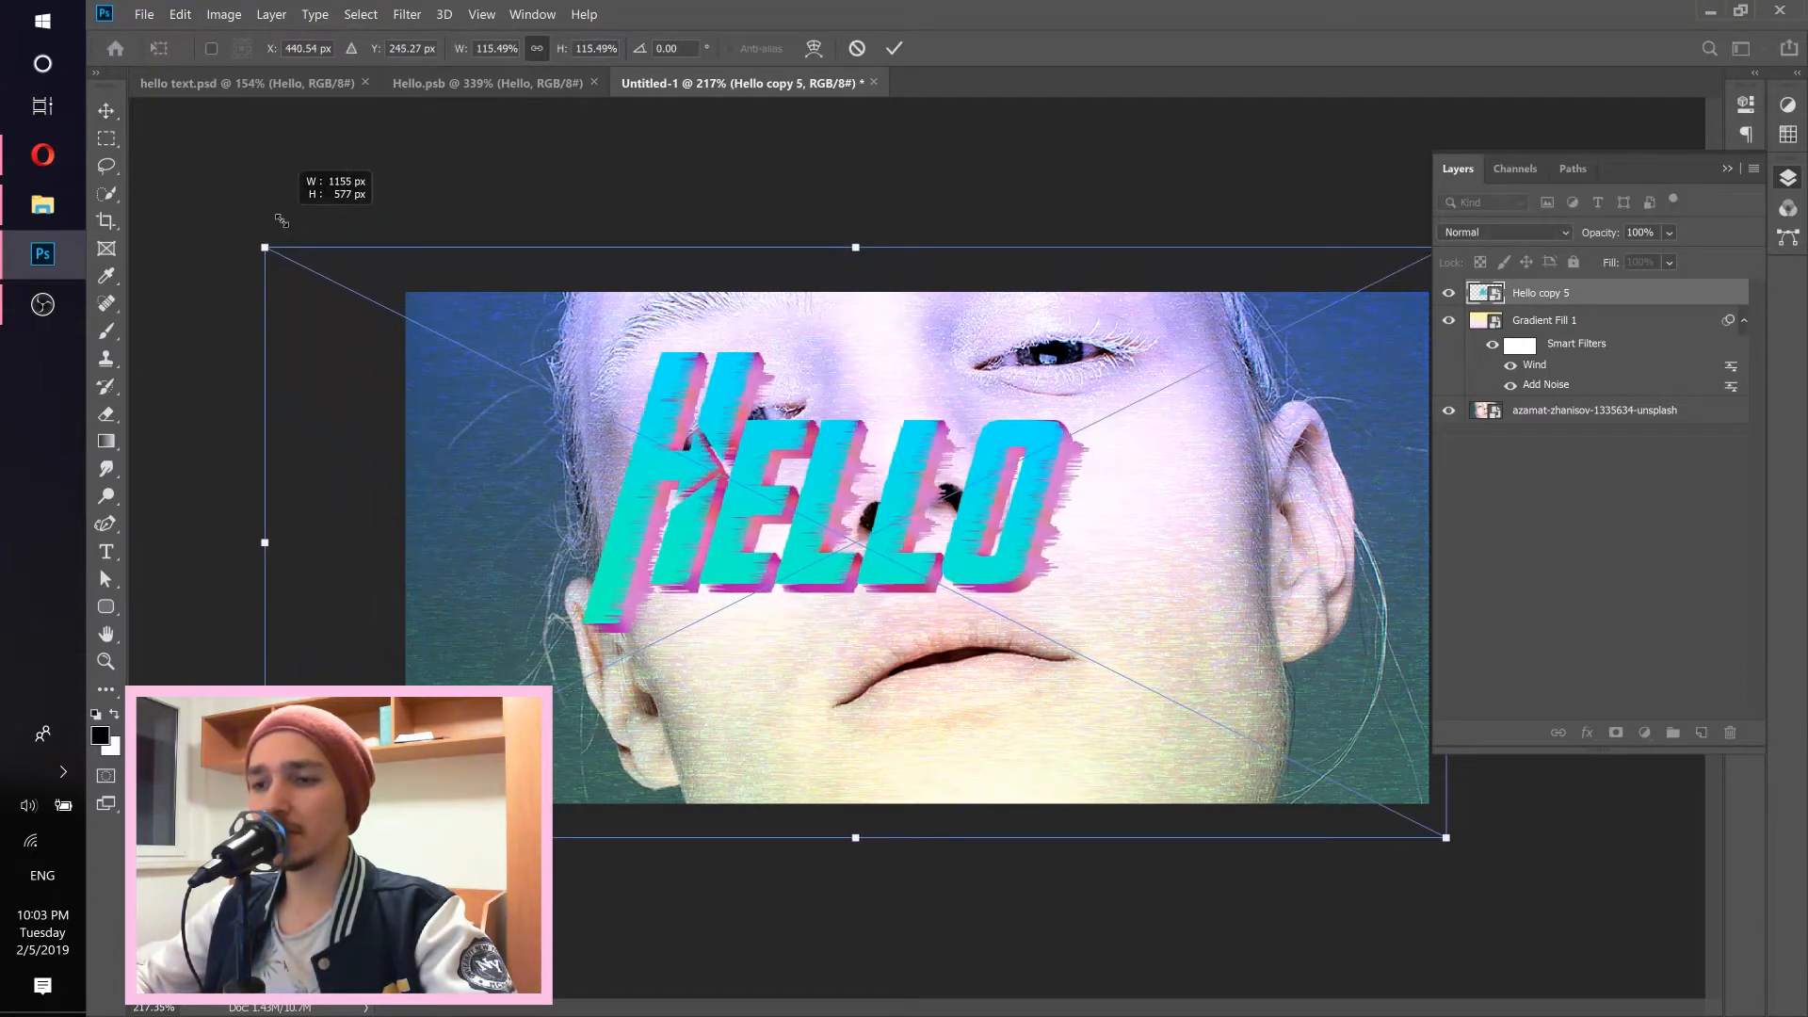
{"action": "left_click_drag", "start_coordinate": [915, 542], "coordinate": [989, 581]}
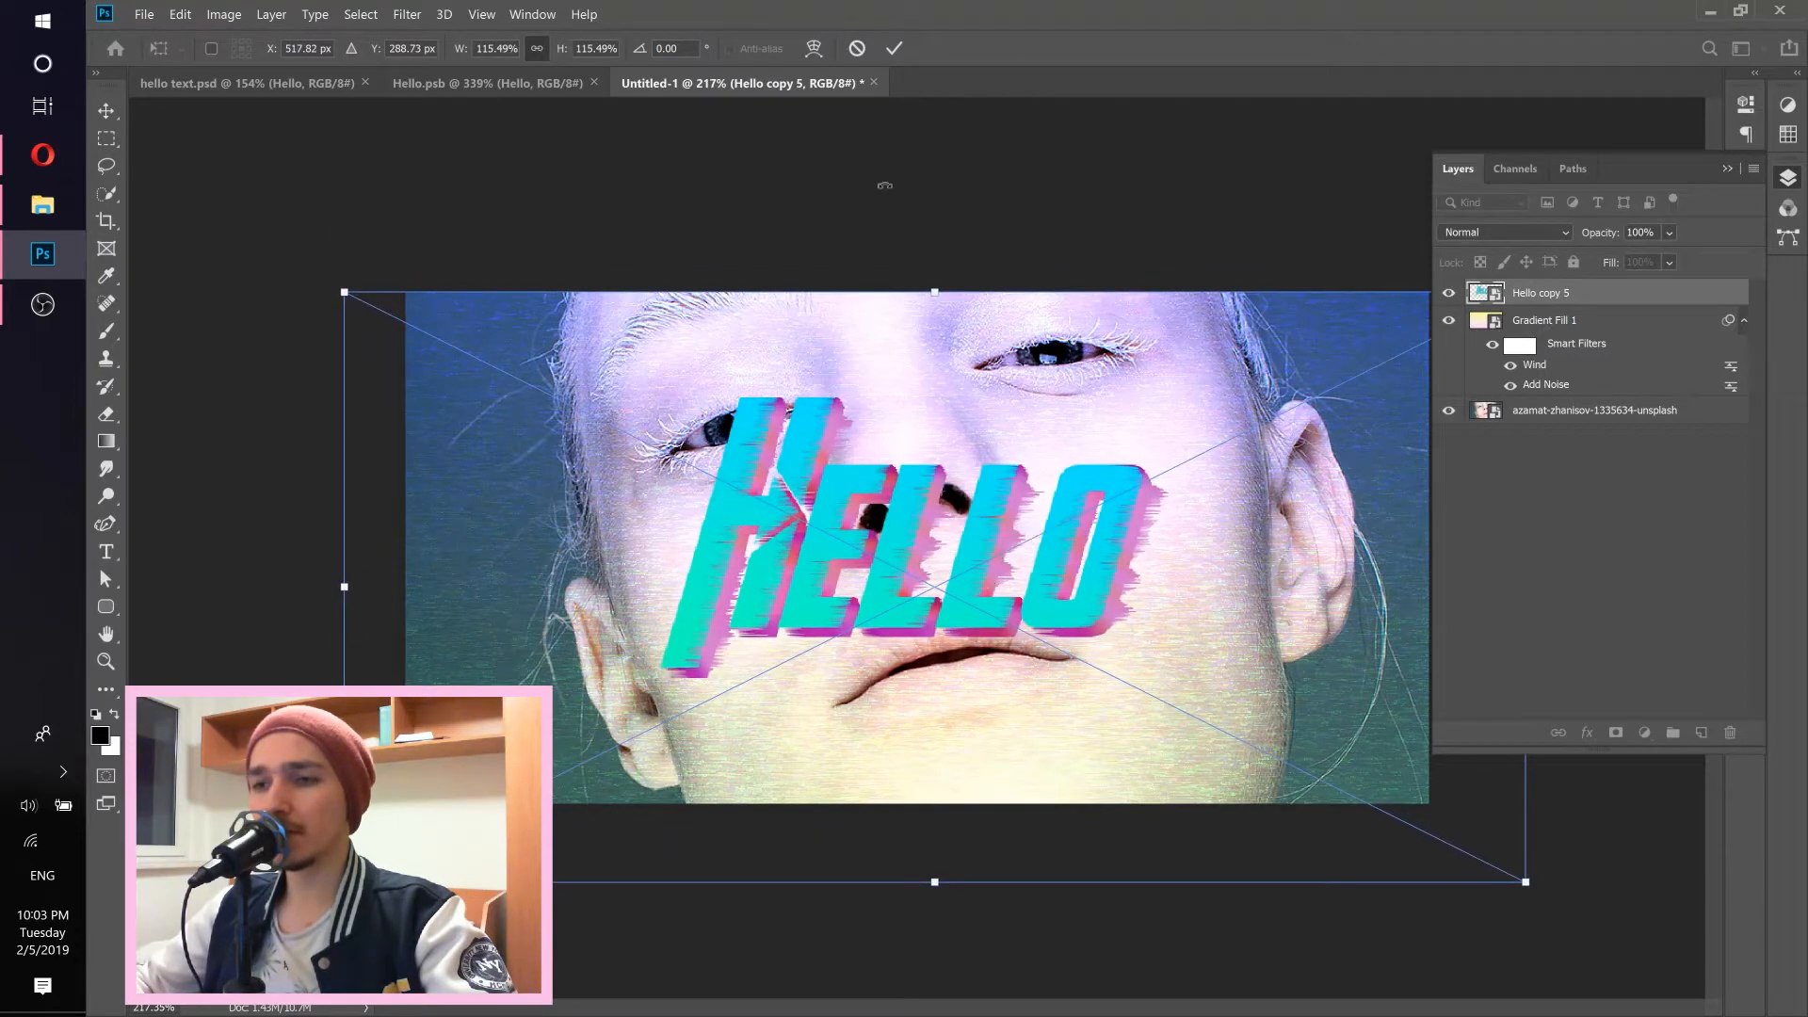
{"action": "left_click", "coordinate": [894, 48]}
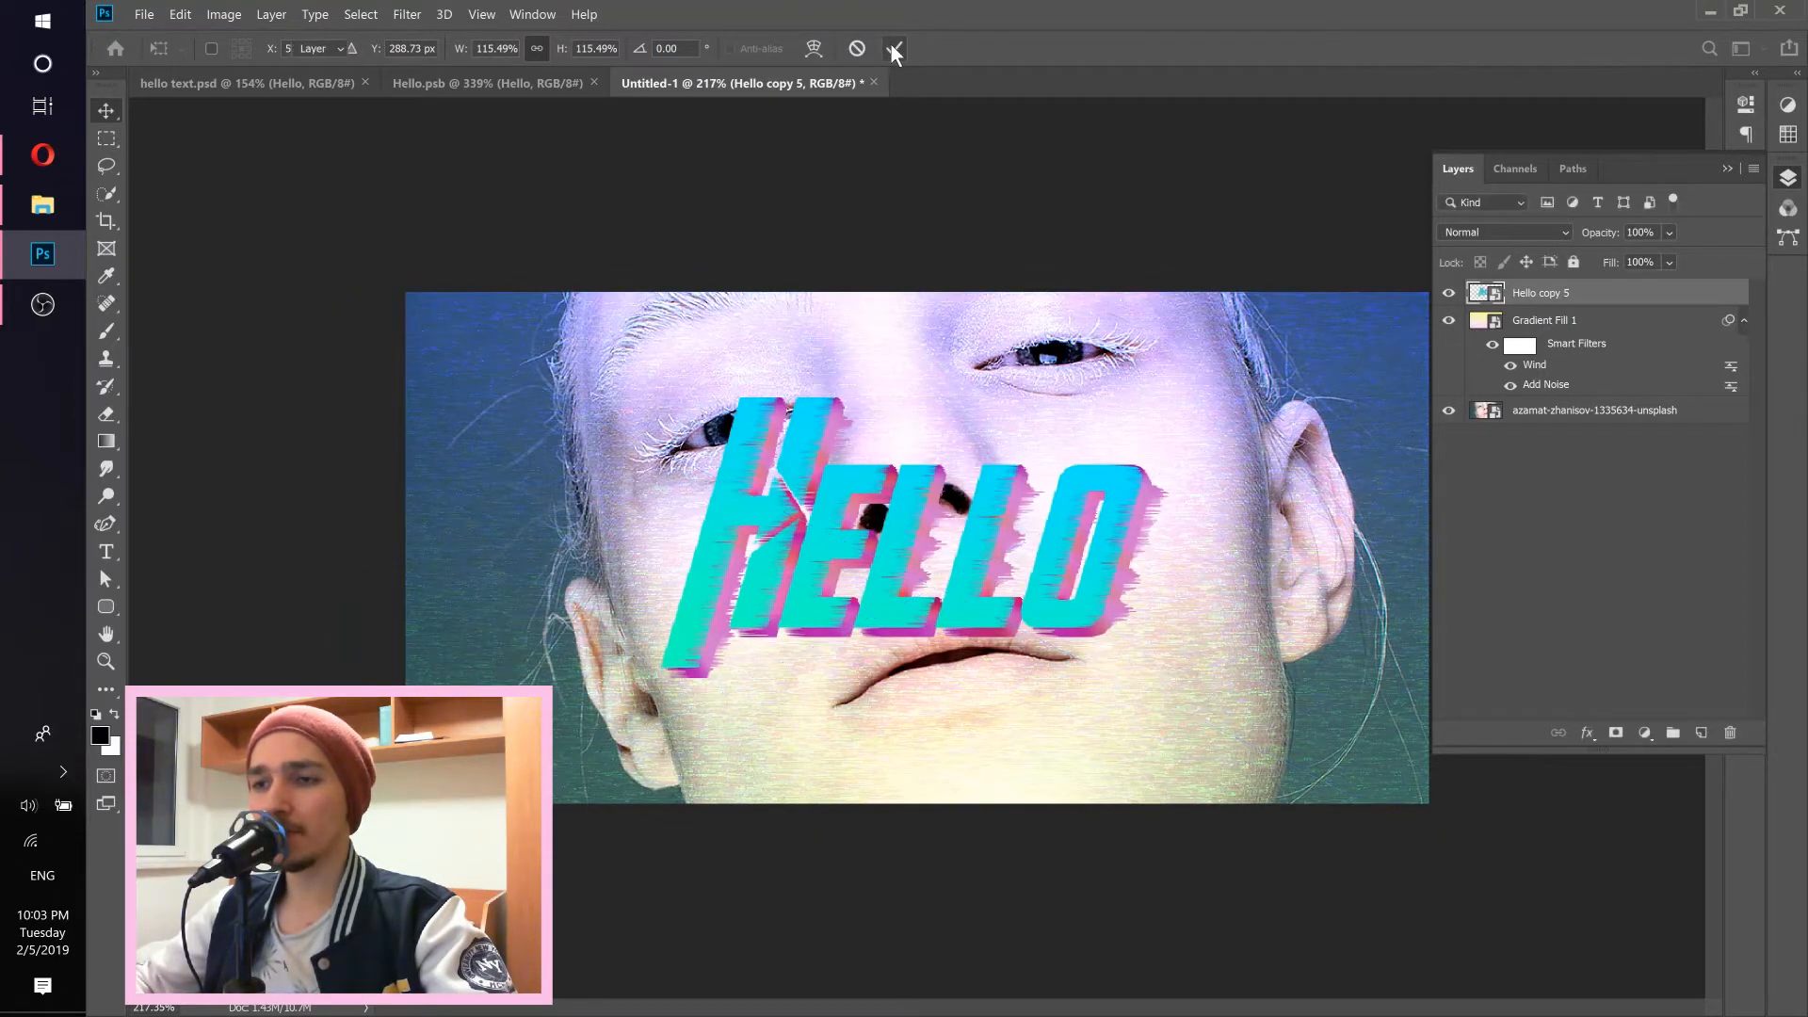
Set the combined Hello text layer's blend mode to Subtract.
{"action": "left_click", "coordinate": [1462, 234]}
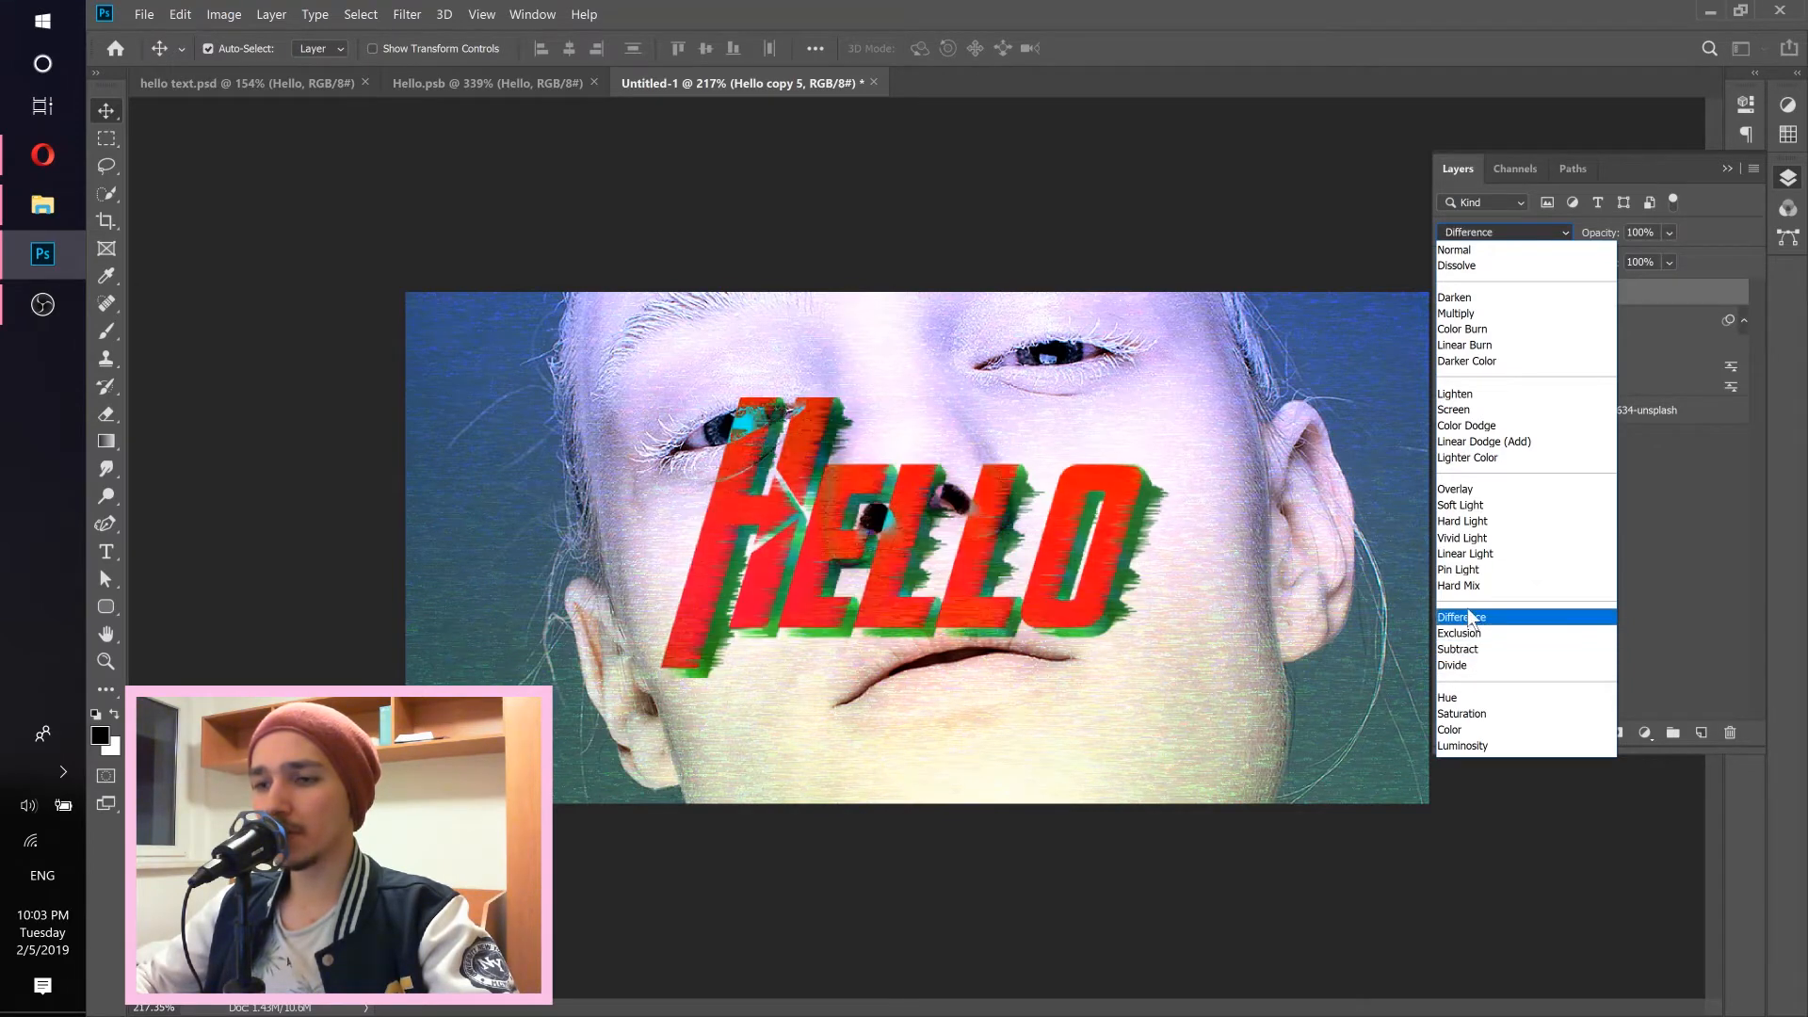
{"action": "left_click", "coordinate": [1457, 648]}
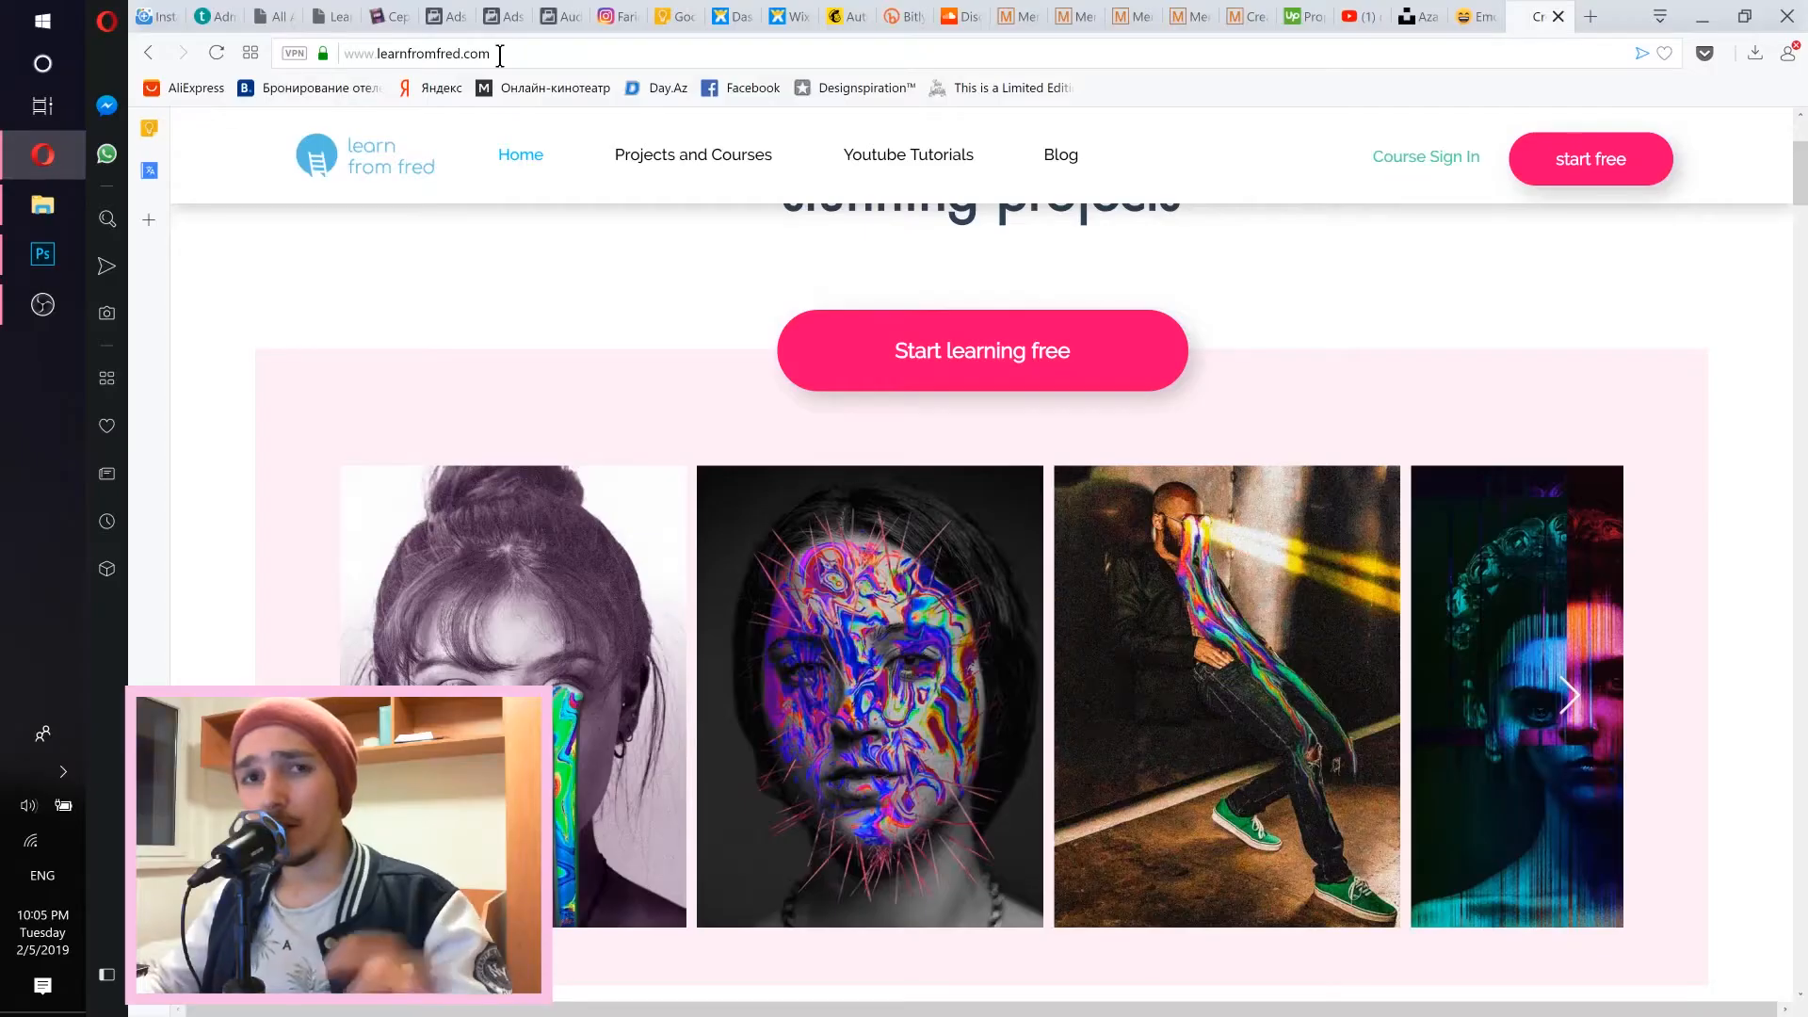
{"action": "left_click_drag", "start_coordinate": [418, 41], "coordinate": [282, 38]}
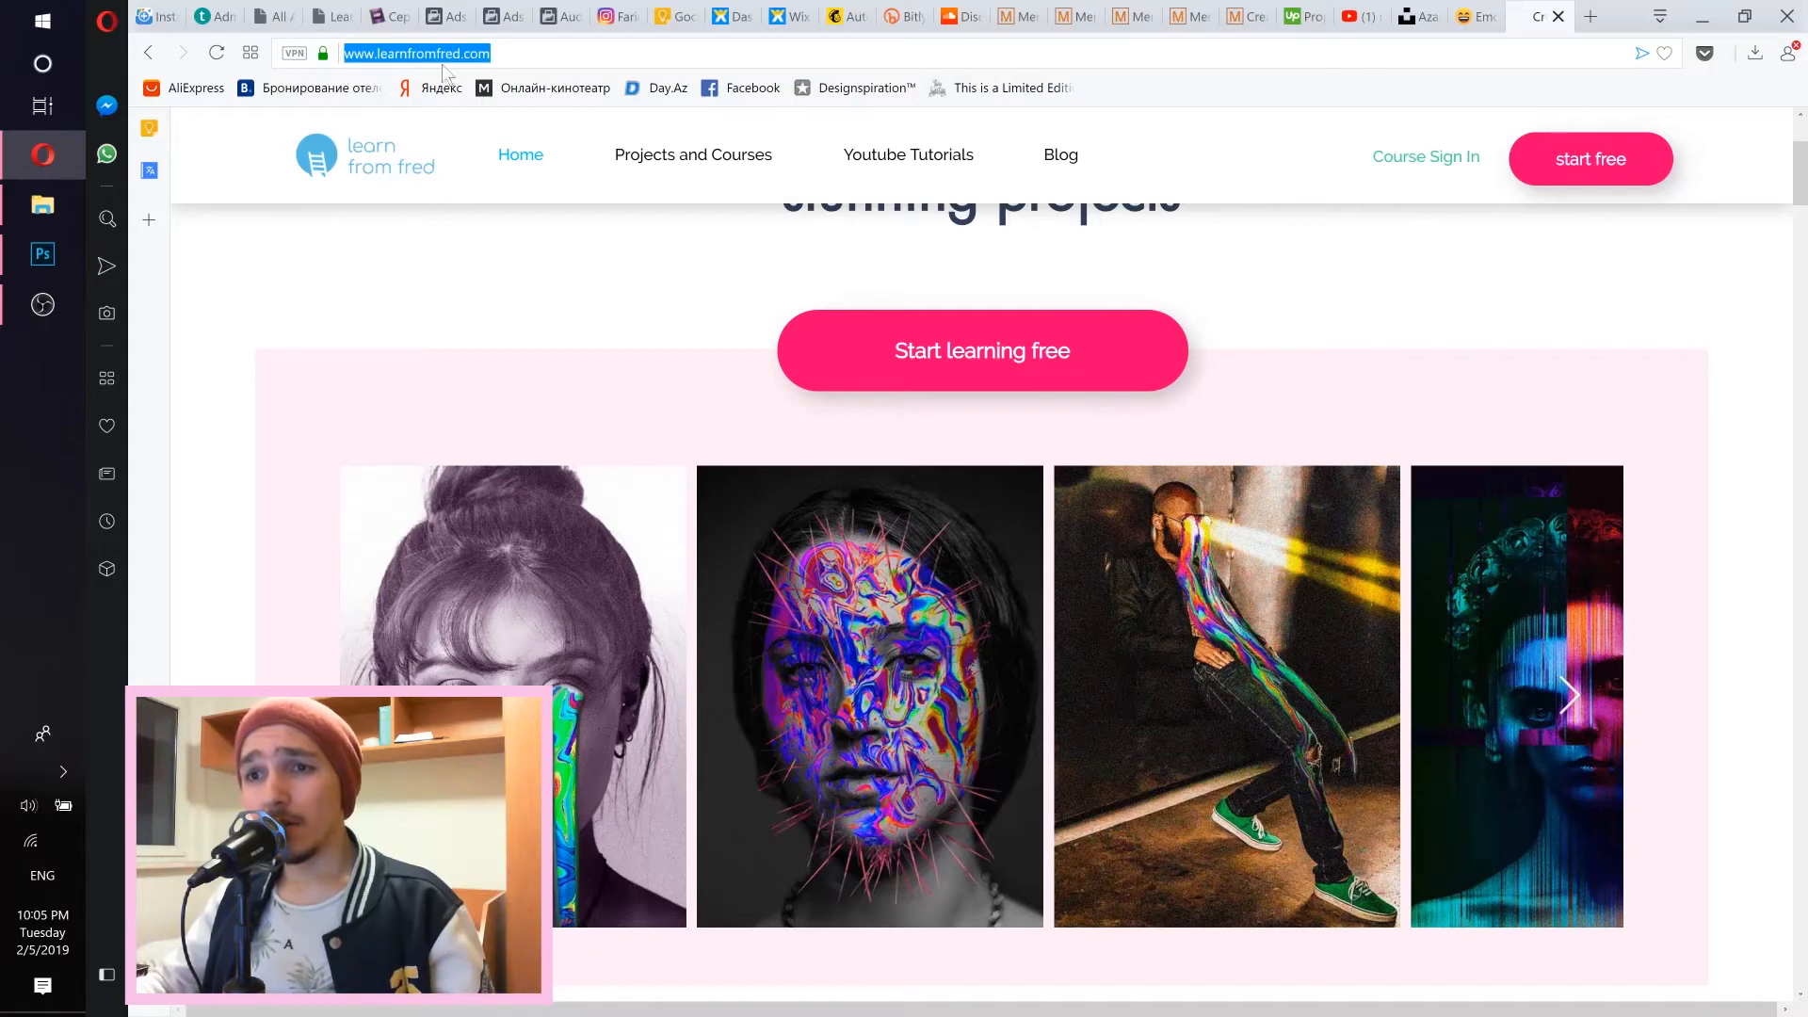